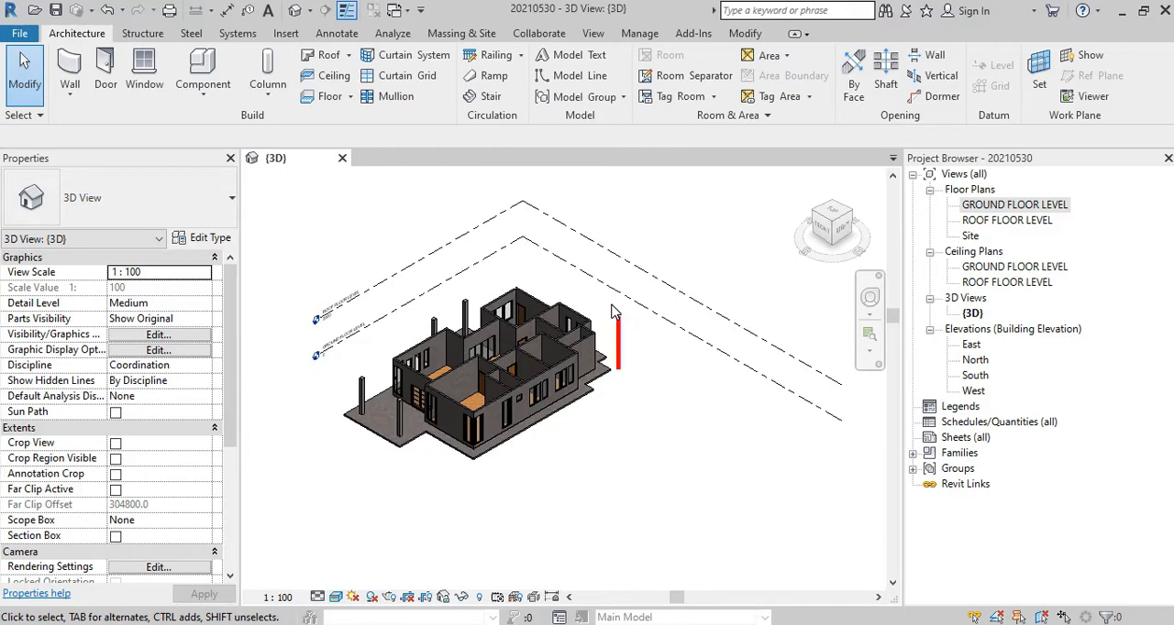
text(cd)
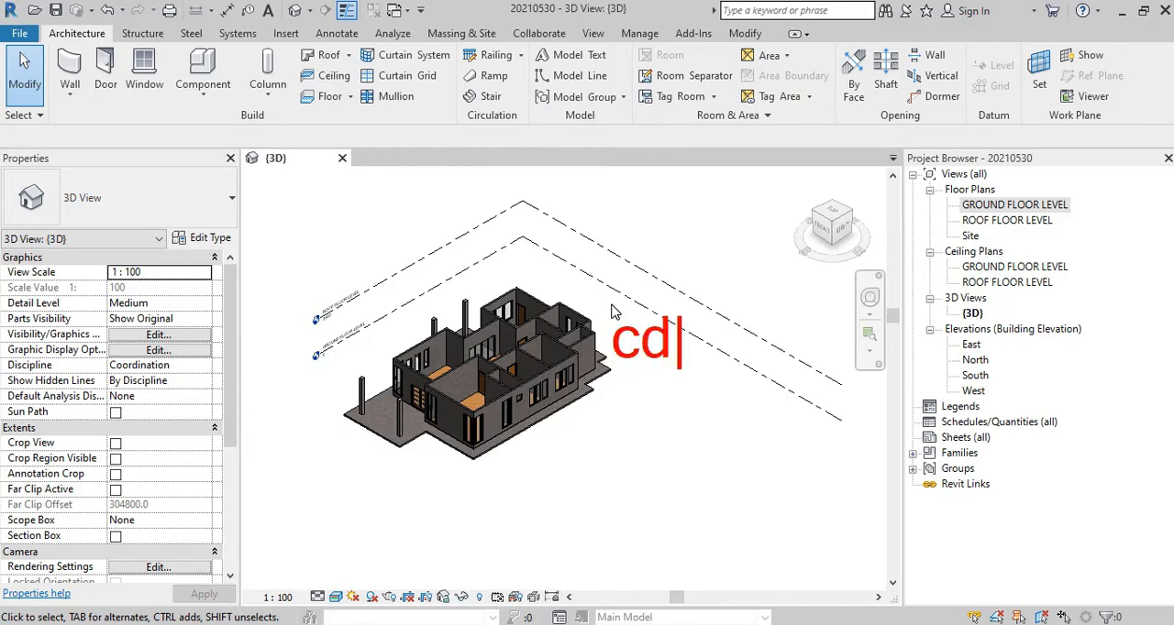
key(BackSpace)
text(eil)
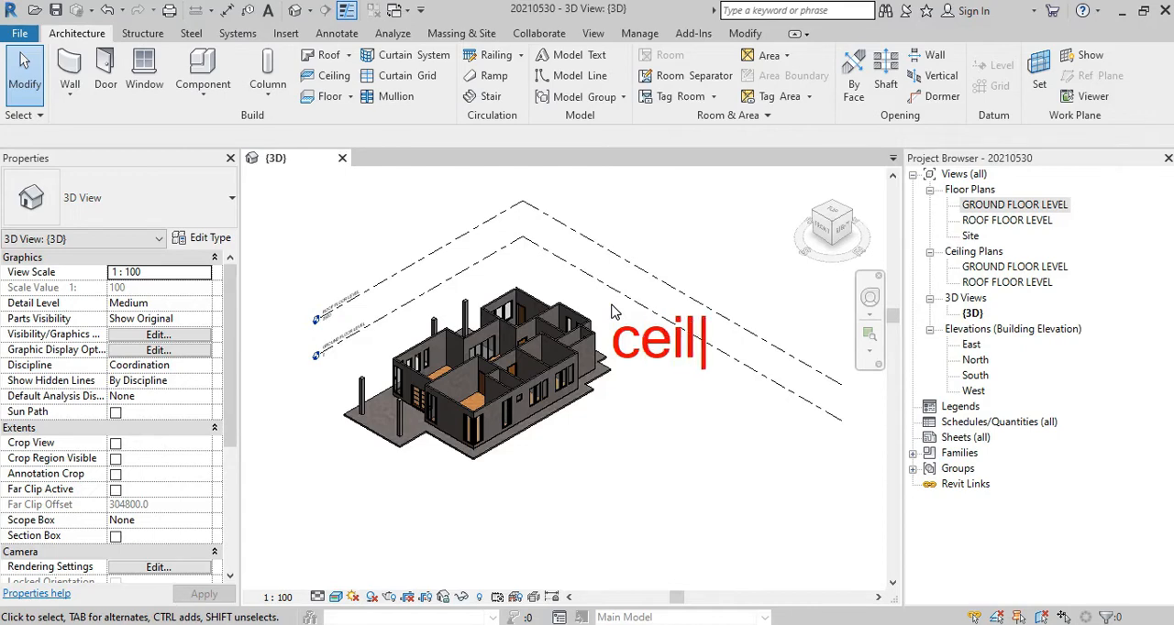
text(ing r)
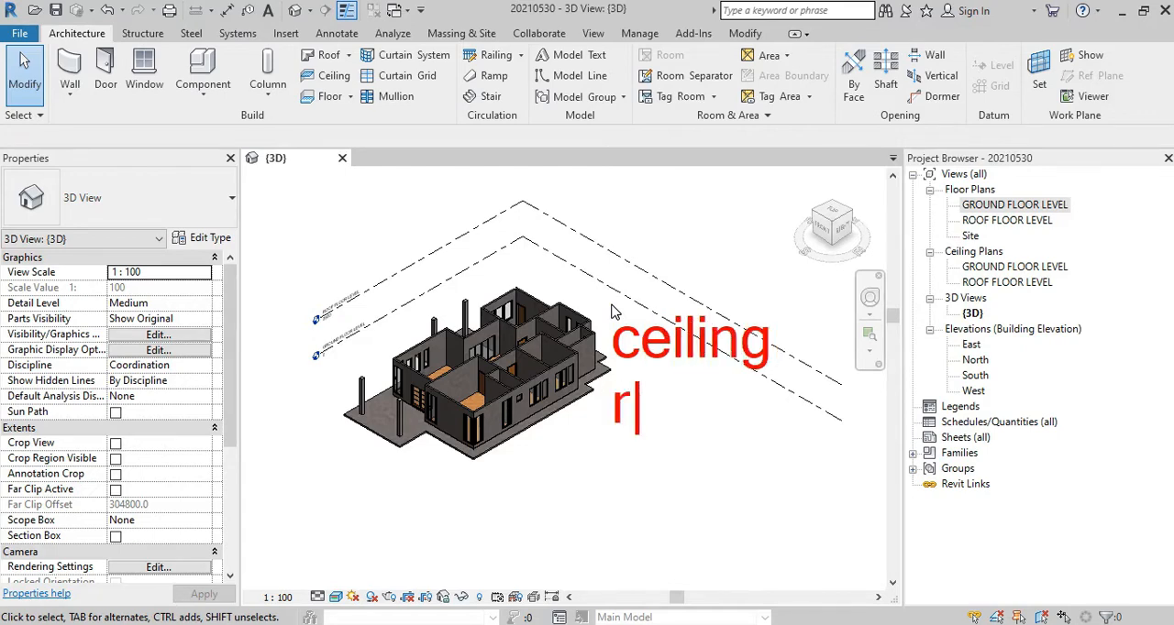
text(oof)
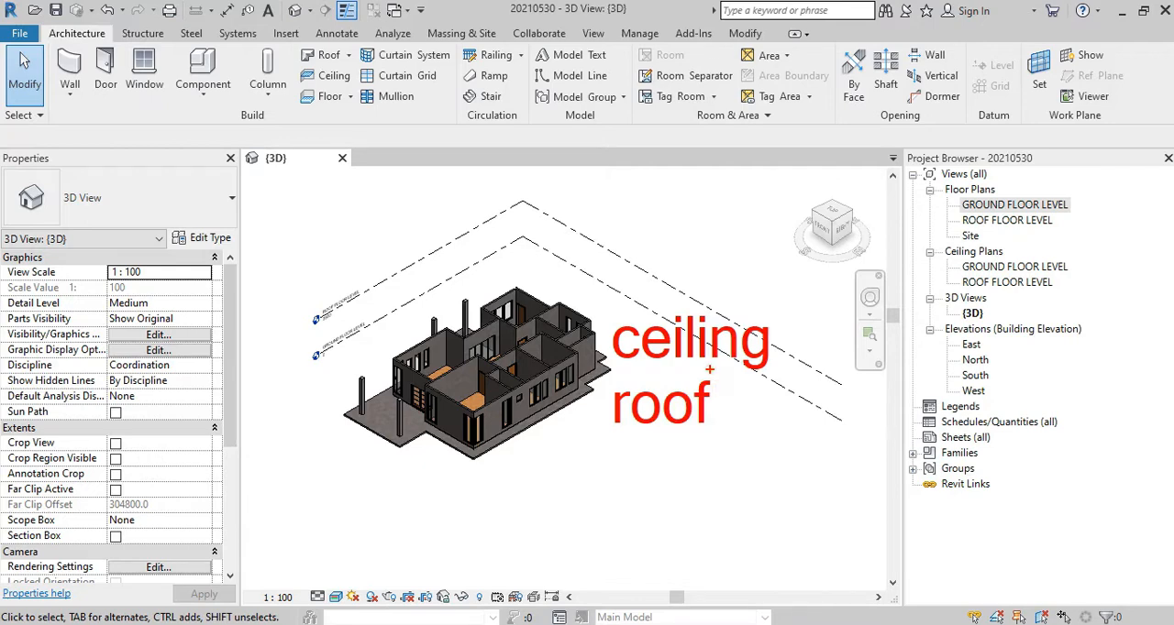
key(Escape)
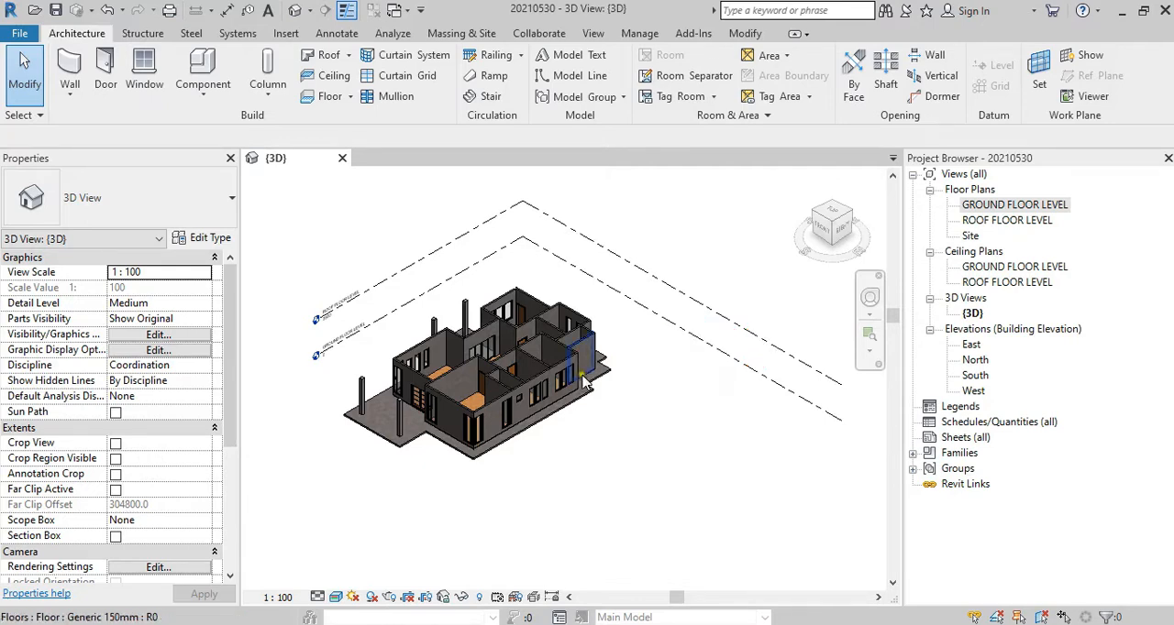
Step: Open the GROUND FLOOR LEVEL floor plan view
middle_drag(533, 443, 589, 453)
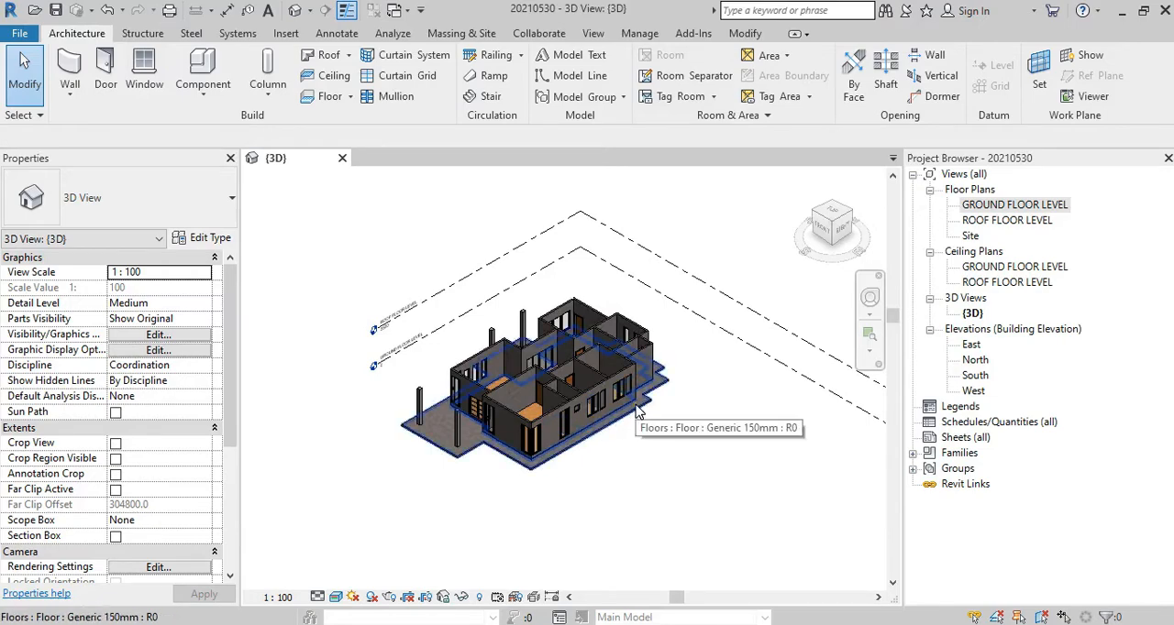
scroll(639, 410, up, 5)
scroll(640, 408, down, 4)
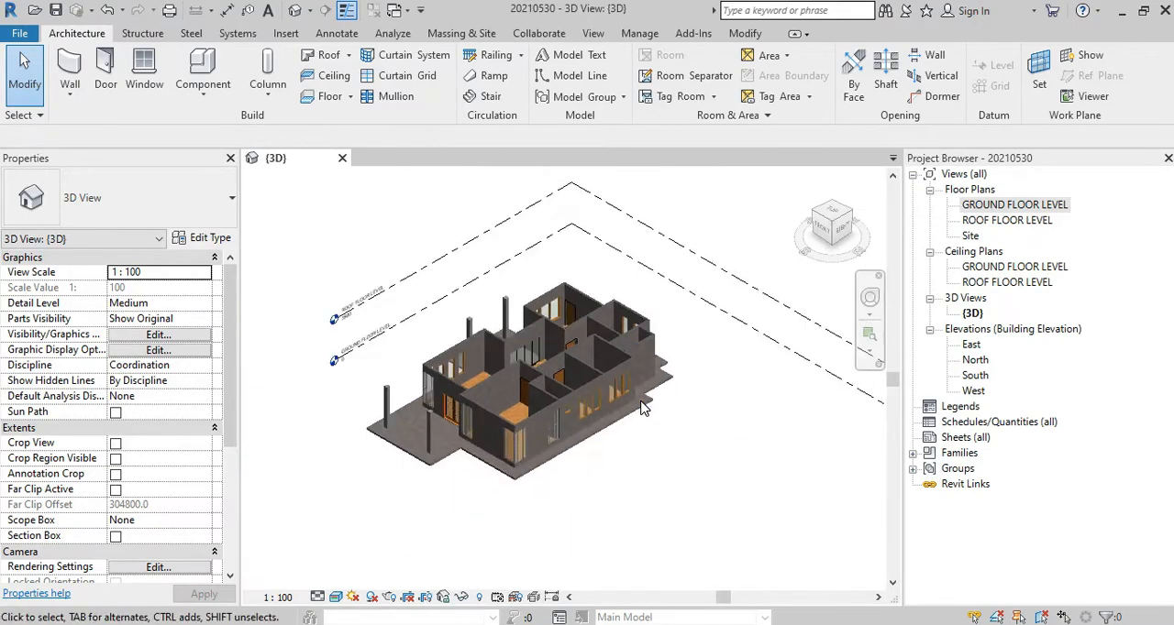
scroll(541, 469, up, 3)
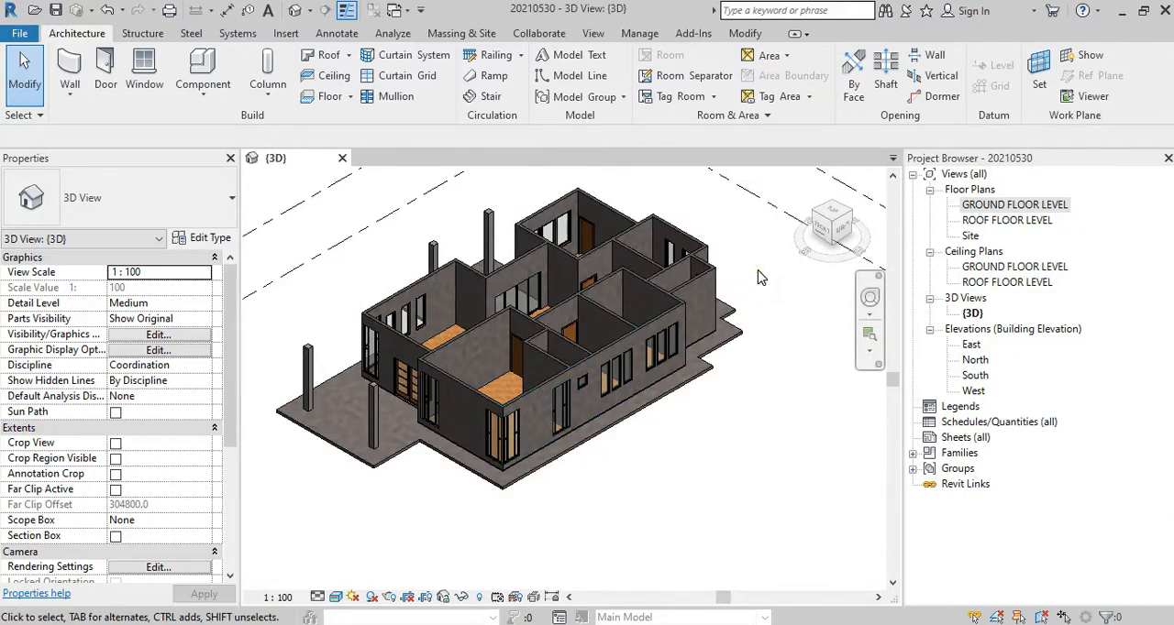
double_click(1014, 205)
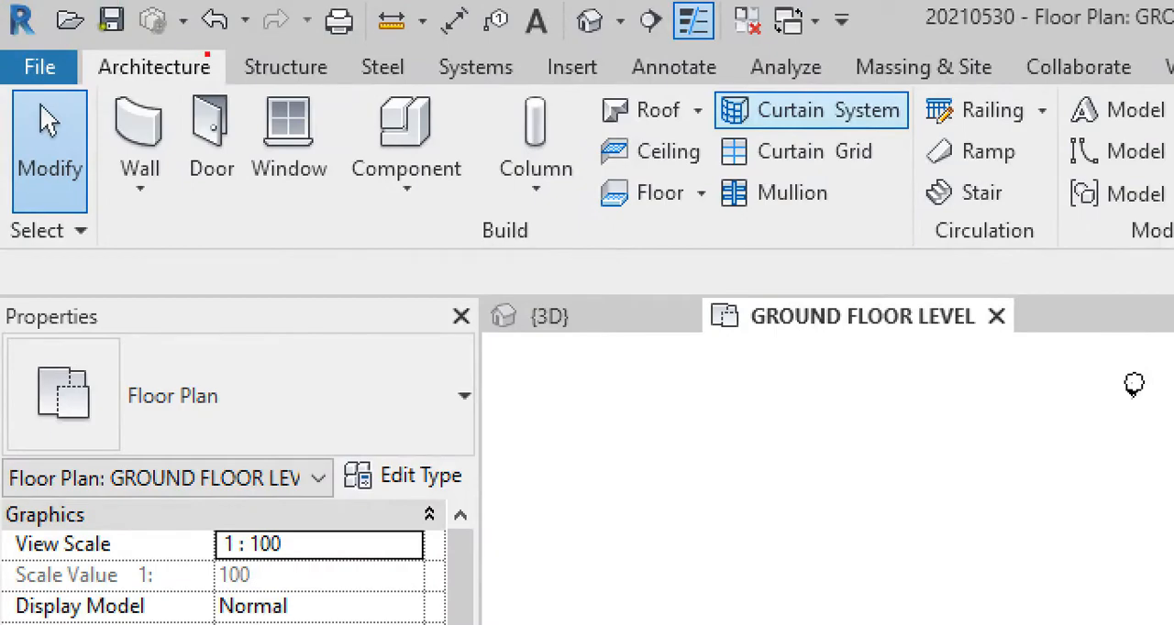
mouse_move(207, 54)
mouse_down()
mouse_move(51, 64)
mouse_move(226, 81)
mouse_up()
mouse_move(720, 128)
mouse_down()
mouse_move(623, 126)
mouse_move(601, 183)
mouse_move(729, 142)
mouse_up()
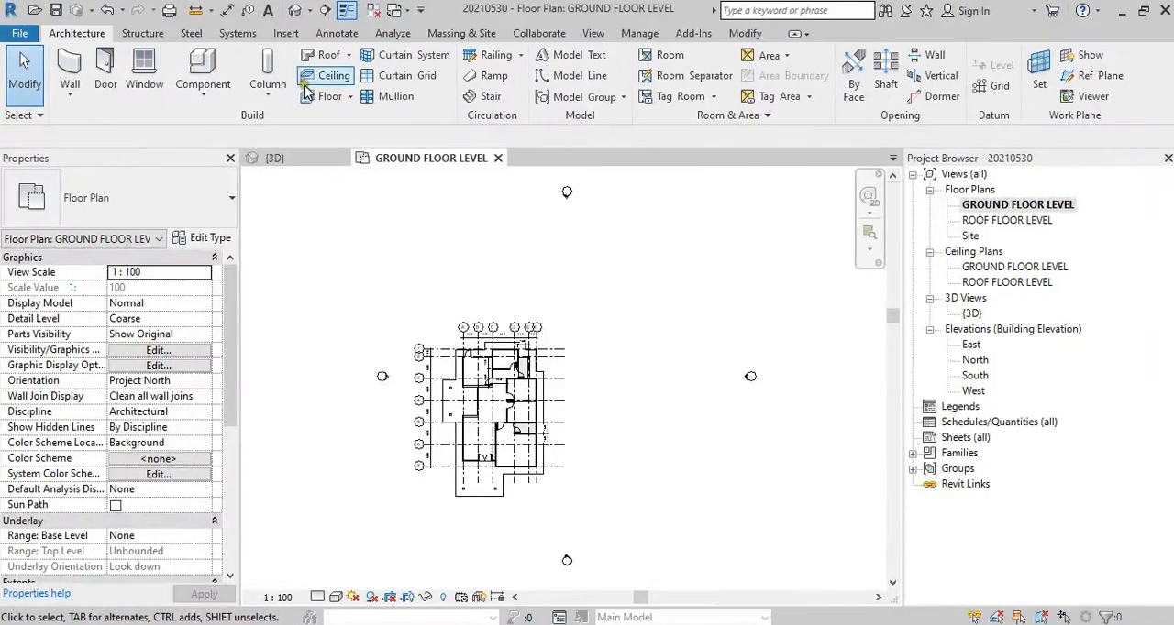
Step: Review the ceiling types available for the Ceiling tool, then leave the tool without placing a ceiling
click(669, 152)
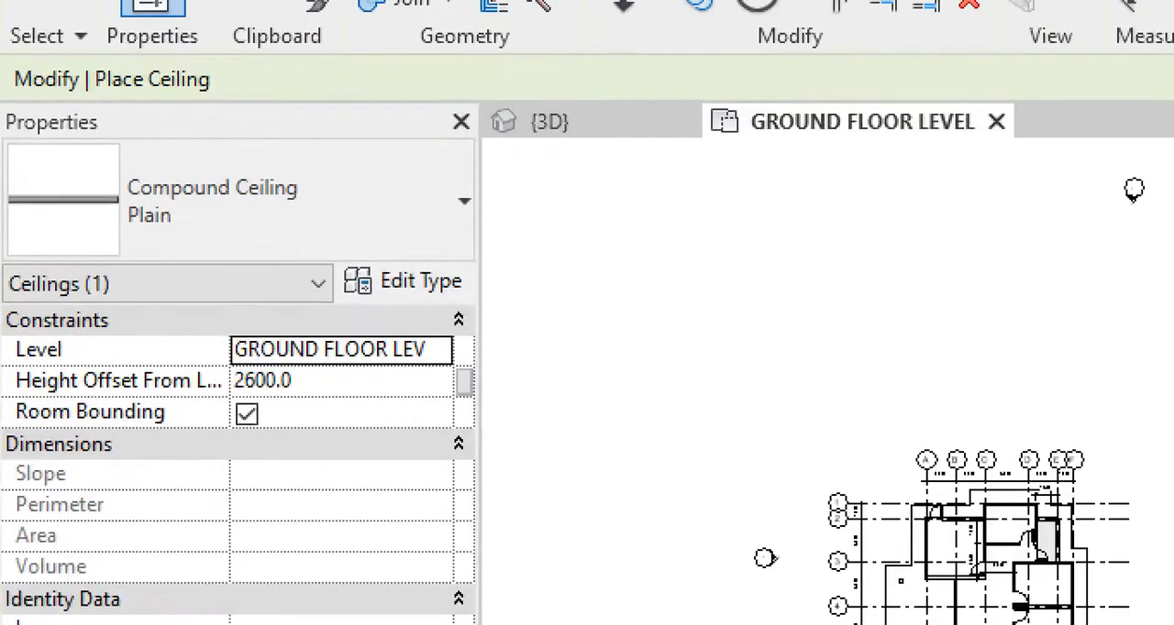
mouse_move(426, 159)
mouse_down()
mouse_move(12, 174)
mouse_move(254, 344)
mouse_move(421, 158)
mouse_up()
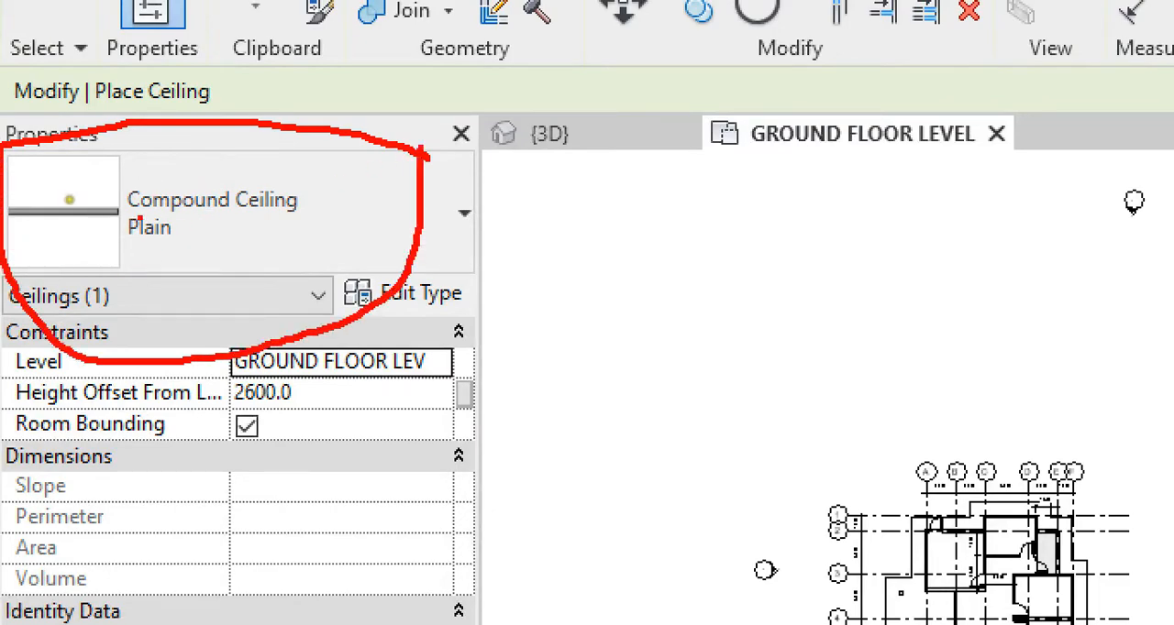
drag(139, 219, 227, 211)
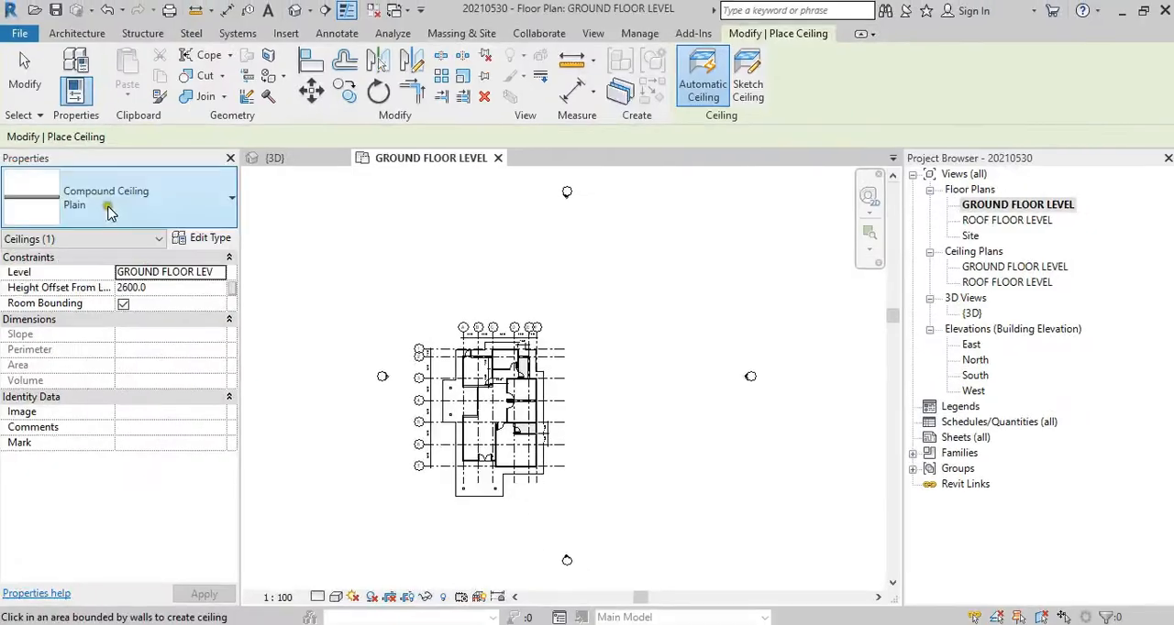
click(231, 237)
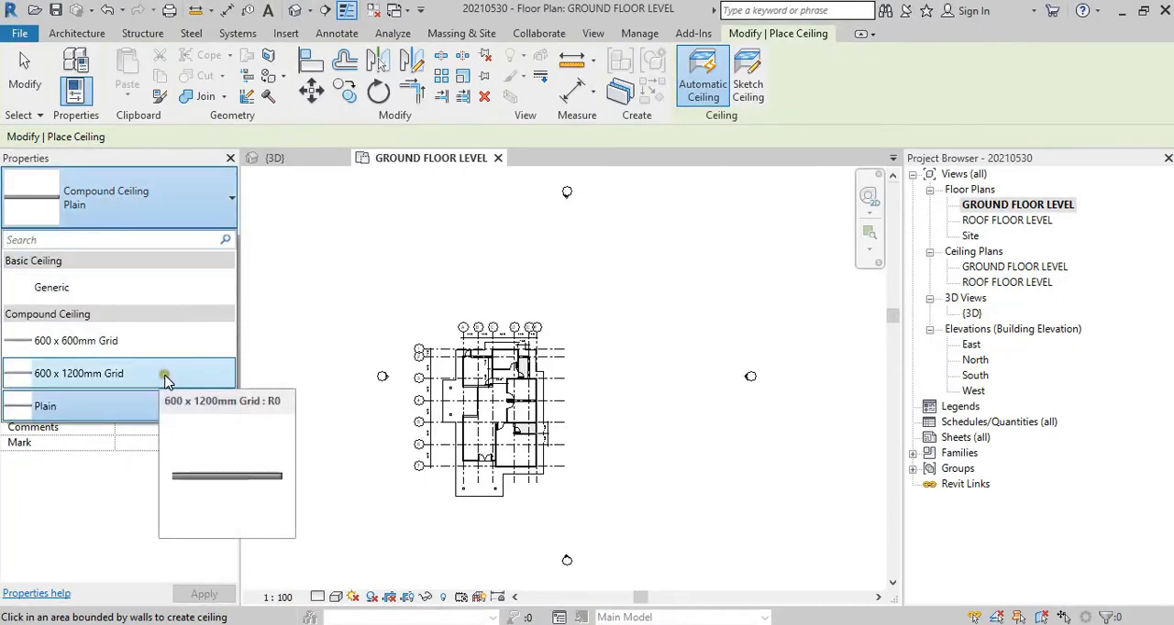
key(Escape)
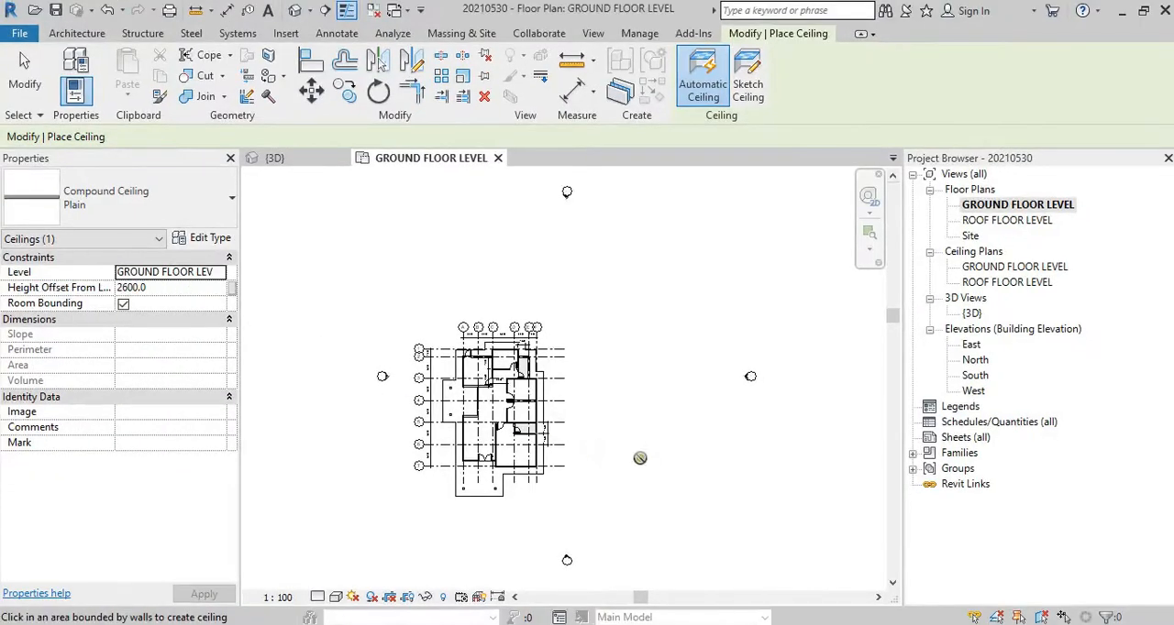
scroll(640, 458, up, 1)
key(Escape)
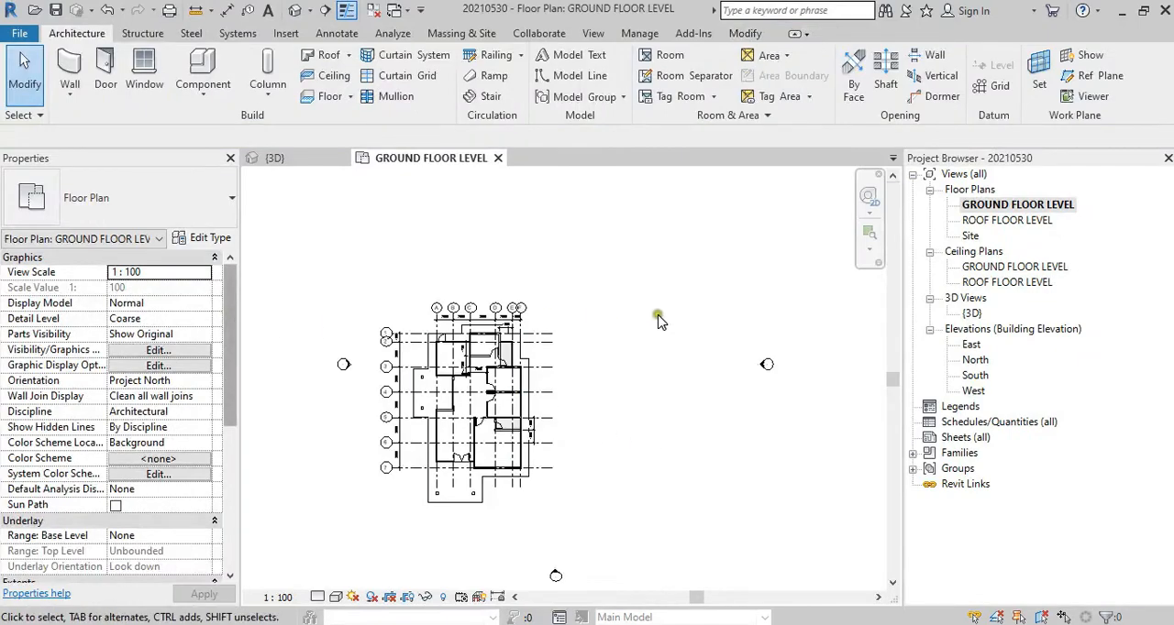
Step: Sketch a rectangular Plain compound ceiling about 3600 by 4200 mm in the empty area east of the building and finish it
scroll(694, 432, up, 3)
middle_drag(675, 429, 570, 461)
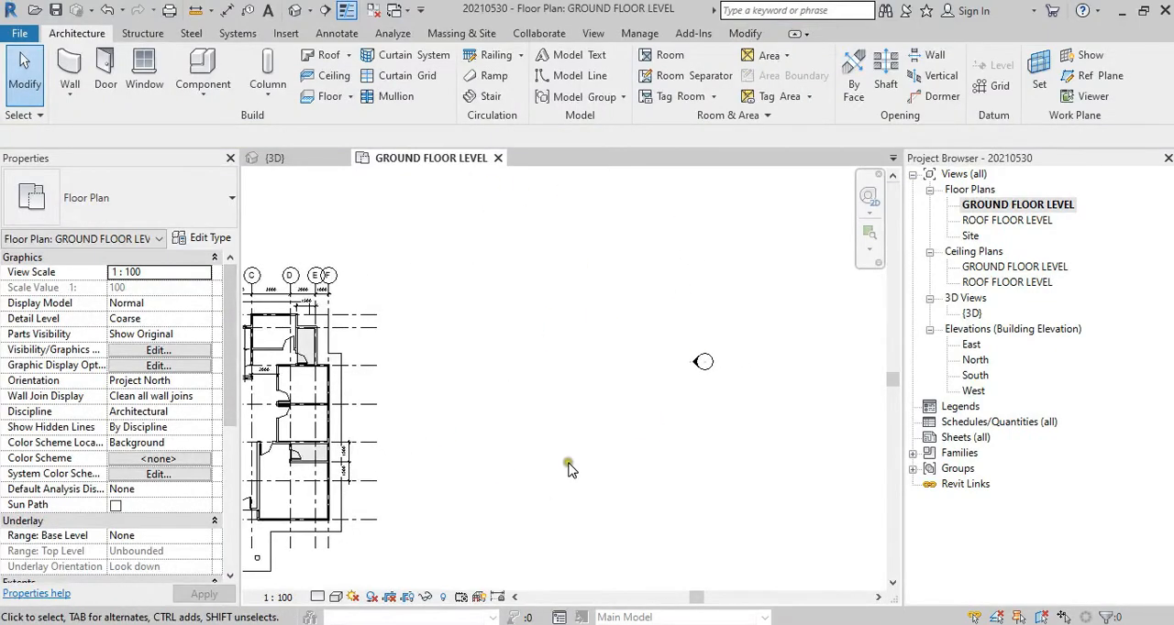
scroll(538, 417, up, 2)
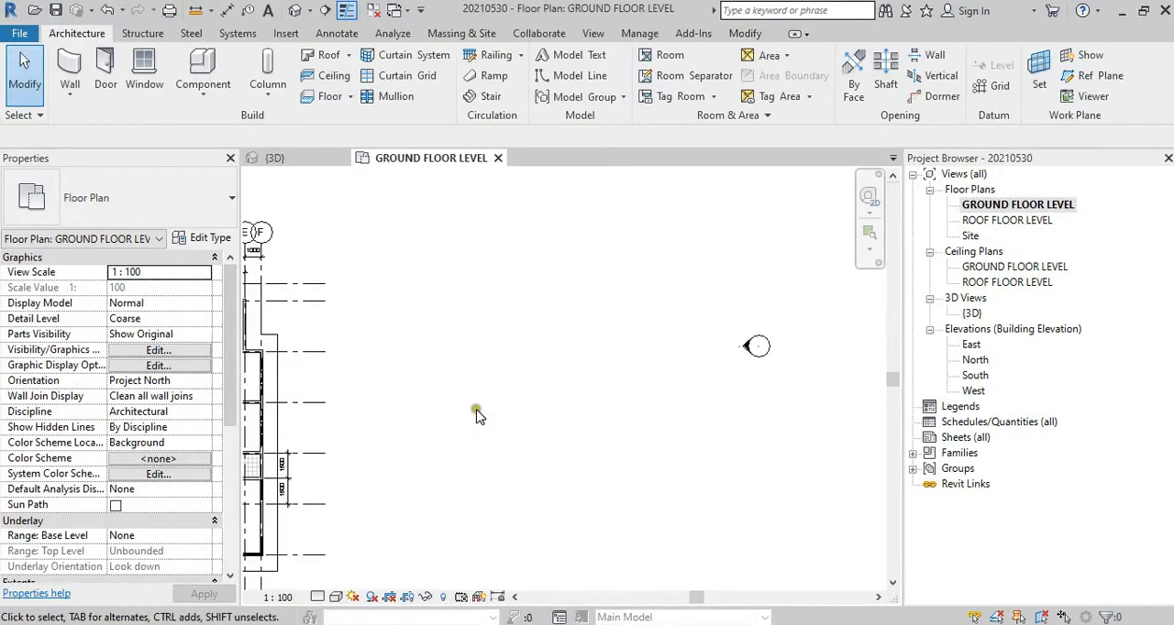
click(328, 75)
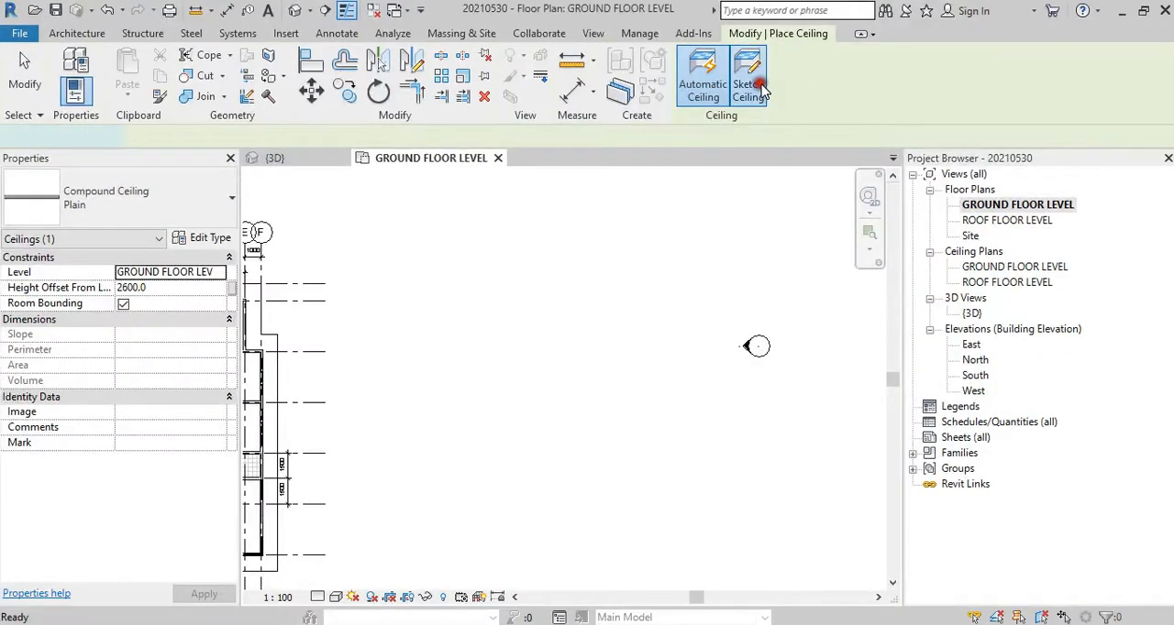
click(750, 89)
click(835, 57)
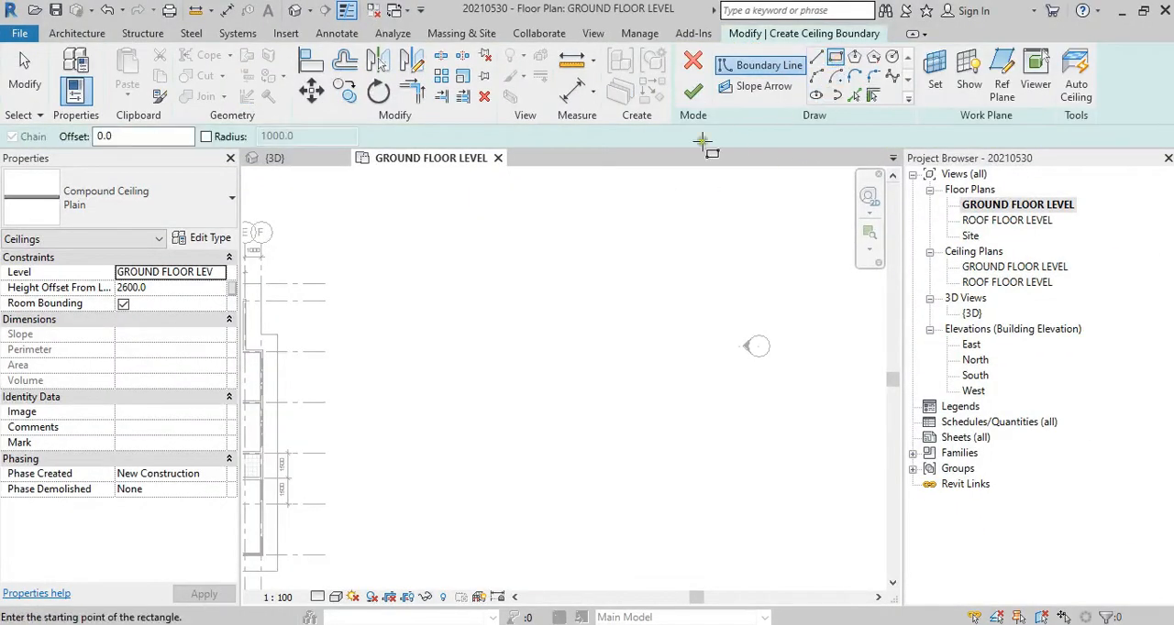
scroll(394, 371, up, 2)
click(442, 347)
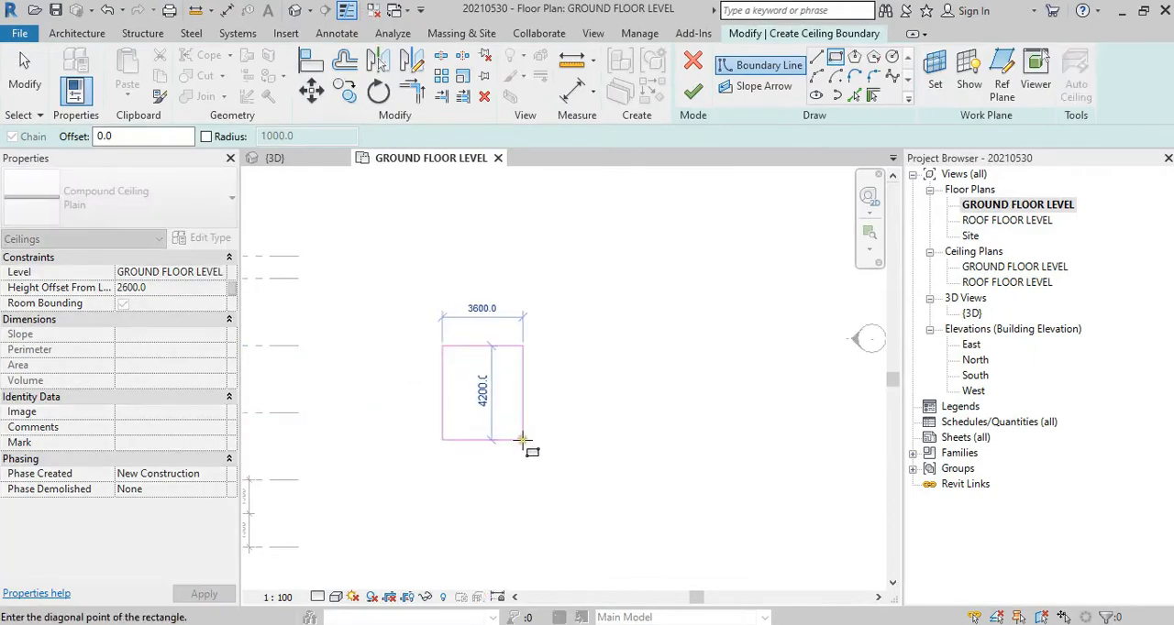
click(522, 440)
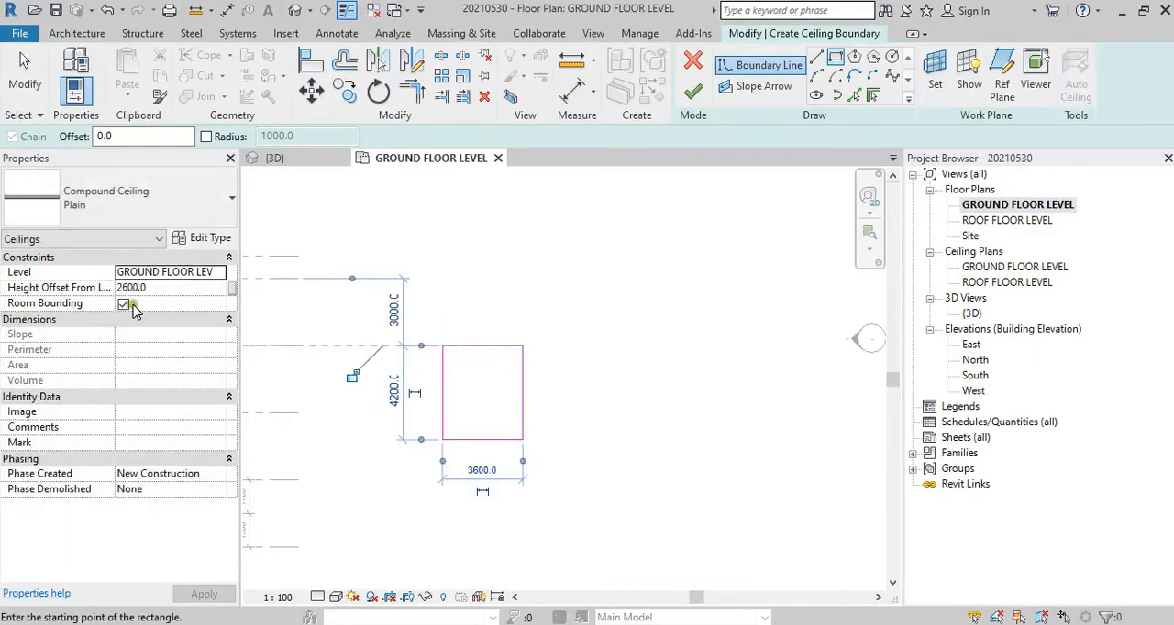
key(ctrl+1)
click(101, 287)
mouse_move(170, 281)
mouse_down()
mouse_move(113, 271)
mouse_move(160, 286)
mouse_up()
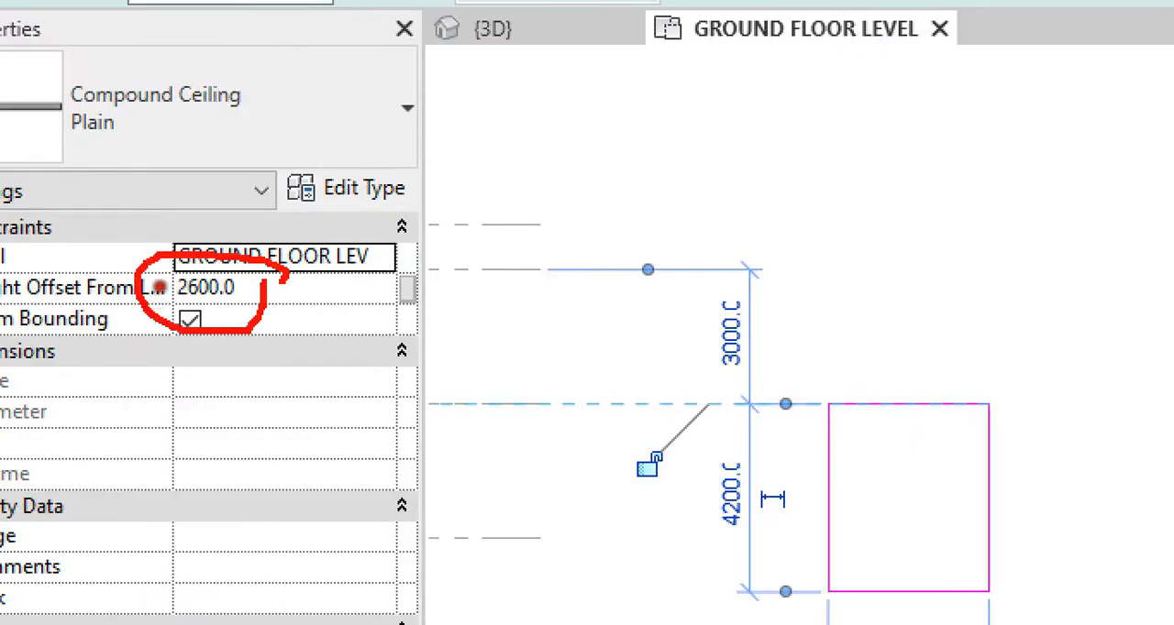
key(Escape)
click(692, 103)
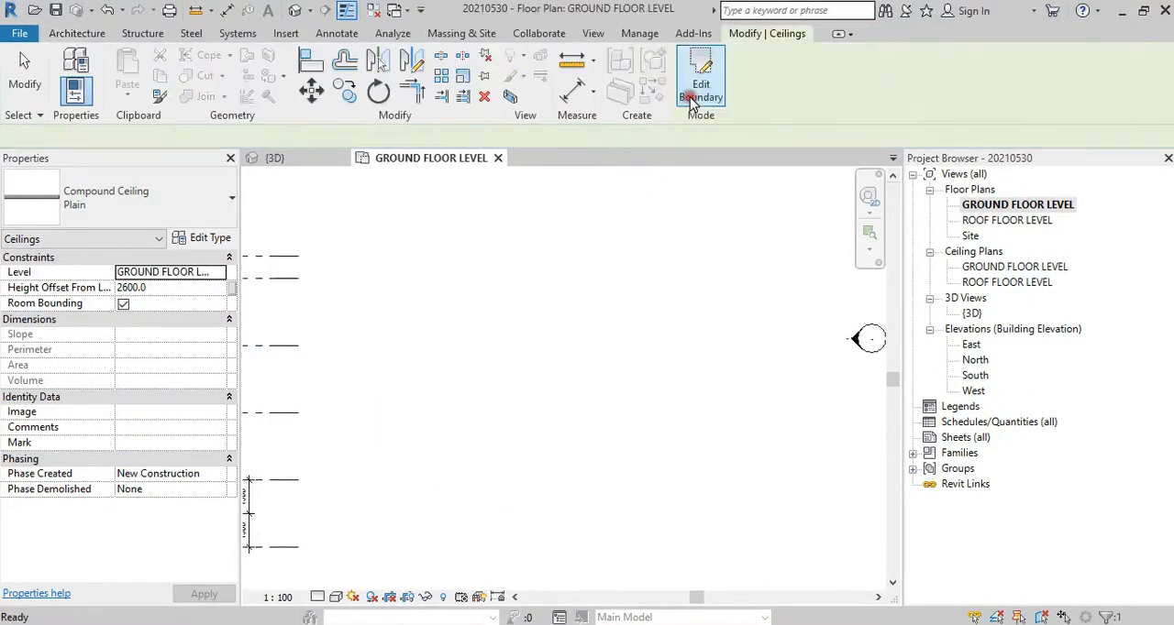
click(819, 303)
Step: Examine the new ceiling and its boundary sketch from the side and from above in the 3D view
double_click(971, 313)
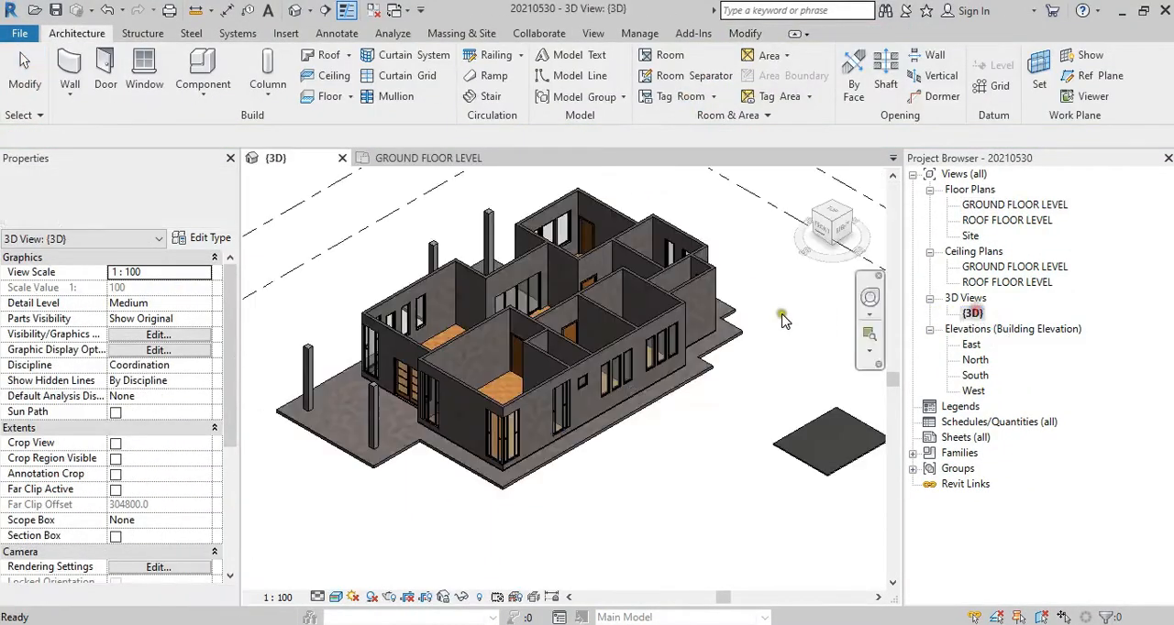
shift+middle_drag(765, 458, 809, 365)
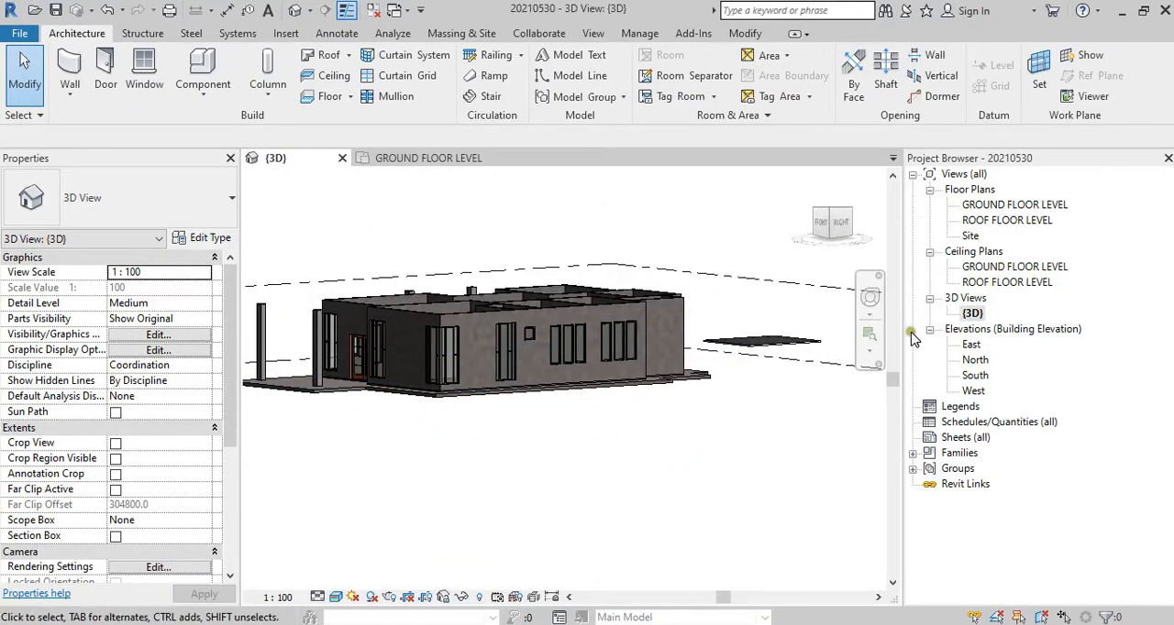
double_click(779, 344)
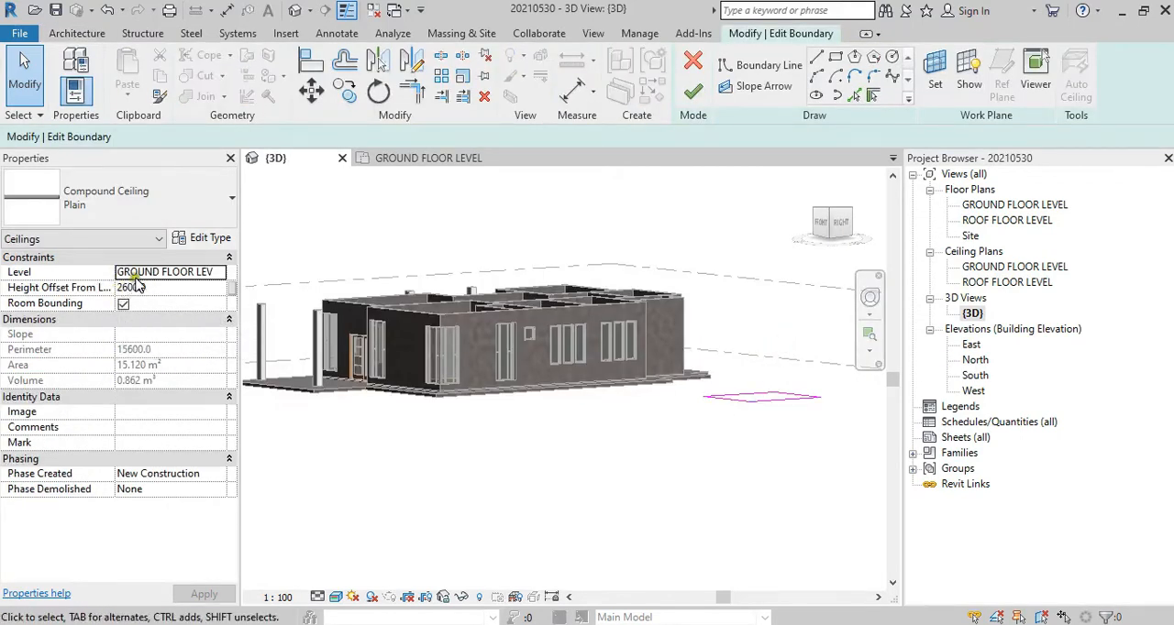
click(692, 91)
key(Escape)
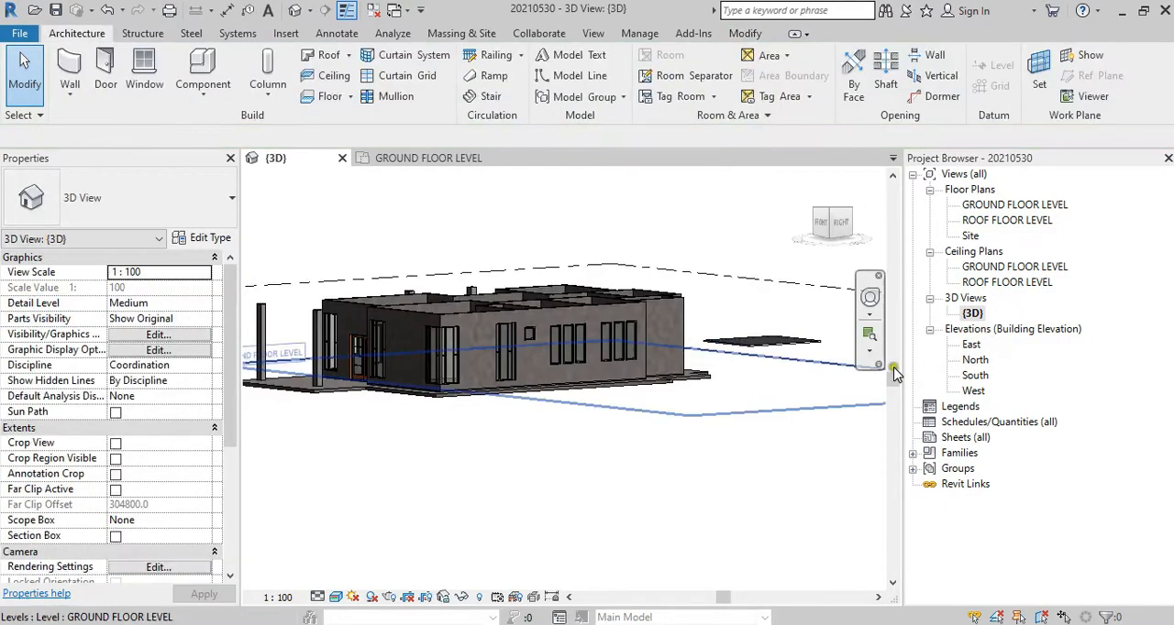
shift+middle_drag(894, 366, 761, 509)
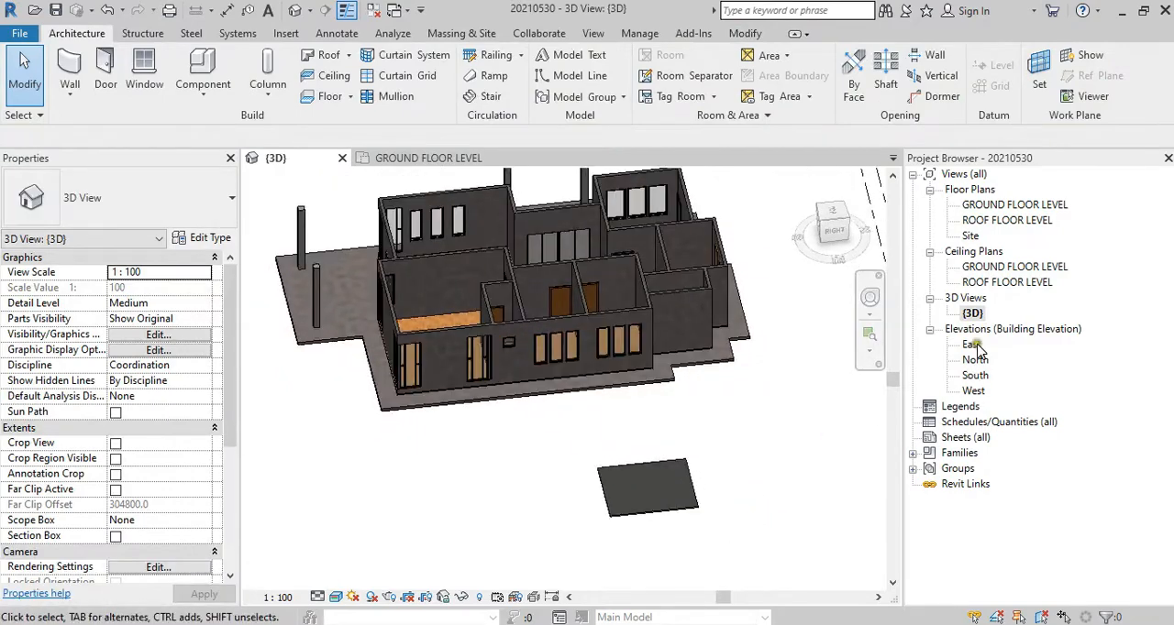
Step: Open the East elevation and check the height offset of the new ceiling
double_click(971, 345)
scroll(594, 418, up, 5)
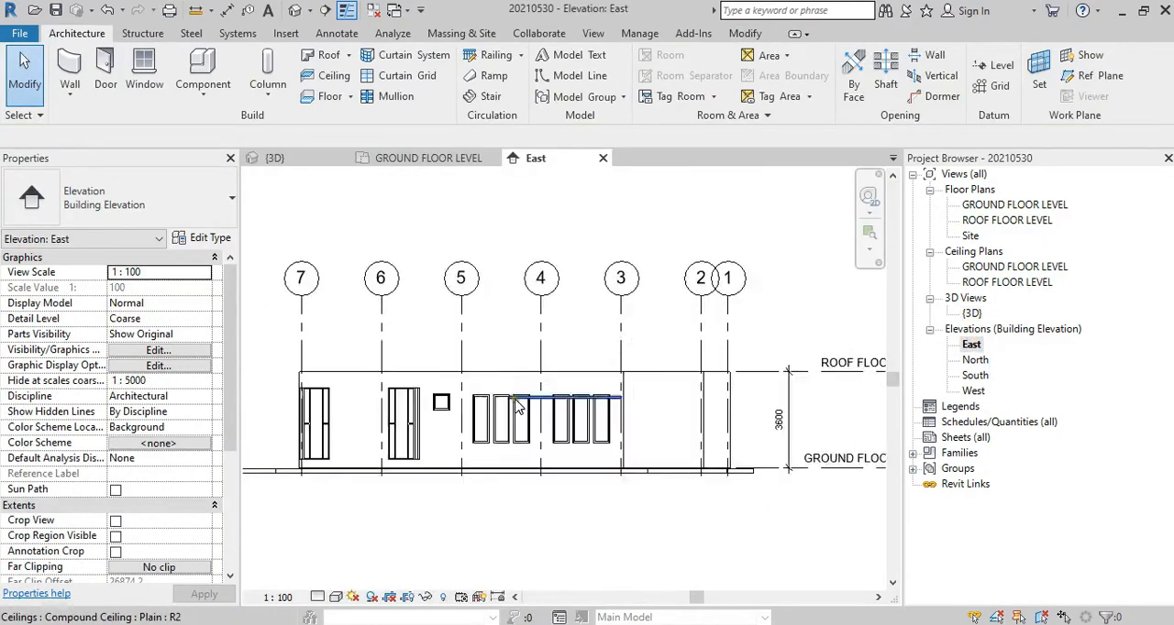
click(683, 386)
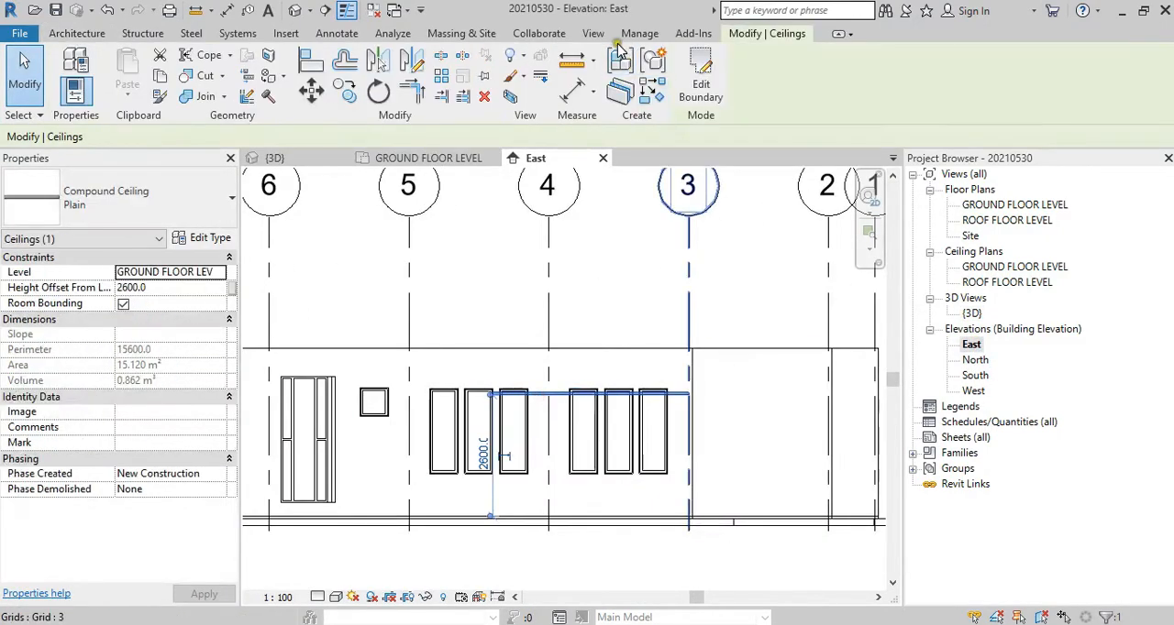
key(Escape)
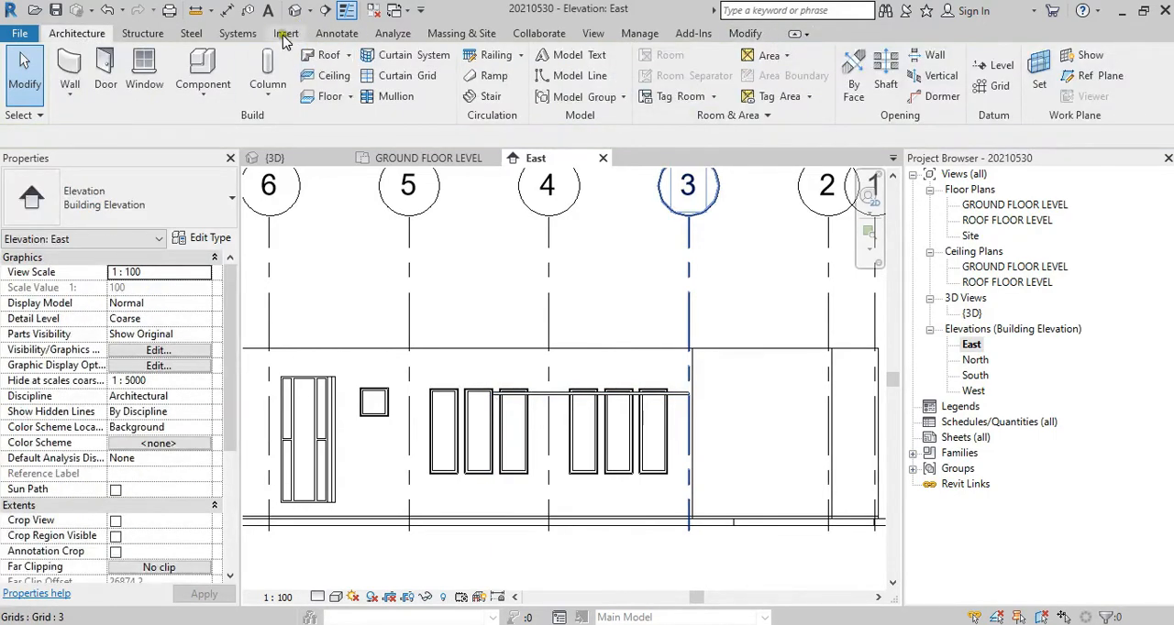
Step: Try to place an aligned dimension from the ceiling's top face to the ground floor level line
click(226, 10)
scroll(789, 375, up, 3)
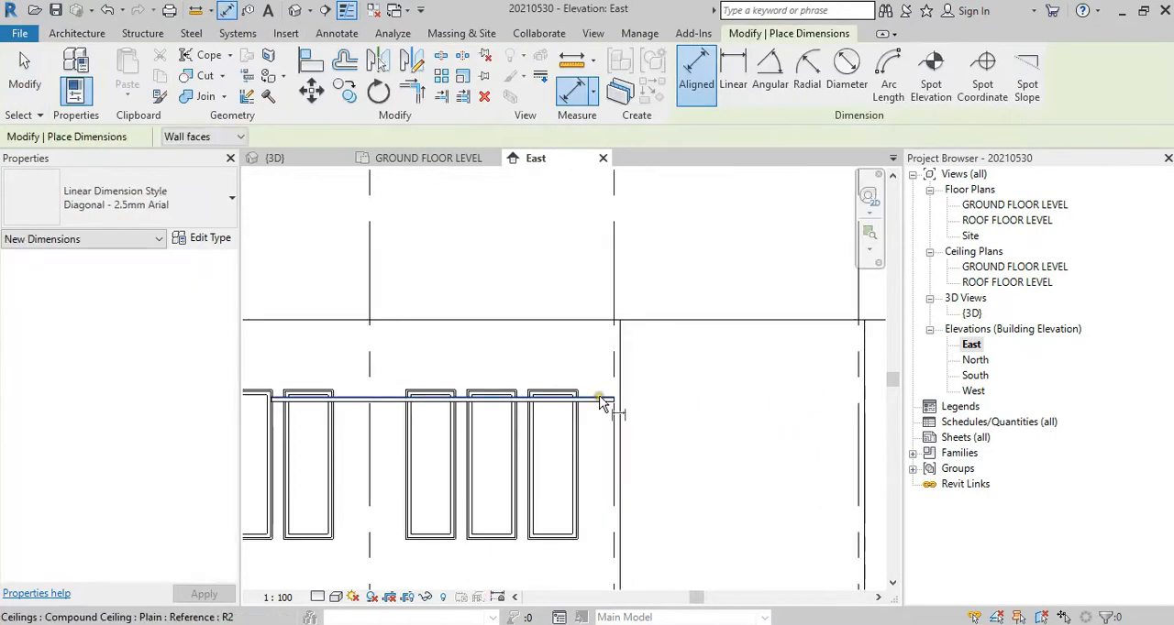
click(602, 402)
scroll(605, 385, down, 5)
middle_drag(738, 451, 589, 432)
scroll(694, 474, up, 1)
click(692, 476)
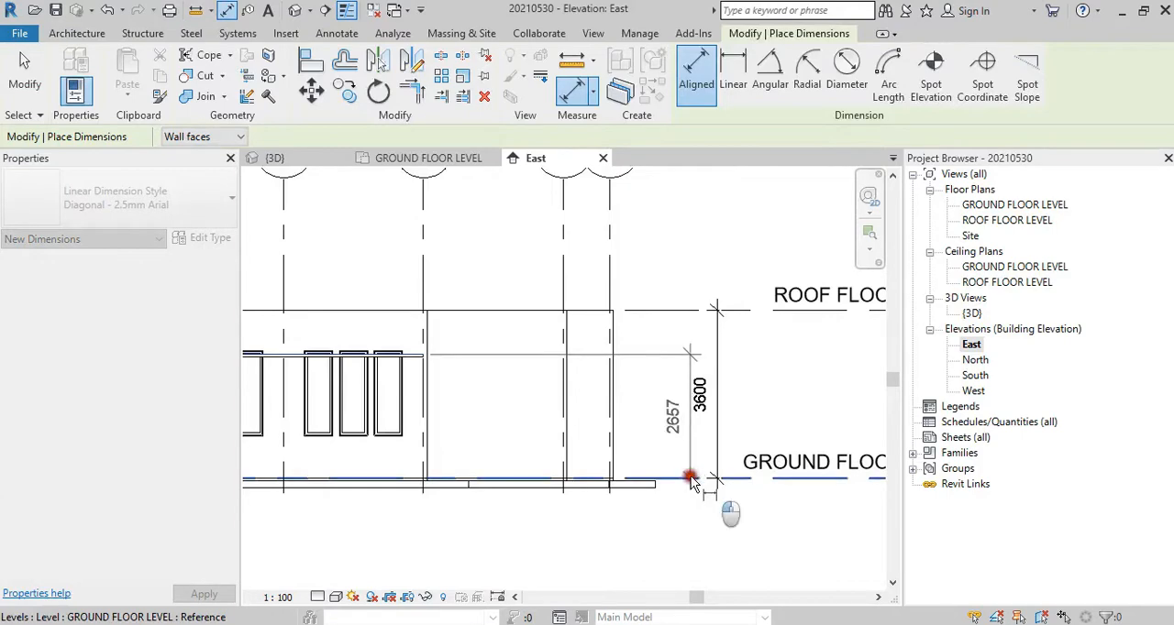
key(Escape)
Step: Place an aligned dimension between the sample ceiling's underside and the ground floor level line, east of the building
scroll(452, 379, up, 3)
middle_drag(453, 378, 487, 406)
scroll(694, 399, up, 2)
click(673, 373)
scroll(674, 373, down, 3)
middle_drag(757, 463, 642, 466)
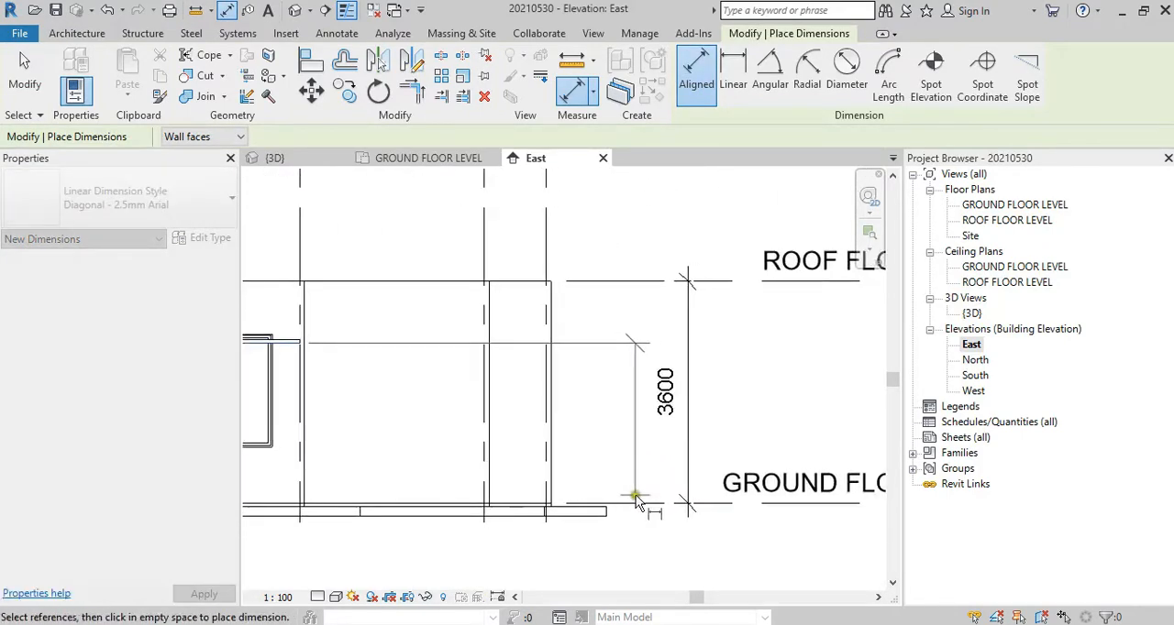
click(629, 501)
click(631, 549)
scroll(666, 541, down, 3)
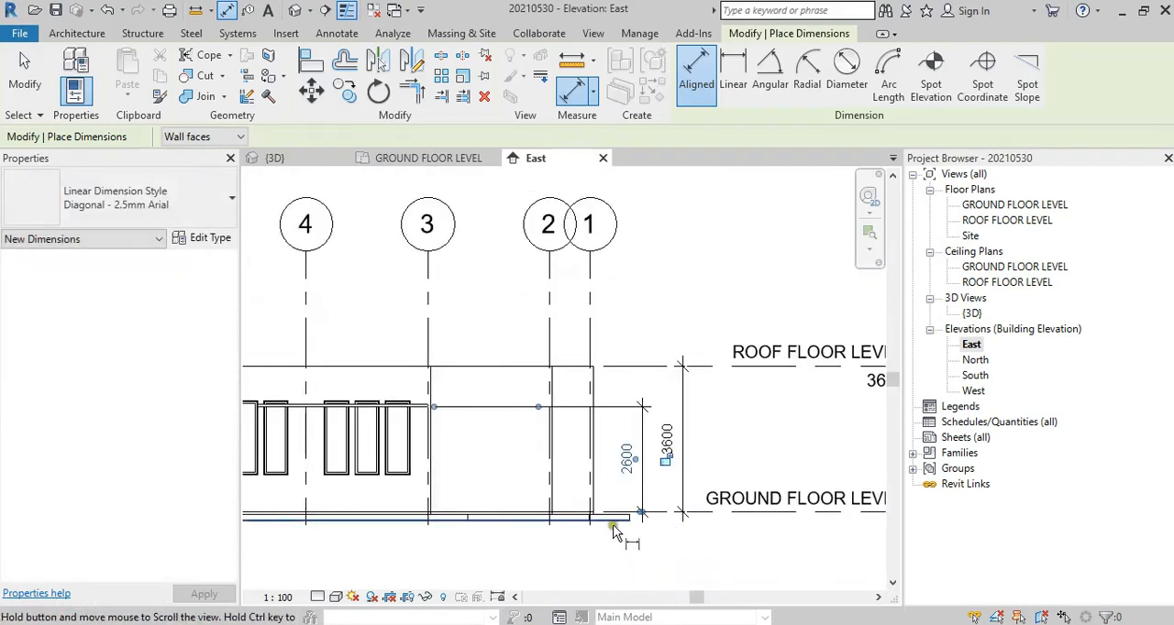
Step: Place an aligned dimension between the roof floor level line and the sample ceiling's underside, beside the existing height dimensions
middle_drag(607, 516, 707, 516)
scroll(510, 411, up, 5)
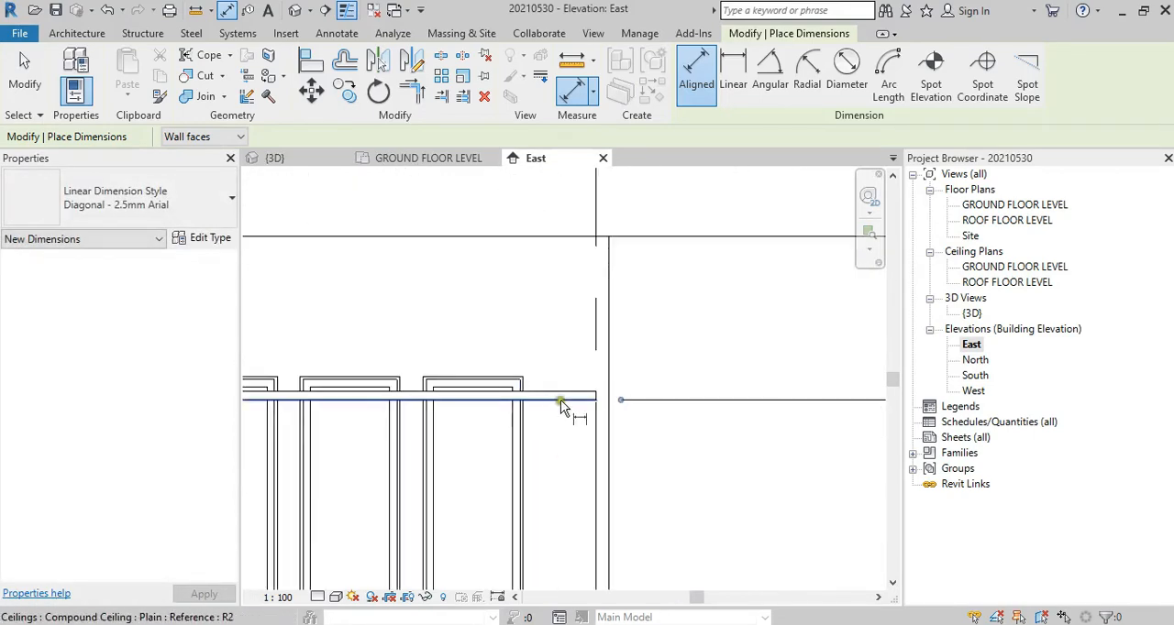
scroll(560, 400, down, 5)
middle_drag(716, 432, 507, 446)
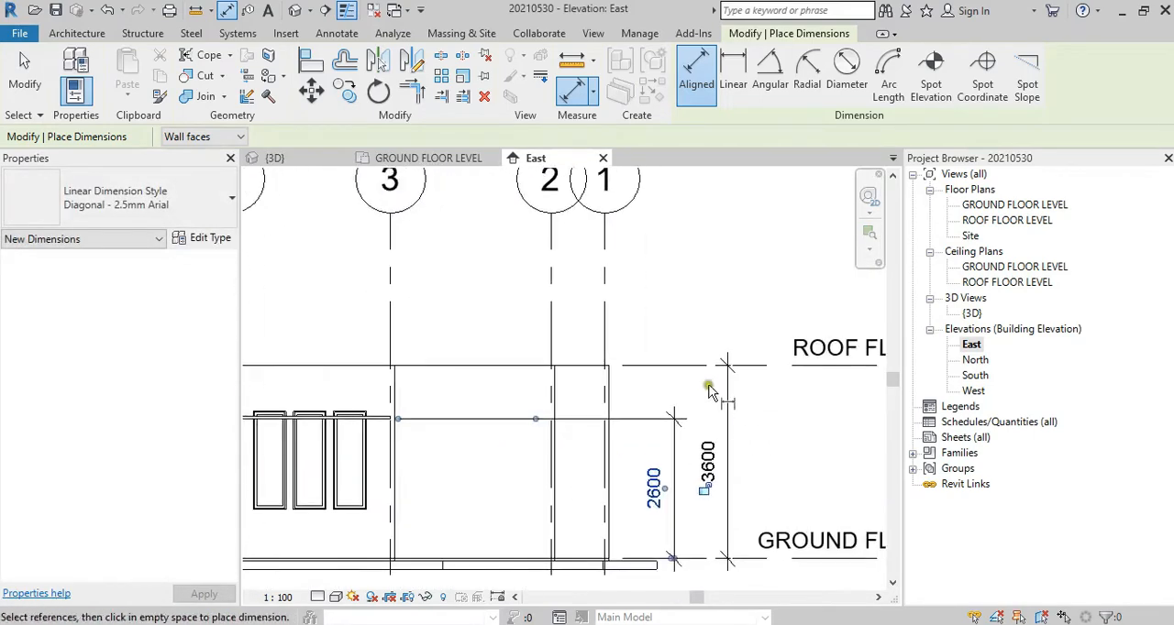
click(686, 364)
scroll(458, 419, up, 3)
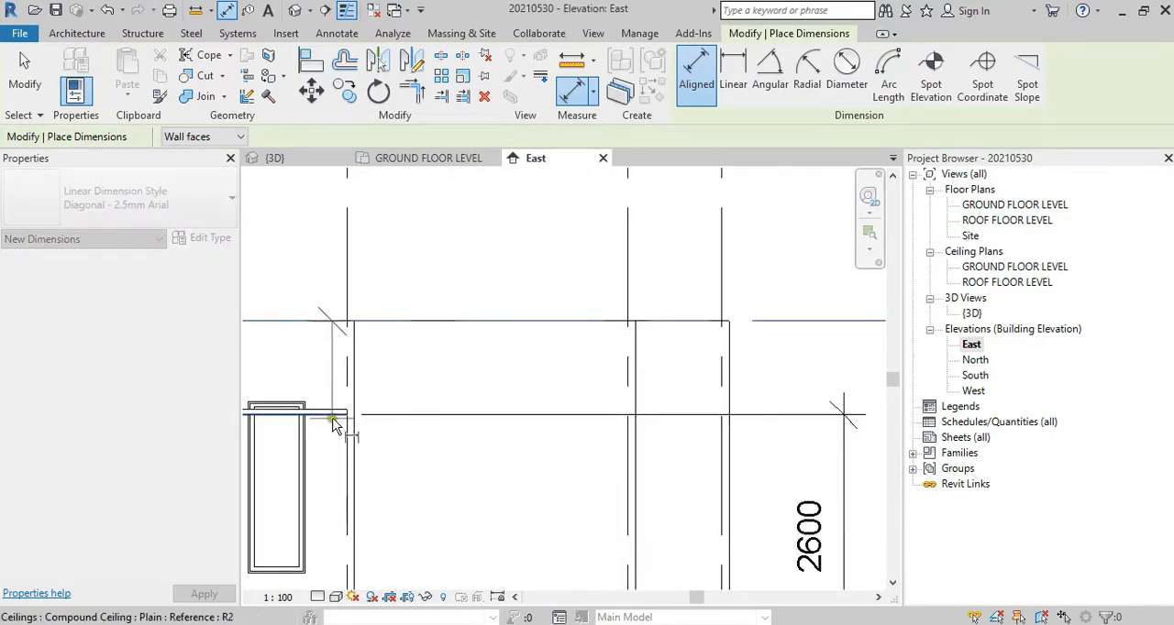
click(343, 414)
scroll(550, 431, down, 4)
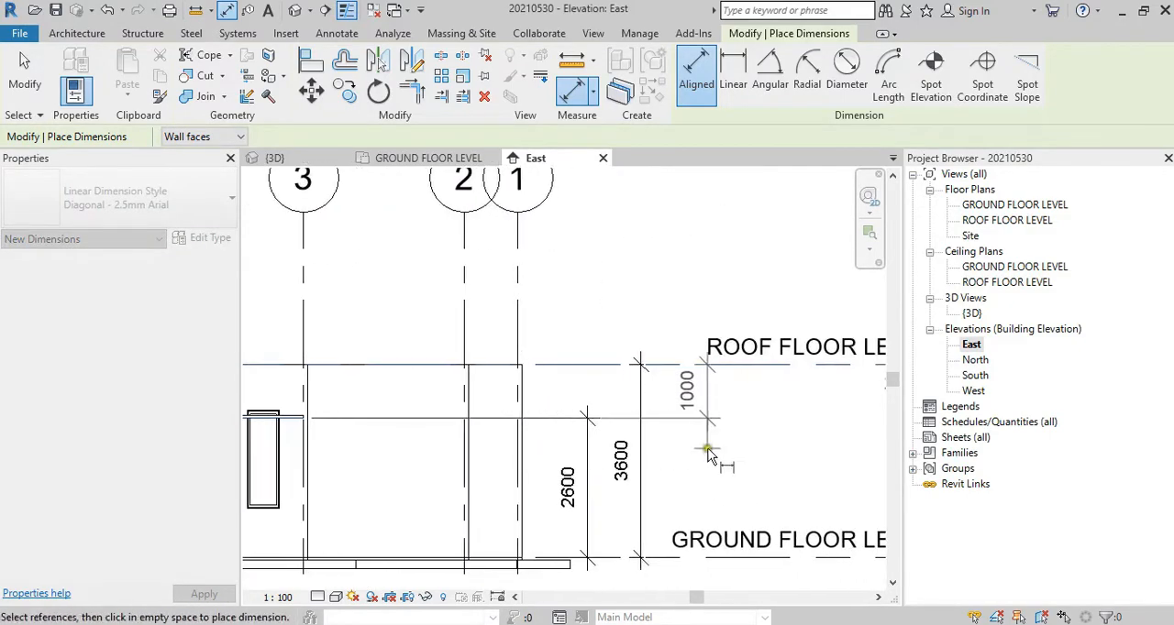
click(679, 453)
key(Escape)
key(Escape)
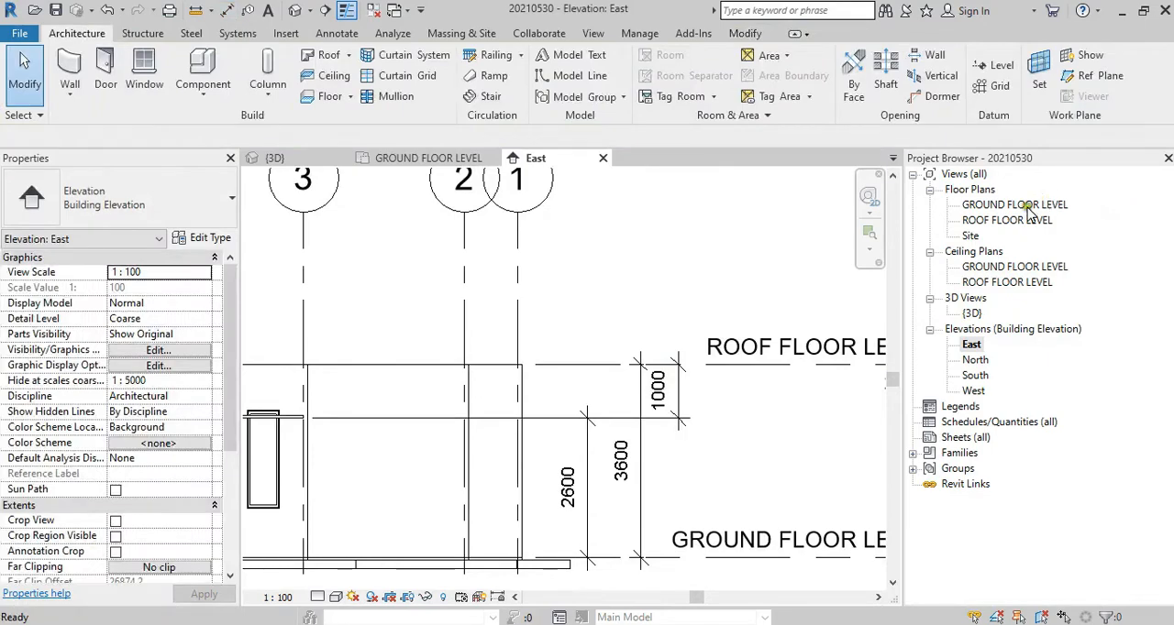
Step: Select the sample ceiling and open its boundary sketch for editing in the ROOF FLOOR LEVEL floor plan
middle_drag(403, 412, 786, 404)
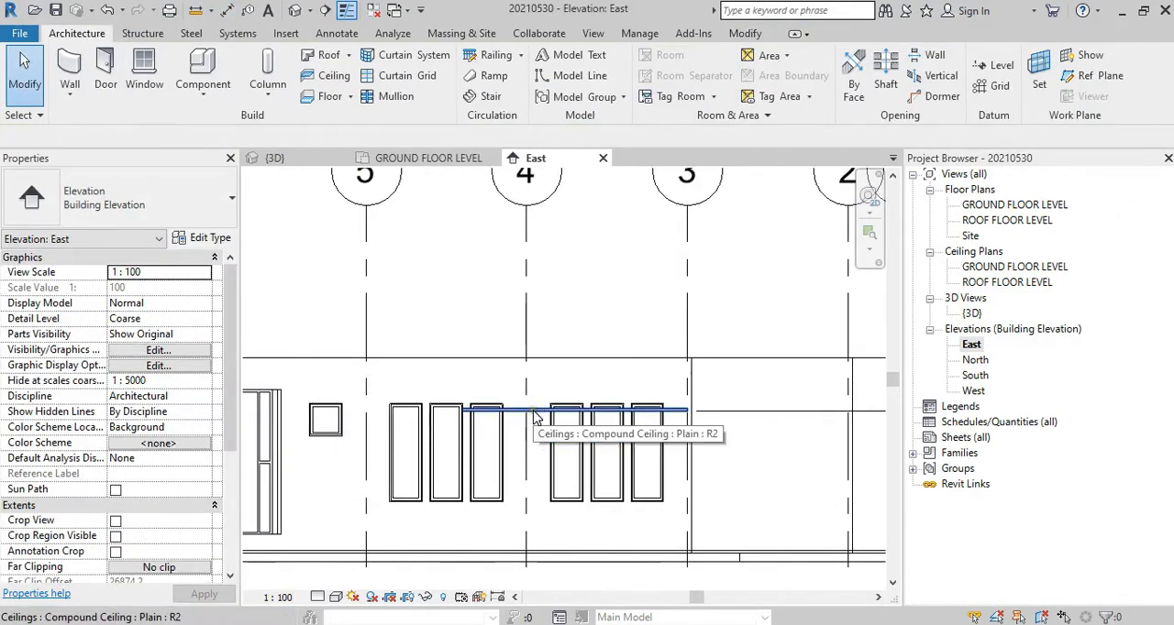
click(536, 413)
double_click(535, 416)
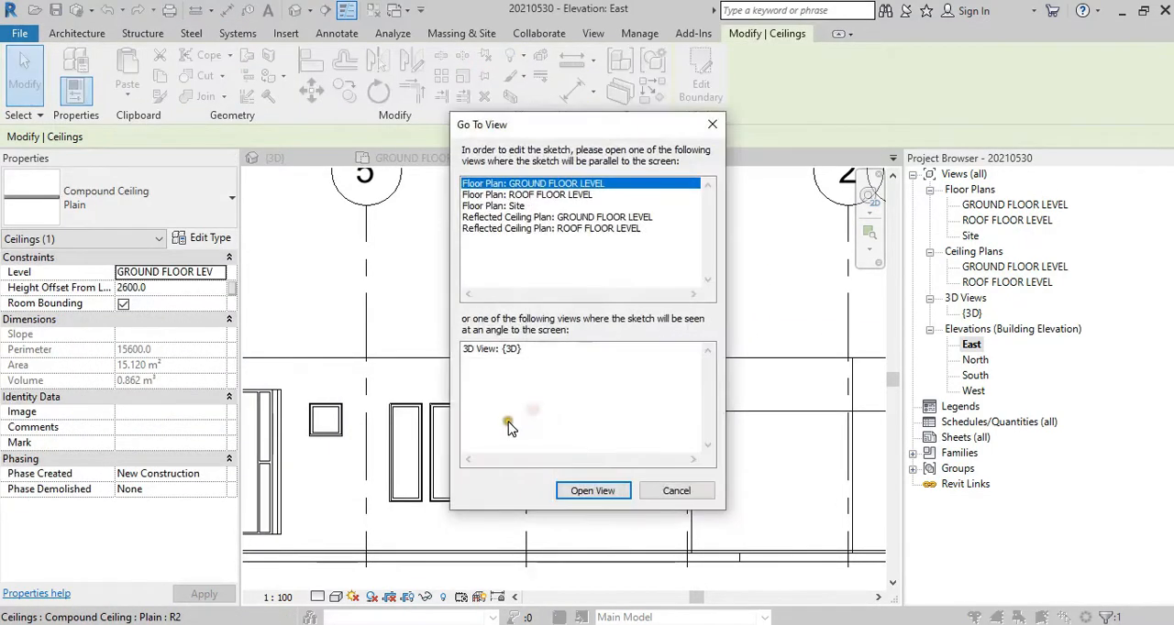
key(Escape)
double_click(1001, 205)
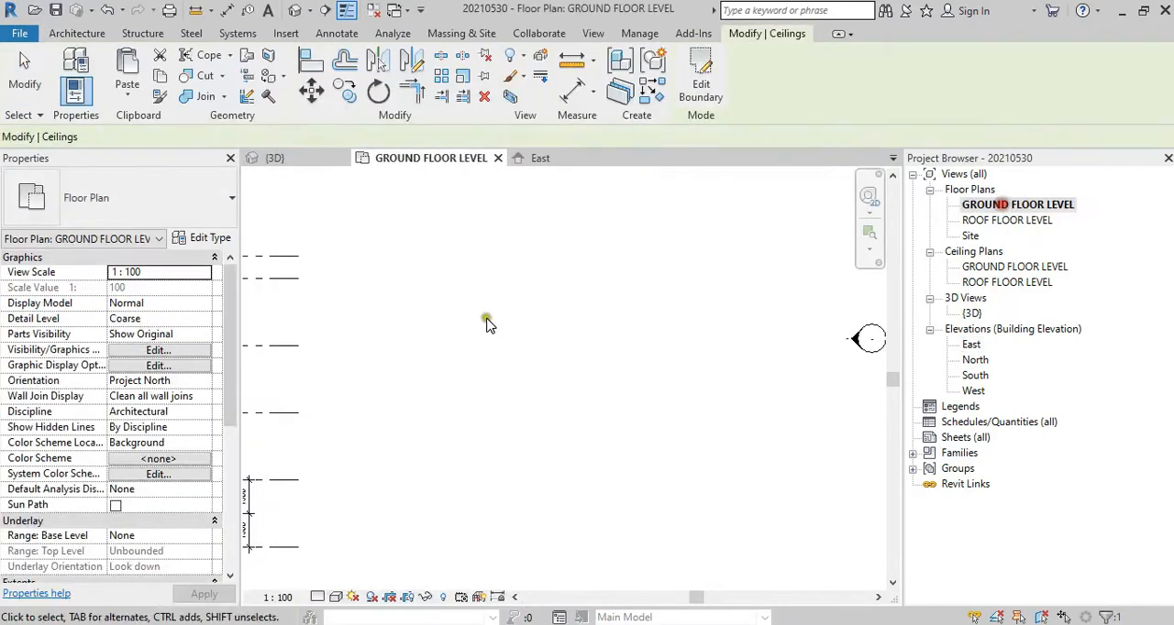
middle_drag(484, 335, 690, 292)
double_click(999, 221)
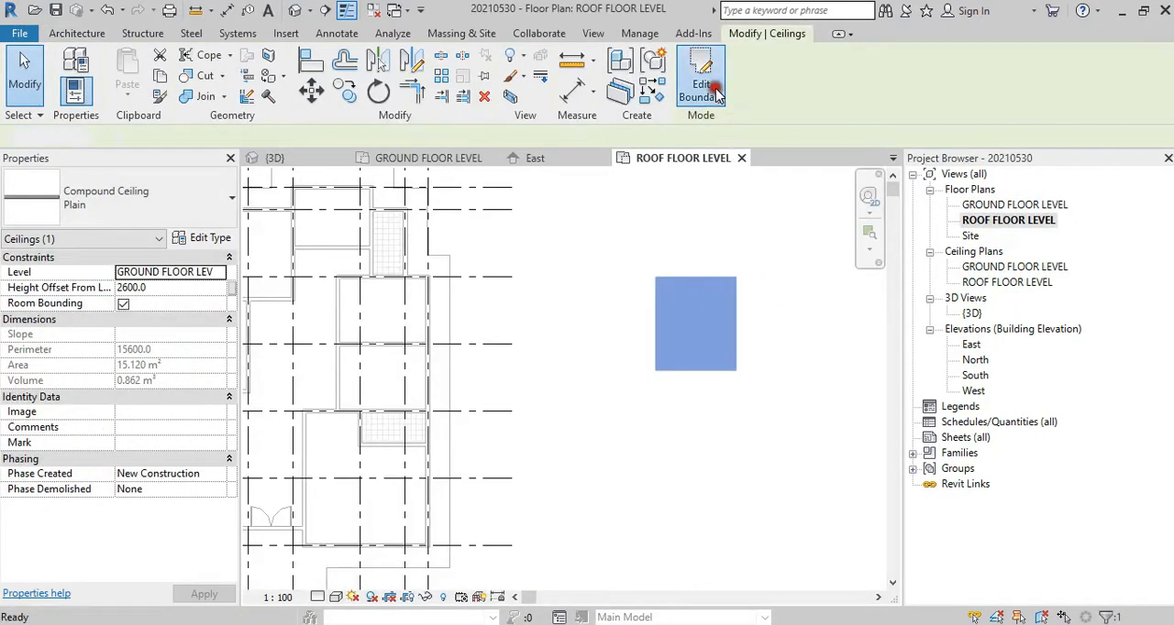
click(701, 82)
Step: Check the properties of the sample ceiling's boundary lines, together and individually
click(623, 247)
drag(796, 441, 796, 440)
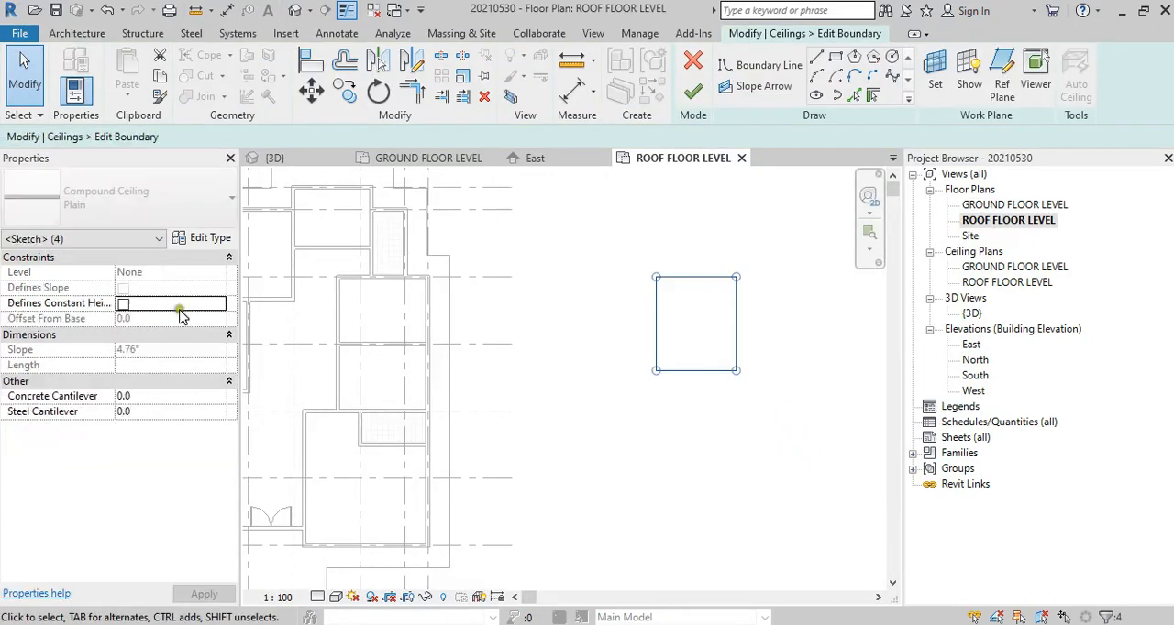
click(744, 322)
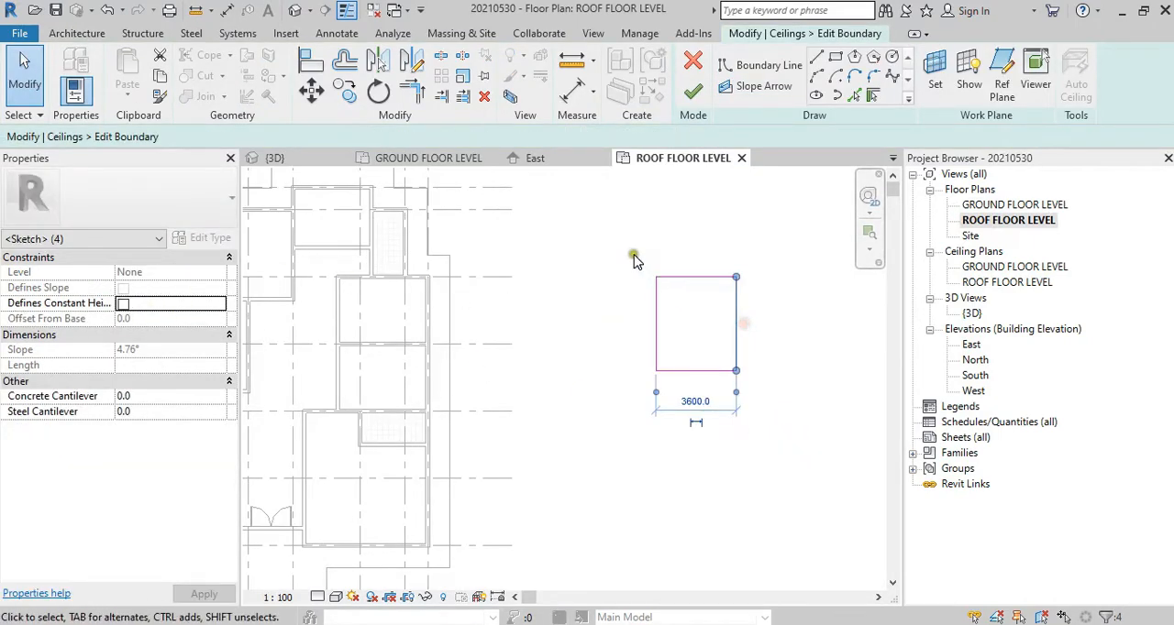
drag(630, 250, 787, 393)
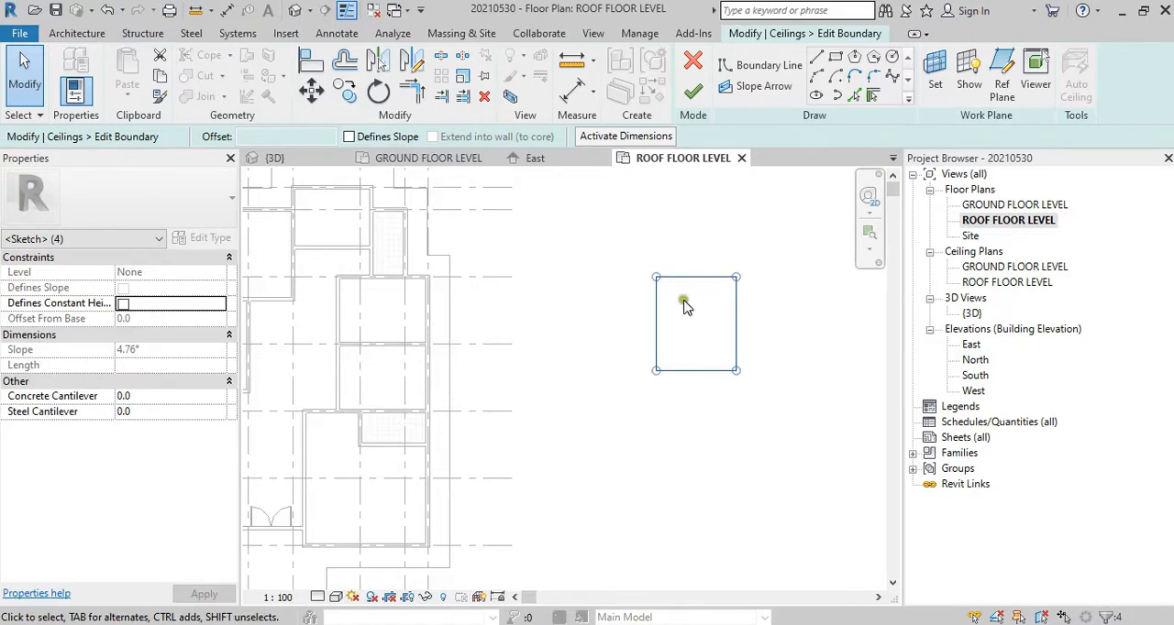
click(717, 308)
click(702, 278)
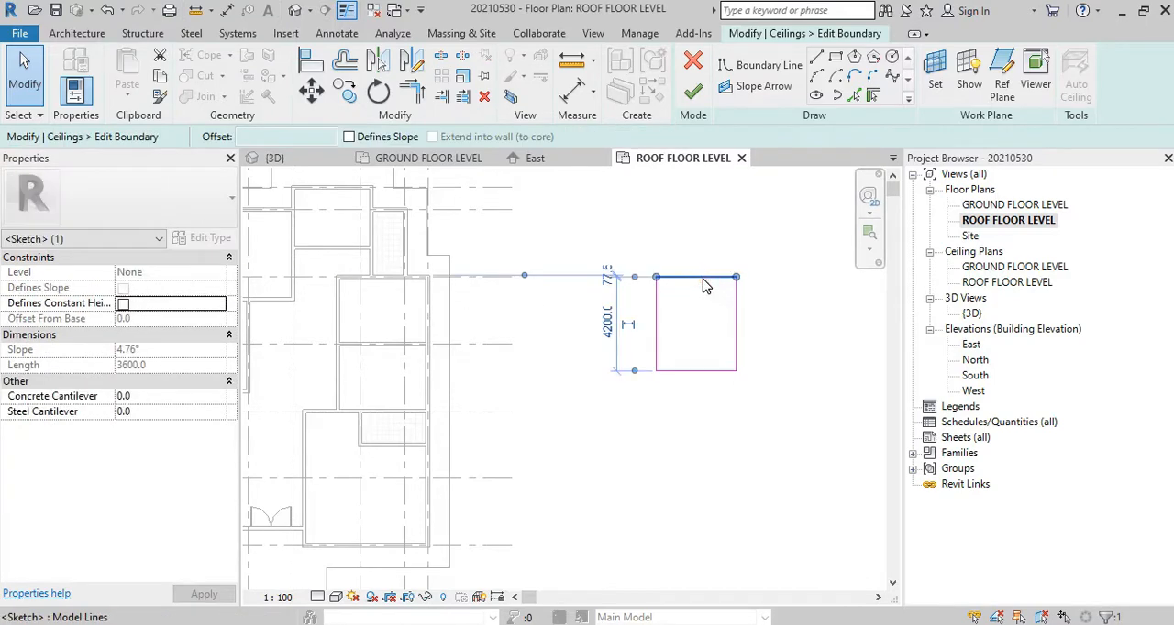
click(486, 278)
Step: Set the sample ceiling's level to ROOF FLOOR LEVEL with a height offset of -1000 and finish the boundary edit
click(218, 272)
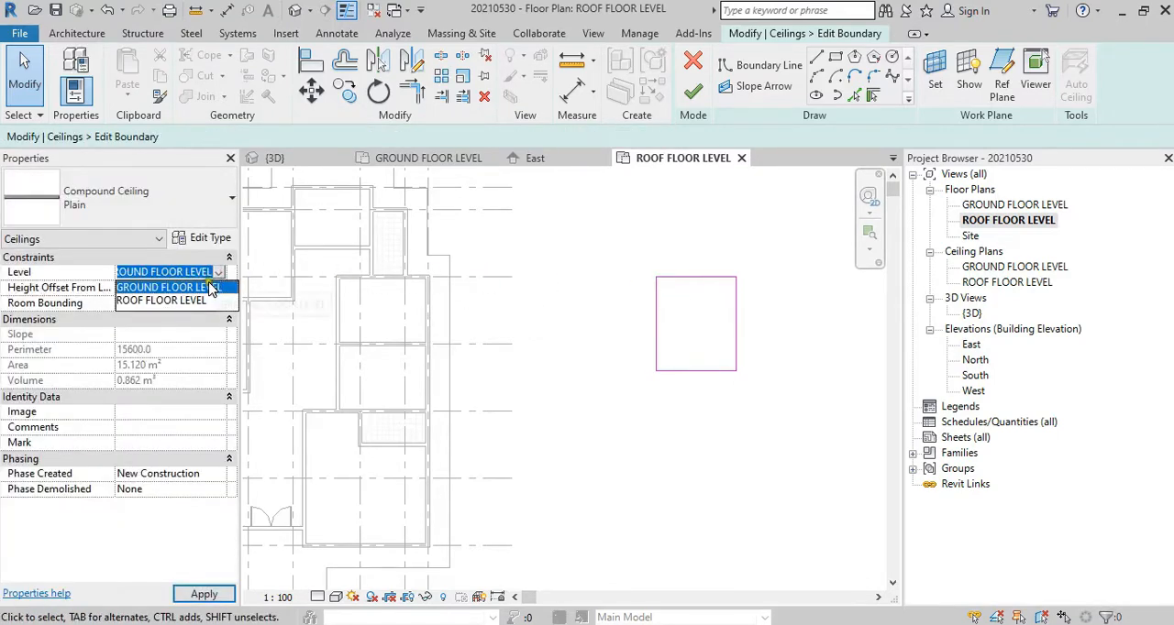
click(199, 301)
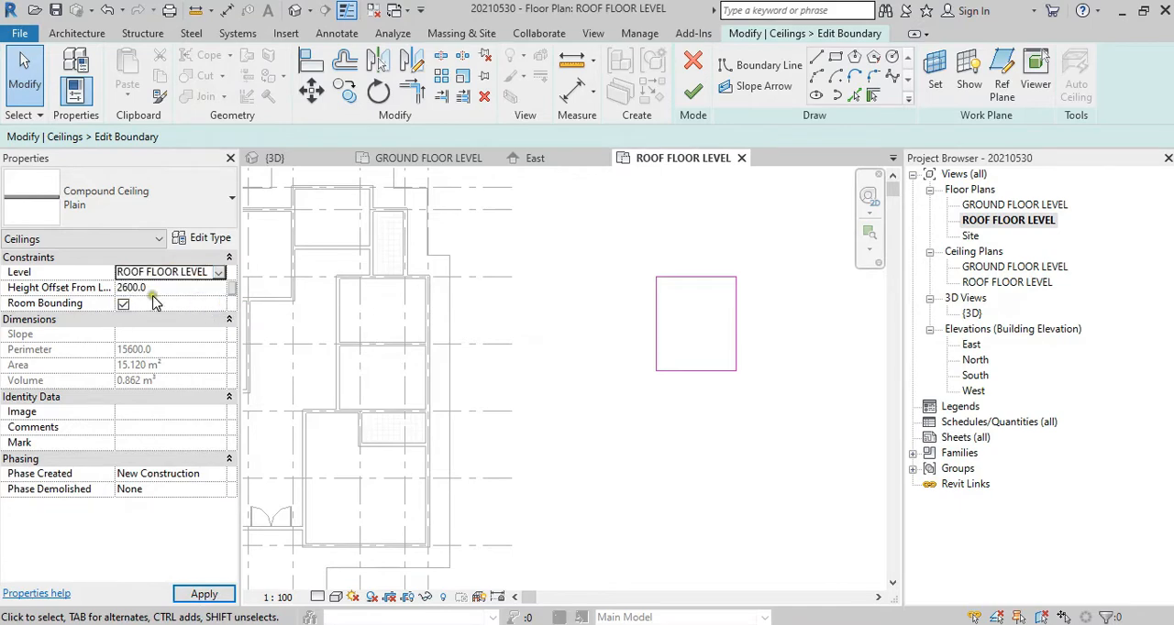
click(158, 288)
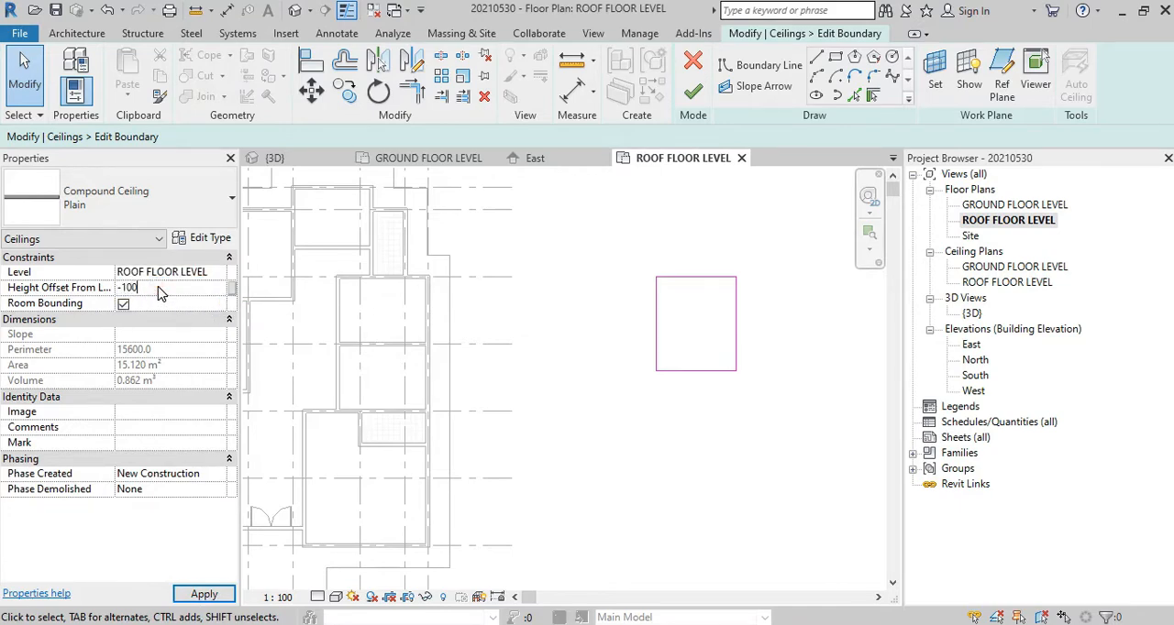
text(-1000)
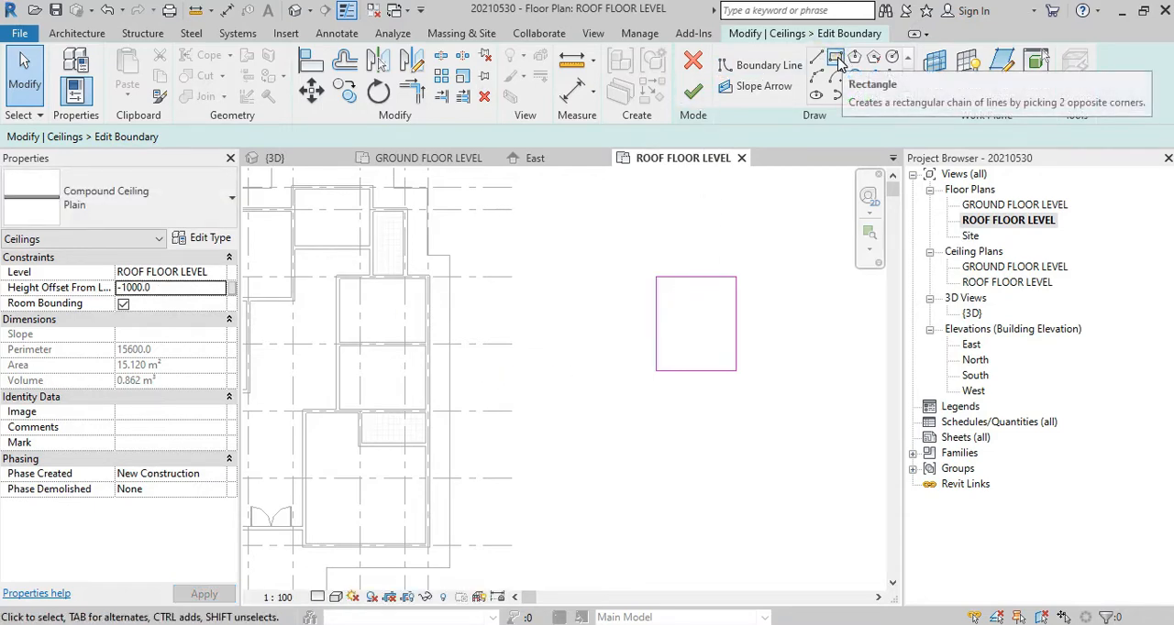
click(694, 92)
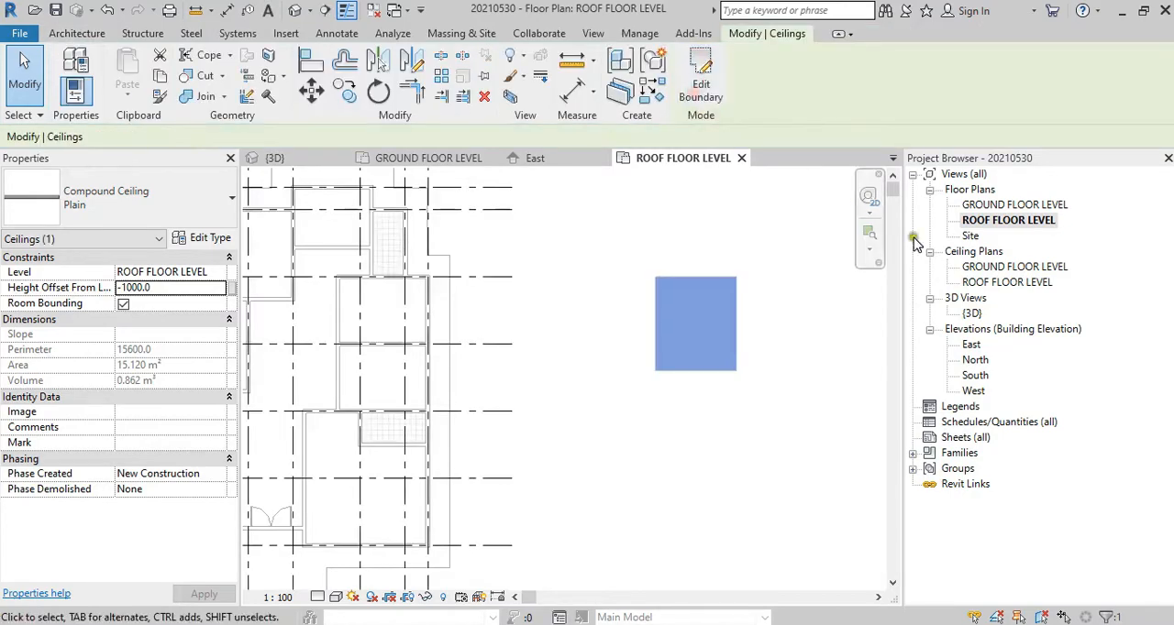
Step: Examine the ceiling's position in the 3D view and against the height dimensions in the East elevation
double_click(972, 314)
double_click(971, 345)
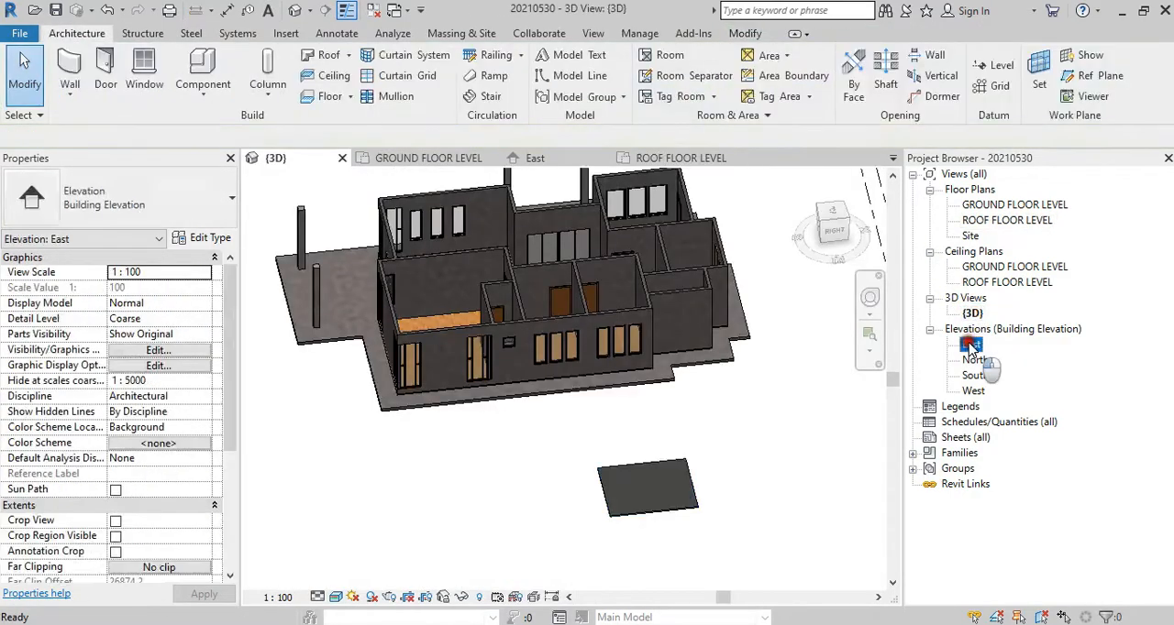
middle_drag(664, 440, 445, 442)
middle_drag(726, 443, 694, 447)
key(Escape)
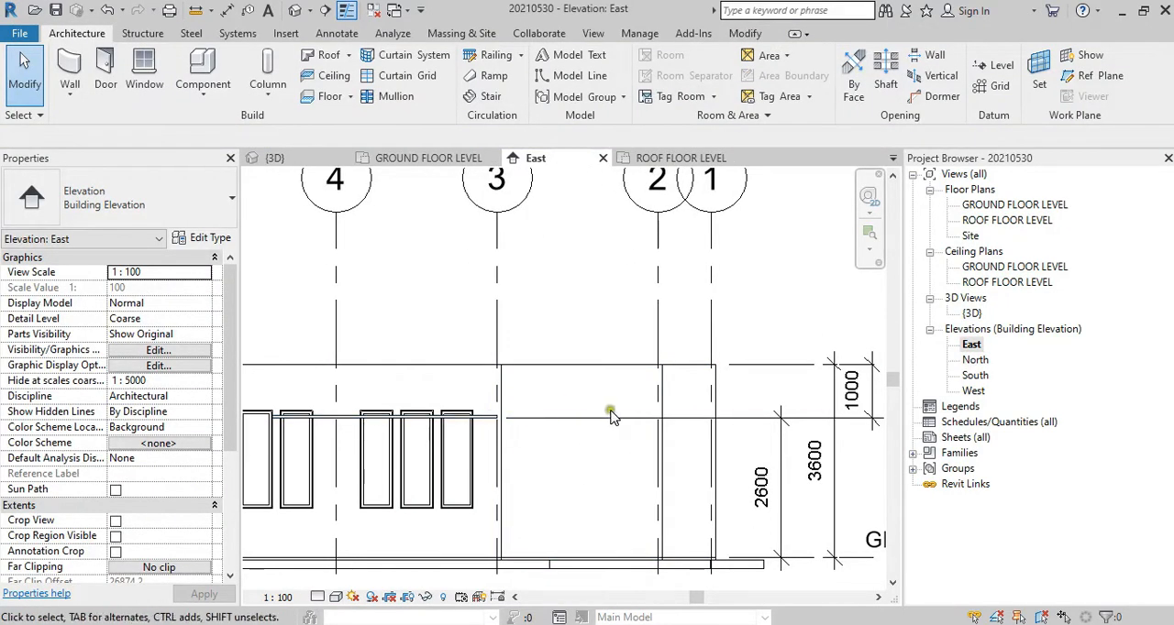
Step: Sketch a narrow rectangular Plain compound ceiling about 1690 mm wide below the first ceiling in the ROOF FLOOR LEVEL floor plan
double_click(995, 205)
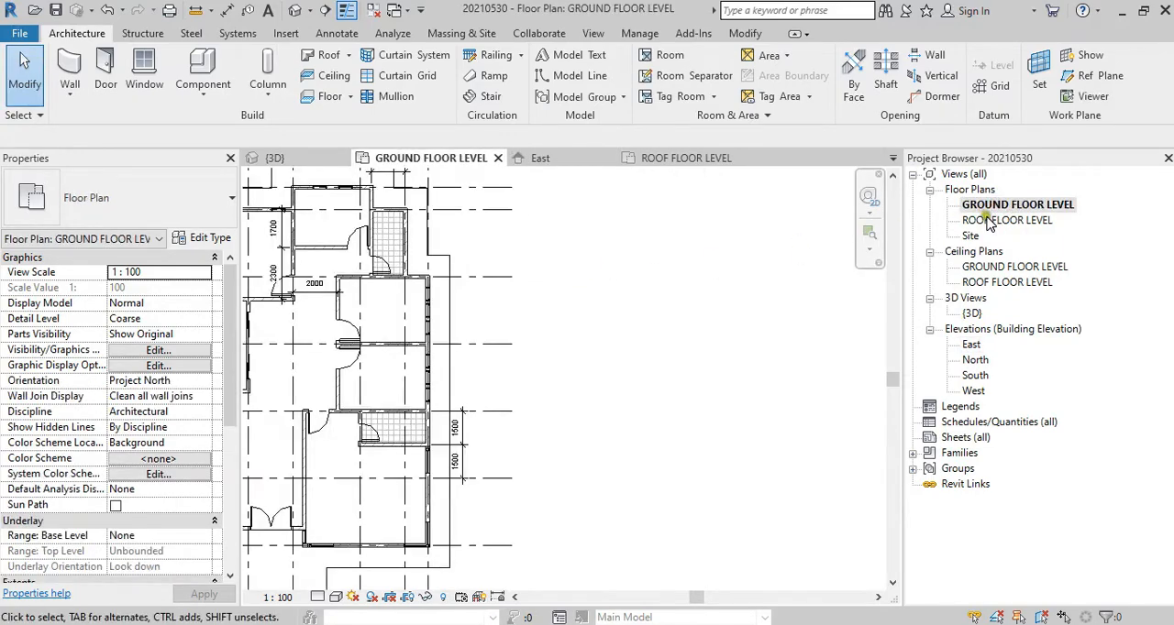
double_click(999, 221)
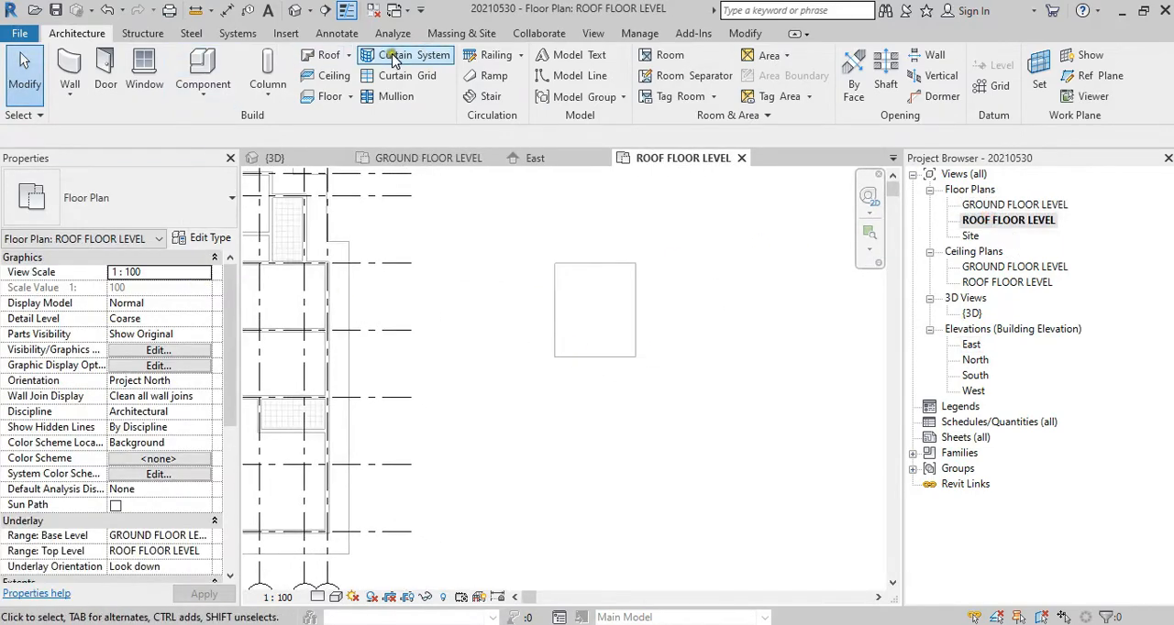
click(328, 75)
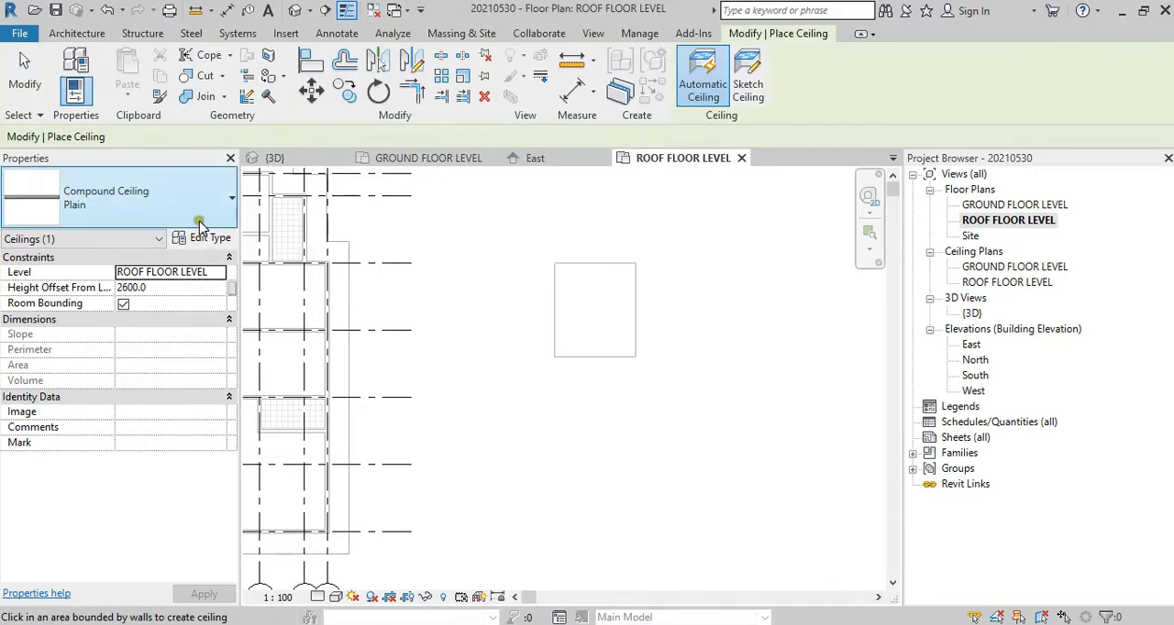
click(747, 90)
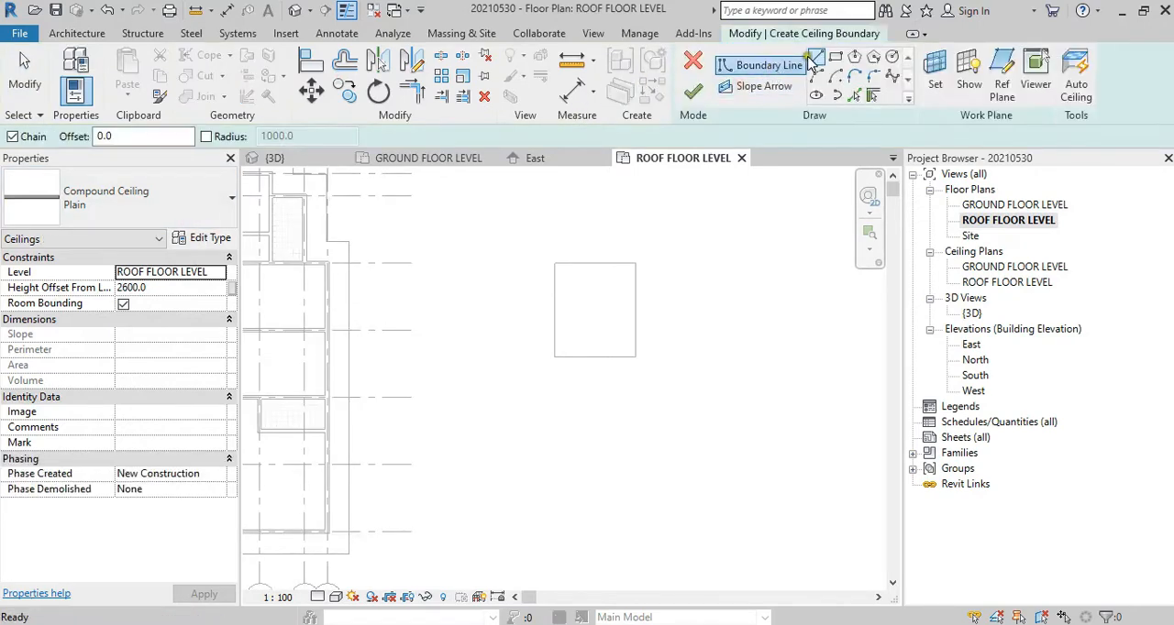
click(836, 57)
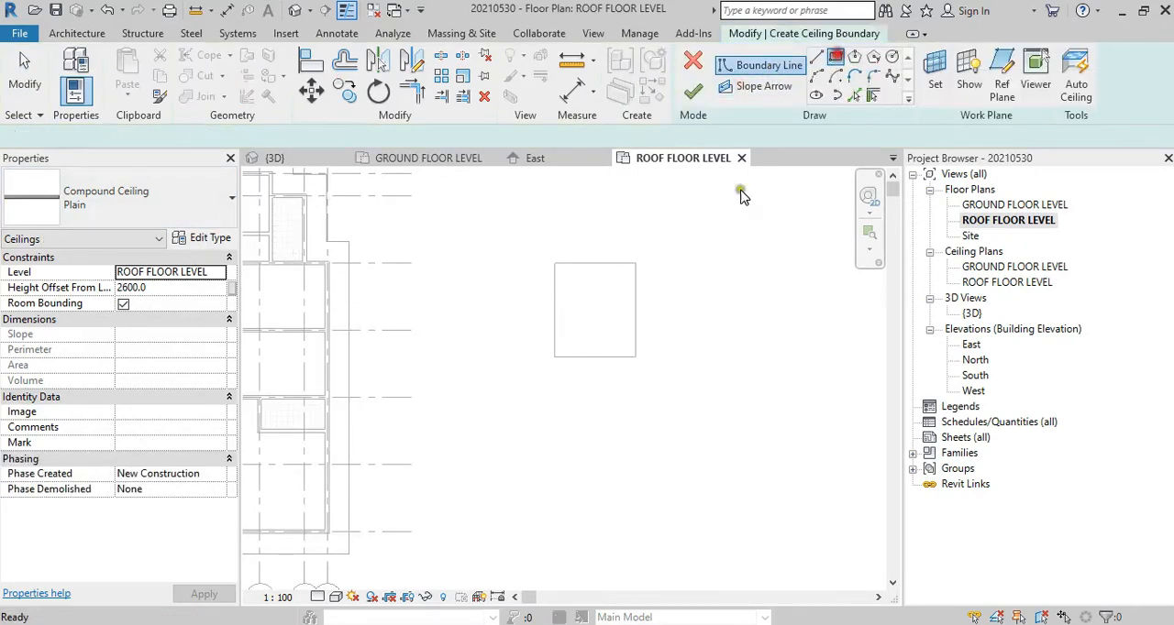
click(569, 385)
click(606, 534)
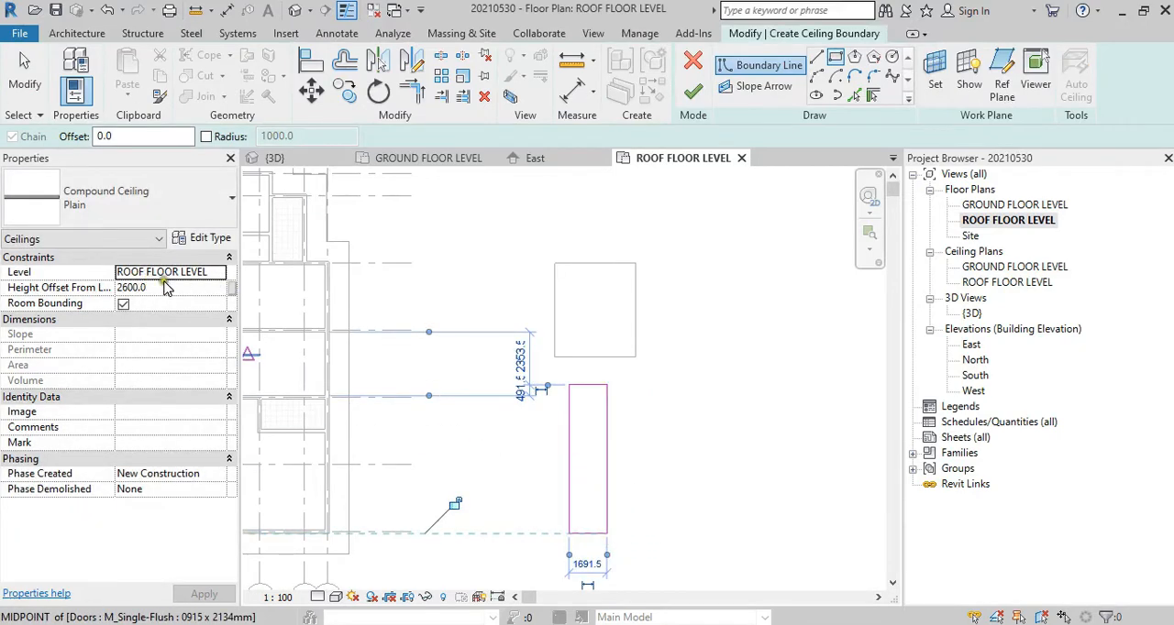
Step: Set the narrow ceiling's height offset from ROOF FLOOR LEVEL to -500 and finish its sketch
click(152, 288)
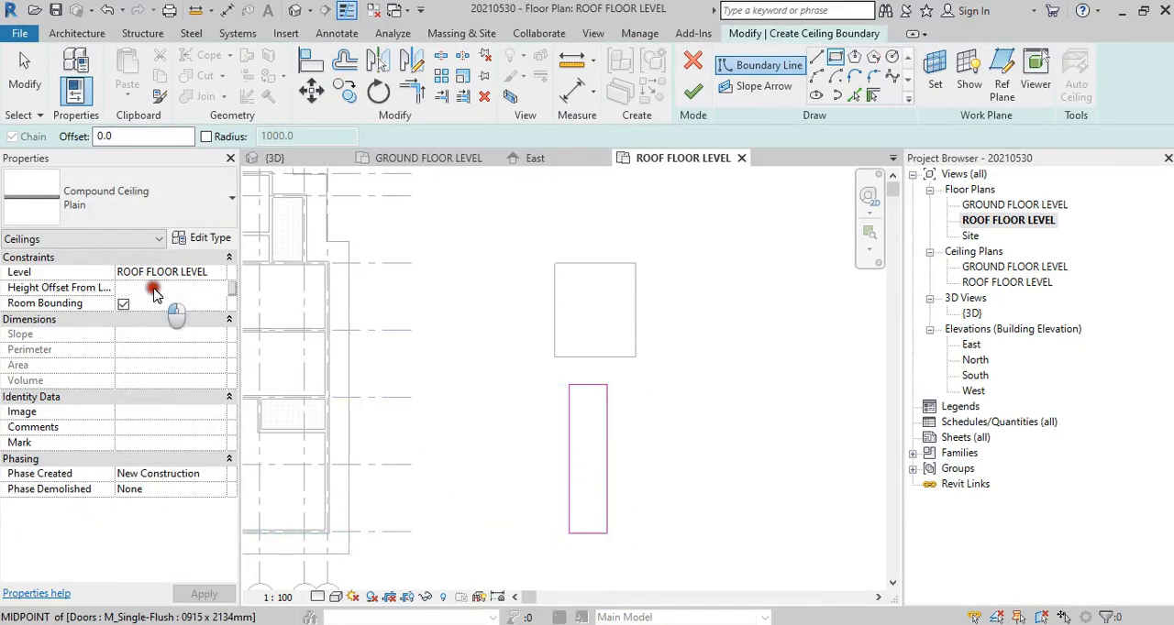
drag(168, 287, 63, 275)
text(-500.0)
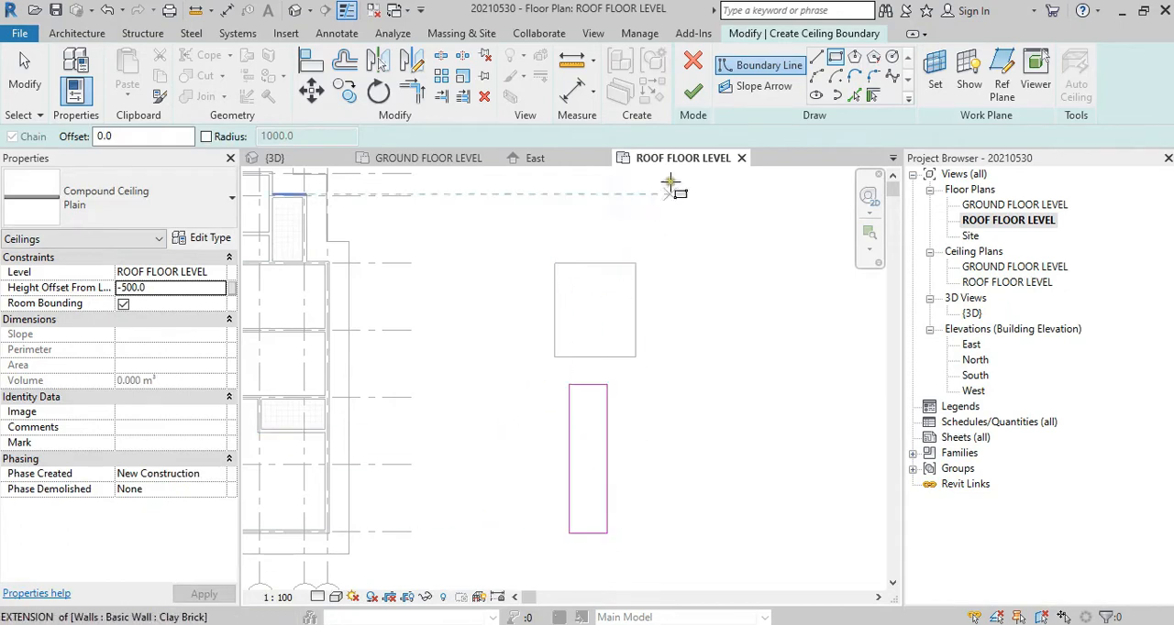
click(695, 96)
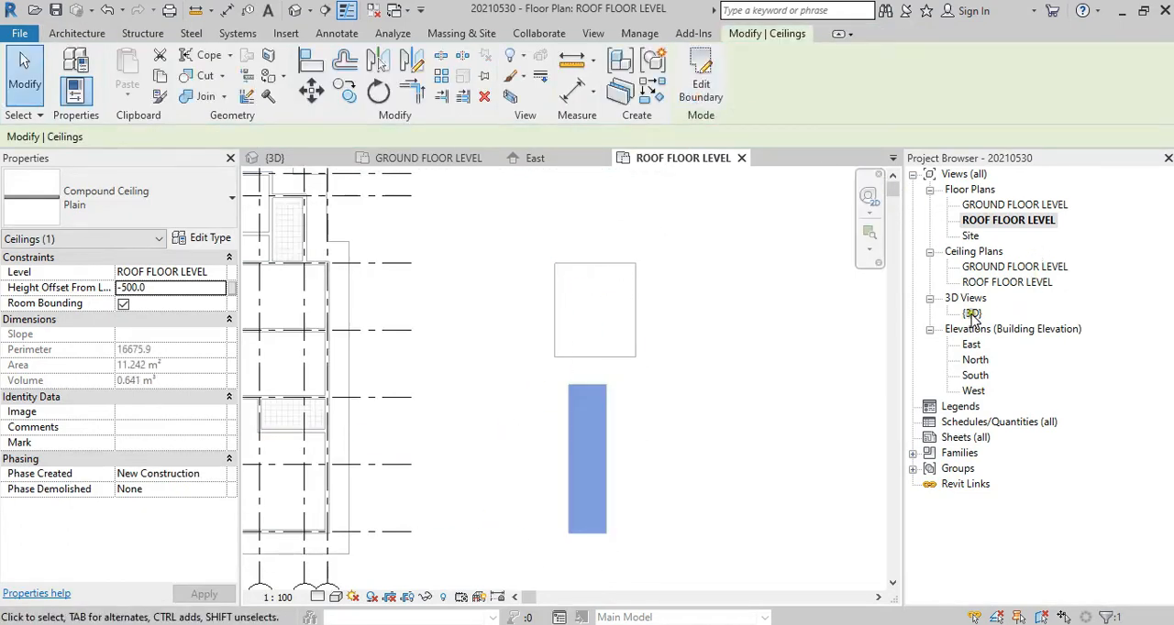
Step: Open the East elevation and examine the narrow ceiling's height relative to the levels and the first ceiling
double_click(971, 344)
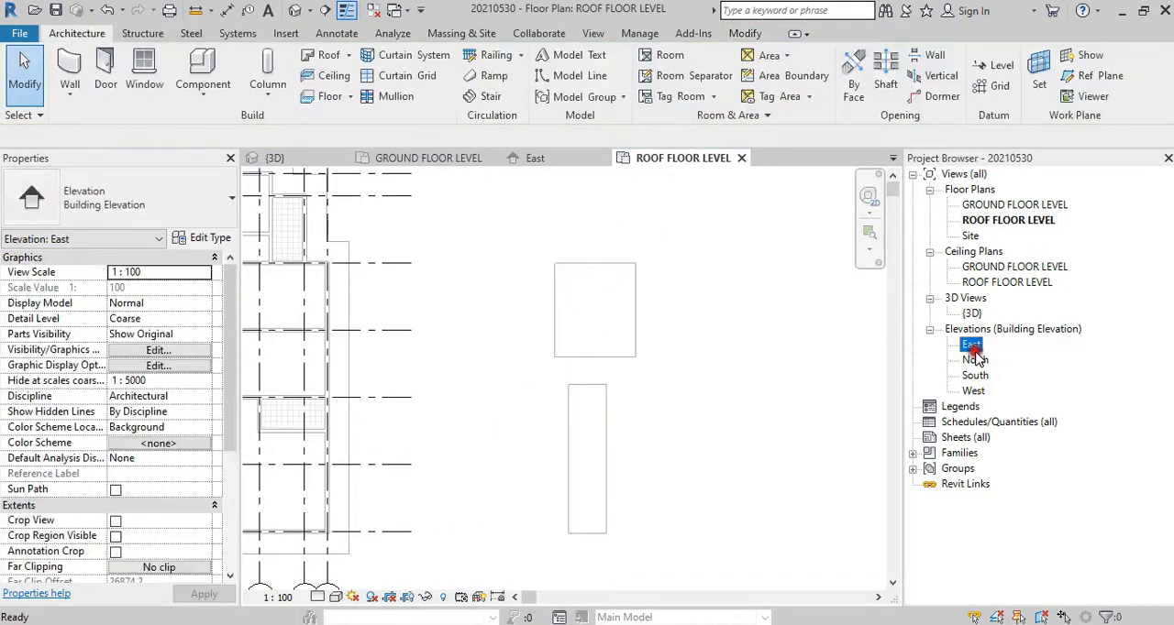
click(961, 359)
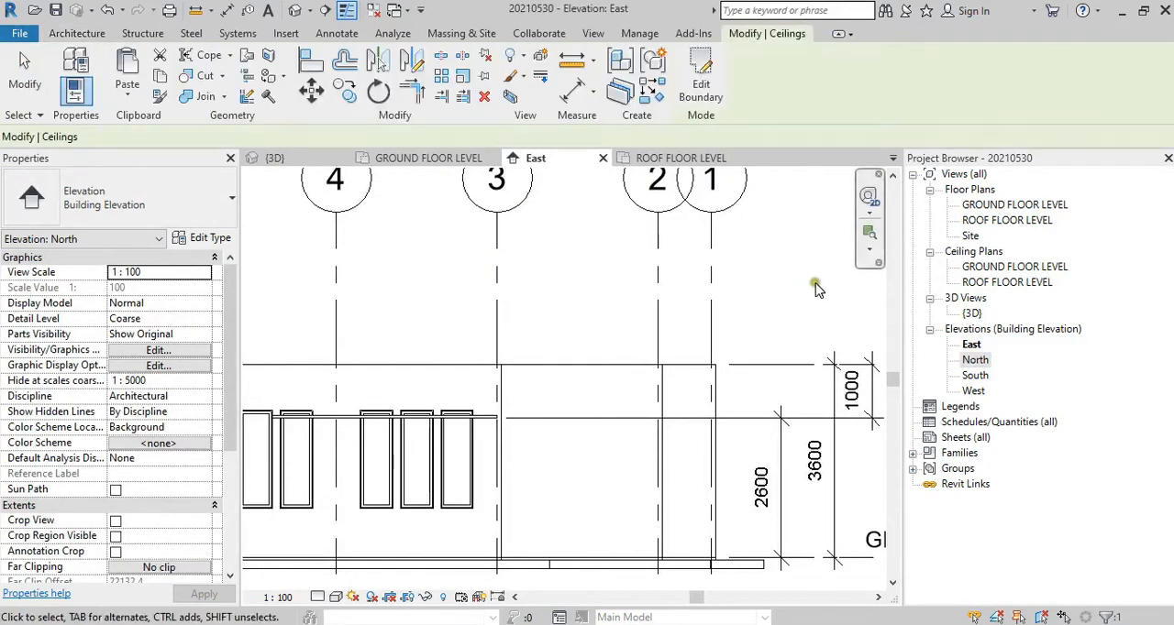
scroll(743, 289, down, 1)
middle_drag(521, 317, 671, 297)
scroll(447, 339, up, 1)
middle_drag(449, 355, 664, 371)
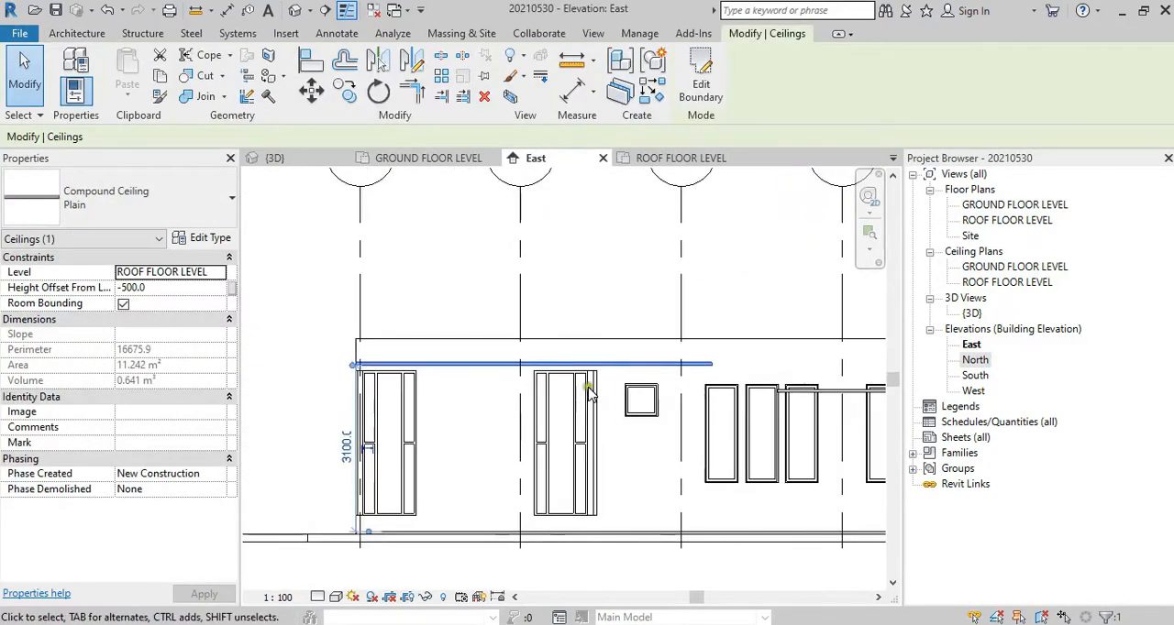
scroll(361, 379, up, 3)
click(426, 342)
scroll(426, 354, down, 4)
scroll(518, 379, down, 1)
middle_drag(596, 390, 402, 416)
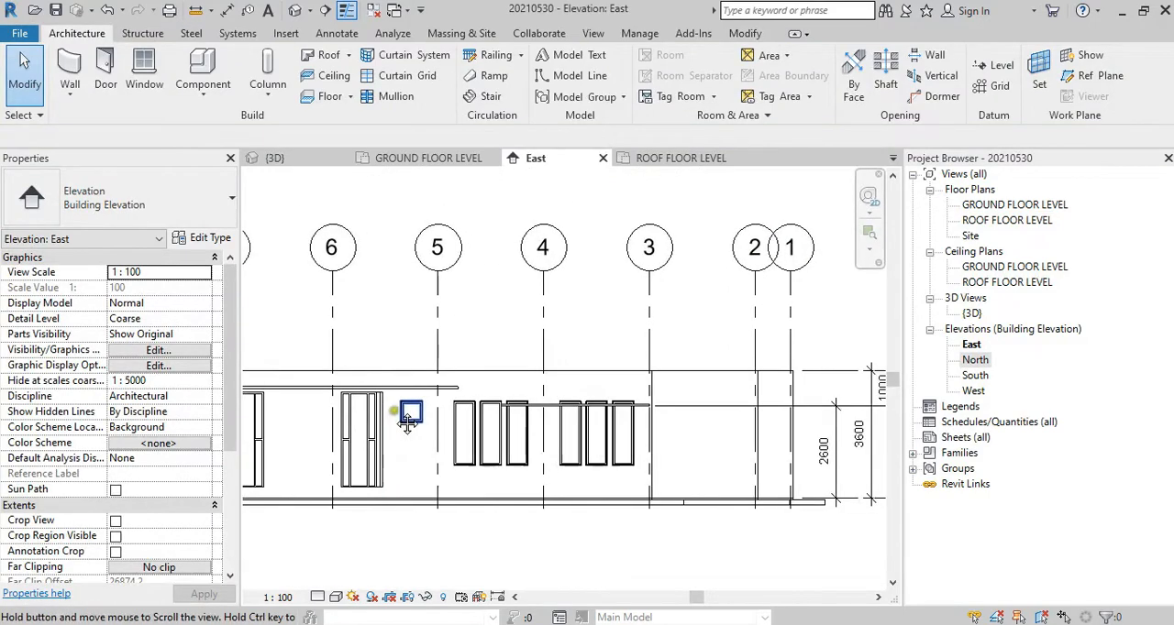
Step: Add an aligned dimension from ROOF FLOOR LEVEL down to the narrow ceiling near grid 7 in the East elevation
click(228, 10)
click(826, 368)
middle_drag(392, 398, 829, 380)
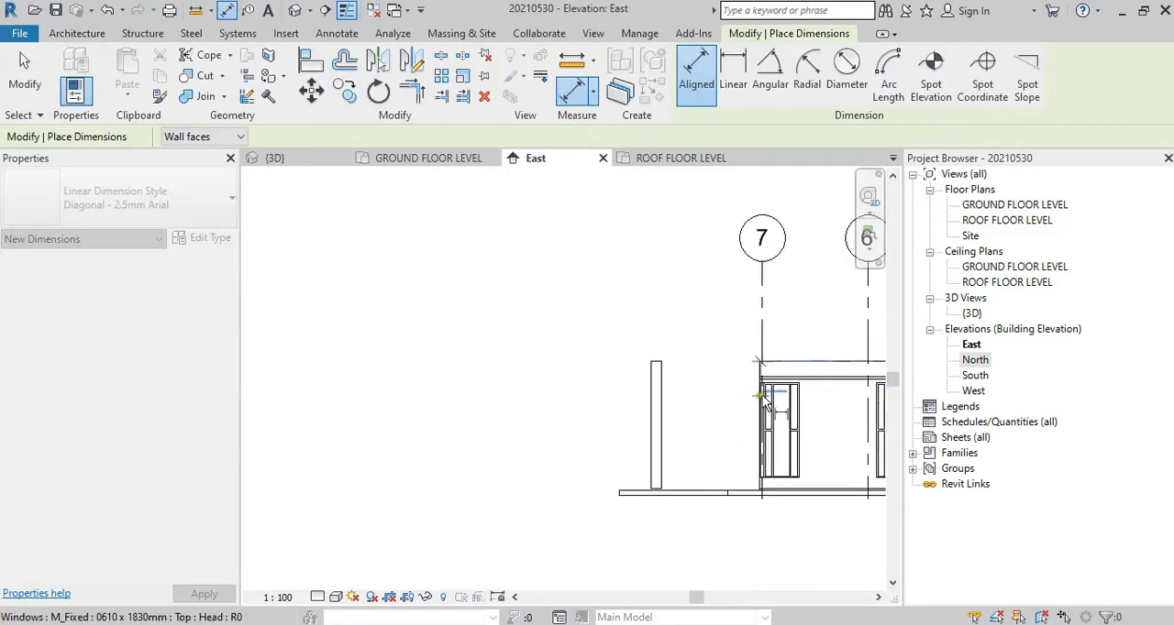
scroll(830, 379, up, 3)
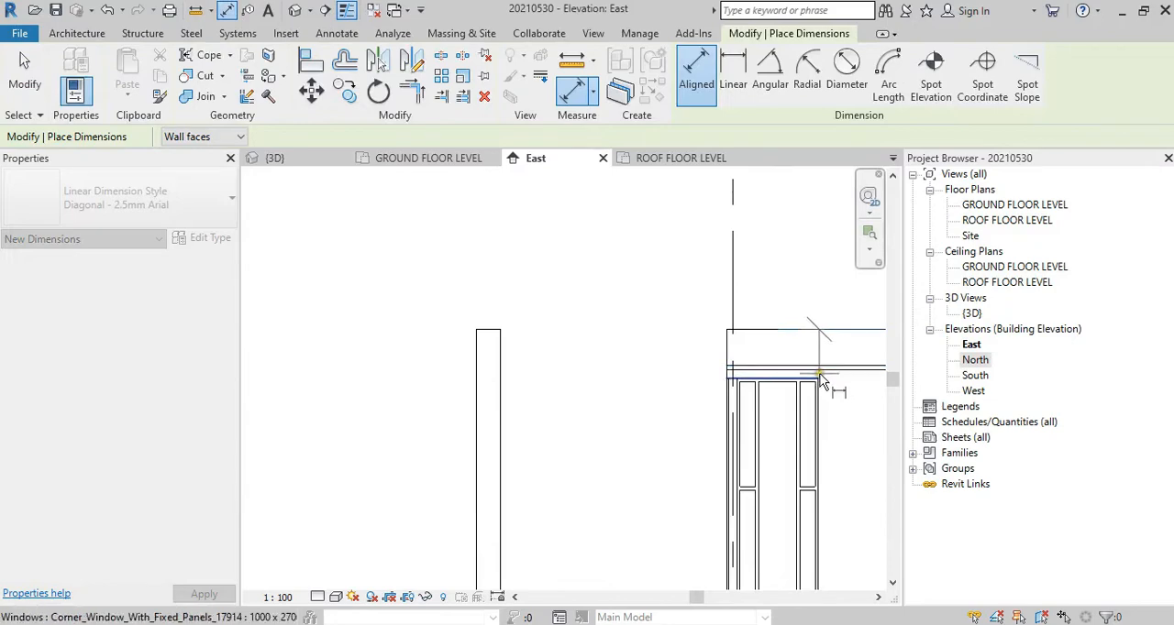
middle_drag(831, 384, 612, 390)
scroll(642, 382, up, 1)
click(651, 376)
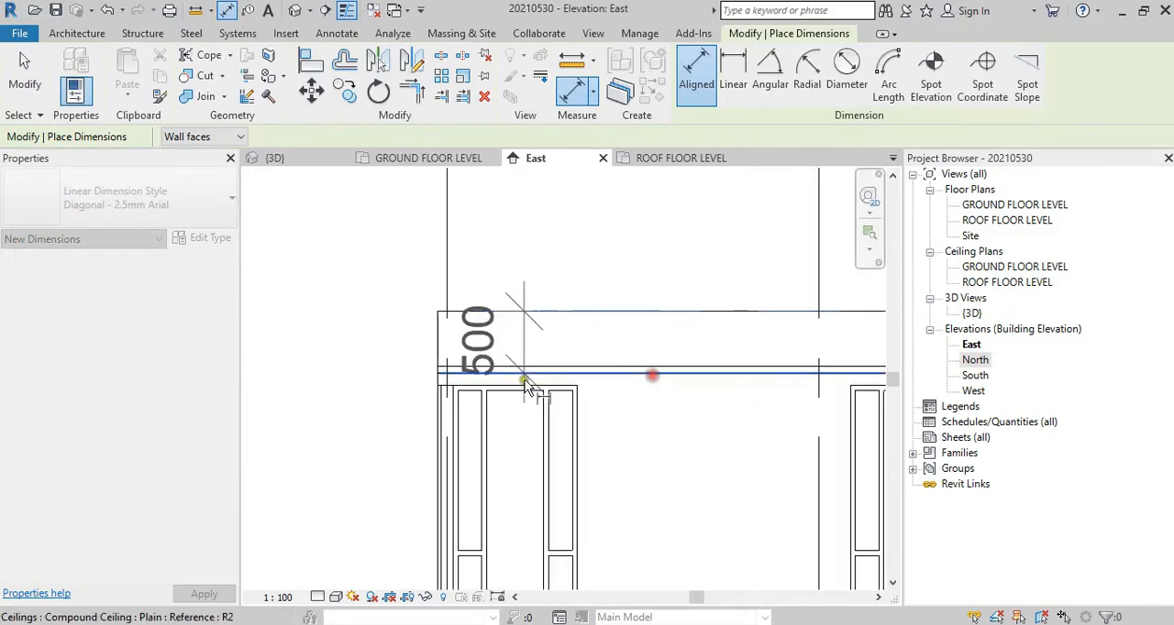
click(344, 397)
Step: Compare both sample ceilings' height dimensions with the ground and roof floor levels in the East elevation
scroll(417, 332, down, 2)
scroll(419, 416, down, 4)
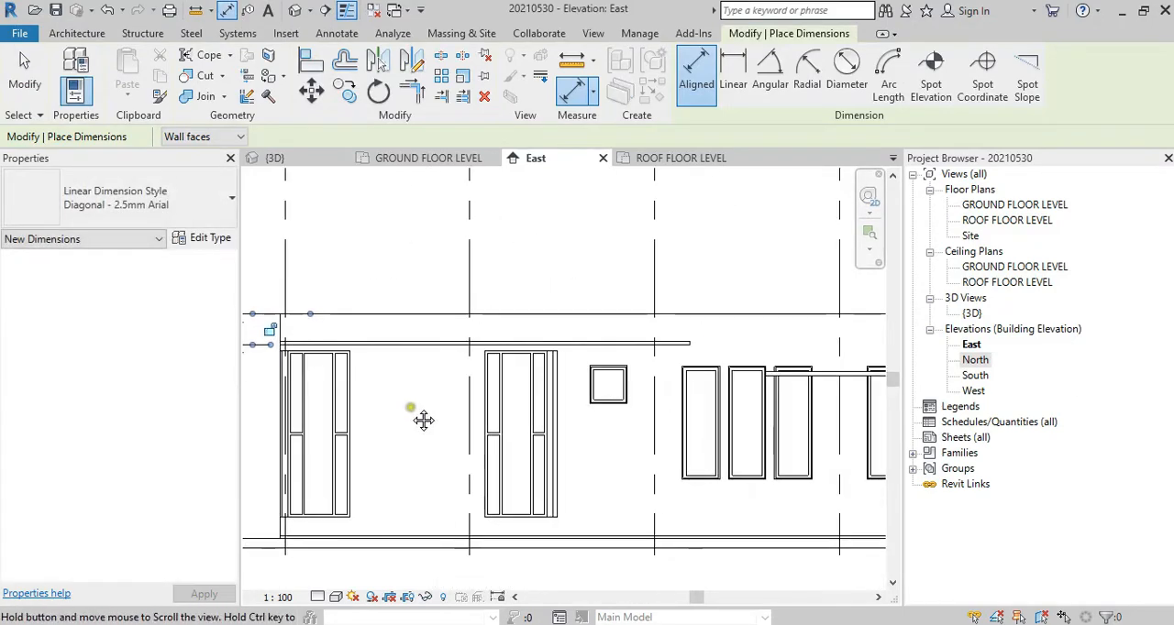
middle_drag(653, 433, 601, 430)
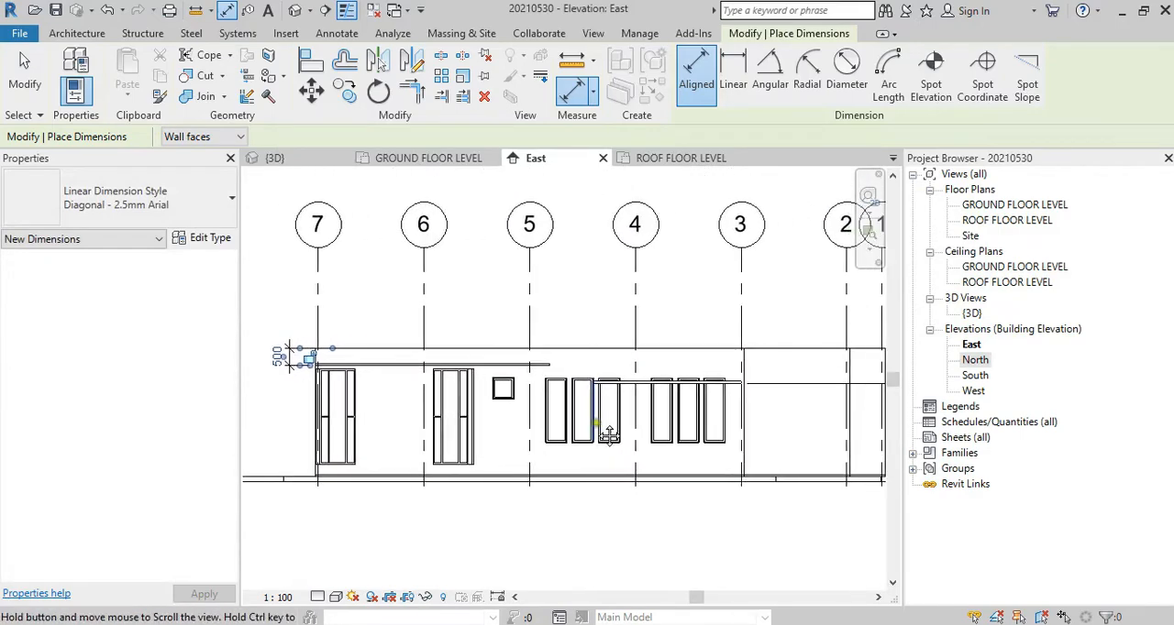
middle_drag(389, 364, 320, 394)
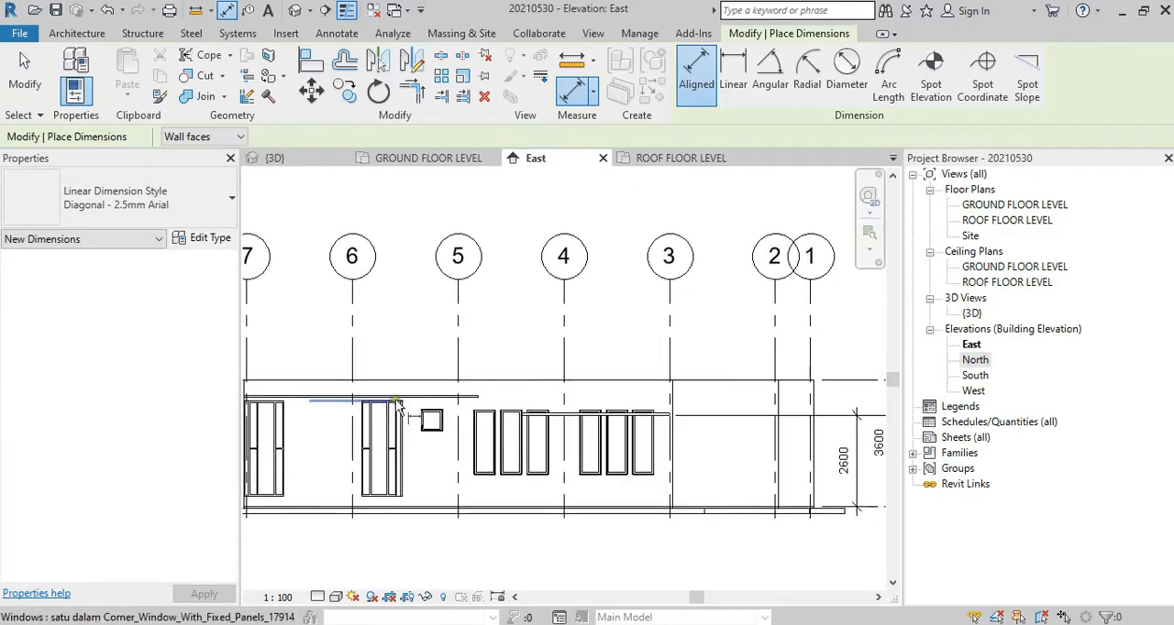
scroll(670, 394, down, 2)
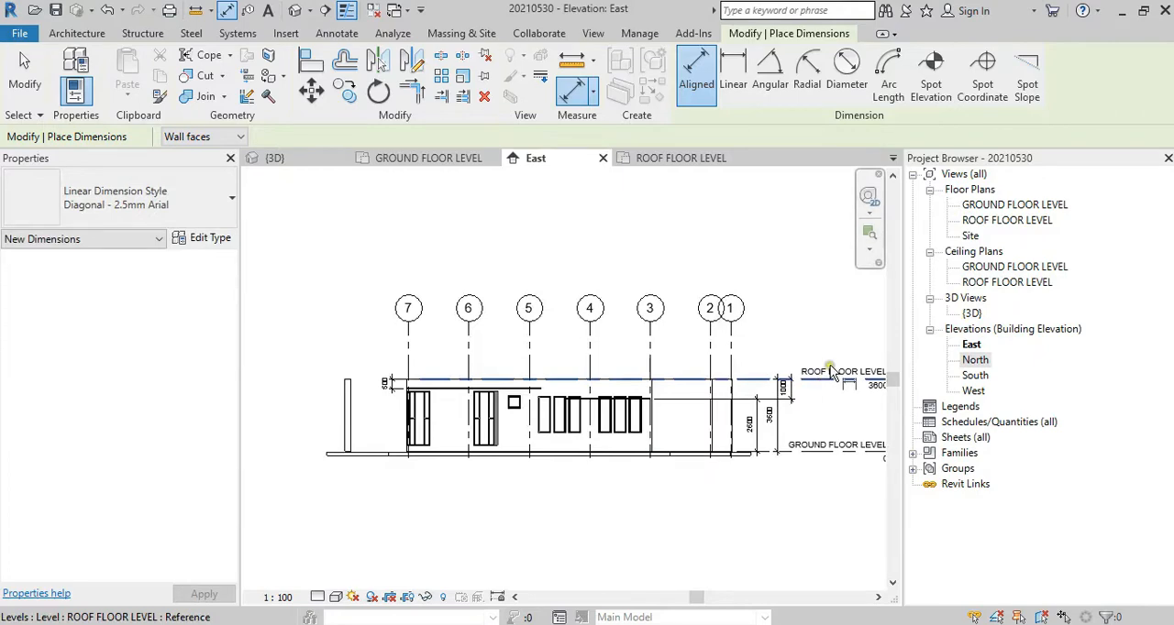
scroll(828, 471, up, 5)
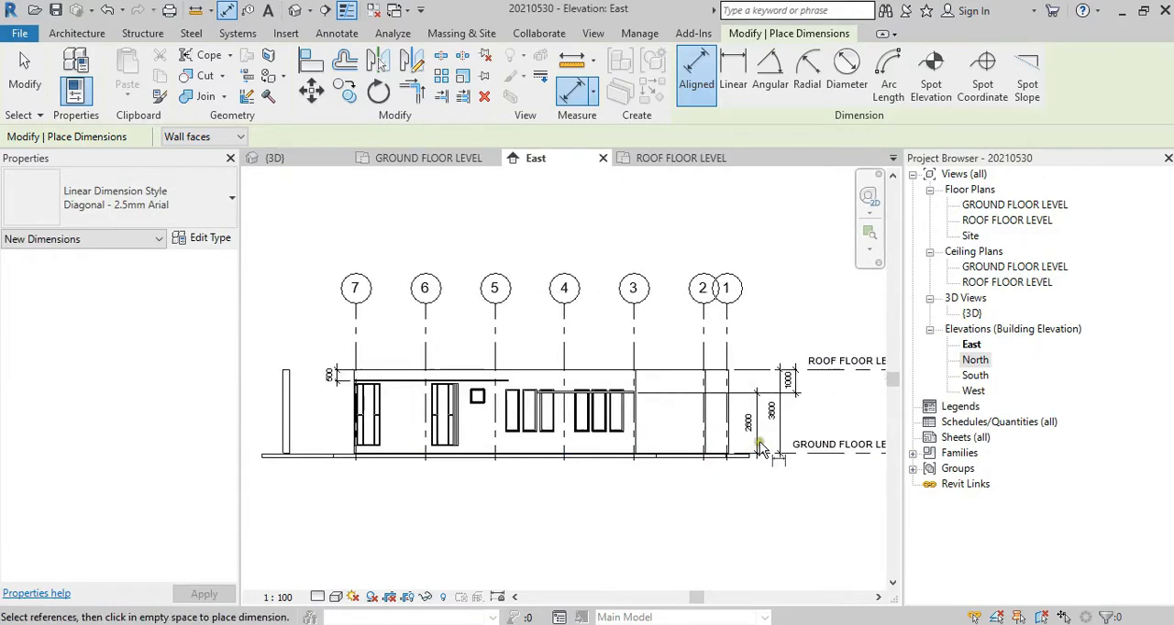
scroll(624, 483, up, 3)
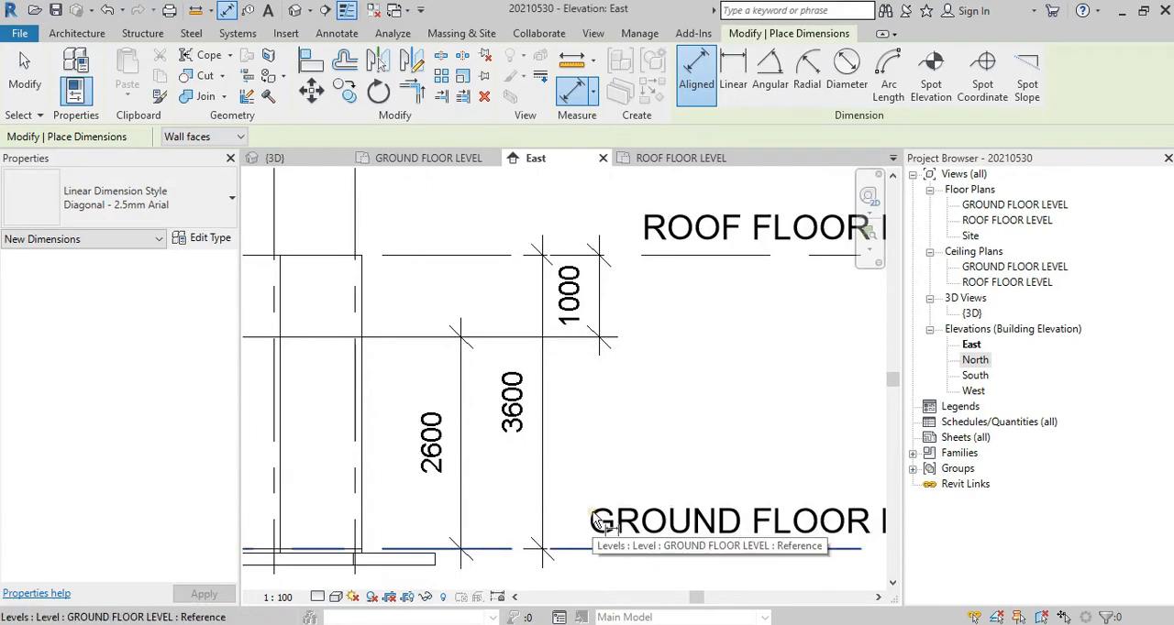
mouse_move(476, 417)
mouse_down()
mouse_move(375, 406)
mouse_move(469, 495)
mouse_move(466, 419)
mouse_up()
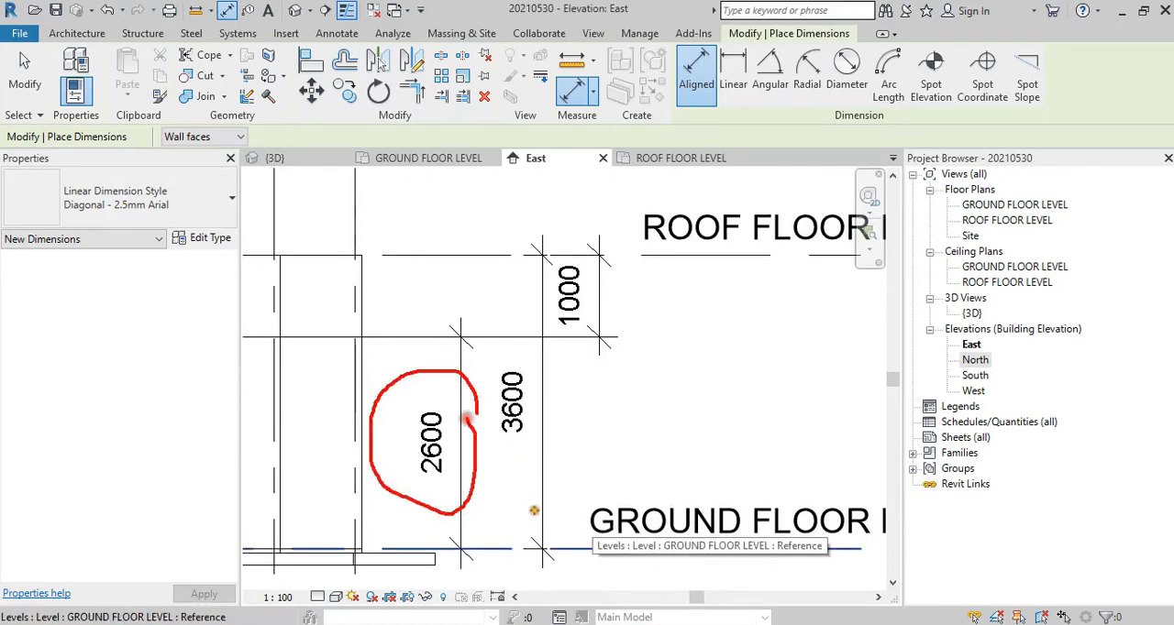
drag(499, 478, 561, 464)
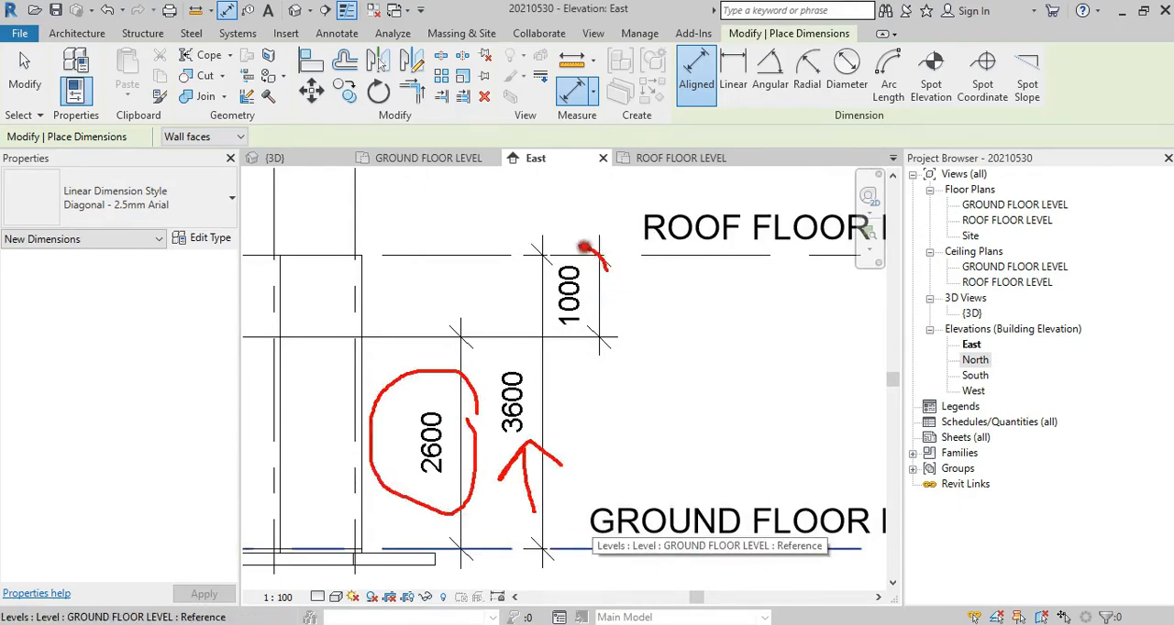
mouse_move(583, 247)
mouse_down()
mouse_move(600, 335)
mouse_move(605, 266)
mouse_up()
drag(666, 258, 672, 362)
mouse_move(627, 303)
mouse_down()
mouse_move(672, 365)
mouse_move(711, 320)
mouse_up()
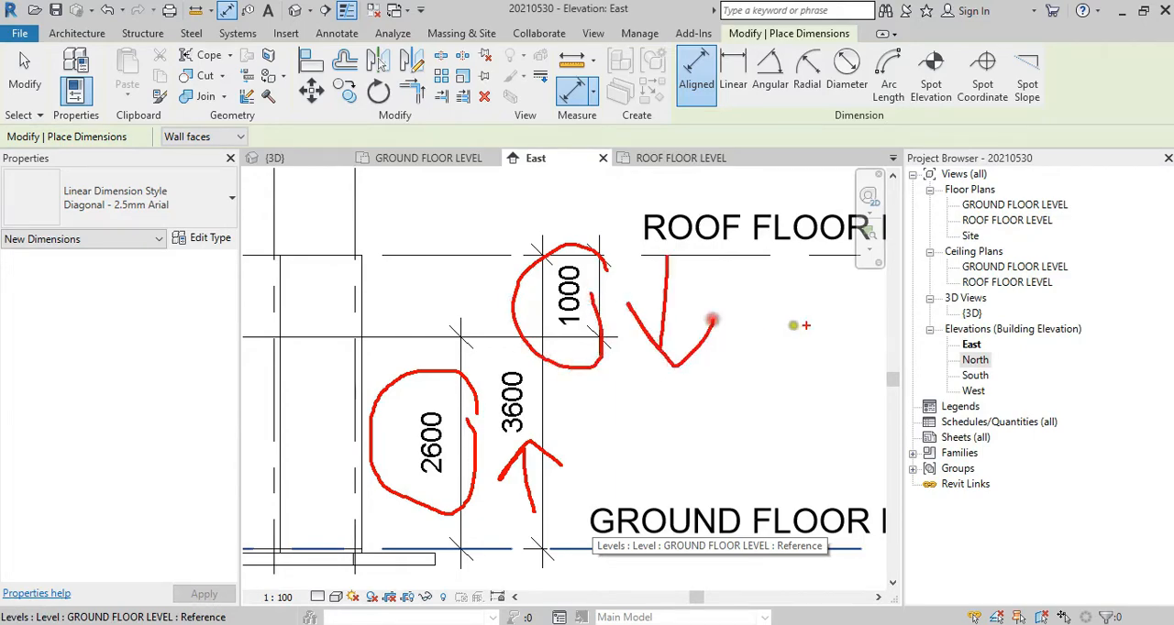
key(Escape)
Step: Delete both sample ceilings beside the house in the 3D view
double_click(971, 314)
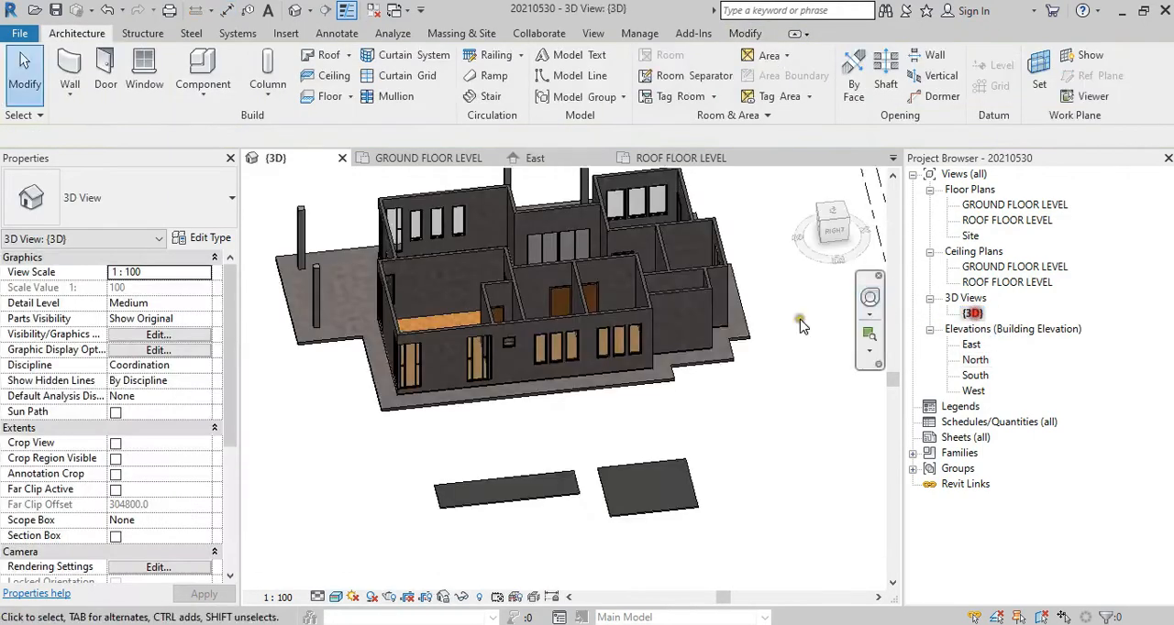
drag(790, 503, 488, 511)
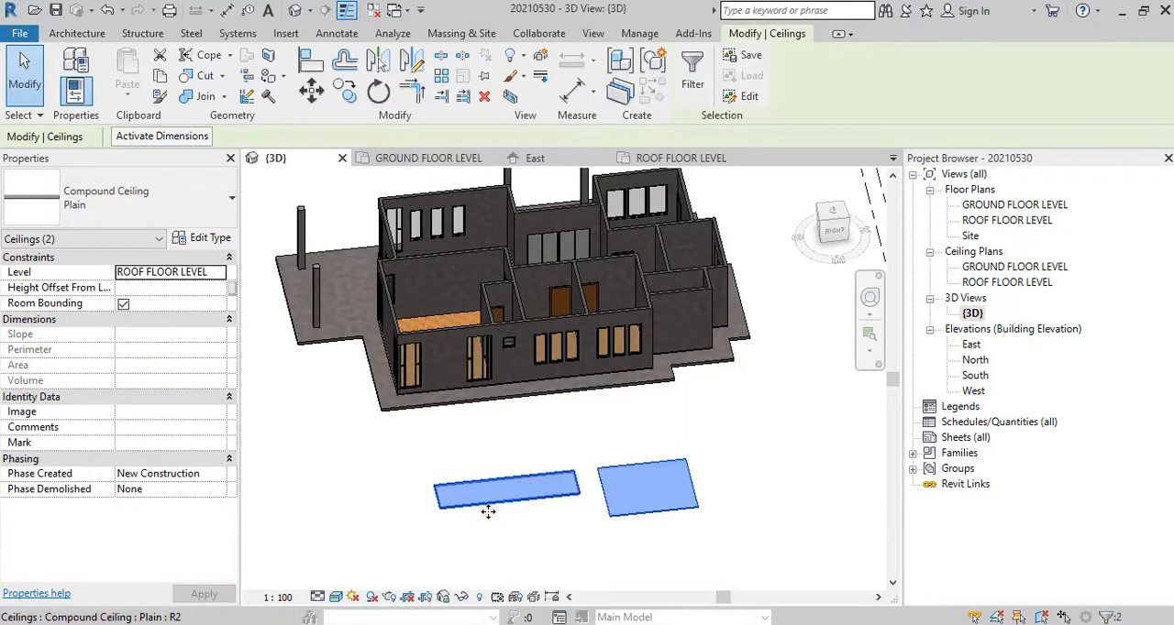
key(Delete)
Step: Open the East elevation and examine the height between GROUND FLOOR LEVEL and ROOF FLOOR LEVEL
double_click(971, 344)
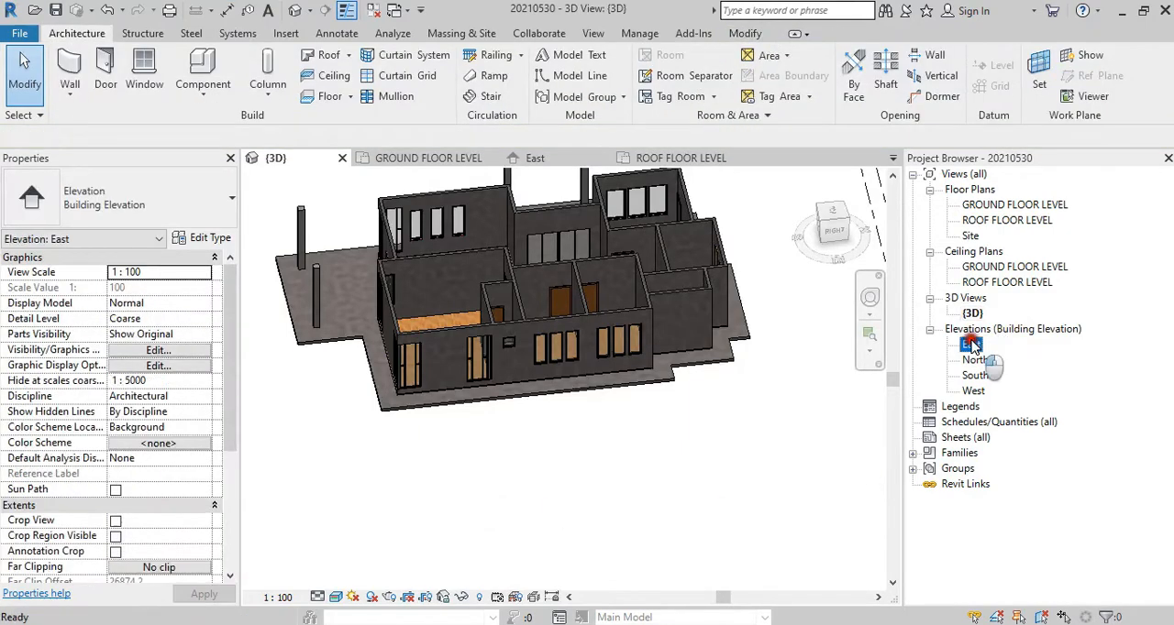
scroll(694, 379, down, 3)
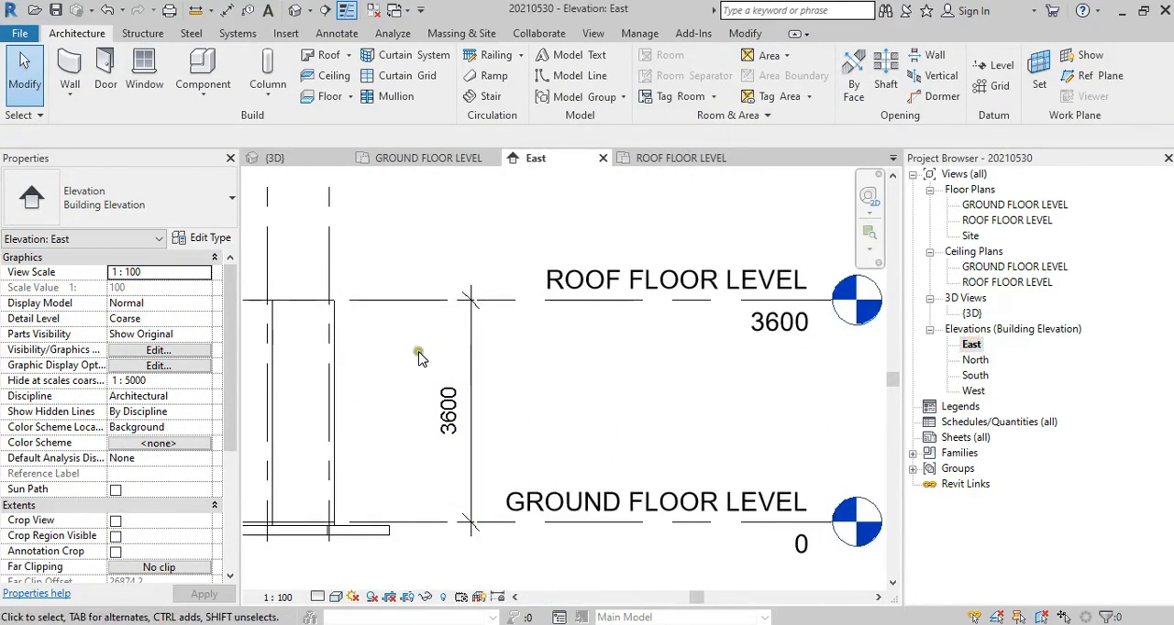
scroll(545, 337, down, 2)
middle_drag(488, 390, 772, 383)
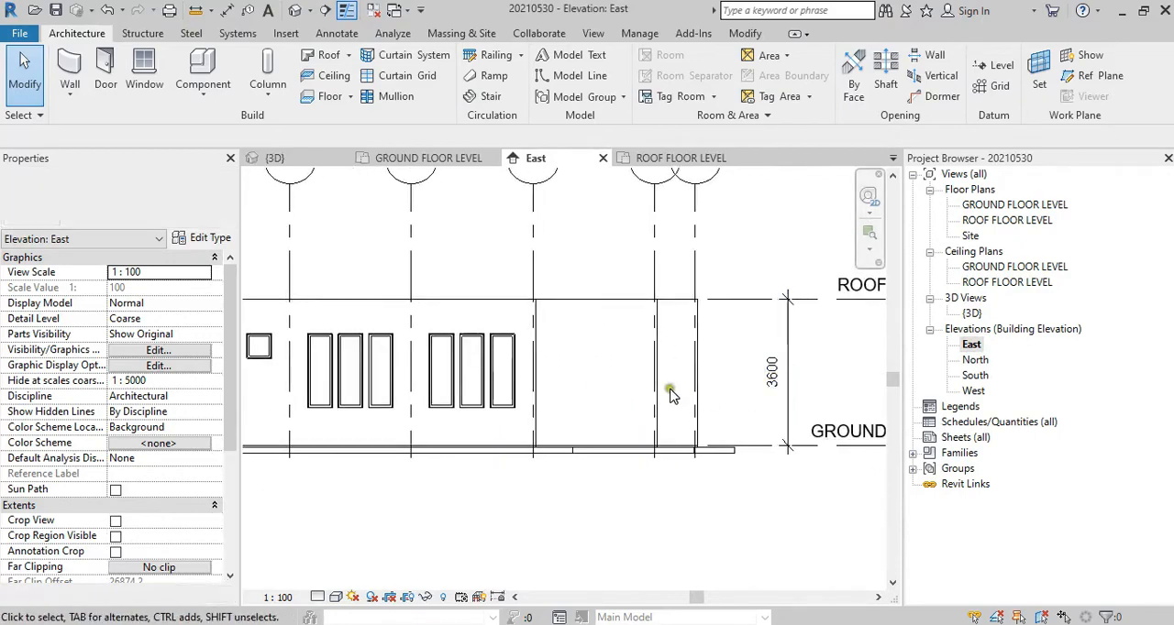
middle_drag(686, 377, 571, 369)
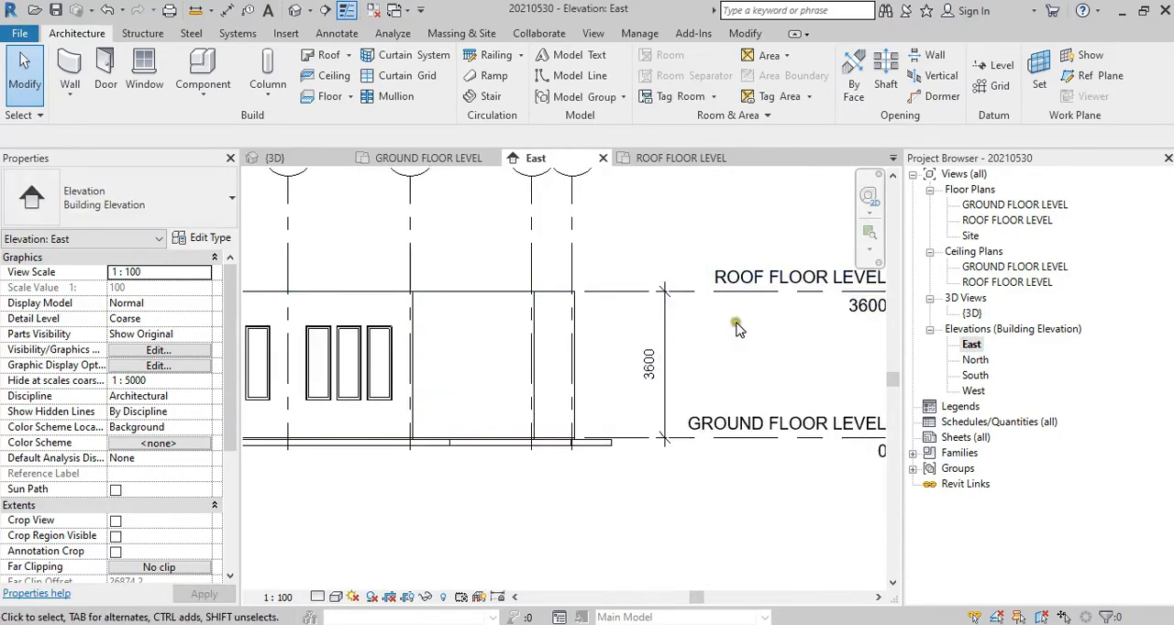
middle_drag(828, 475, 764, 468)
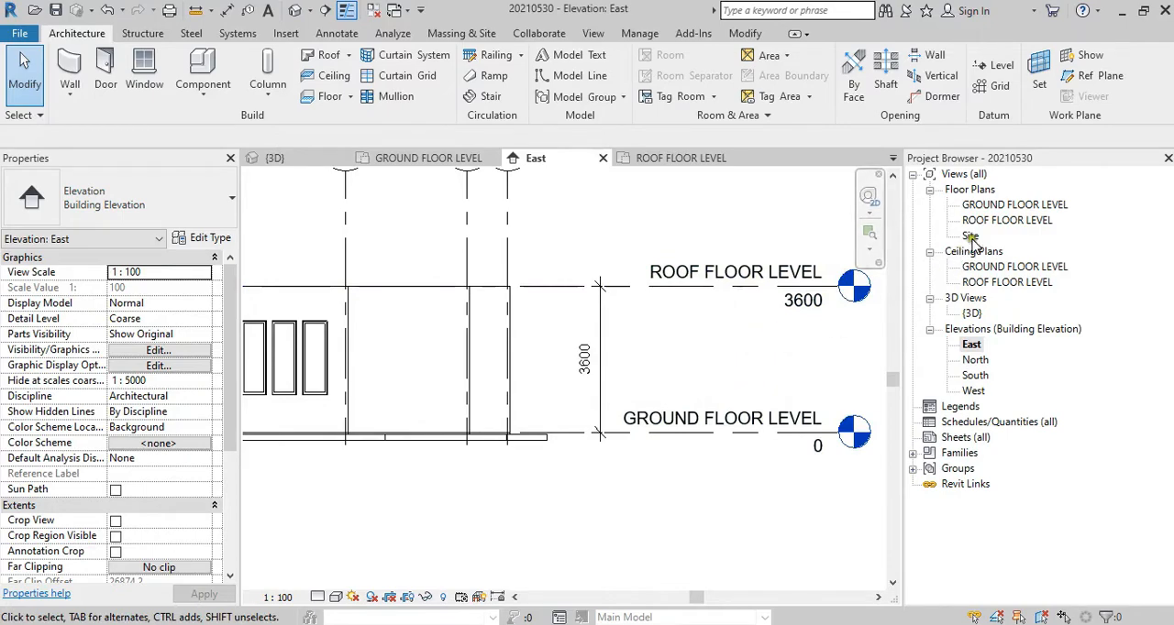
Step: In the GROUND FLOOR LEVEL floor plan, place an automatic Plain ceiling with a 3300 height offset in the room with the 1700 and 2300 dimensions
double_click(1015, 204)
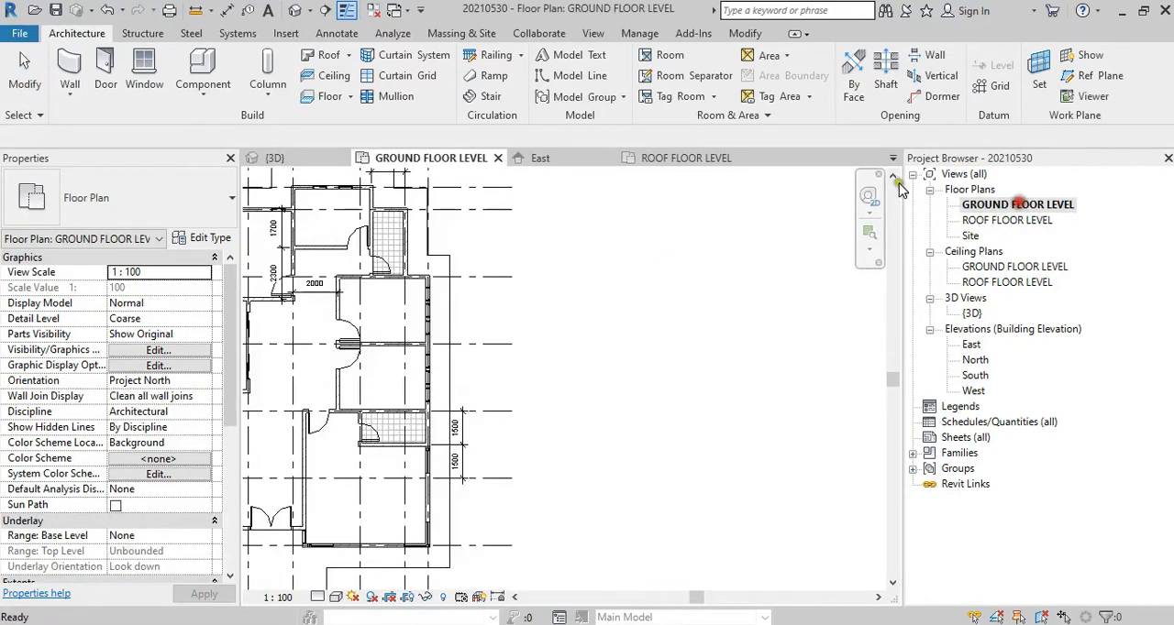
click(327, 78)
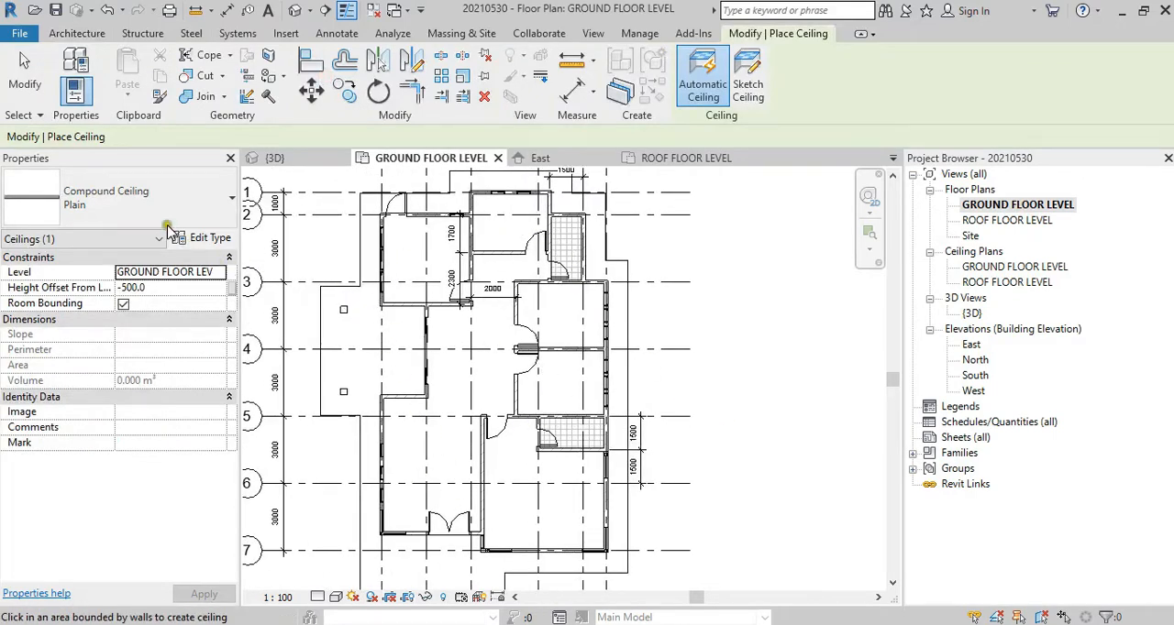
click(190, 288)
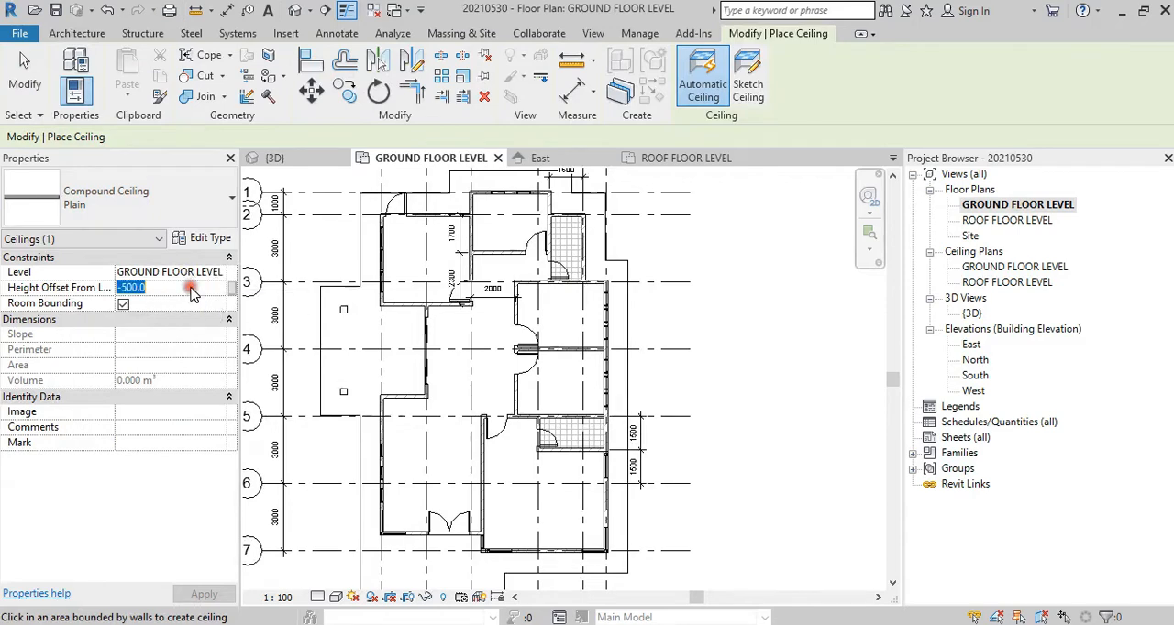
text(33)
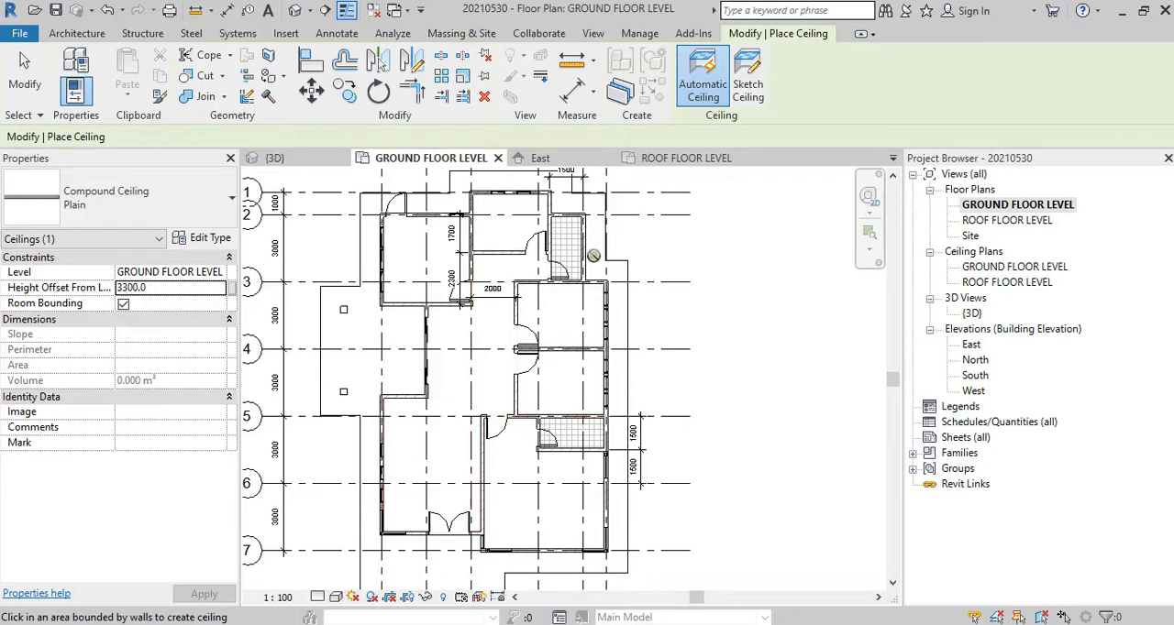
click(703, 86)
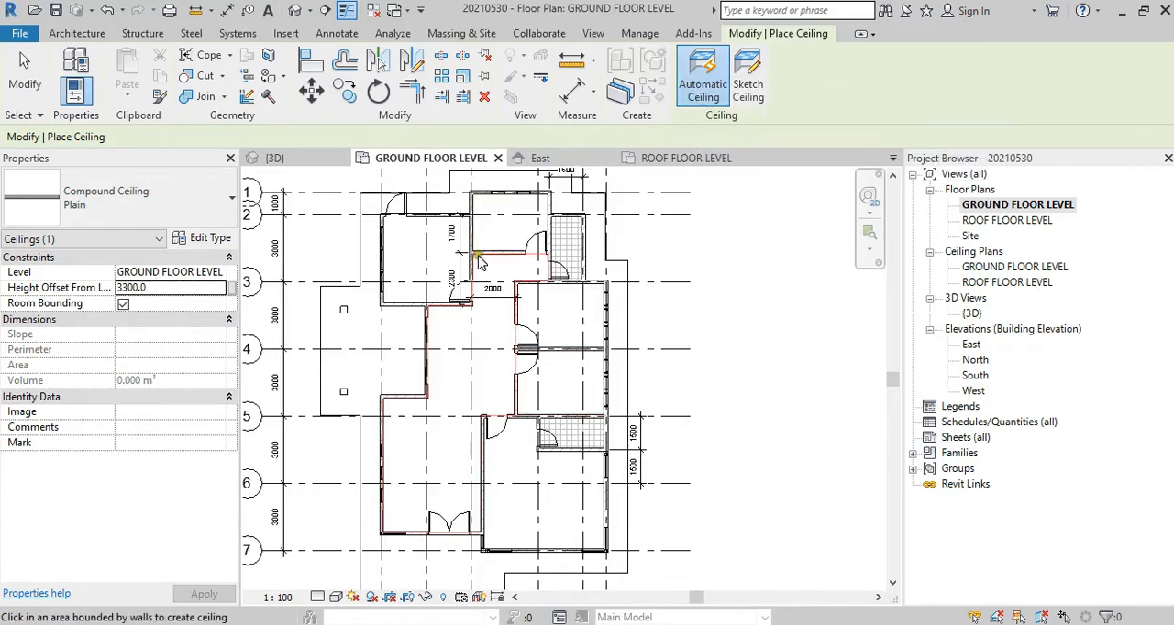
scroll(458, 256, up, 2)
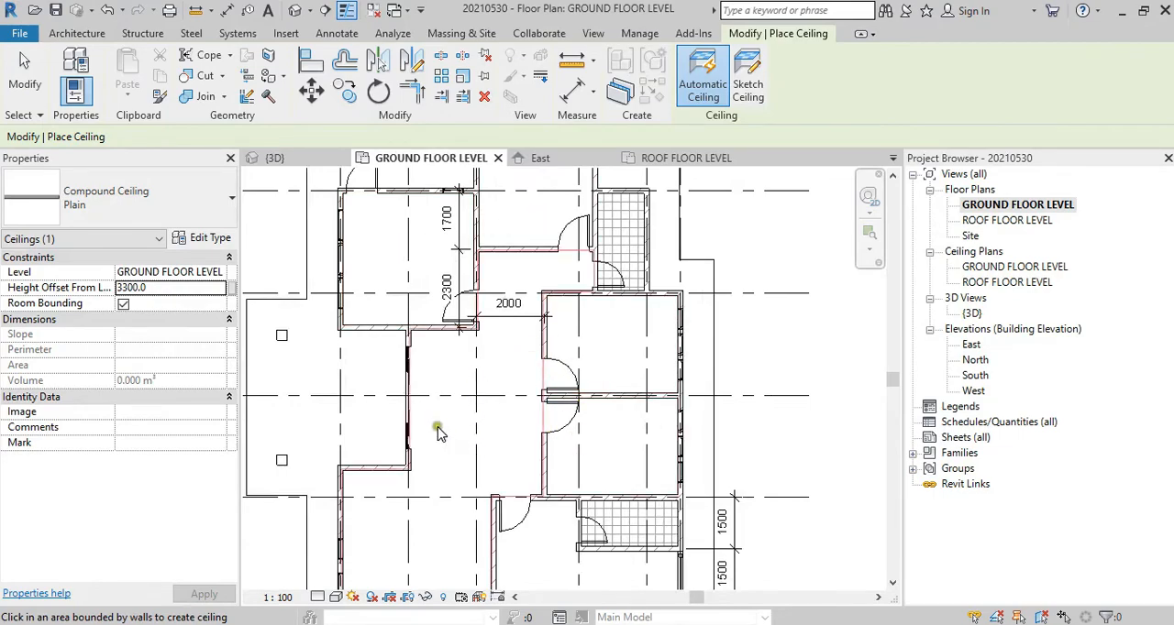
scroll(558, 326, down, 2)
scroll(565, 456, up, 3)
middle_drag(570, 367, 586, 466)
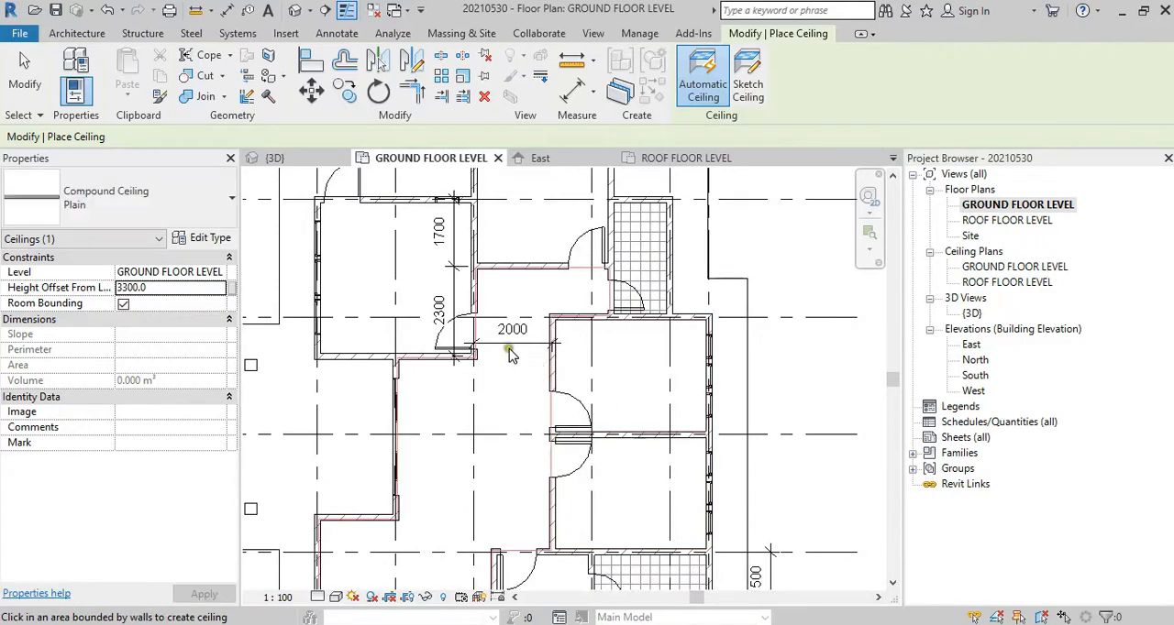
click(389, 280)
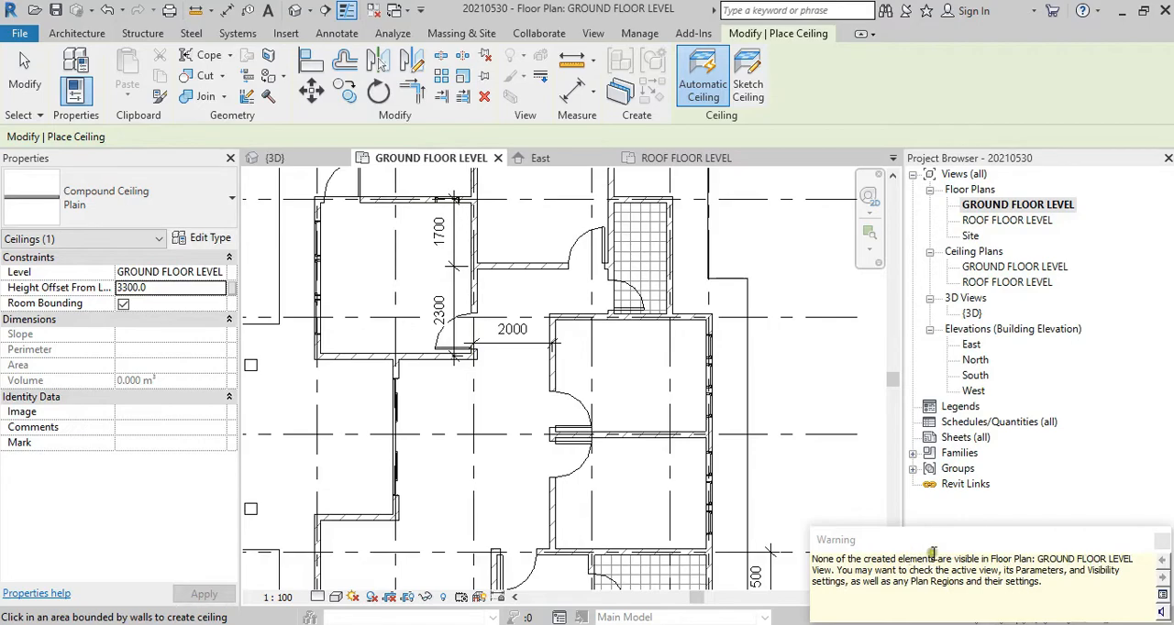
Step: Place automatic Plain ceilings in the central hall and the untiled rooms alongside it
middle_drag(519, 379, 555, 279)
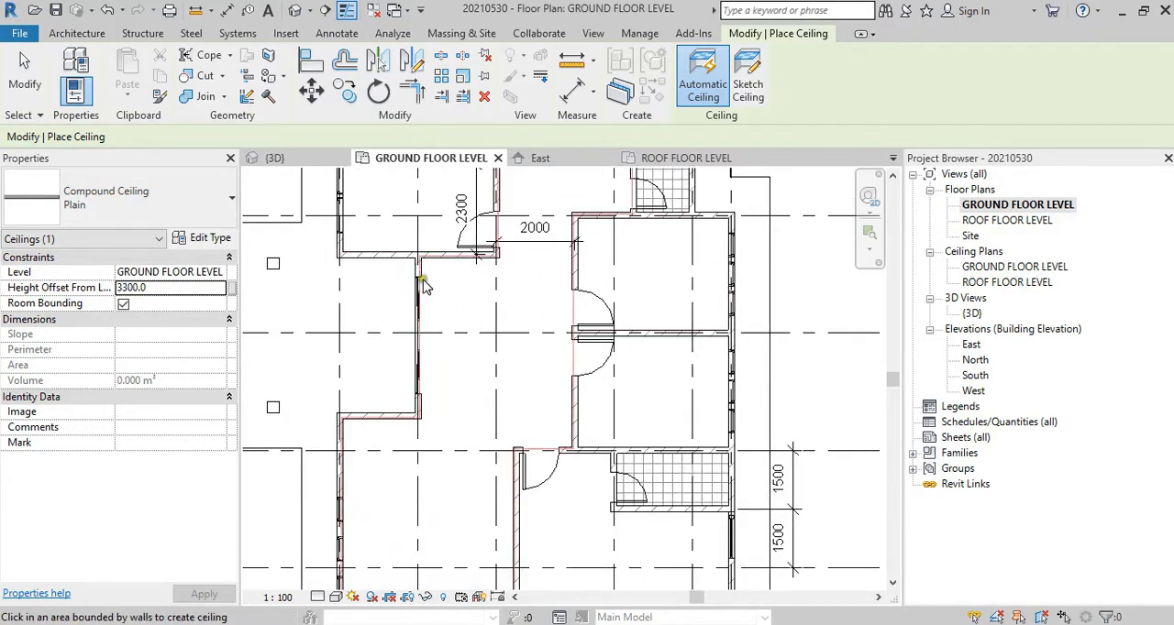
click(496, 363)
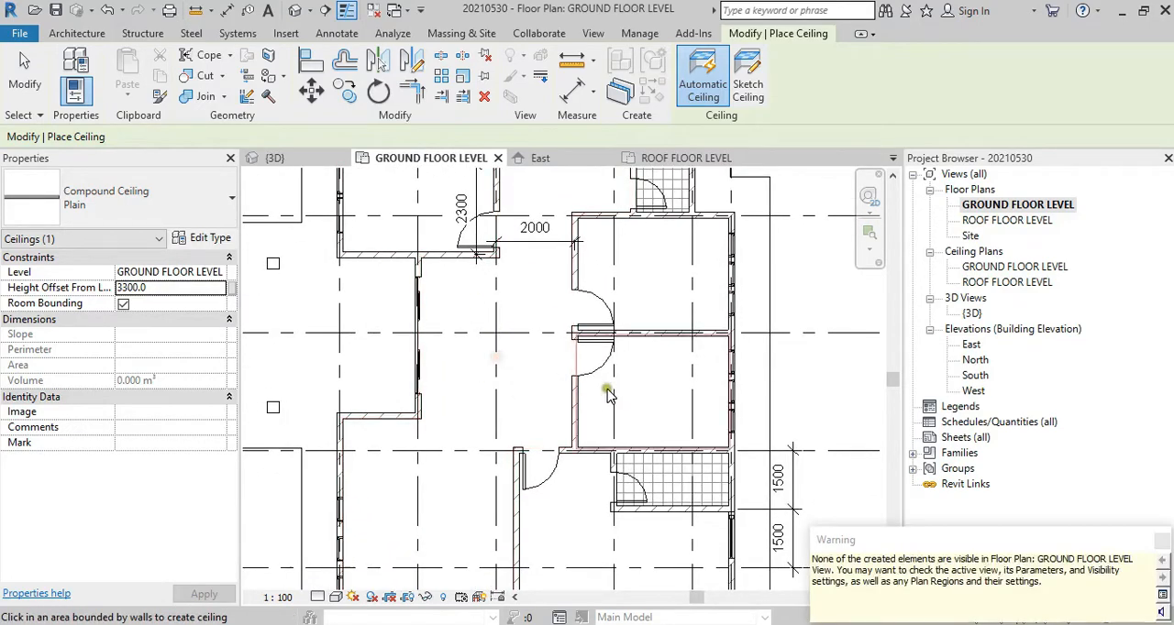
click(607, 390)
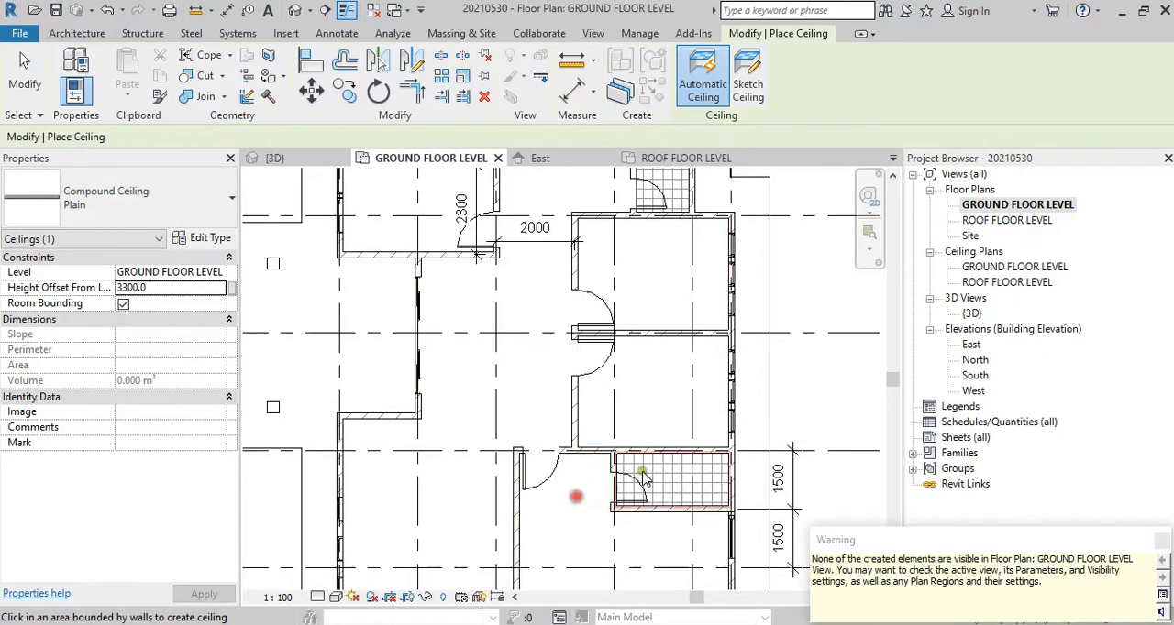
Step: Place automatic 600 x 600mm Grid compound ceilings in the tiled bathrooms and open the 3D view
click(101, 198)
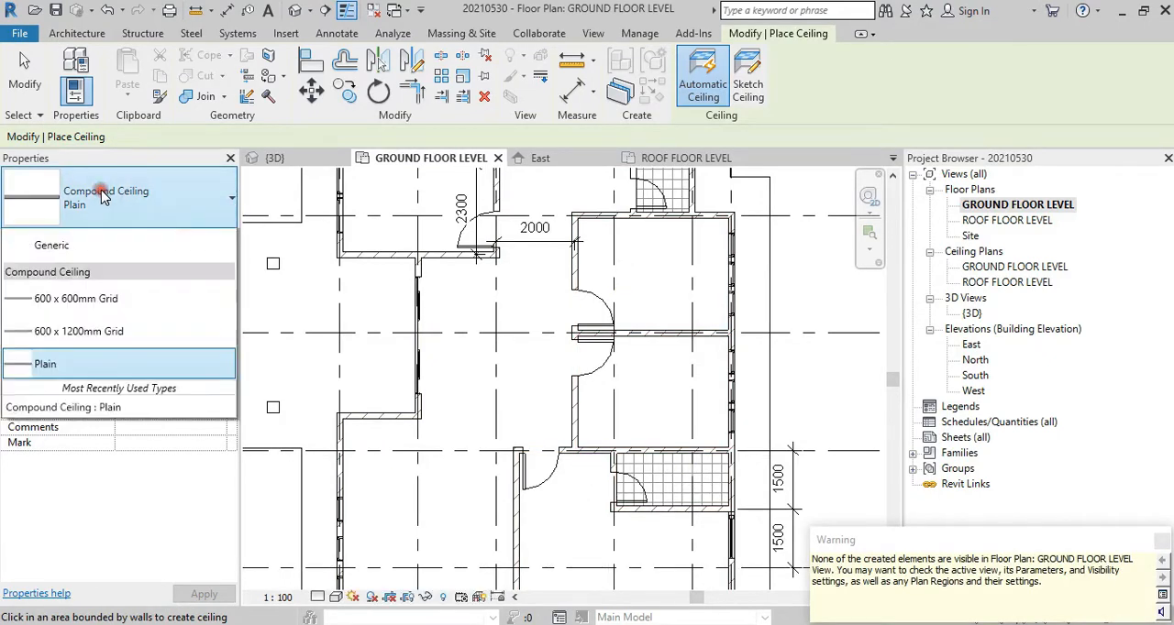
click(134, 342)
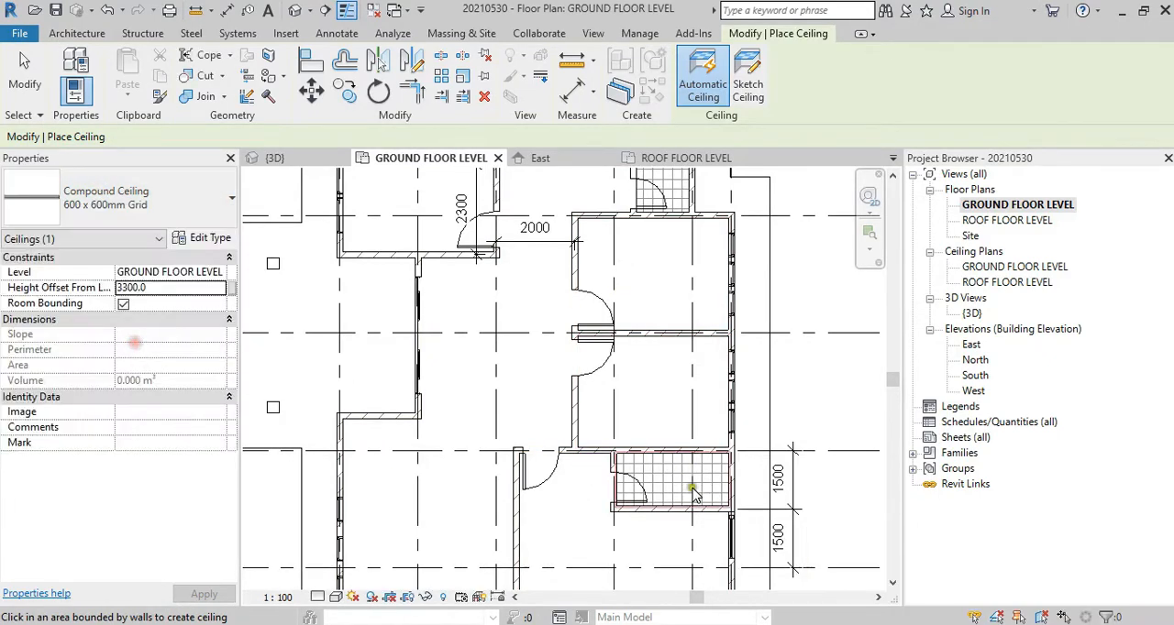
click(697, 498)
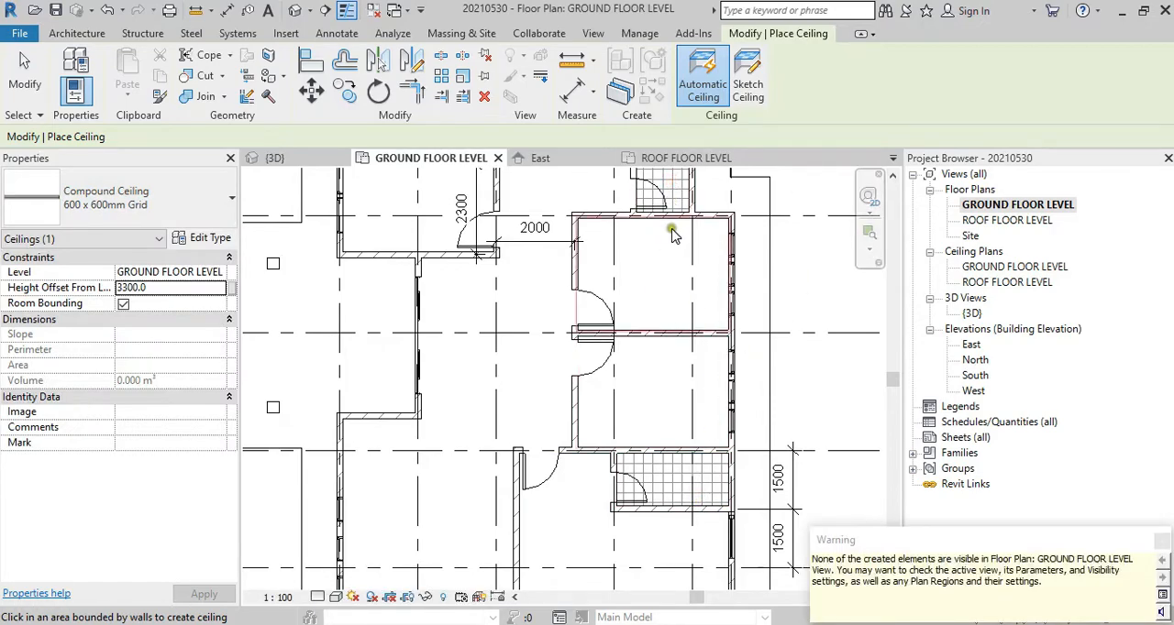
key(Escape)
key(Escape)
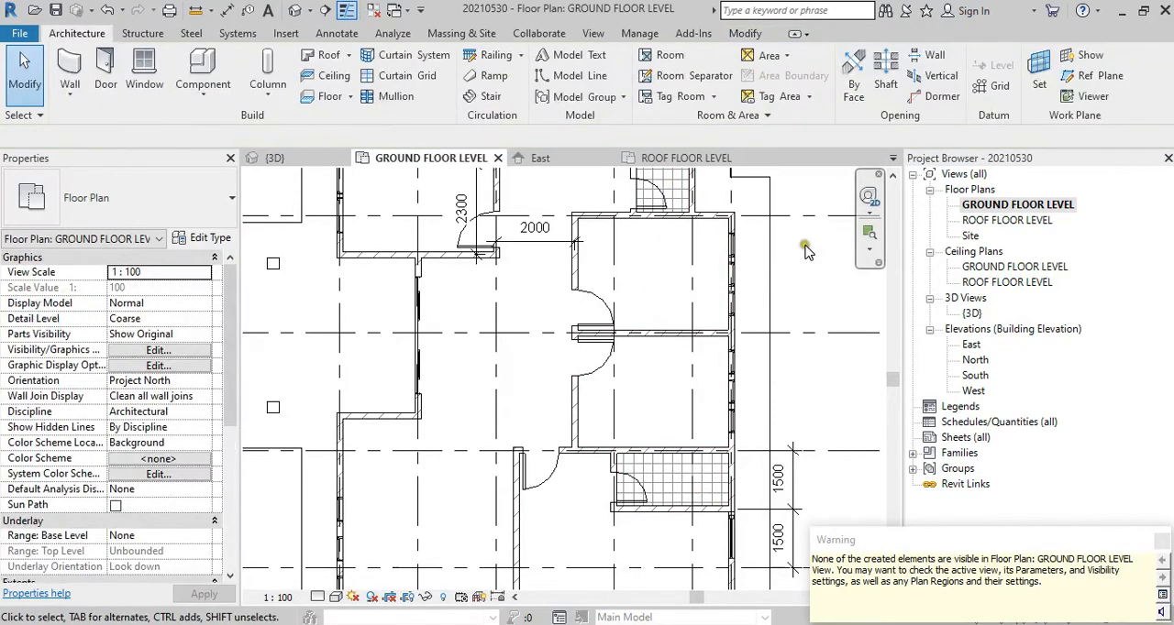
double_click(979, 314)
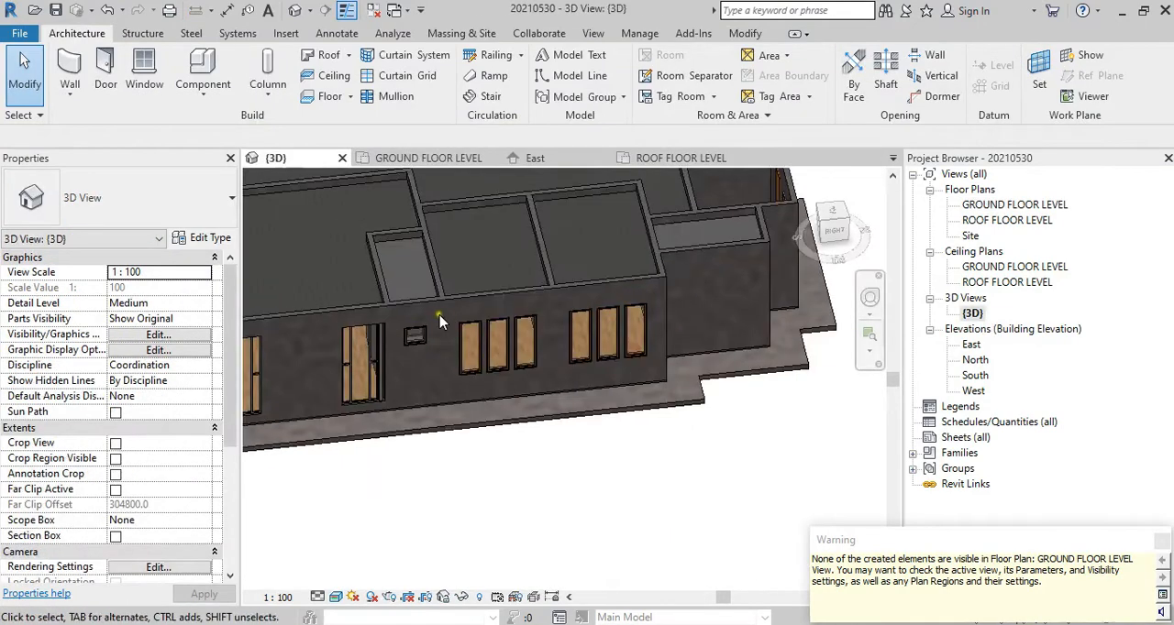
Step: Inspect the types of the bathroom and bedroom ceilings in 3D and check the whole house for rooms lacking a ceiling
shift+middle_drag(440, 376, 662, 334)
scroll(510, 443, up, 6)
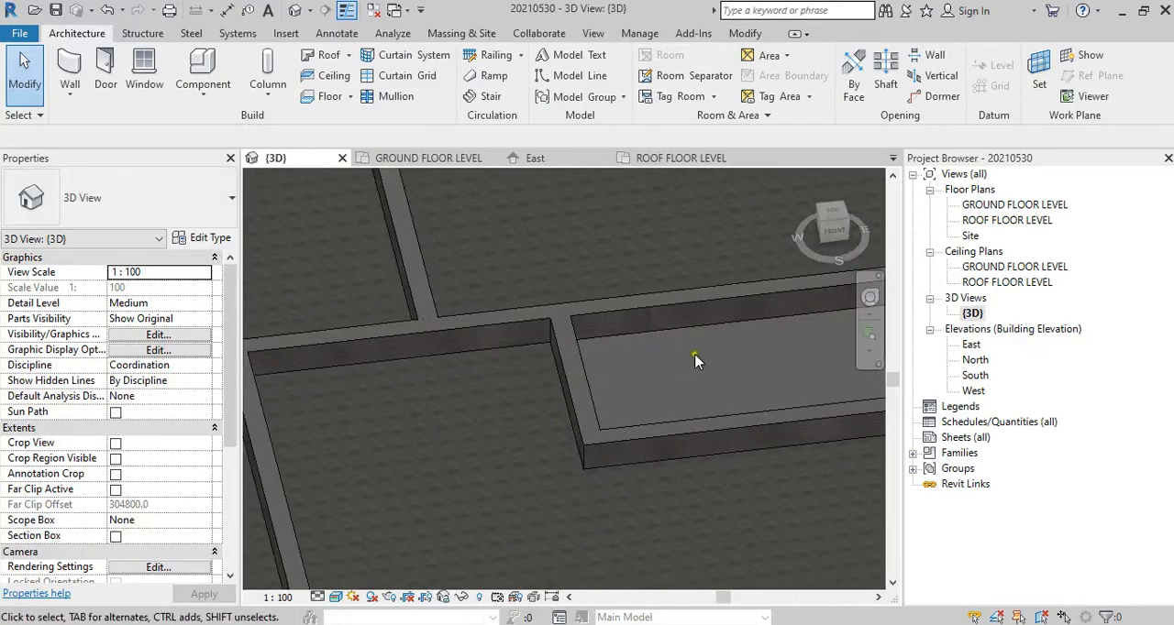
click(555, 336)
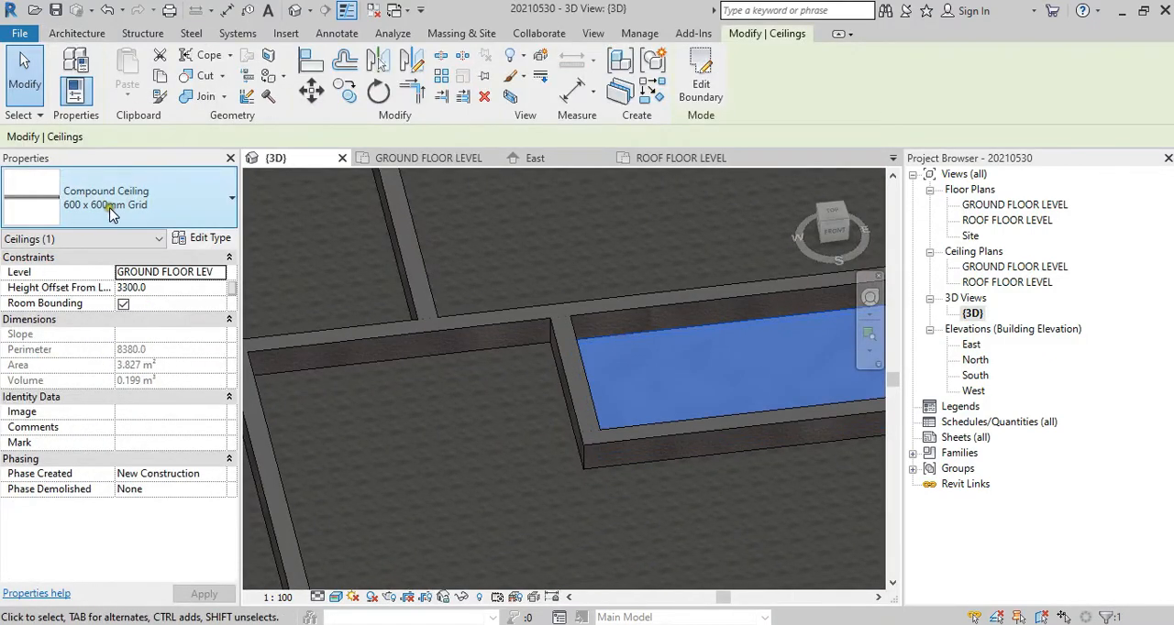
key(Escape)
click(459, 349)
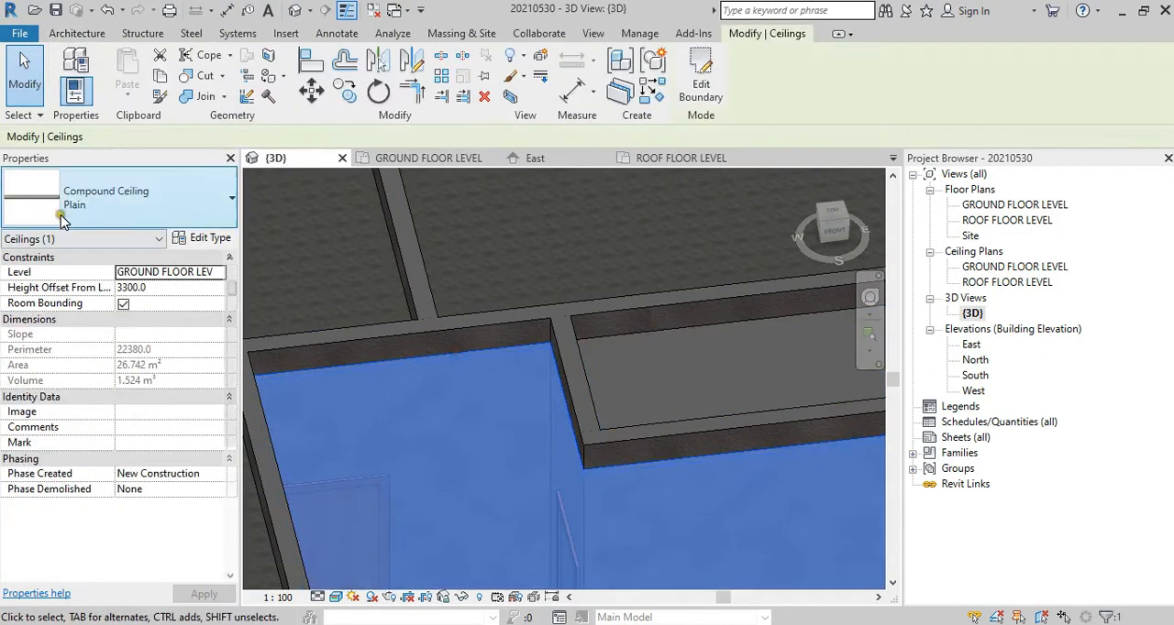
key(Escape)
shift+middle_drag(537, 361, 448, 336)
scroll(705, 459, down, 3)
middle_drag(705, 459, 775, 519)
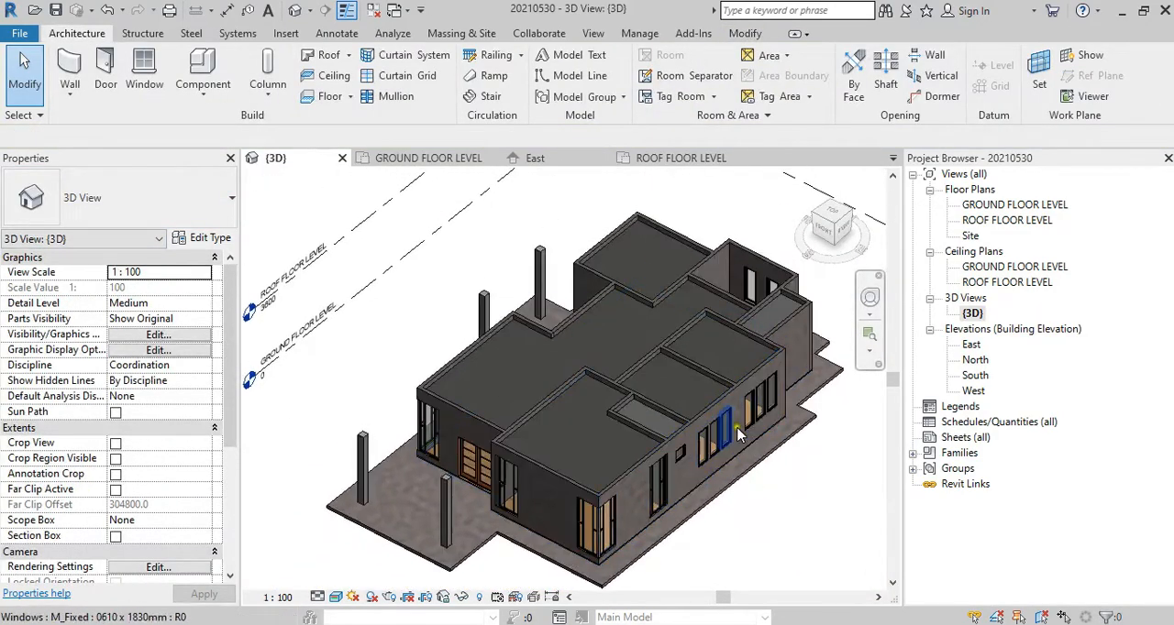
shift+middle_drag(741, 435, 561, 396)
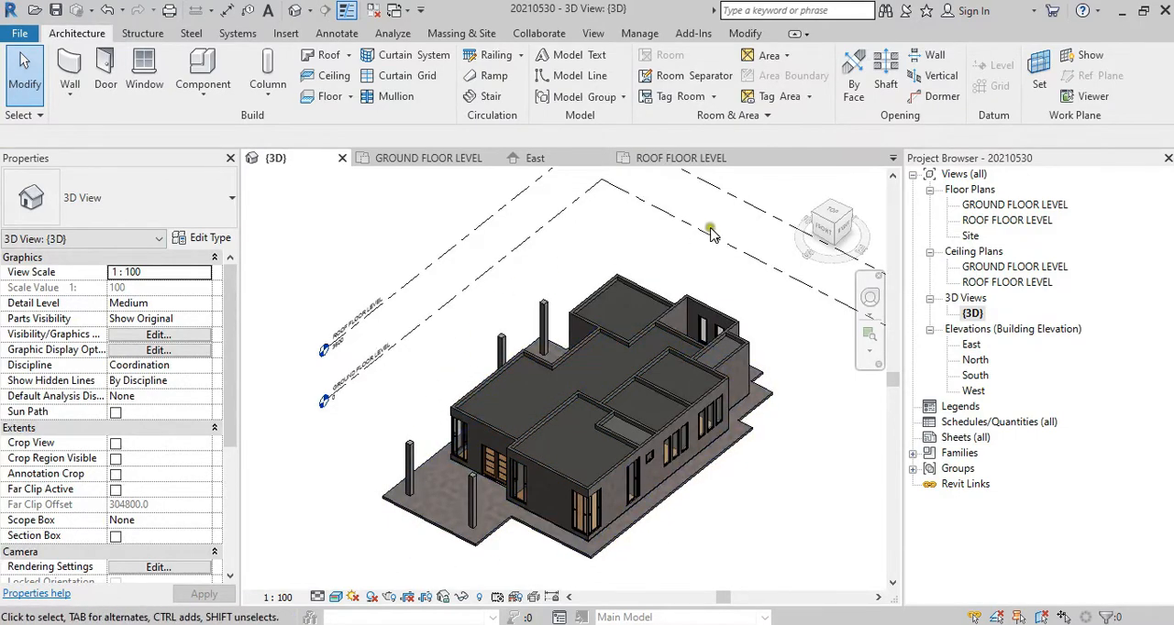
scroll(717, 342, up, 5)
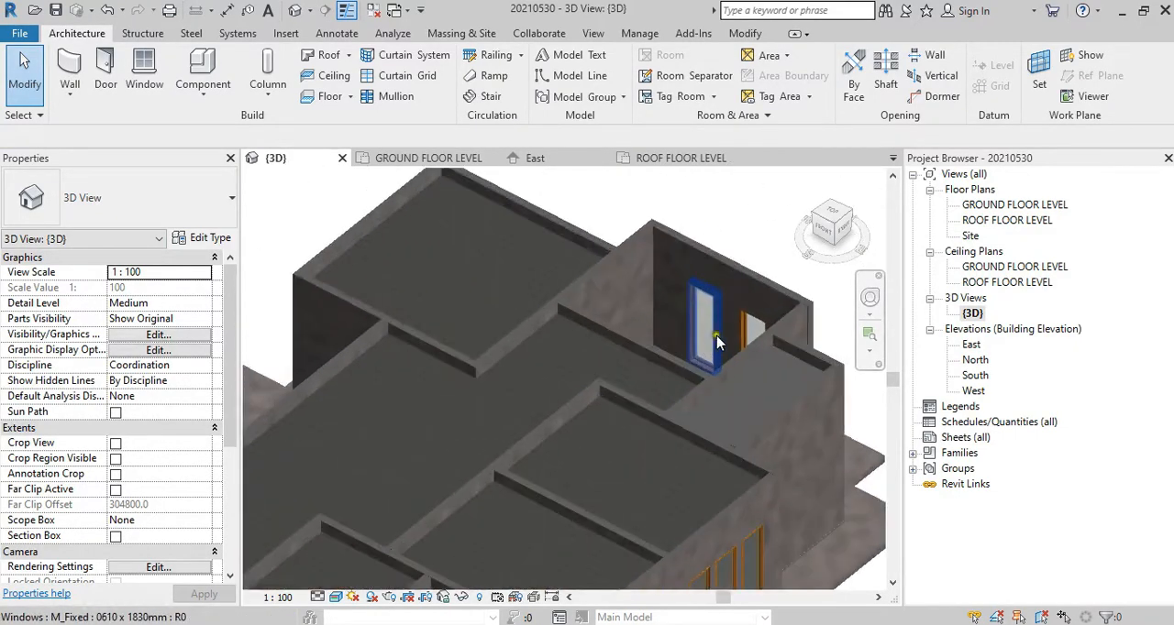
Step: In the GROUND FLOOR LEVEL floor plan, place an automatic Plain ceiling in the room beside the northern tiled bathroom and check it in 3D
double_click(1017, 205)
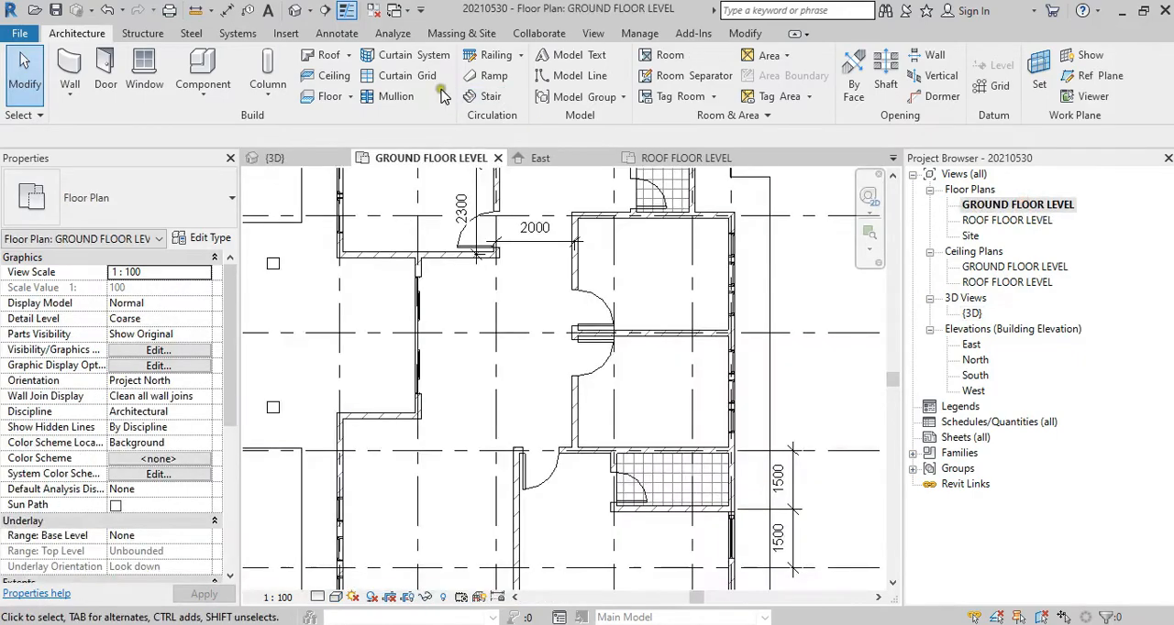
click(328, 75)
click(121, 211)
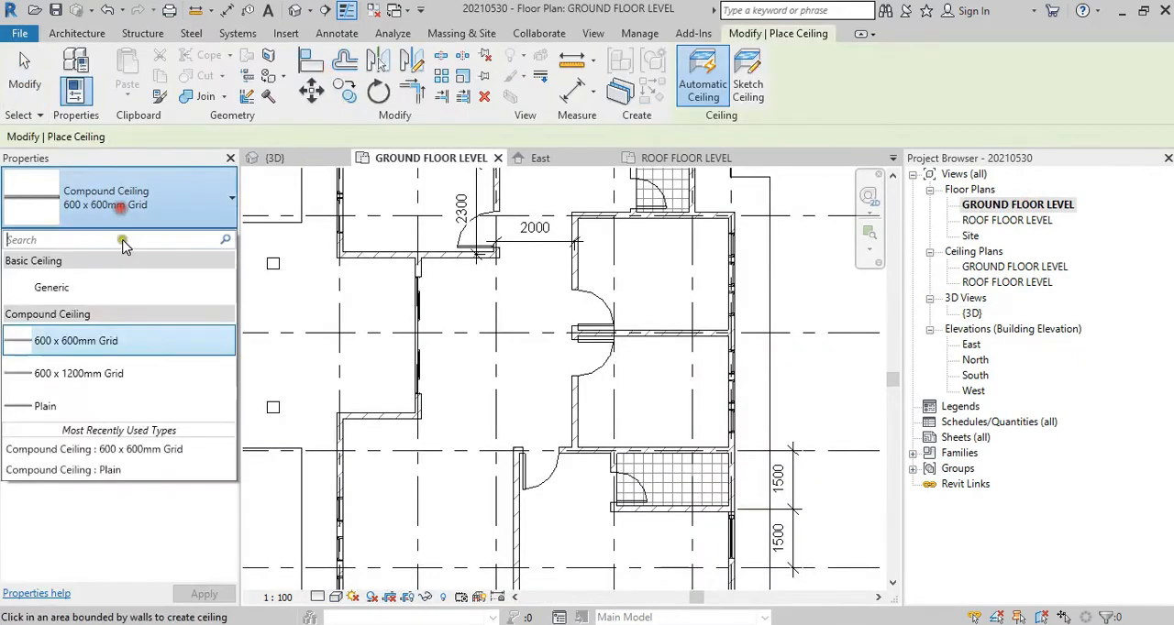
click(120, 410)
middle_drag(463, 317, 463, 459)
click(550, 270)
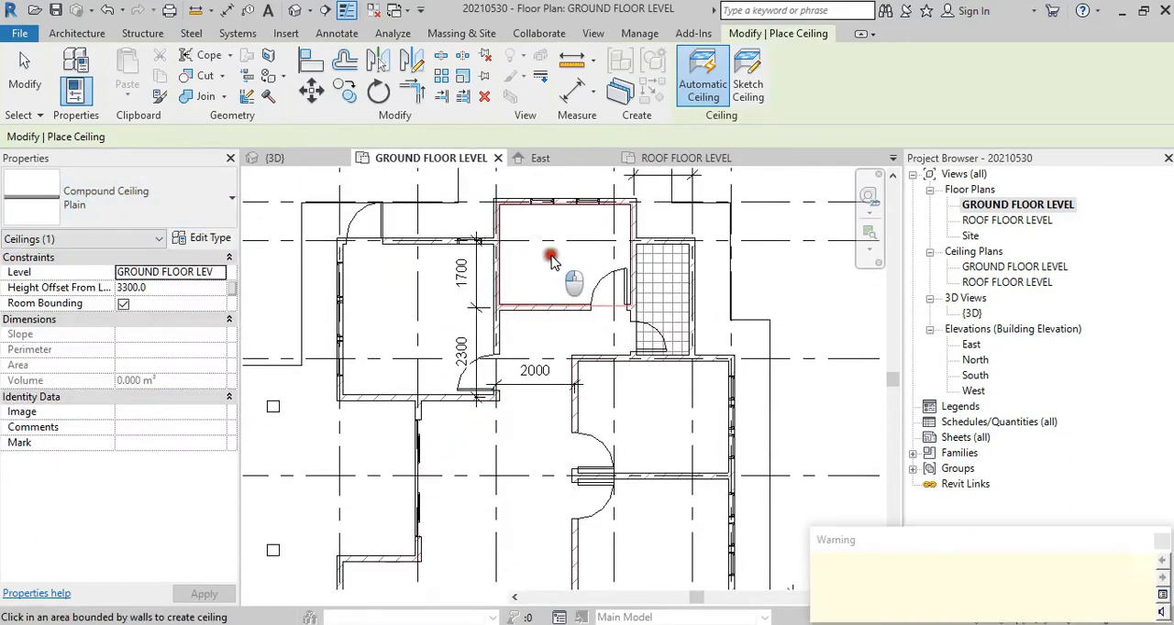
key(Escape)
key(Escape)
double_click(974, 313)
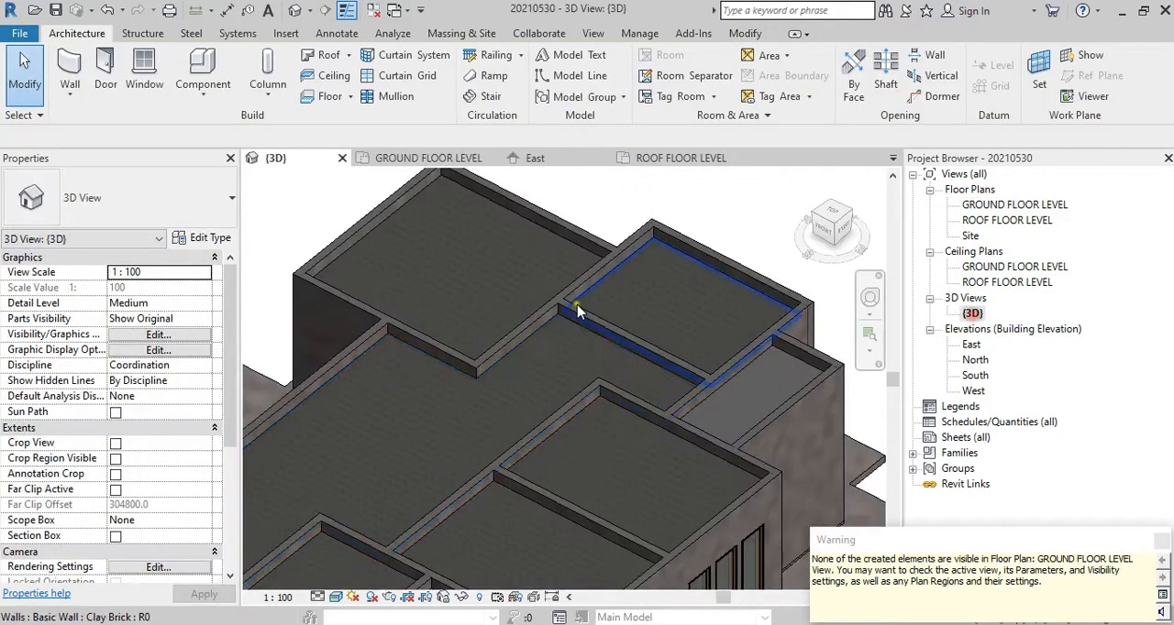
scroll(616, 349, down, 3)
click(770, 431)
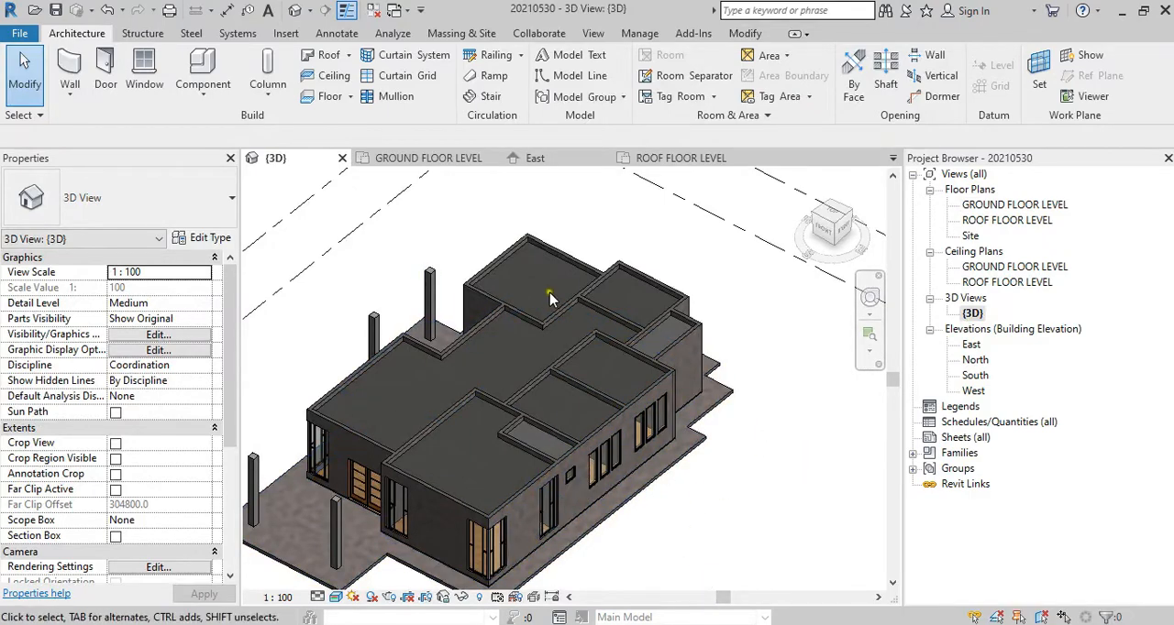
shift+middle_drag(602, 463, 567, 310)
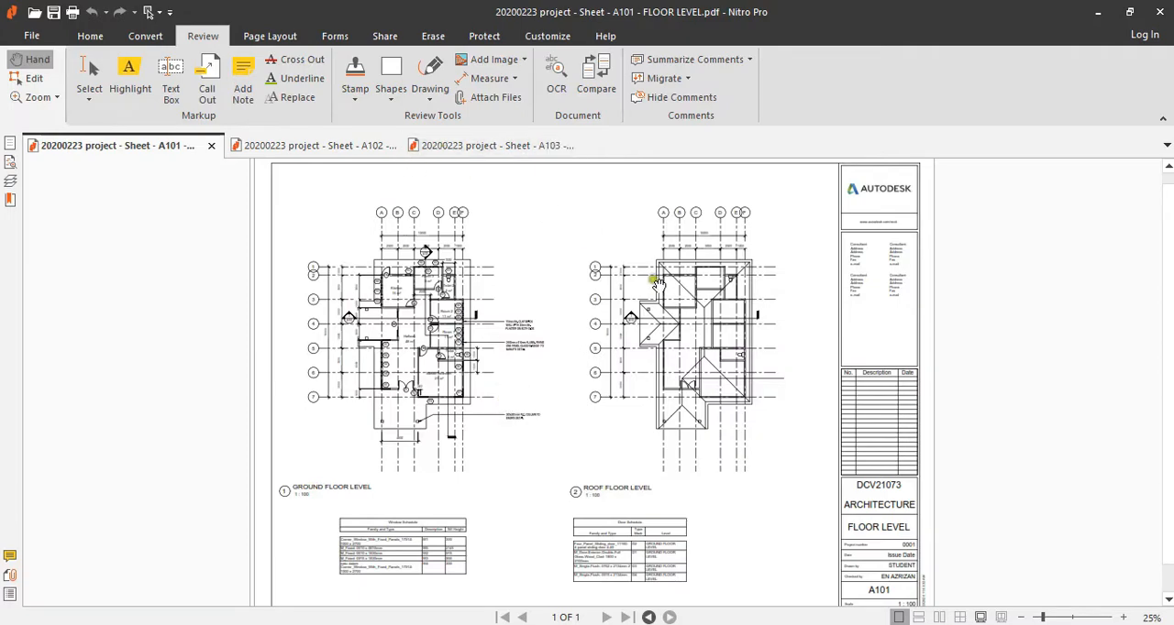
Step: On the A101 FLOOR LEVEL sheet in Nitro Pro, examine how the roof plan's edge lines relate to the walls at the eaves
ctrl+scroll(714, 339, up, 4)
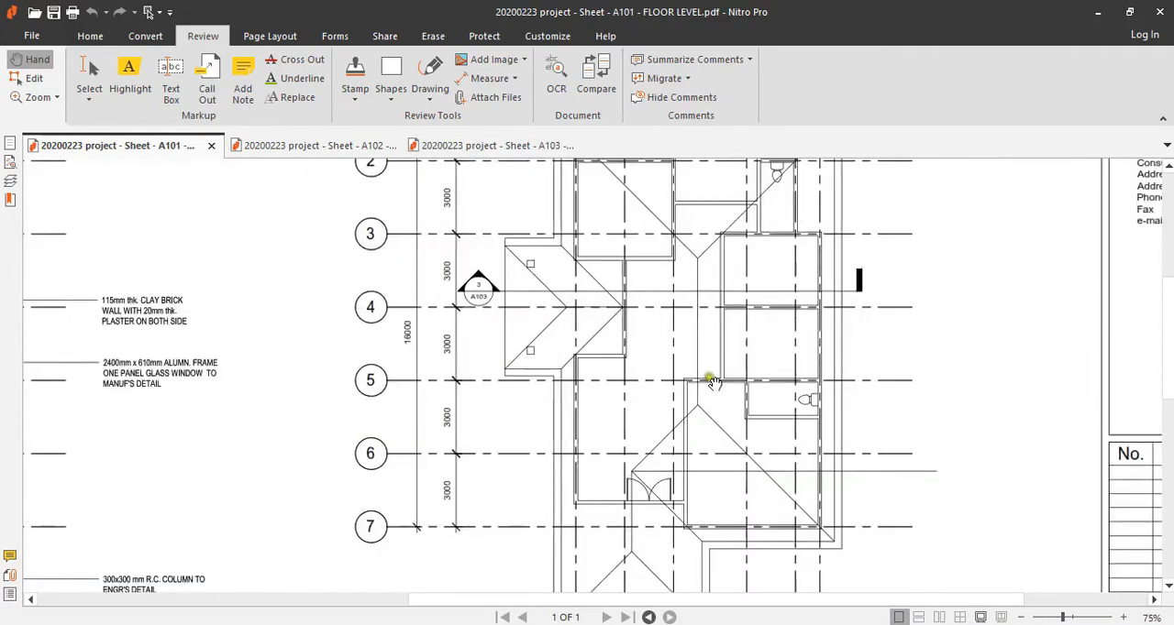
ctrl+scroll(713, 381, down, 2)
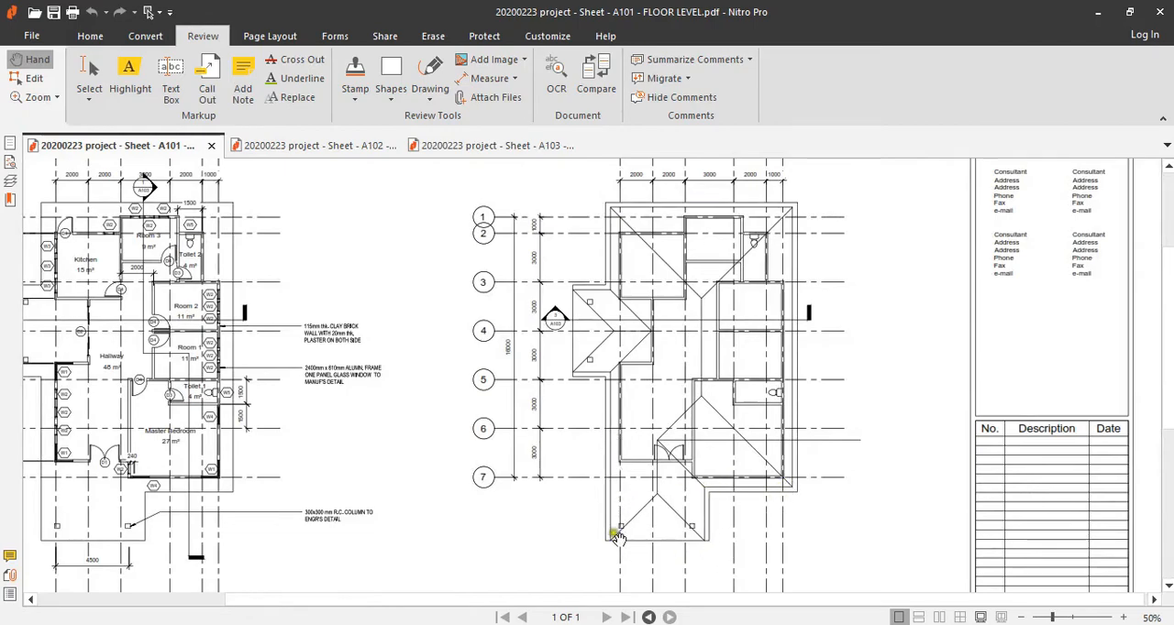
ctrl+scroll(619, 538, up, 4)
scroll(575, 275, up, 10)
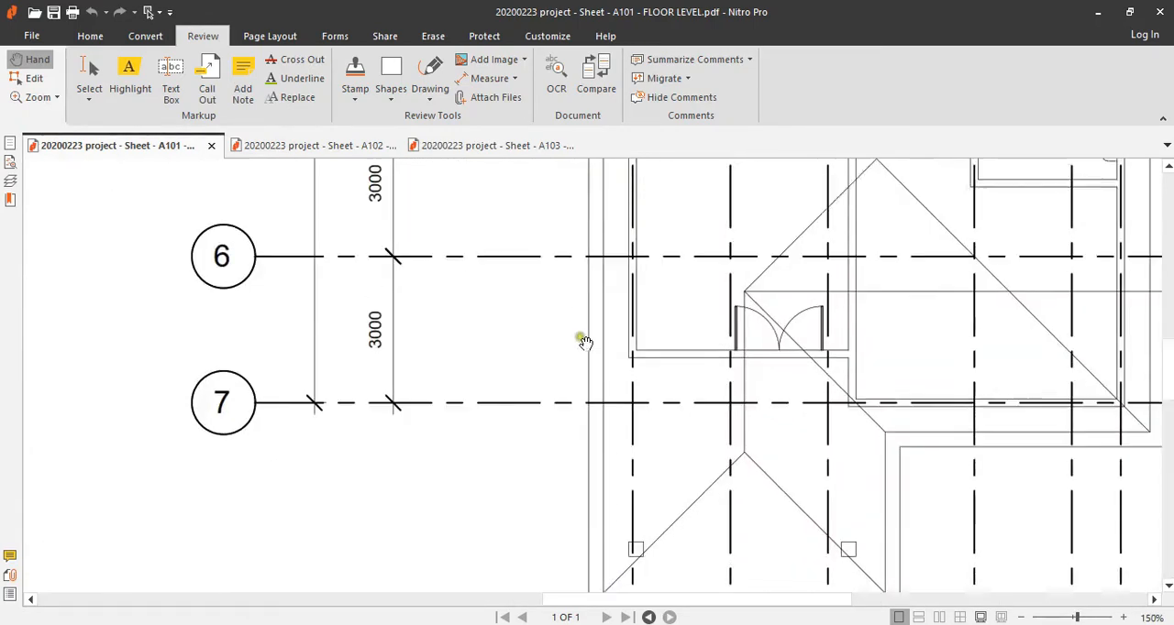
ctrl+scroll(602, 389, up, 5)
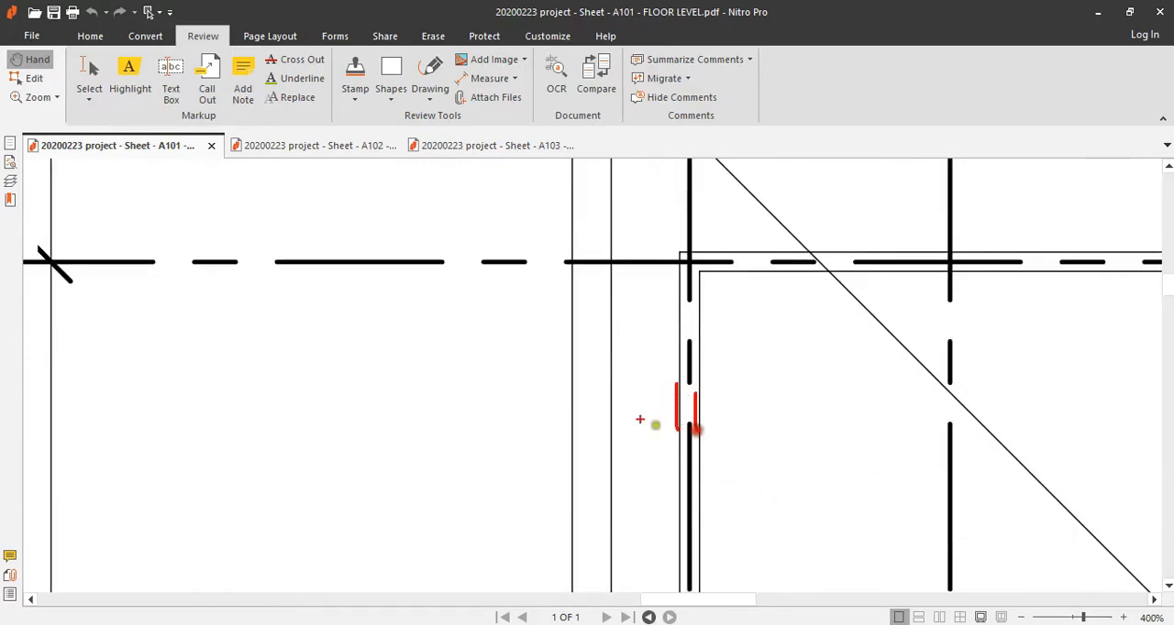
drag(611, 363, 611, 443)
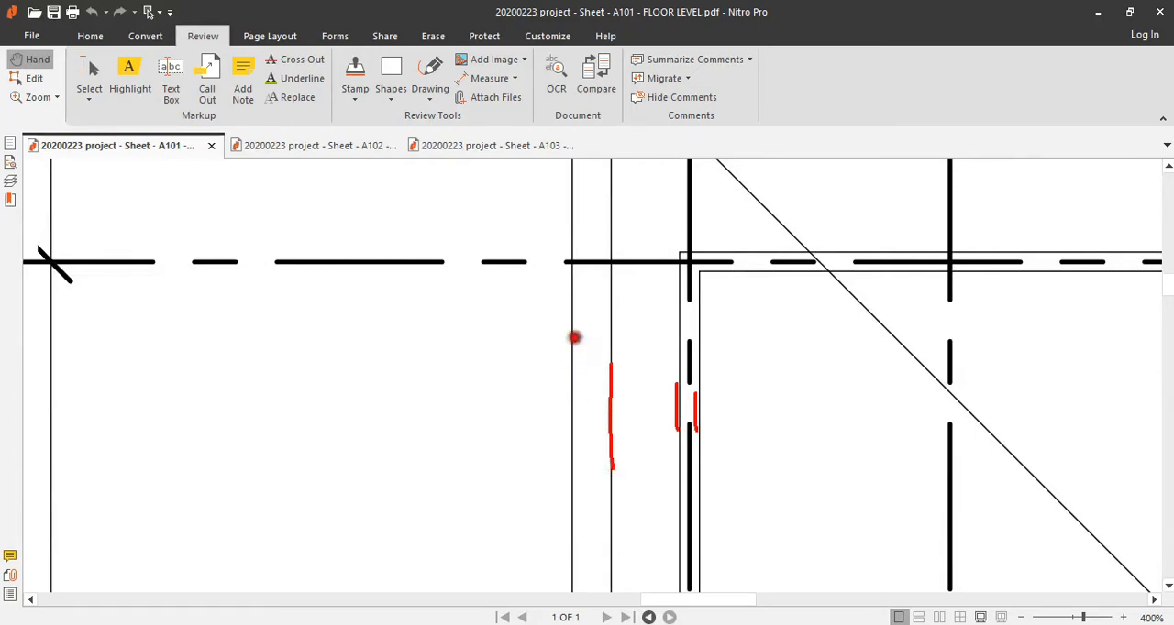
drag(574, 337, 574, 442)
scroll(610, 337, up, 2)
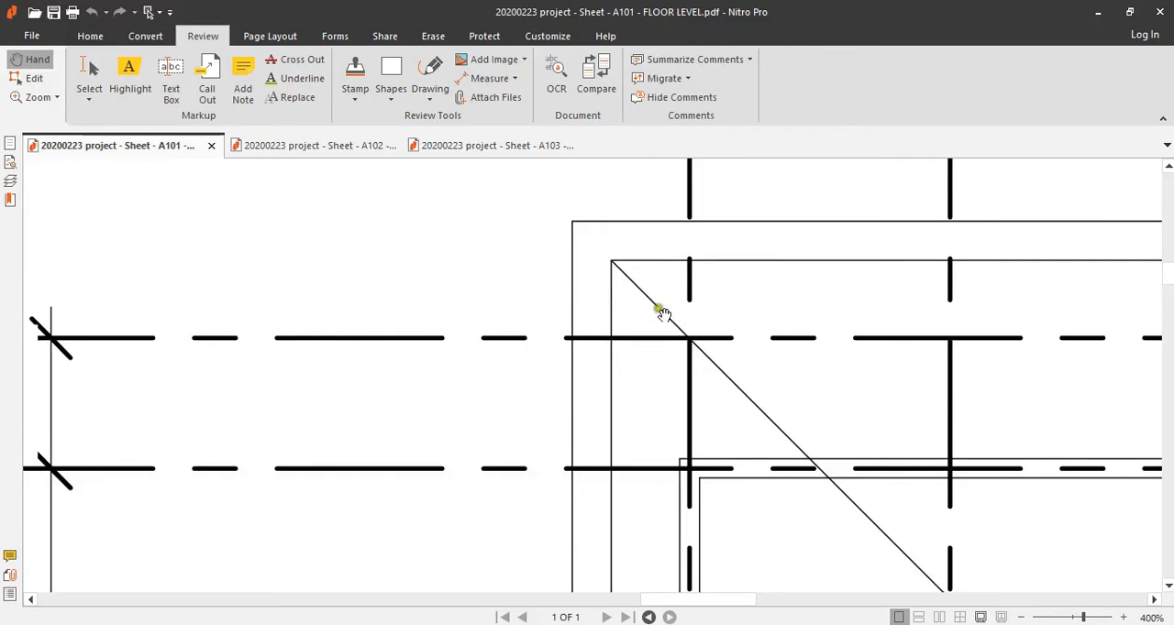
Step: Examine the roof plan's overall outline and ridges, and the roof shape in the four A102 elevations
ctrl+scroll(653, 364, down, 5)
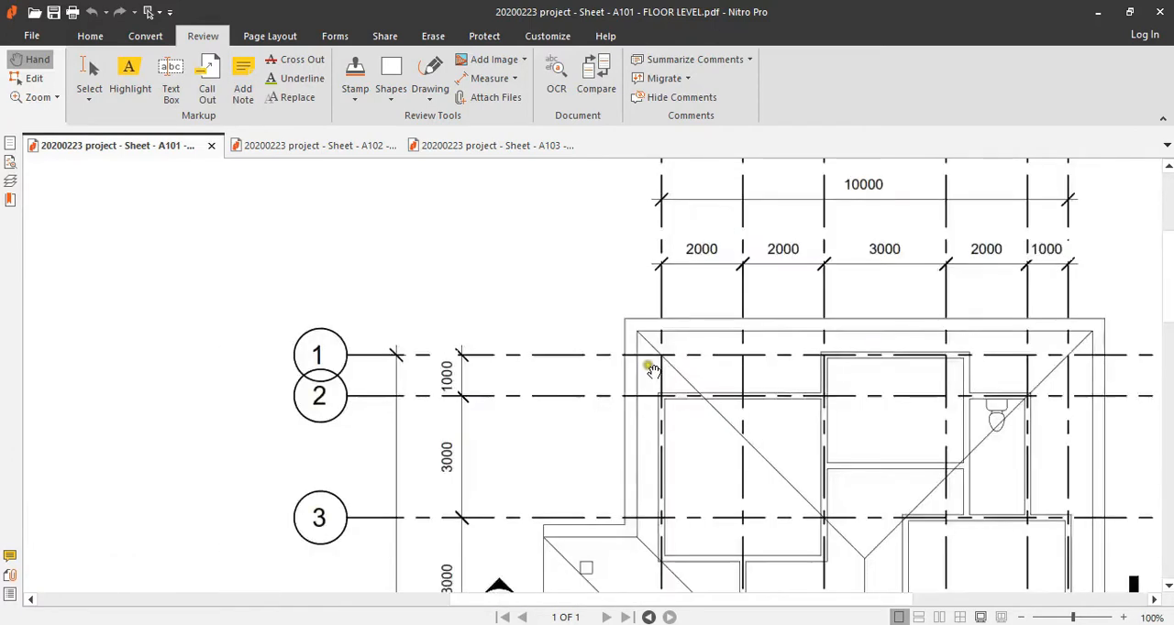
scroll(844, 413, down, 3)
scroll(833, 453, down, 1)
middle_click(791, 457)
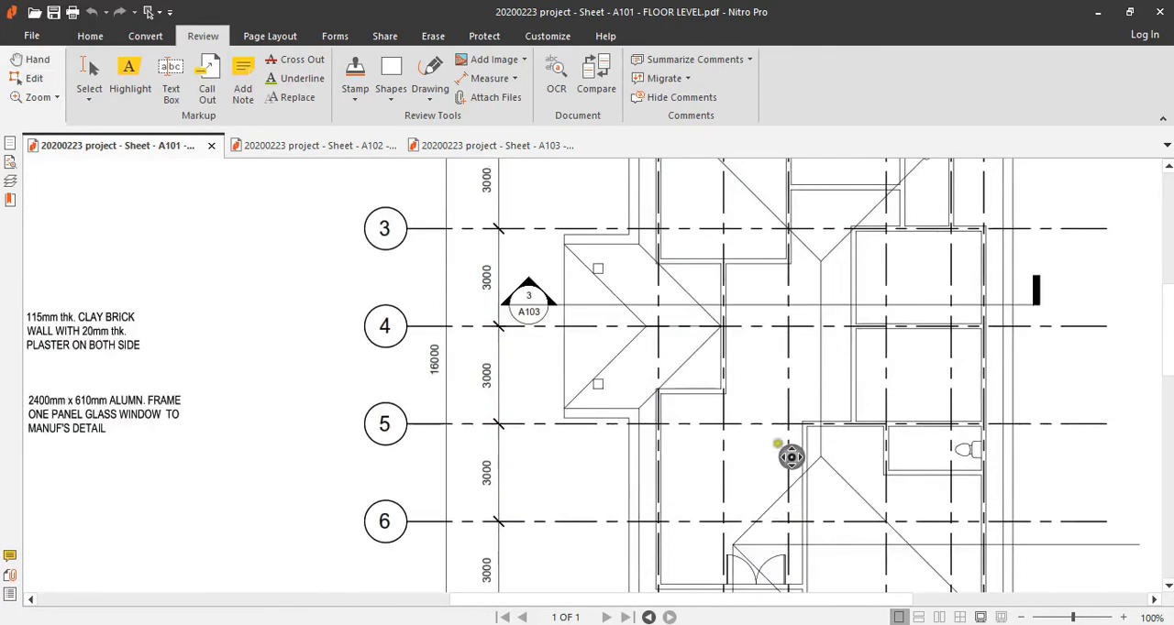
scroll(787, 403, down, 3)
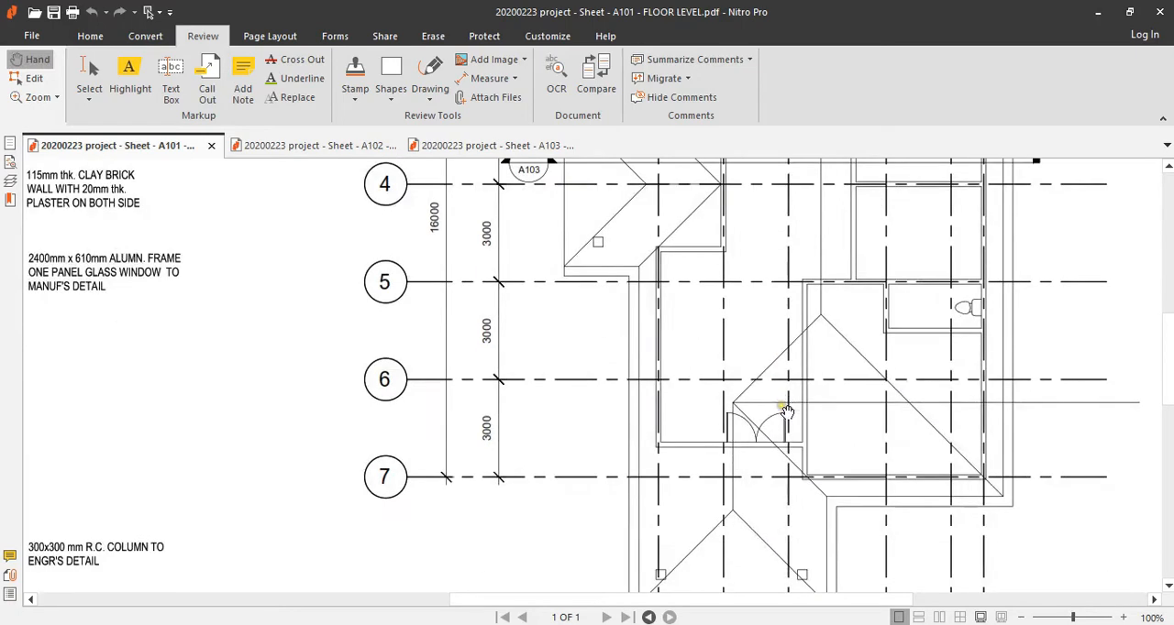
click(320, 146)
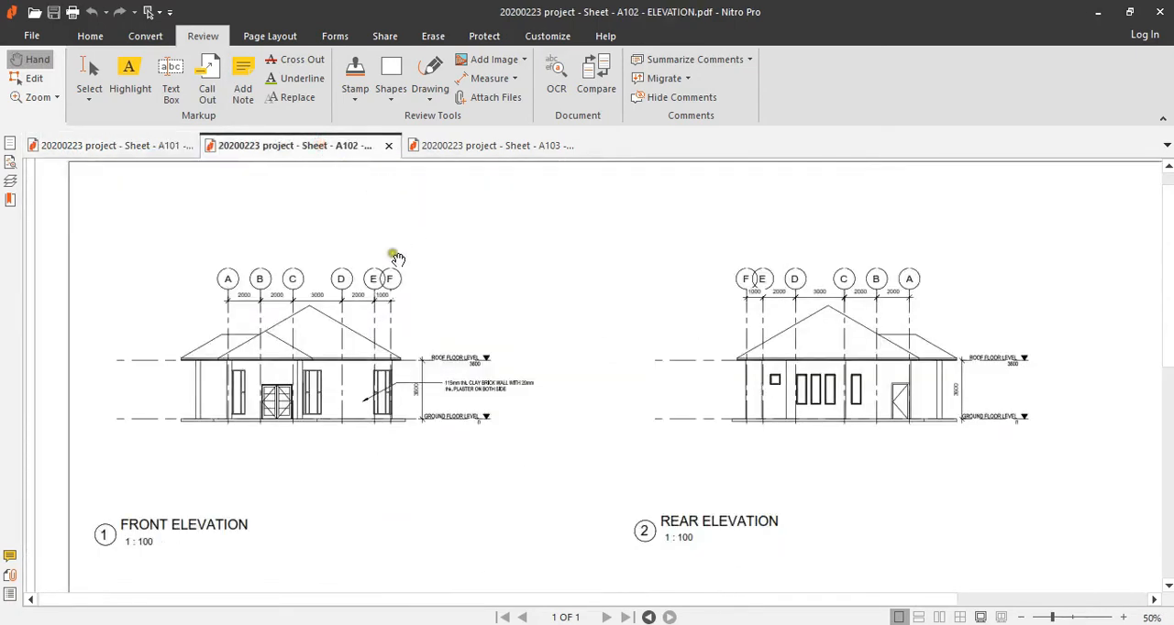
scroll(404, 454, down, 2)
scroll(405, 378, down, 7)
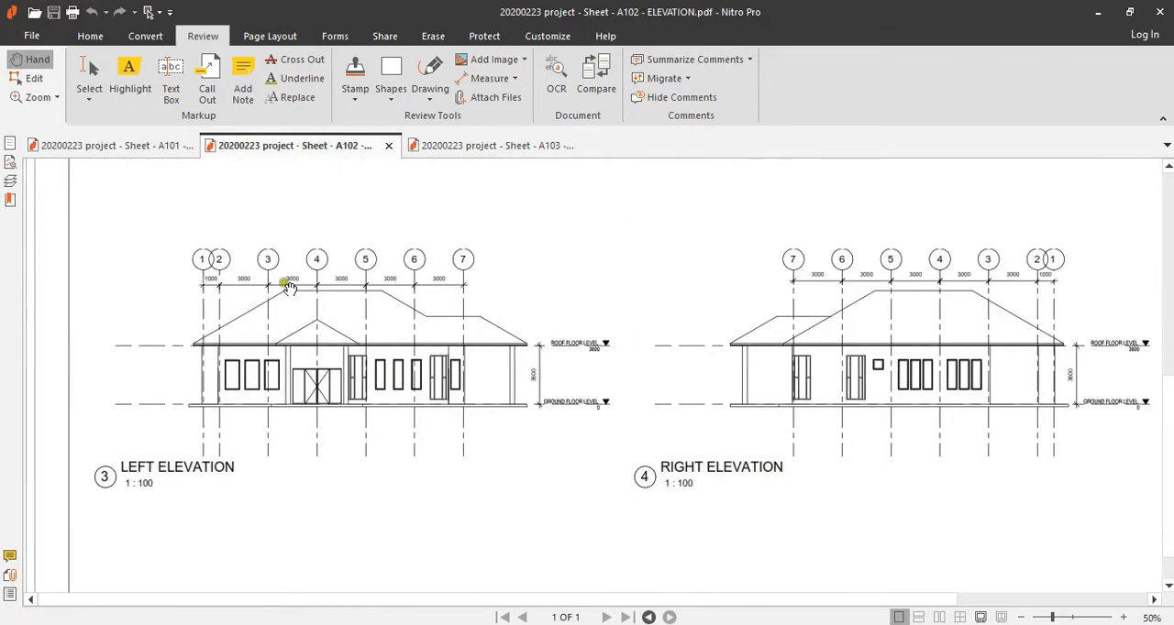
Step: Examine the A103 site plan and sections, including the roof construction note and its pitch
click(479, 144)
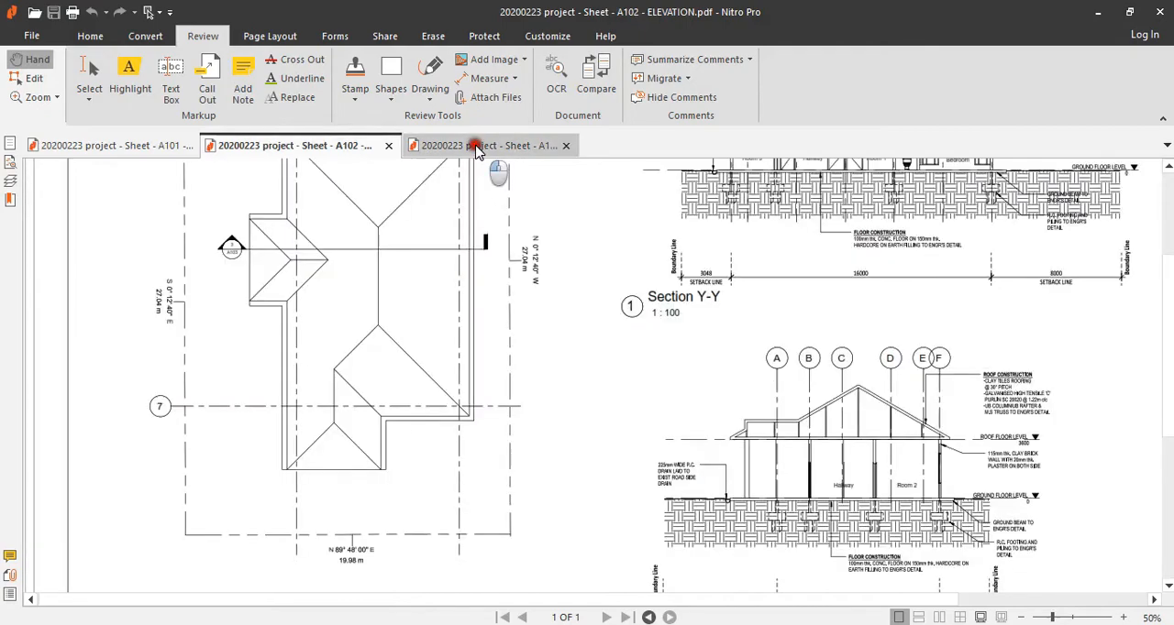
scroll(459, 390, up, 4)
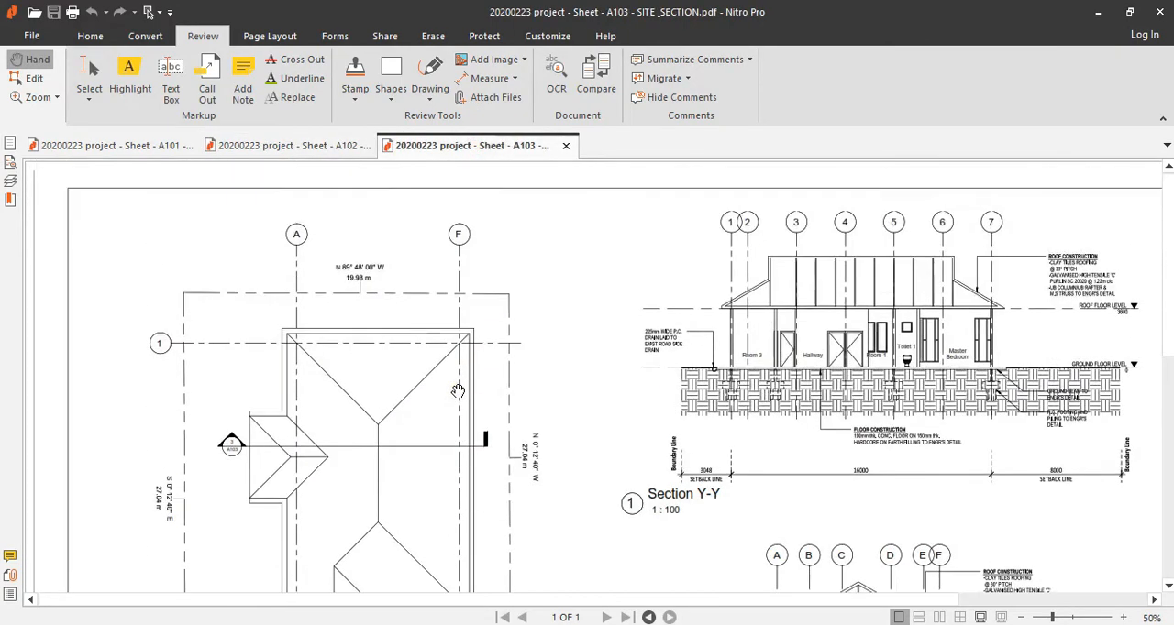
scroll(682, 459, down, 3)
drag(849, 440, 756, 440)
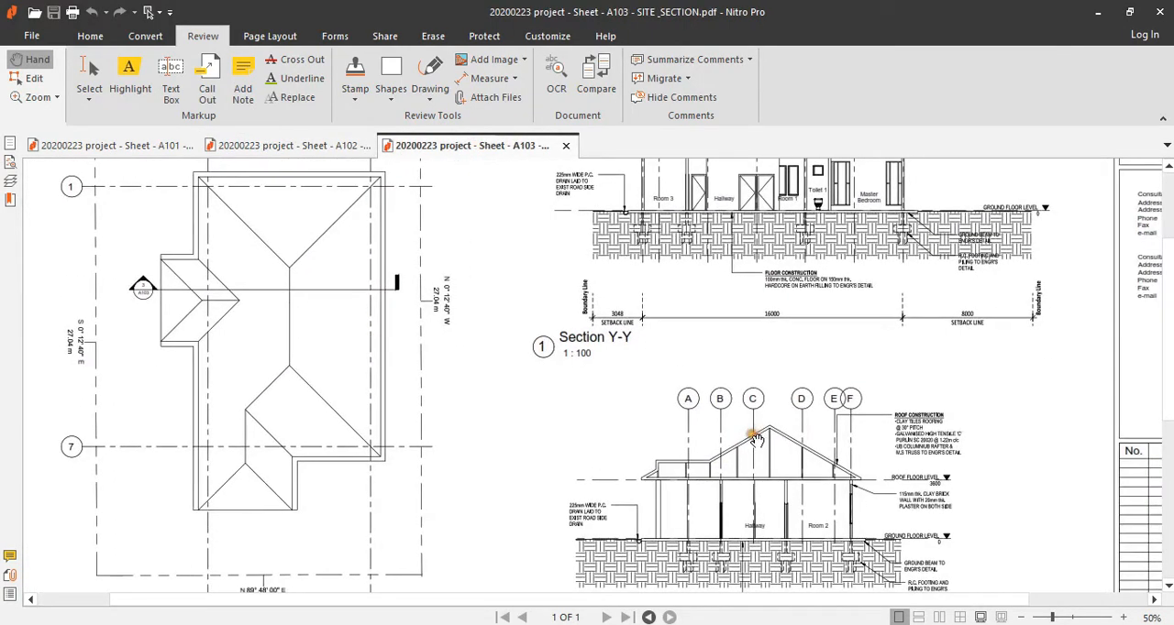
ctrl+scroll(979, 483, up, 3)
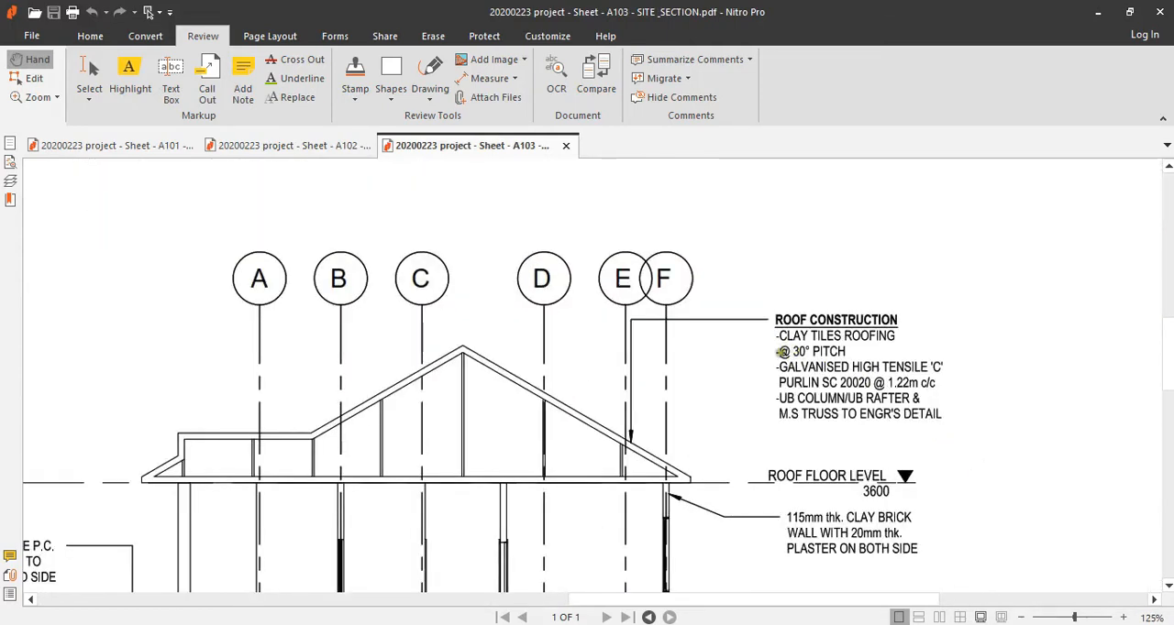
drag(780, 351, 844, 362)
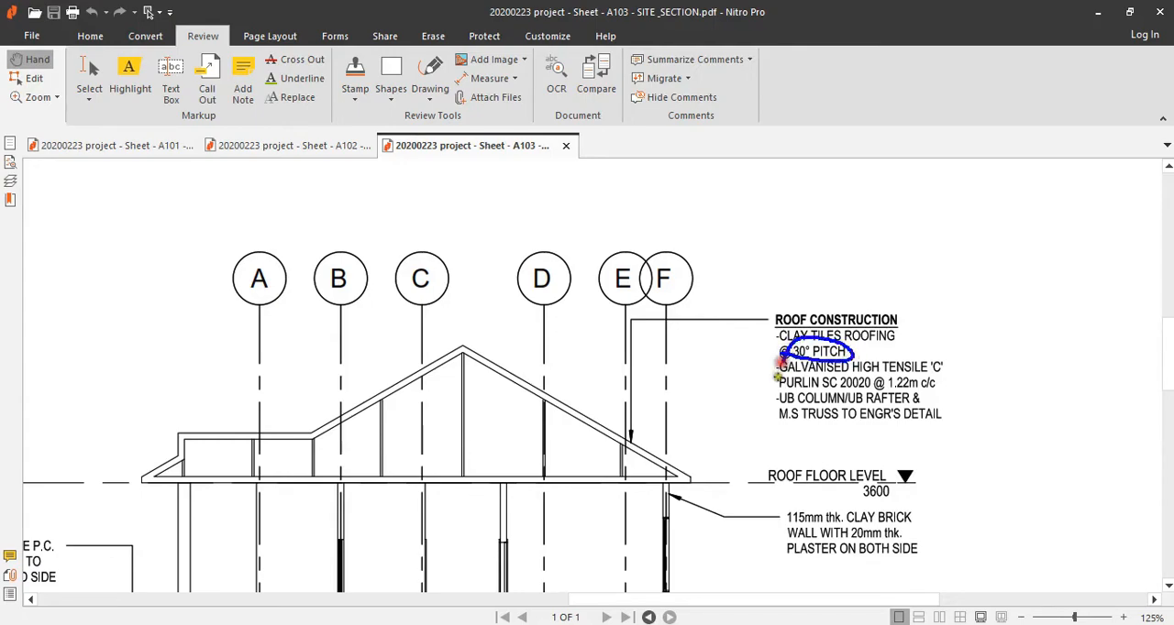
key(Escape)
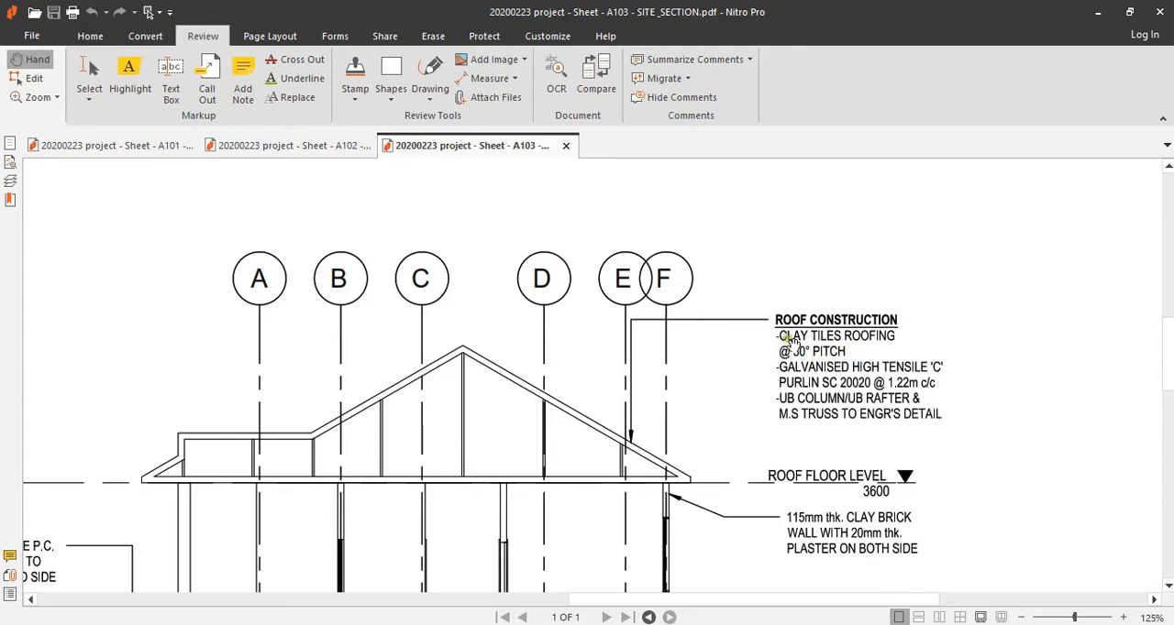
scroll(869, 344, up, 10)
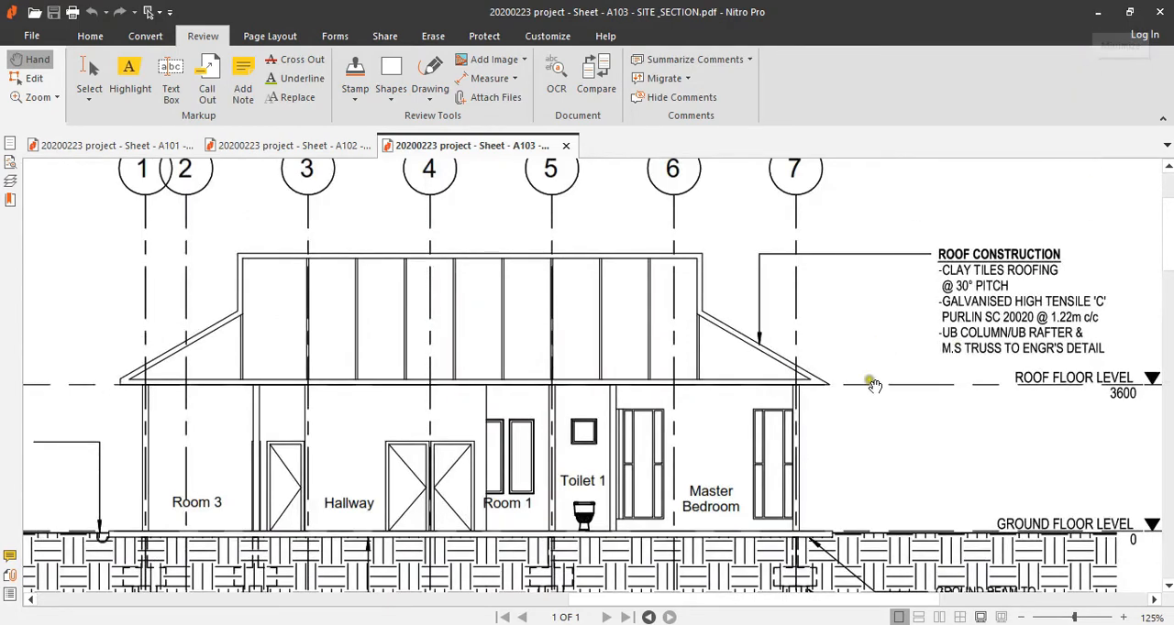
Step: Return to Revit and open the ROOF FLOOR LEVEL floor plan
click(653, 624)
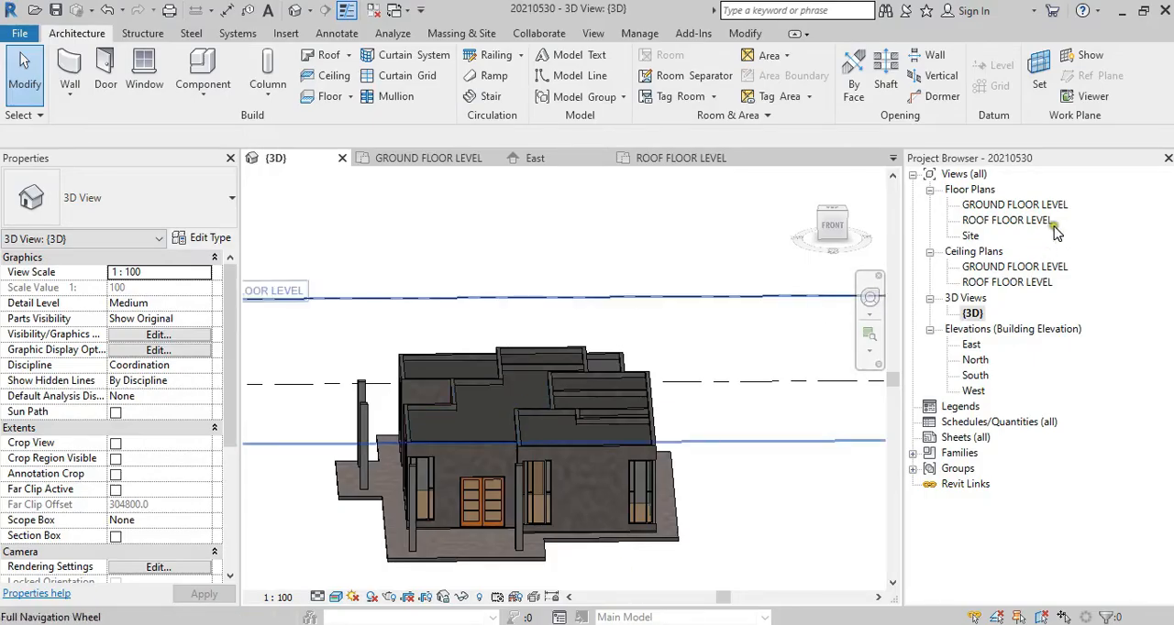
double_click(1033, 223)
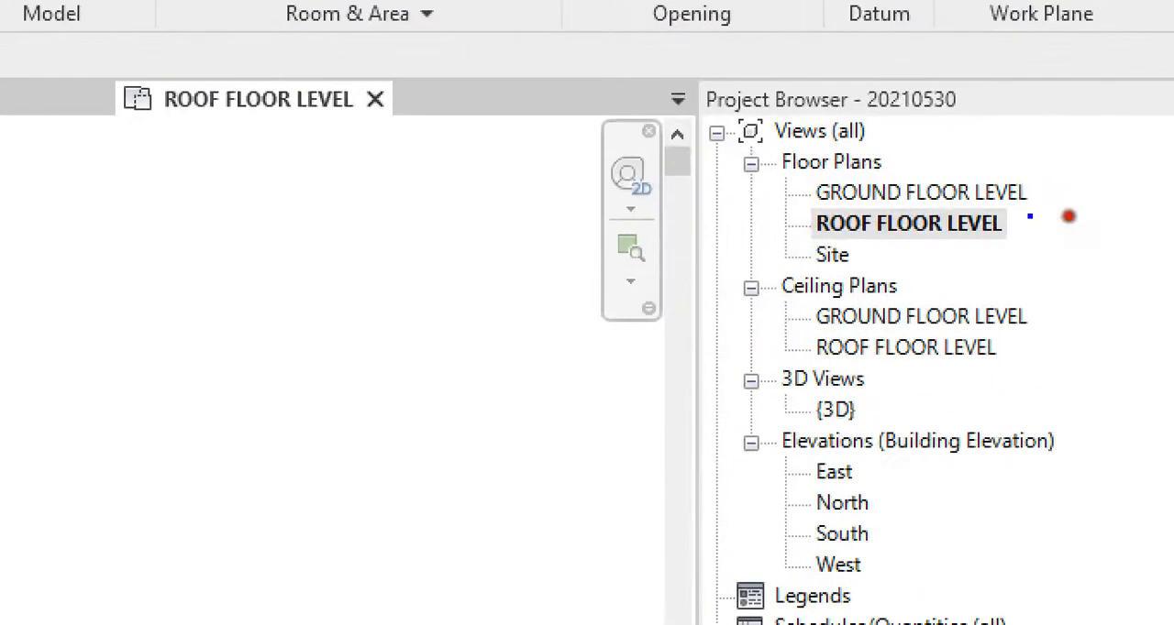
mouse_move(1064, 221)
mouse_down()
mouse_move(973, 190)
mouse_move(1085, 230)
mouse_up()
mouse_move(619, 415)
middle_down()
mouse_move(569, 358)
mouse_move(765, 350)
middle_up()
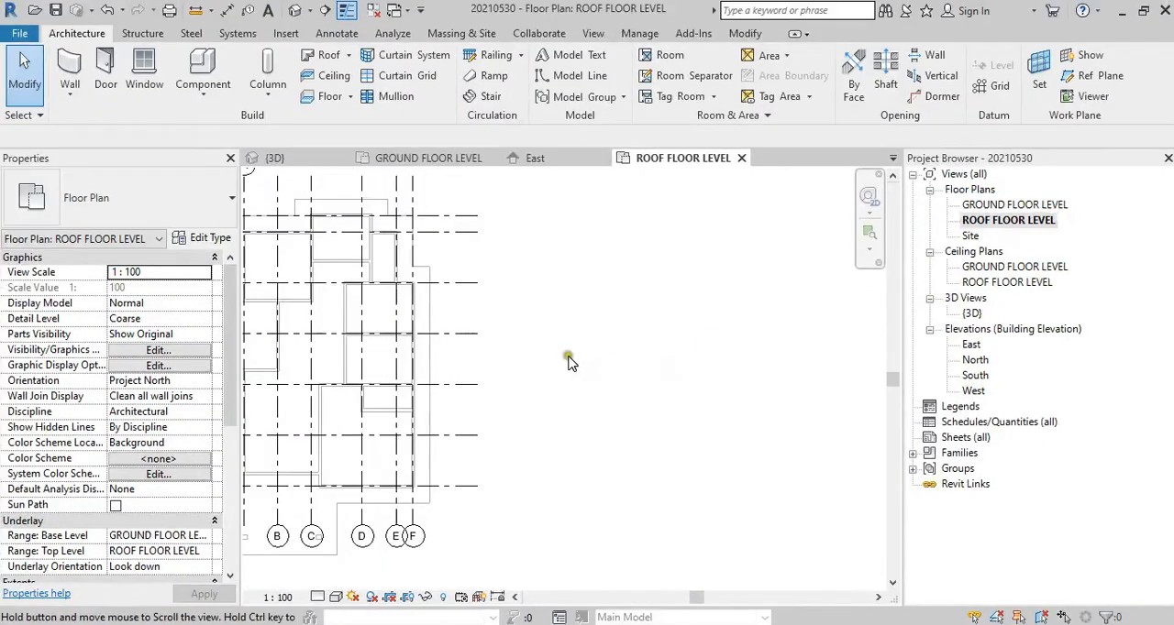
scroll(579, 365, up, 3)
scroll(393, 360, down, 1)
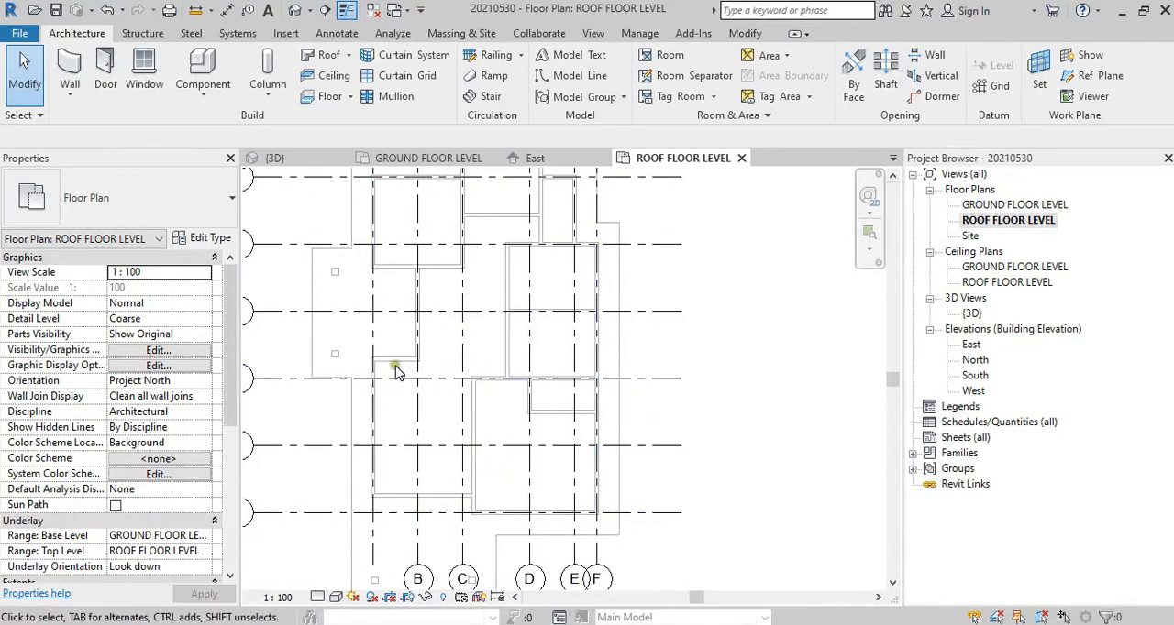
Step: Set the underlay's base level to None for the ROOF FLOOR LEVEL plan
scroll(229, 376, down, 3)
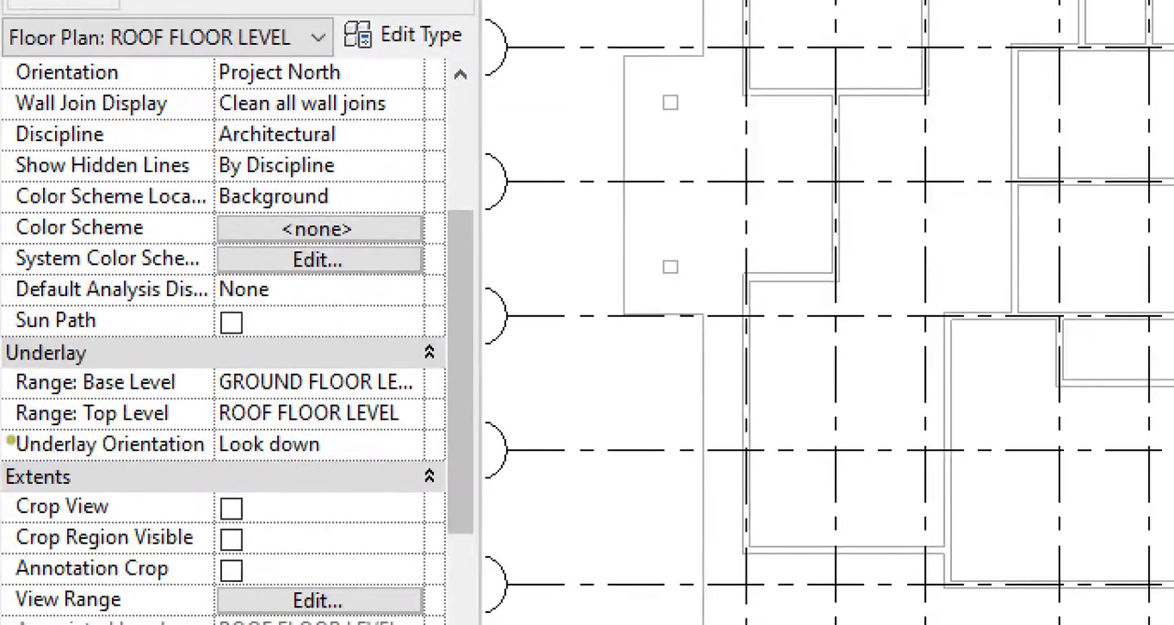
drag(23, 393, 394, 405)
mouse_move(450, 370)
mouse_down()
mouse_move(314, 328)
mouse_move(198, 374)
mouse_move(396, 411)
mouse_move(462, 394)
mouse_up()
key(Escape)
click(203, 412)
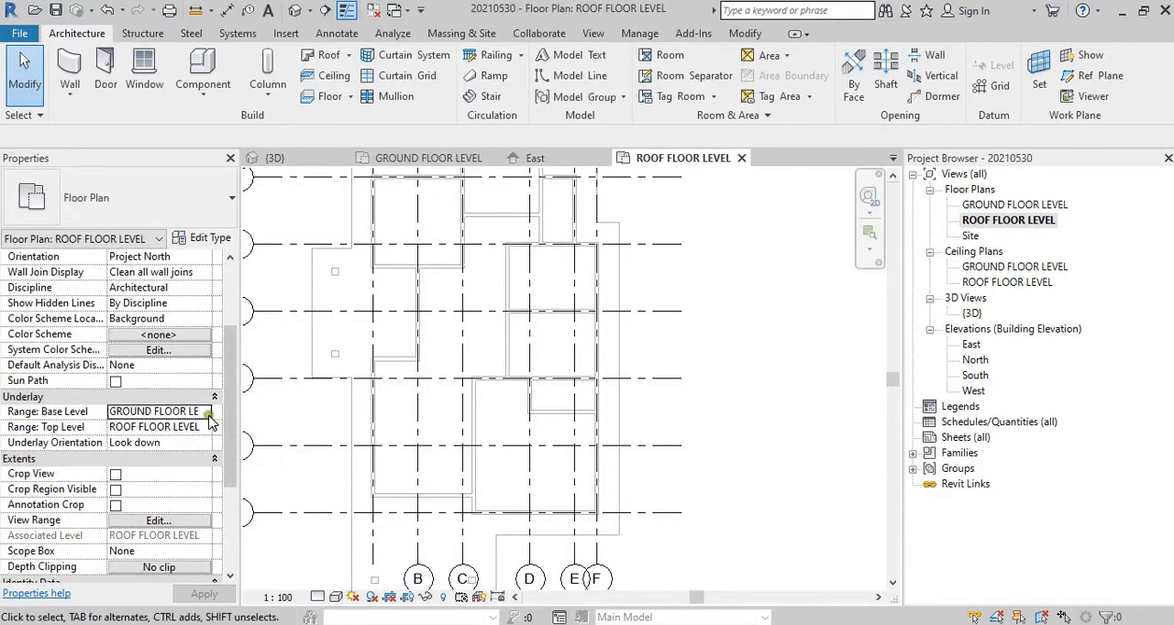
click(207, 413)
click(146, 428)
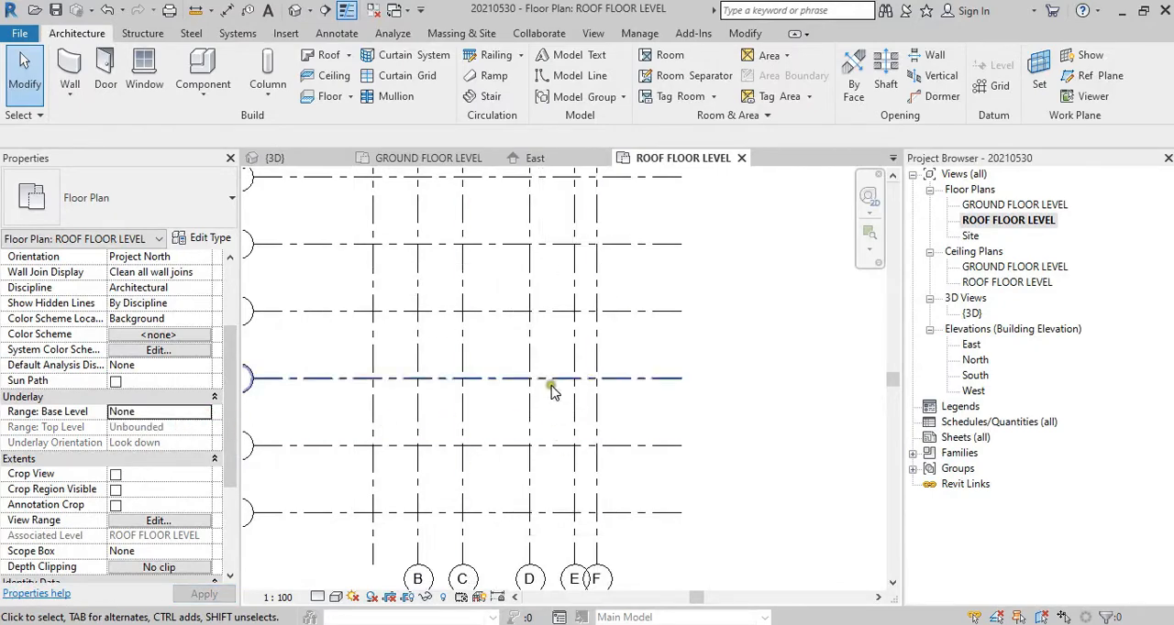
scroll(551, 389, down, 3)
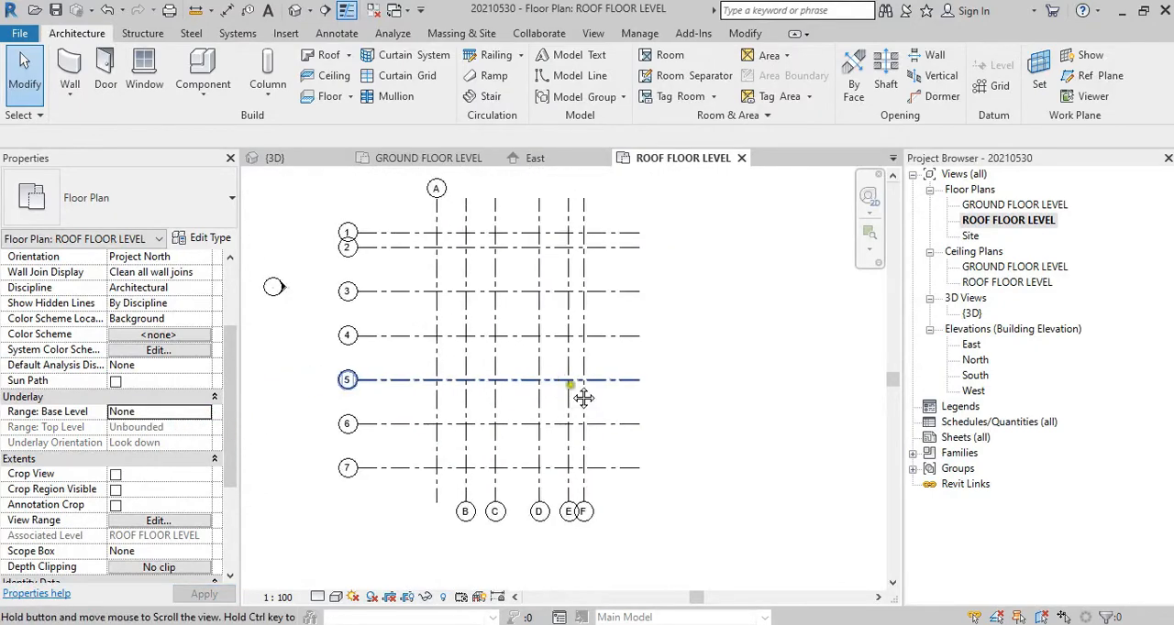
Step: Restore the plan's underlay base level to GROUND FLOOR LEVEL
click(207, 414)
click(147, 443)
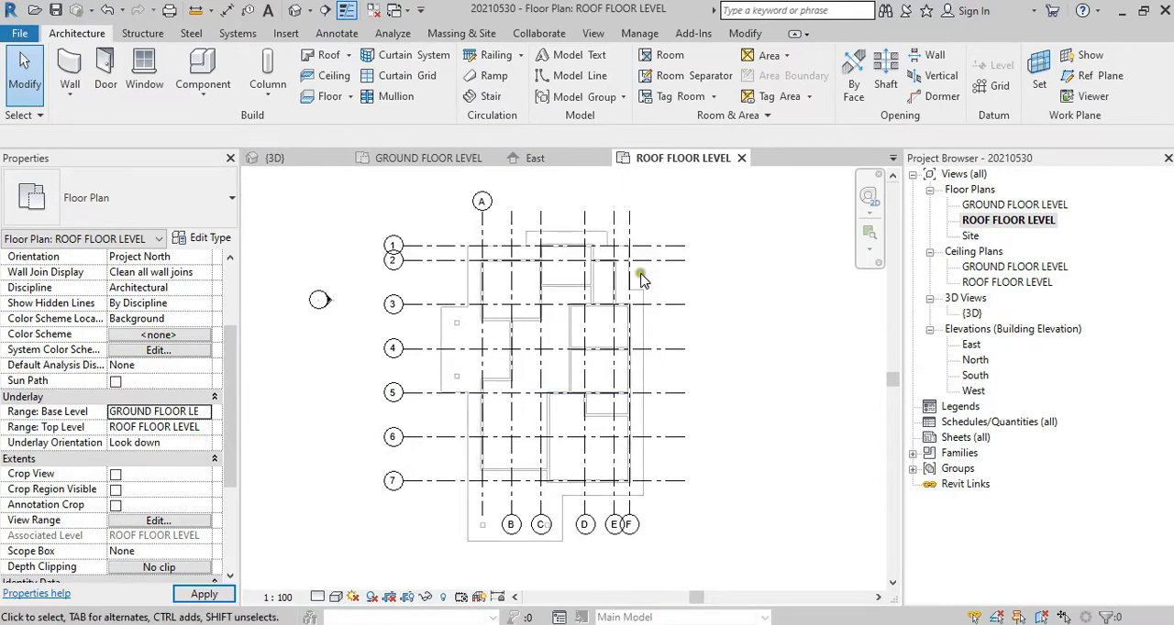
scroll(532, 513, up, 2)
middle_drag(388, 461, 445, 536)
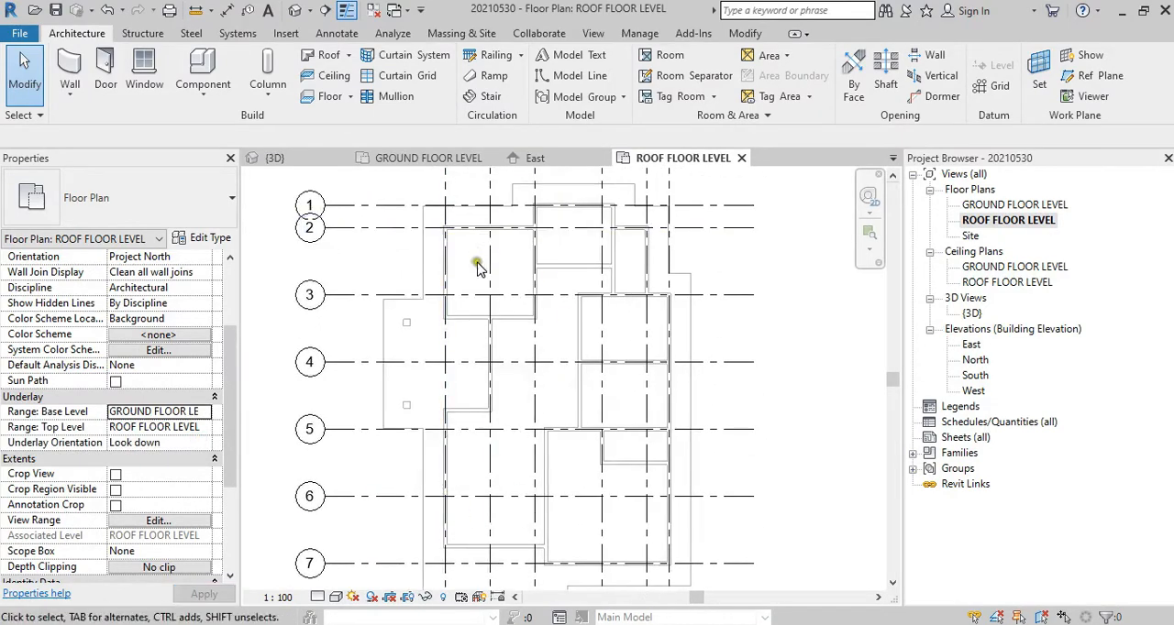
Step: Compare the end positions of grid bubbles A to F in the ROOF FLOOR LEVEL and GROUND FLOOR LEVEL plans
scroll(477, 266, down, 2)
scroll(453, 340, up, 1)
scroll(453, 349, down, 1)
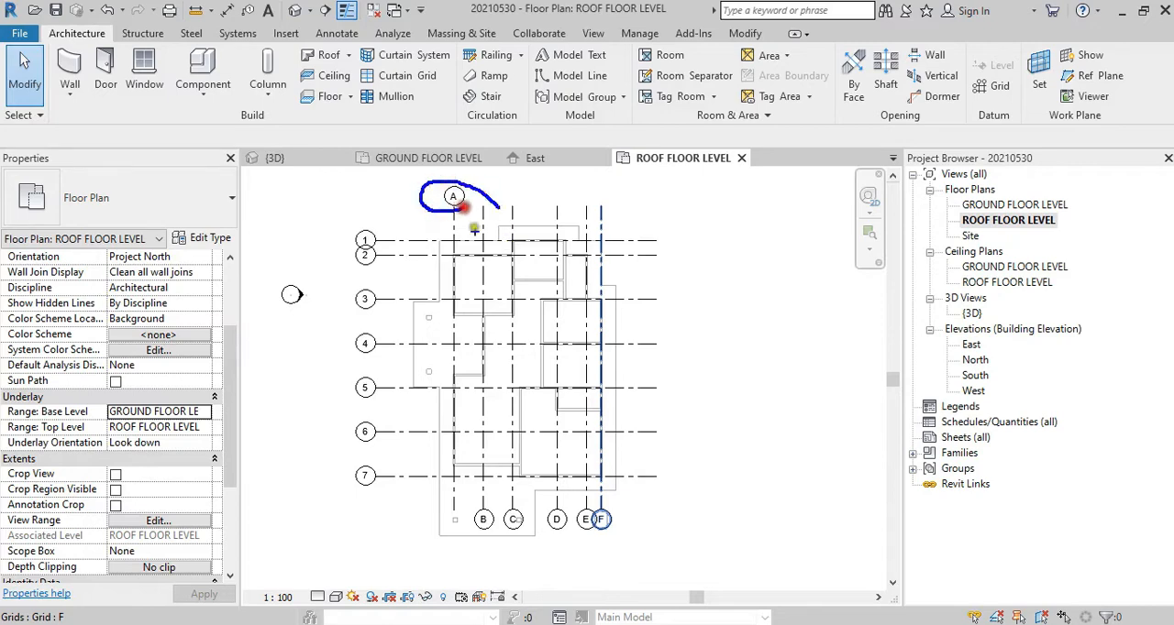
drag(470, 525, 631, 568)
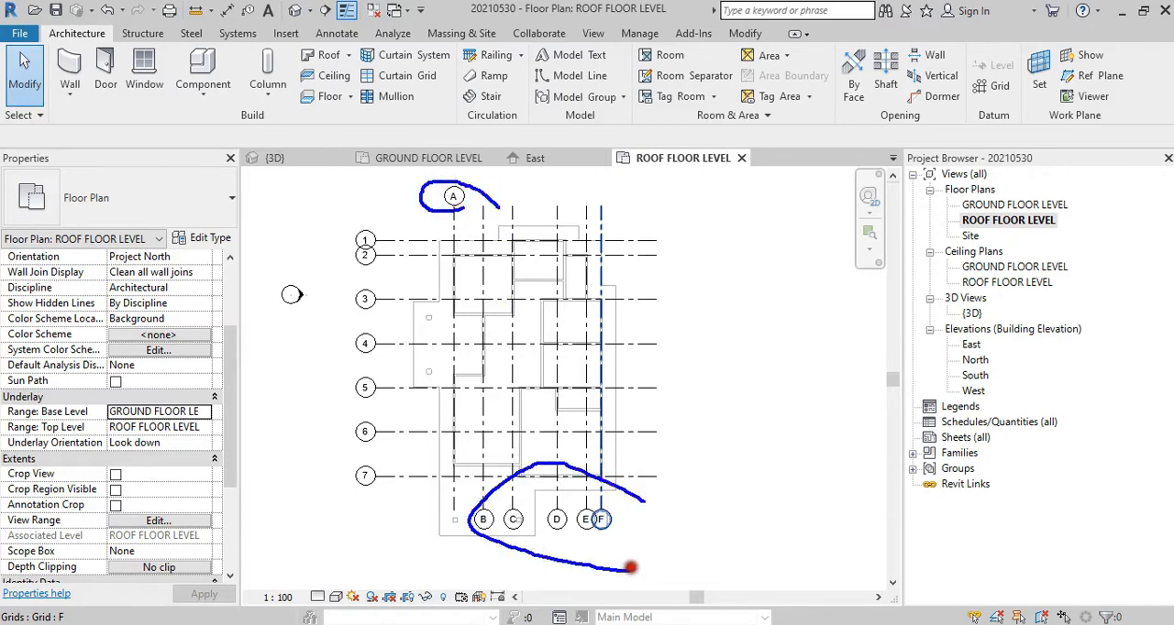
key(Escape)
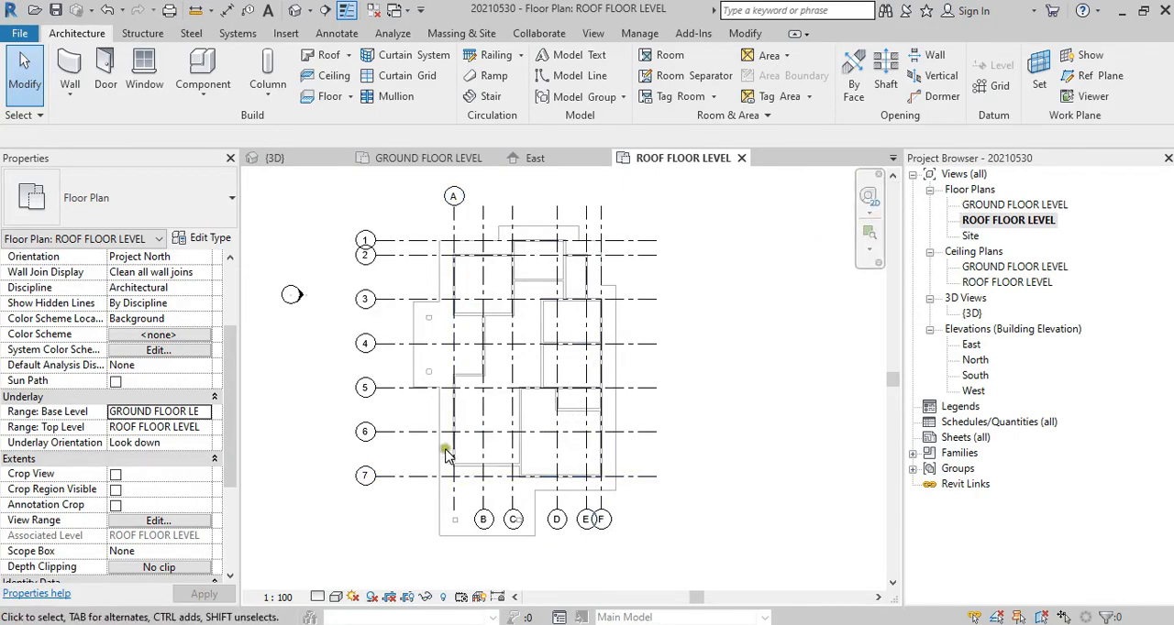
double_click(986, 208)
scroll(550, 367, down, 5)
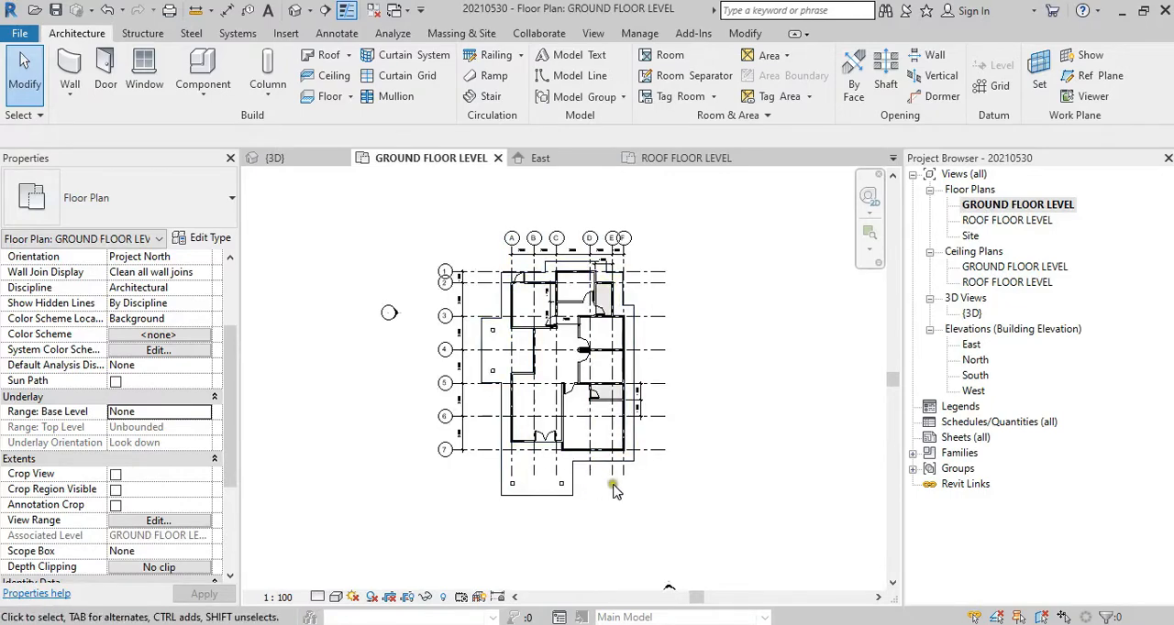
scroll(646, 249, up, 5)
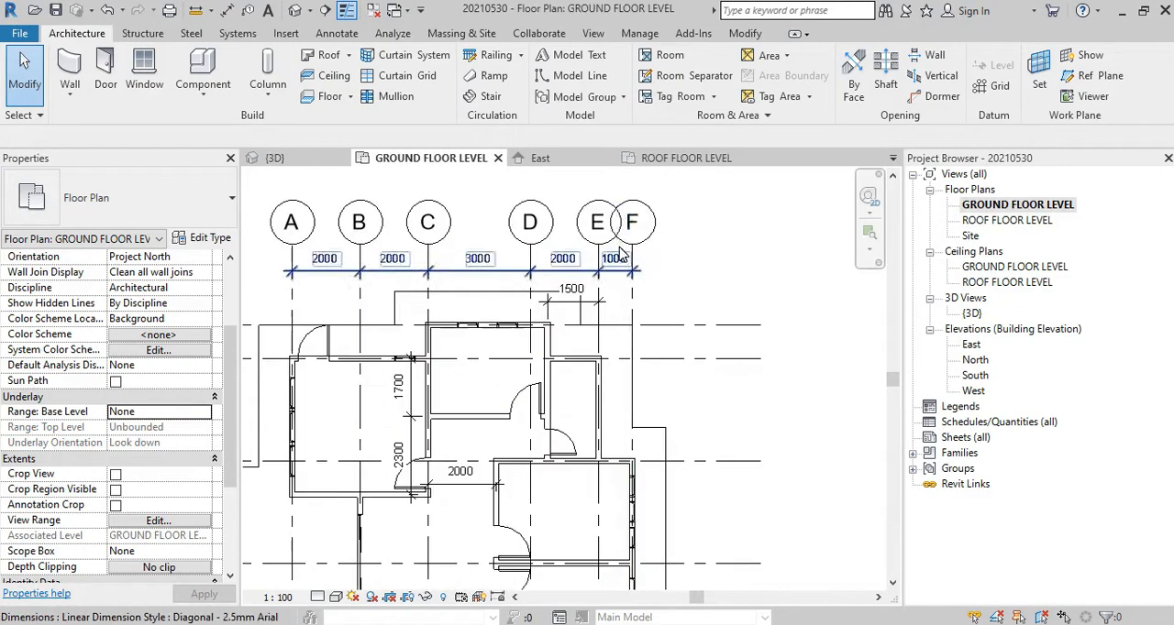
scroll(662, 248, down, 5)
Step: In the ROOF FLOOR LEVEL plan, show grid B's bubble at its upper end and hide the one at its lower end
double_click(1007, 220)
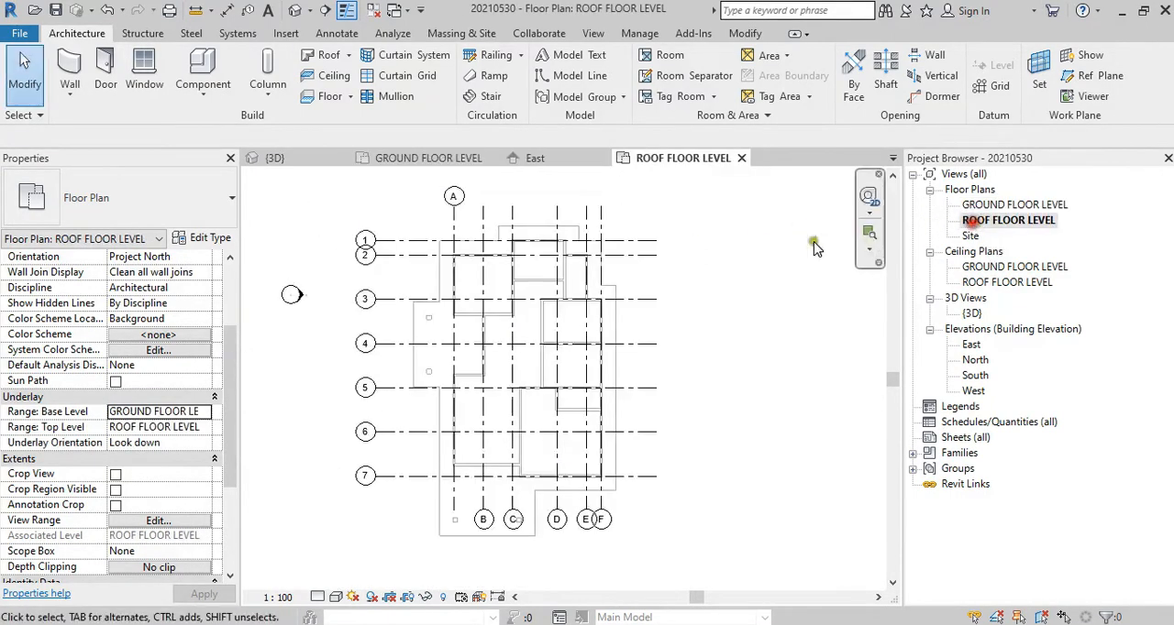
click(484, 225)
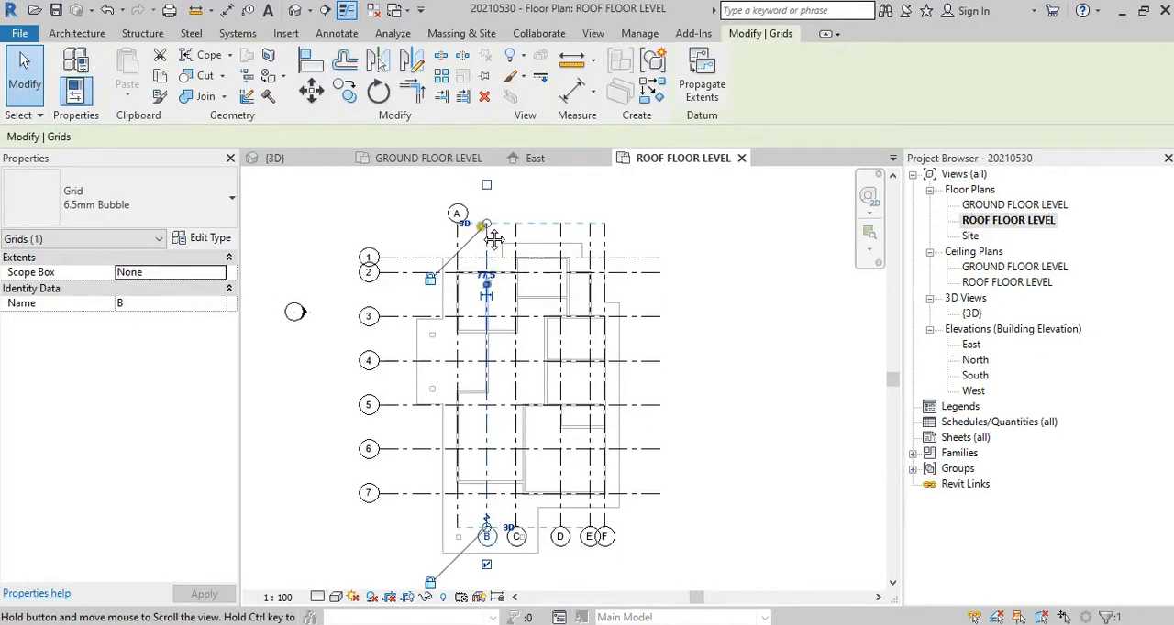
middle_drag(488, 223, 493, 239)
click(486, 185)
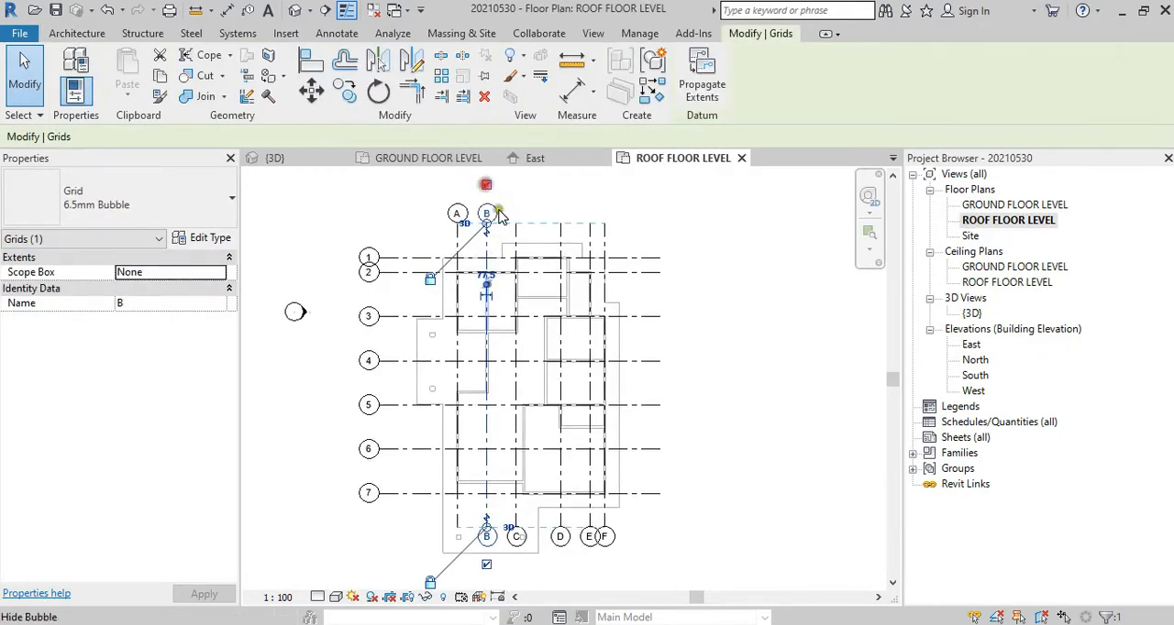
click(486, 565)
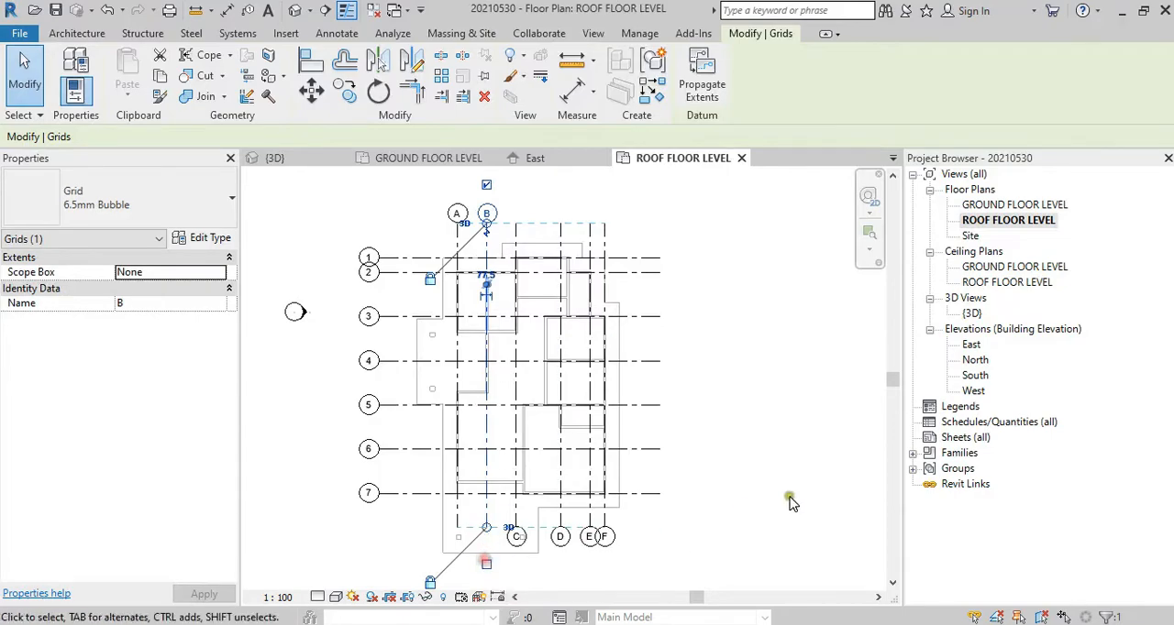
key(Escape)
Step: From the GROUND FLOOR LEVEL plan, propagate the extents of grids A to F to Floor Plan: ROOF FLOOR LEVEL
double_click(1045, 205)
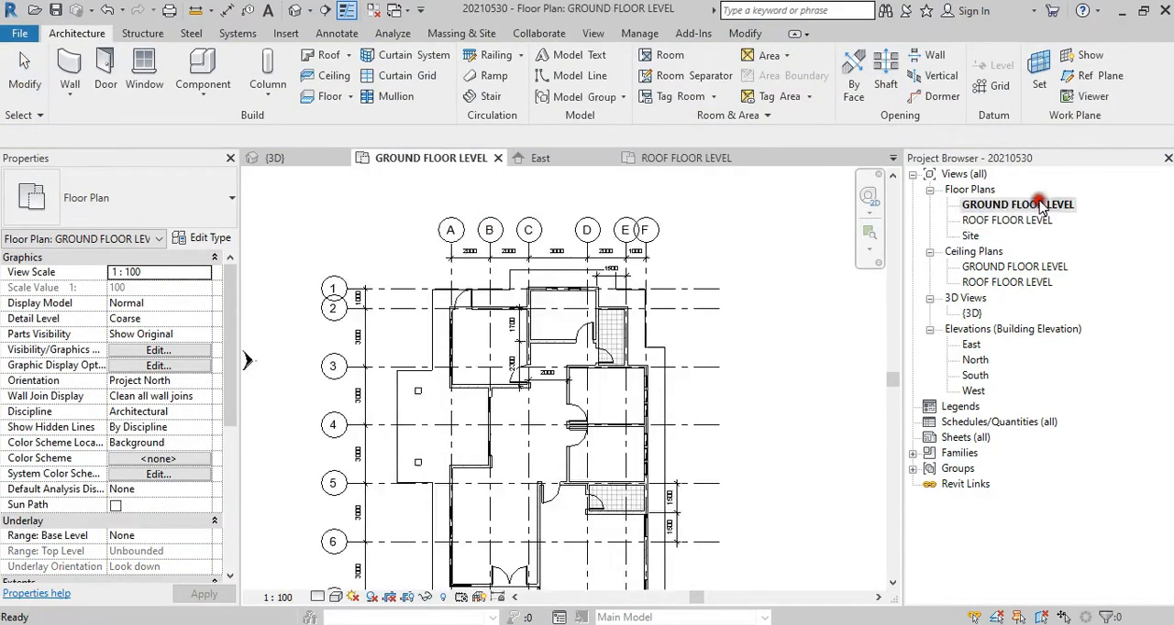
scroll(646, 230, up, 4)
drag(700, 250, 354, 210)
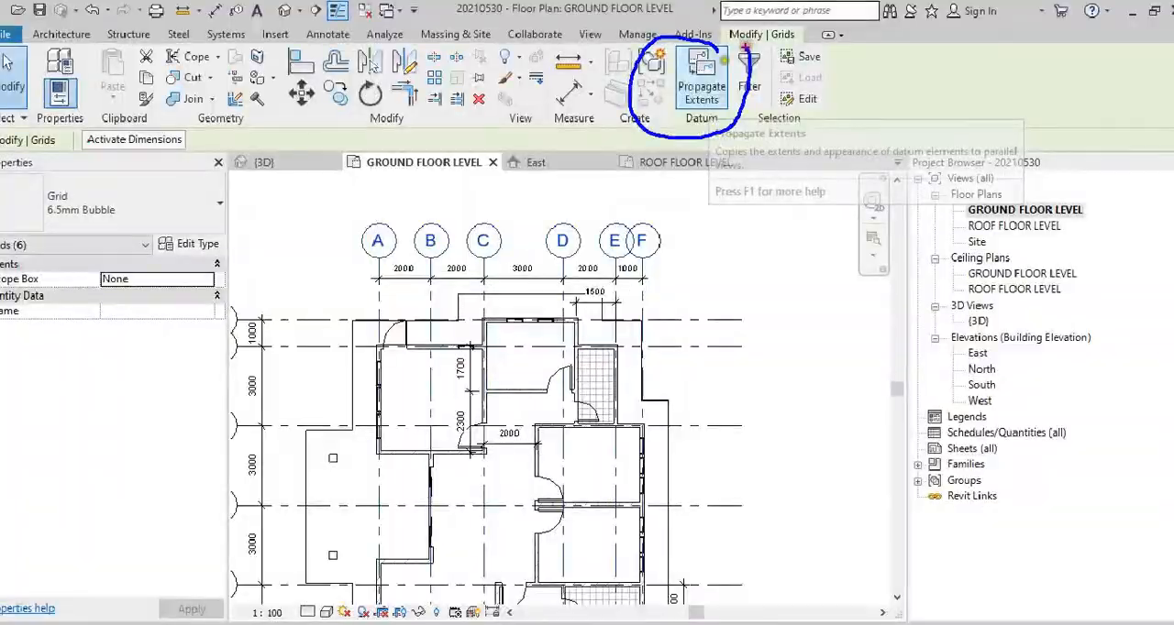
click(662, 156)
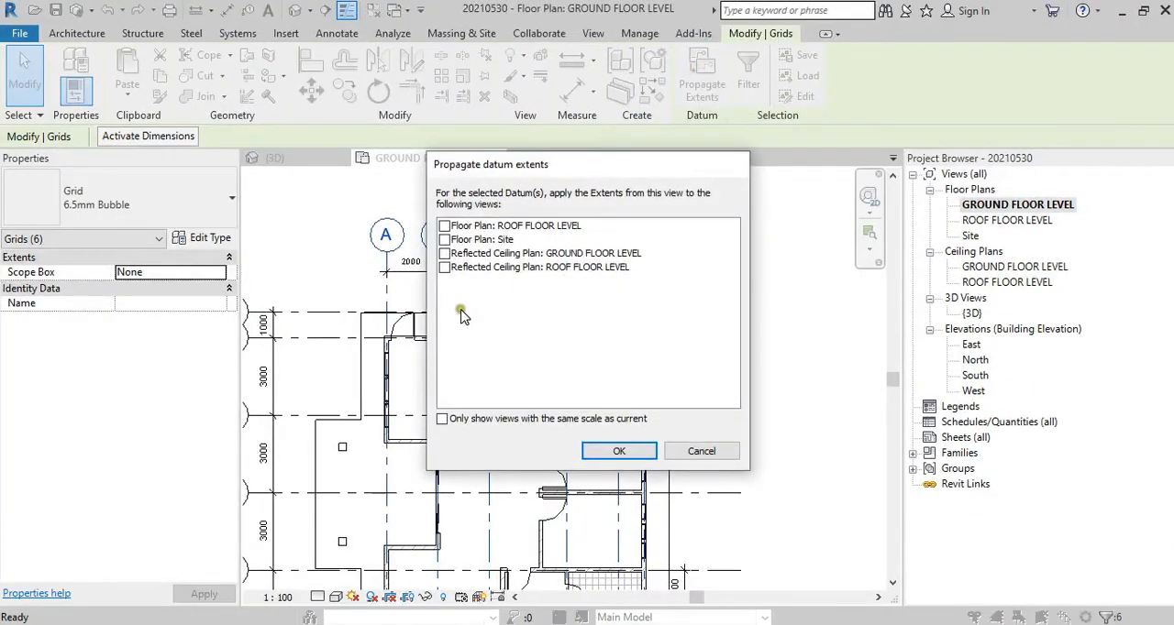
click(444, 227)
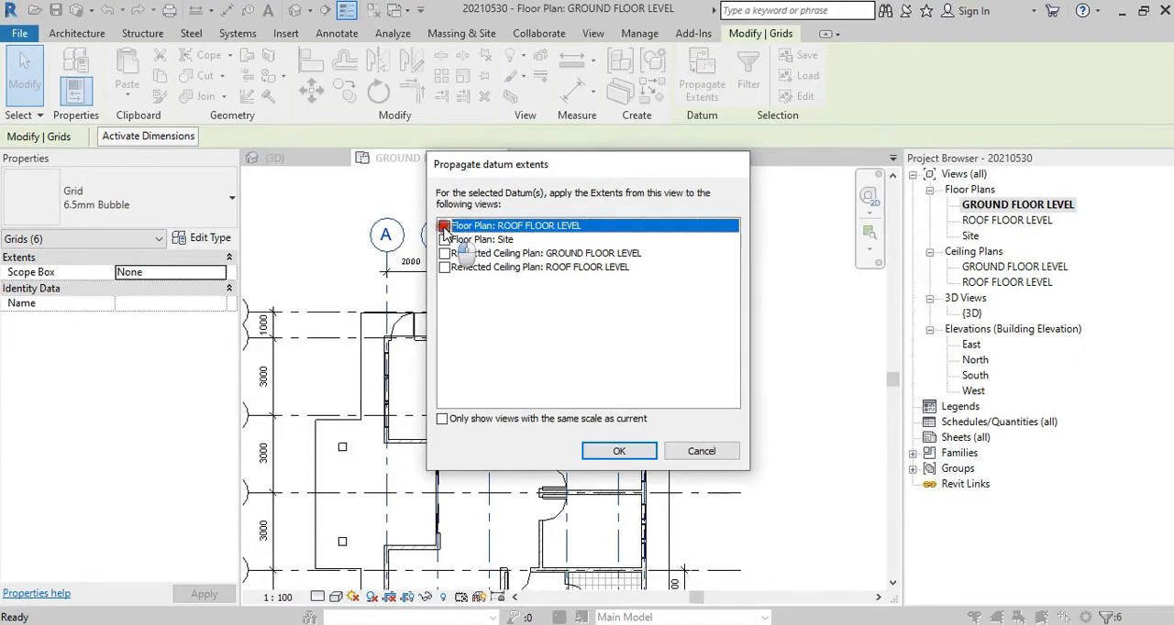
click(618, 449)
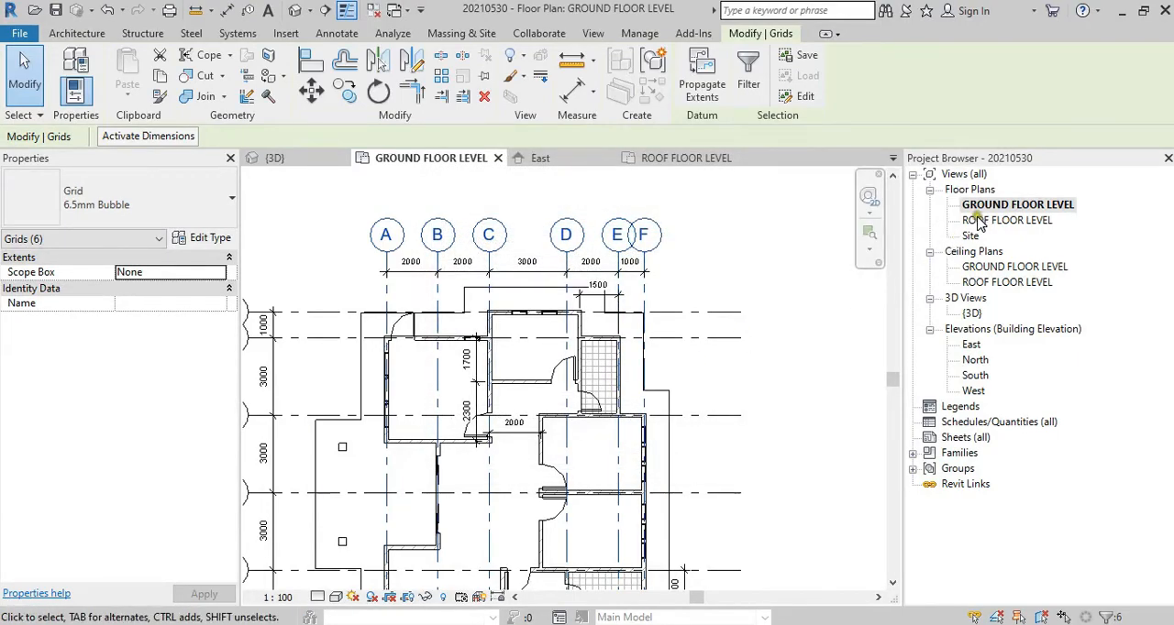
Step: Open the ROOF FLOOR LEVEL plan and check the grid bubbles and the outer outline around the walls
double_click(1007, 220)
scroll(550, 230, up, 2)
click(684, 242)
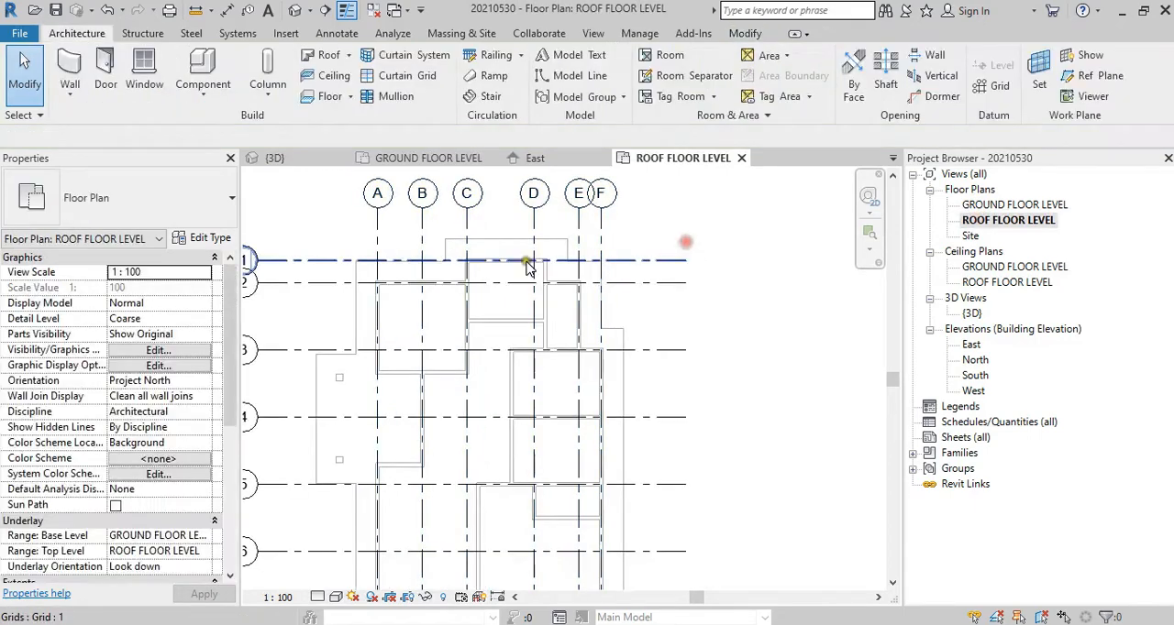
scroll(584, 309, down, 1)
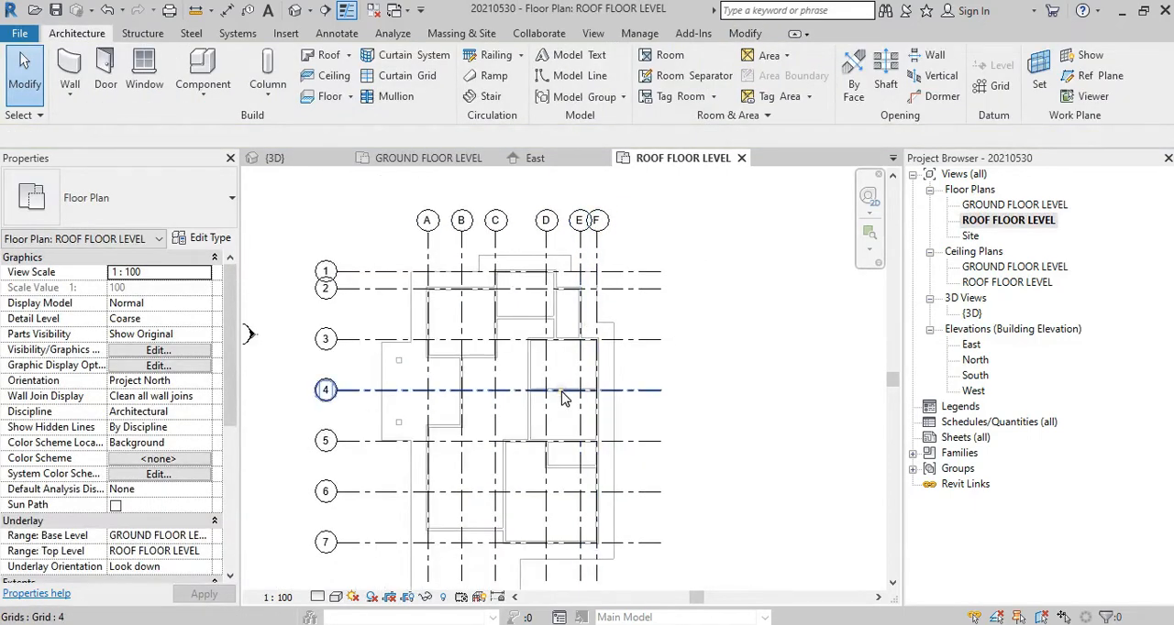
scroll(586, 366, up, 5)
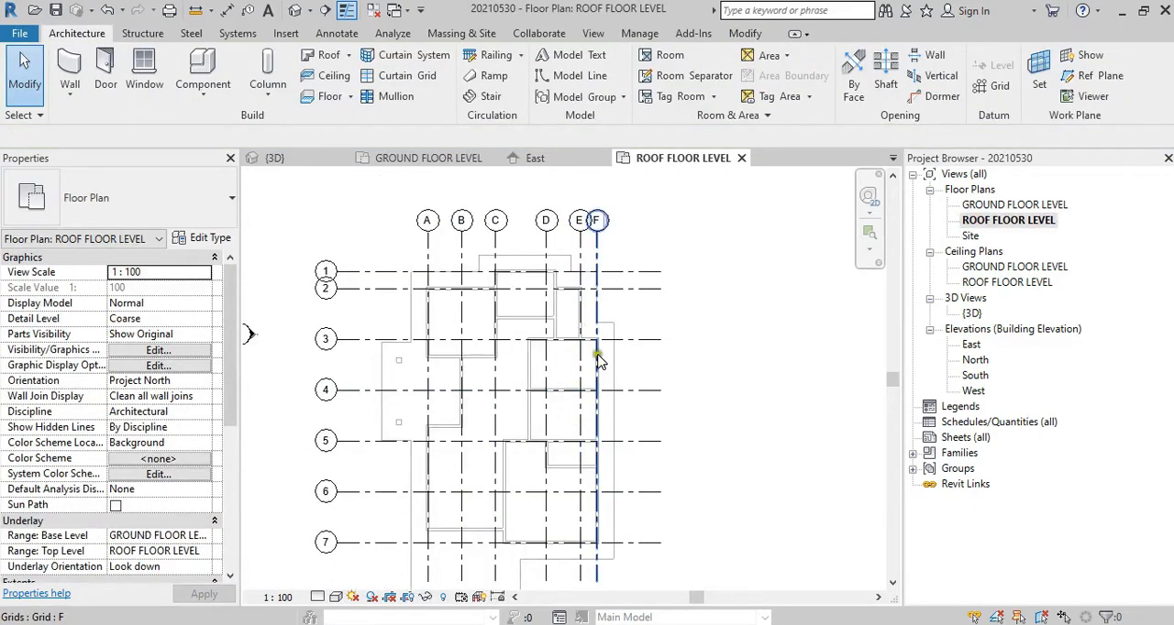
middle_drag(486, 373, 537, 396)
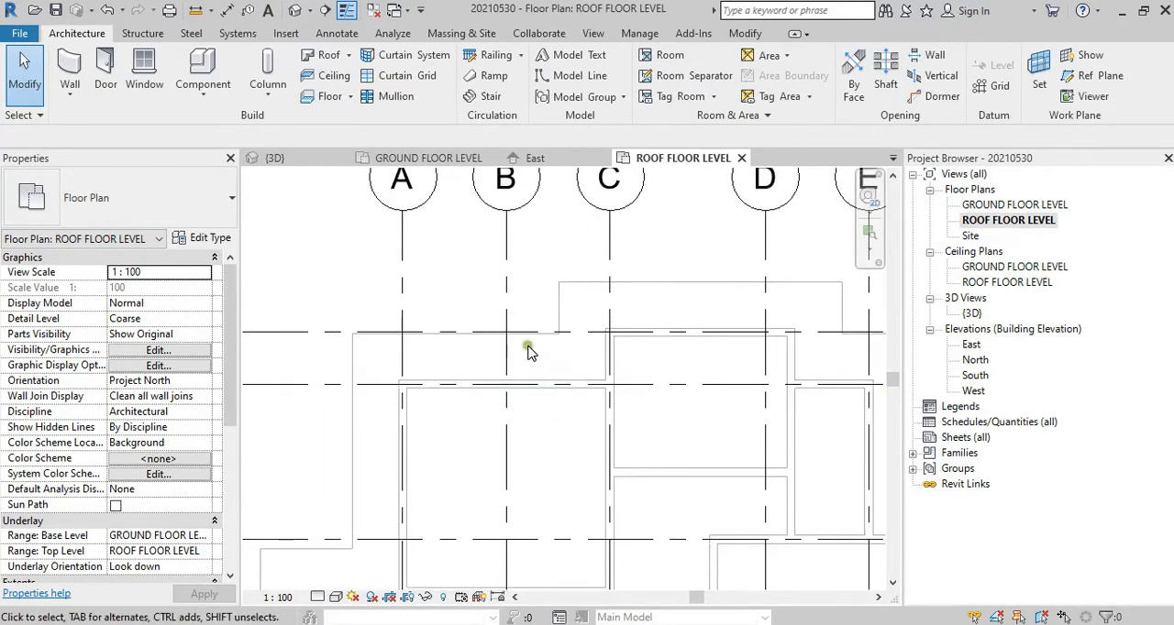
click(402, 206)
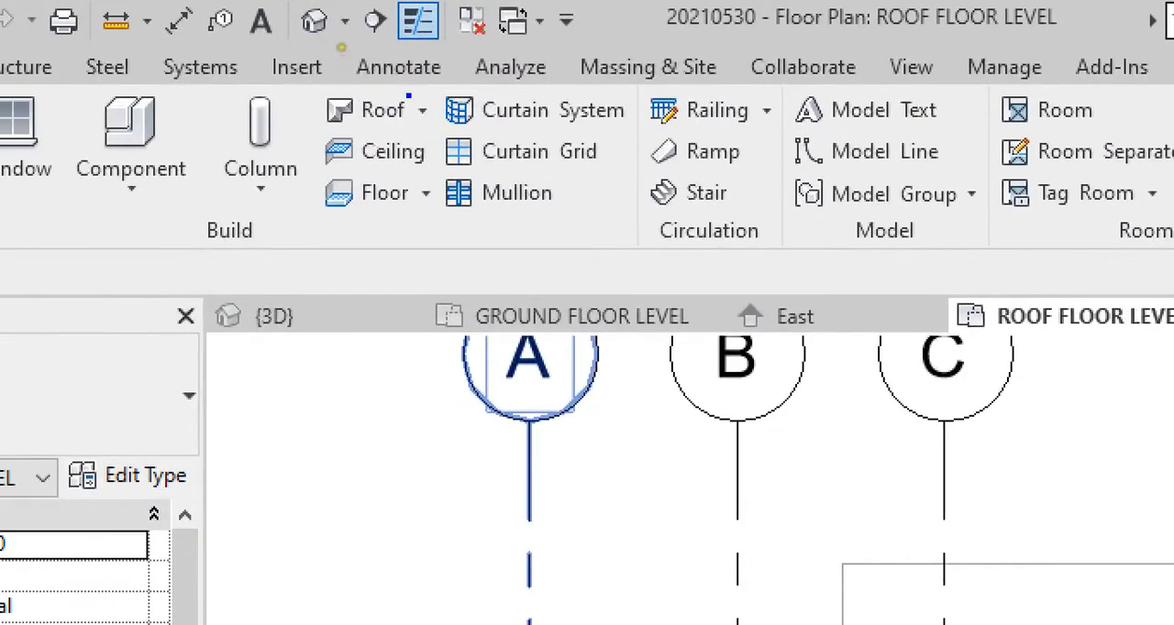
Step: Start a Roof by Footprint and choose the Basic Roof type Generic - 125mm
mouse_move(409, 95)
mouse_down()
mouse_move(365, 46)
mouse_move(426, 180)
mouse_move(465, 133)
mouse_up()
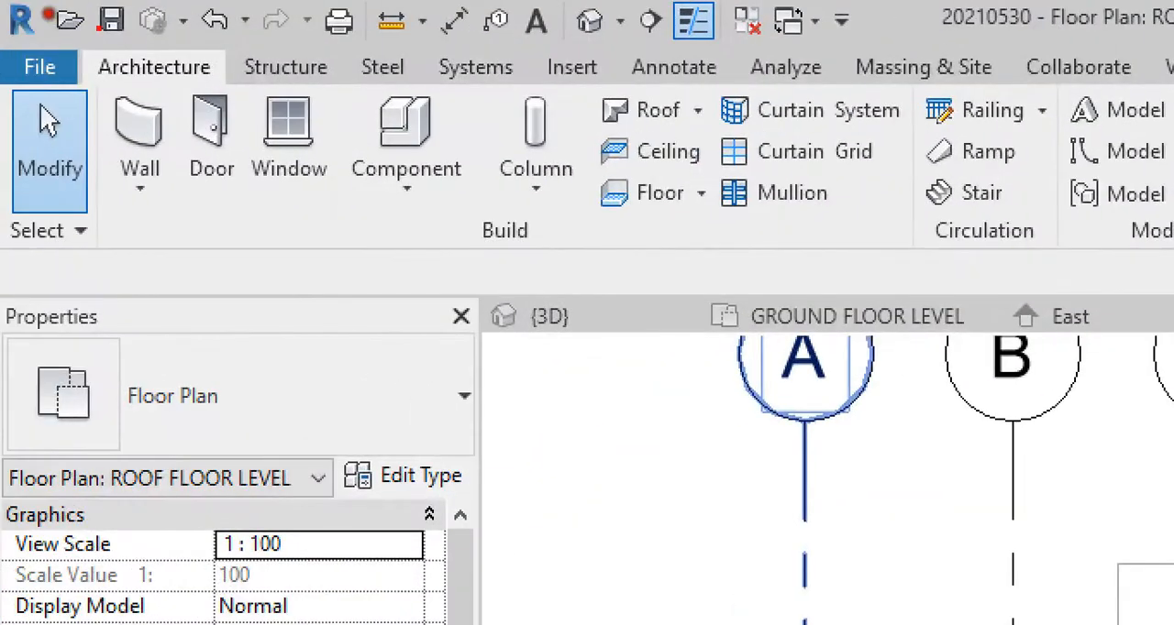
drag(110, 88, 210, 82)
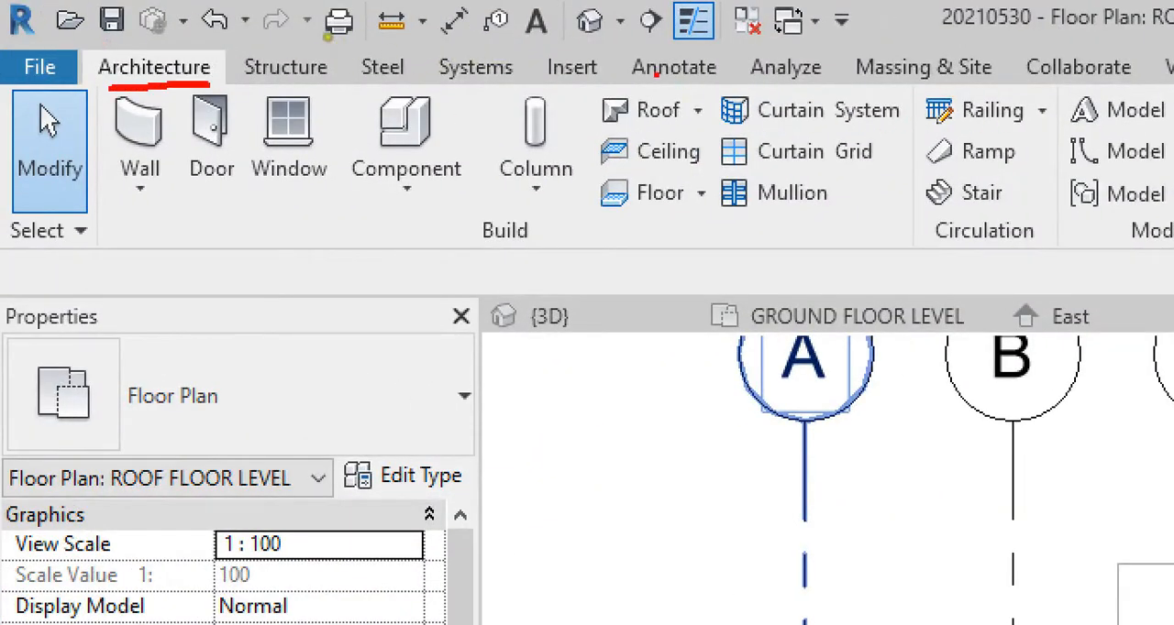
drag(632, 99, 636, 147)
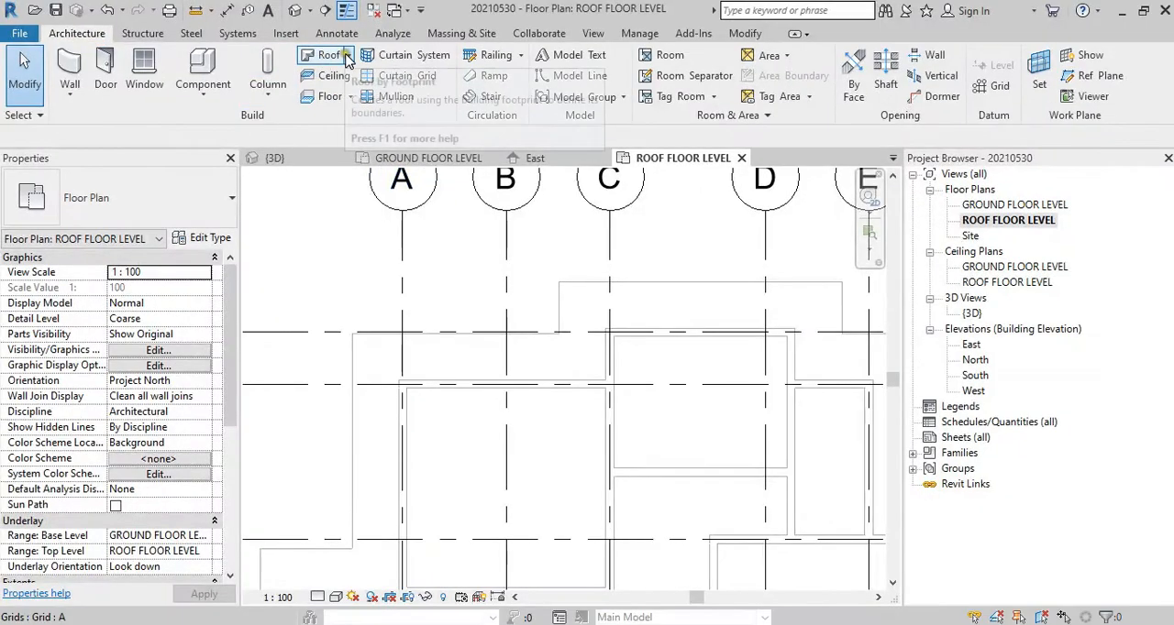
click(347, 56)
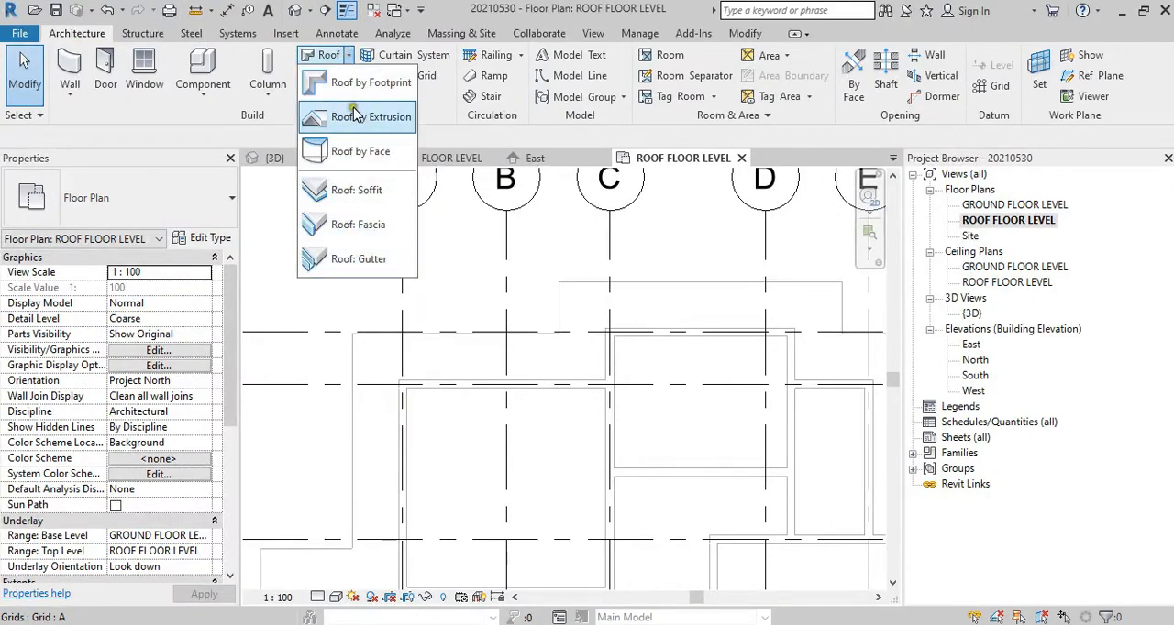
click(355, 83)
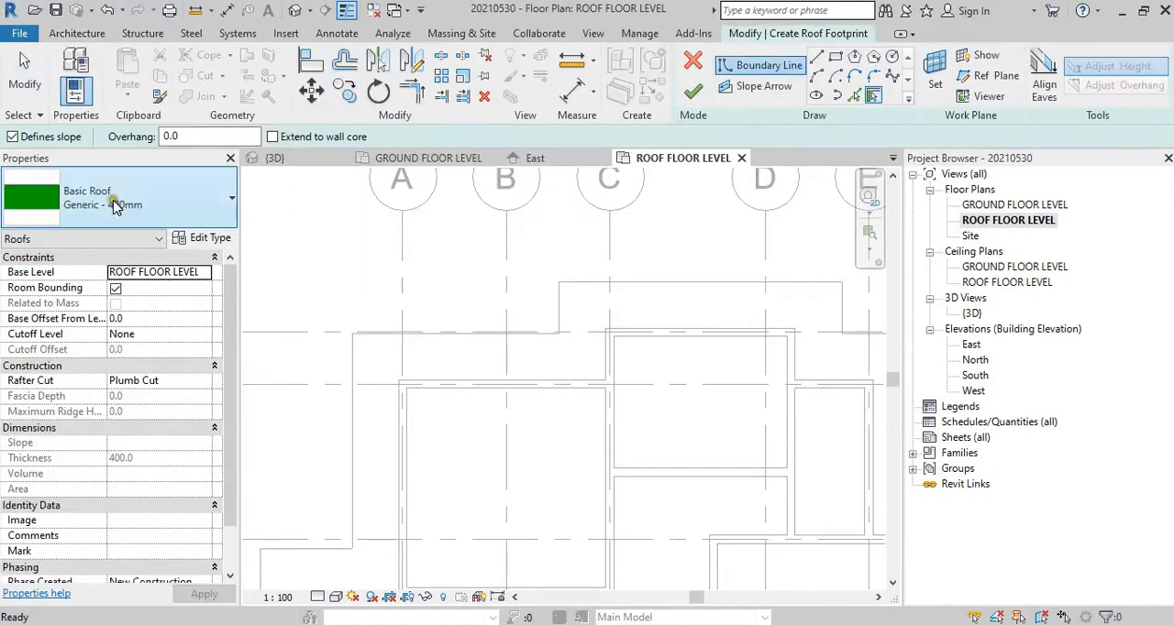
click(160, 203)
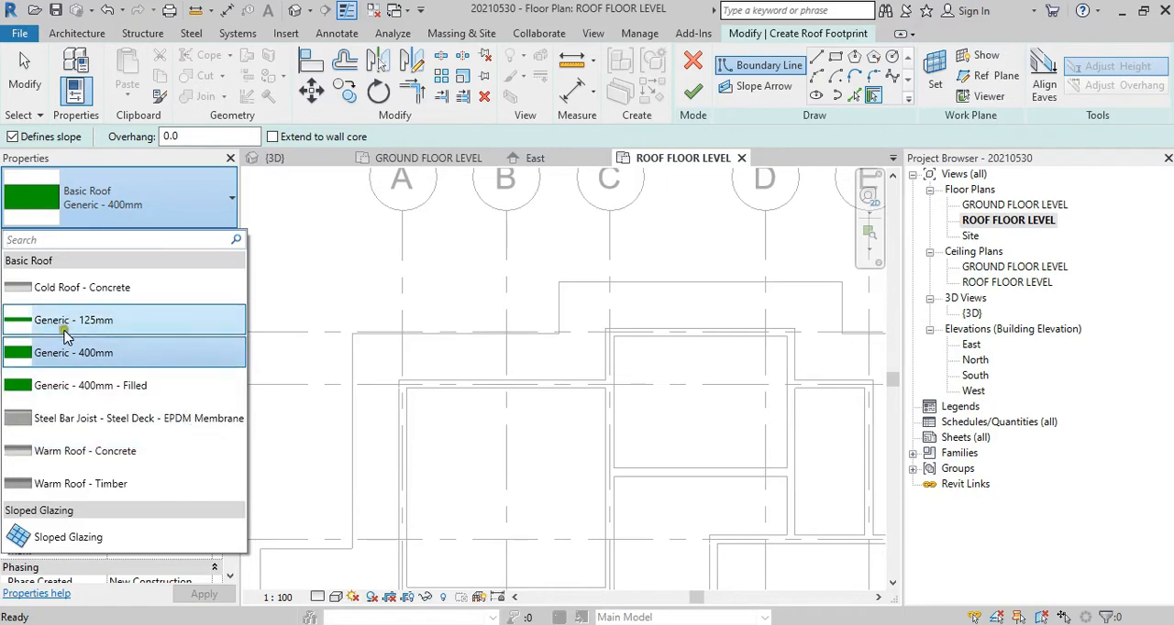
click(118, 327)
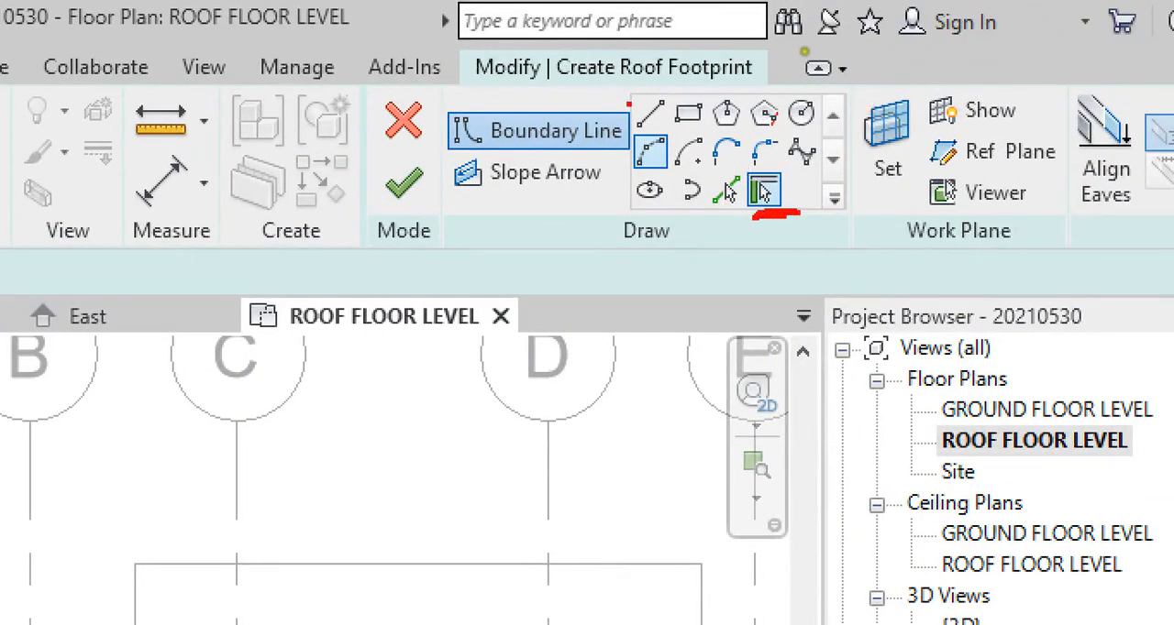
Step: Choose the straight Line tool for the roof boundary and set its offset to 600
drag(641, 91, 658, 136)
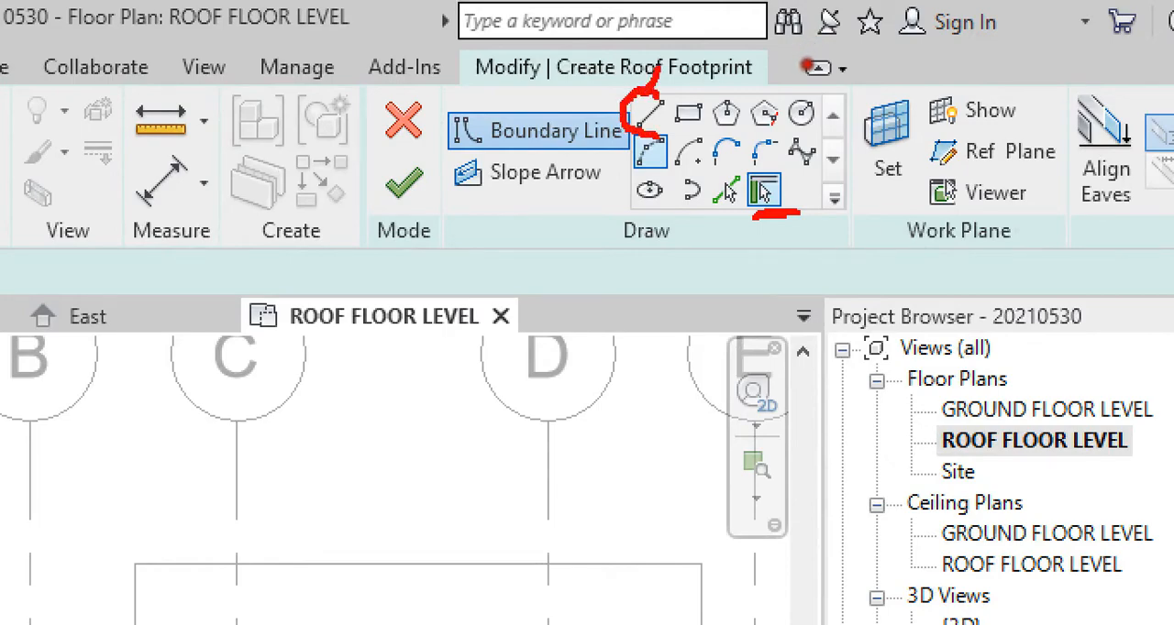
click(763, 191)
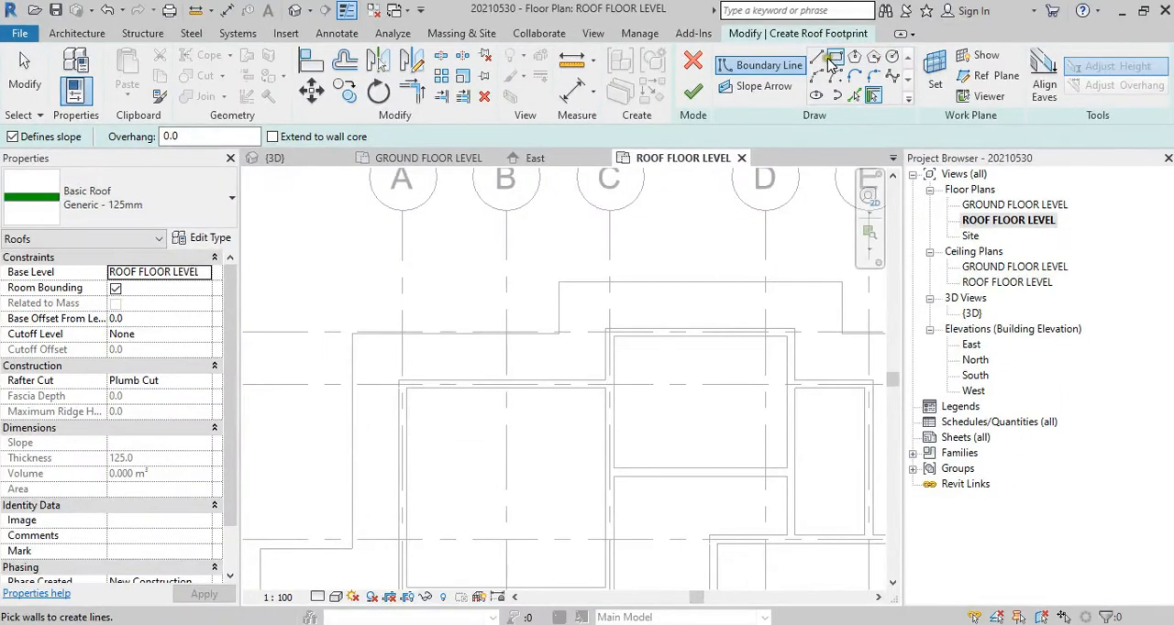
click(816, 59)
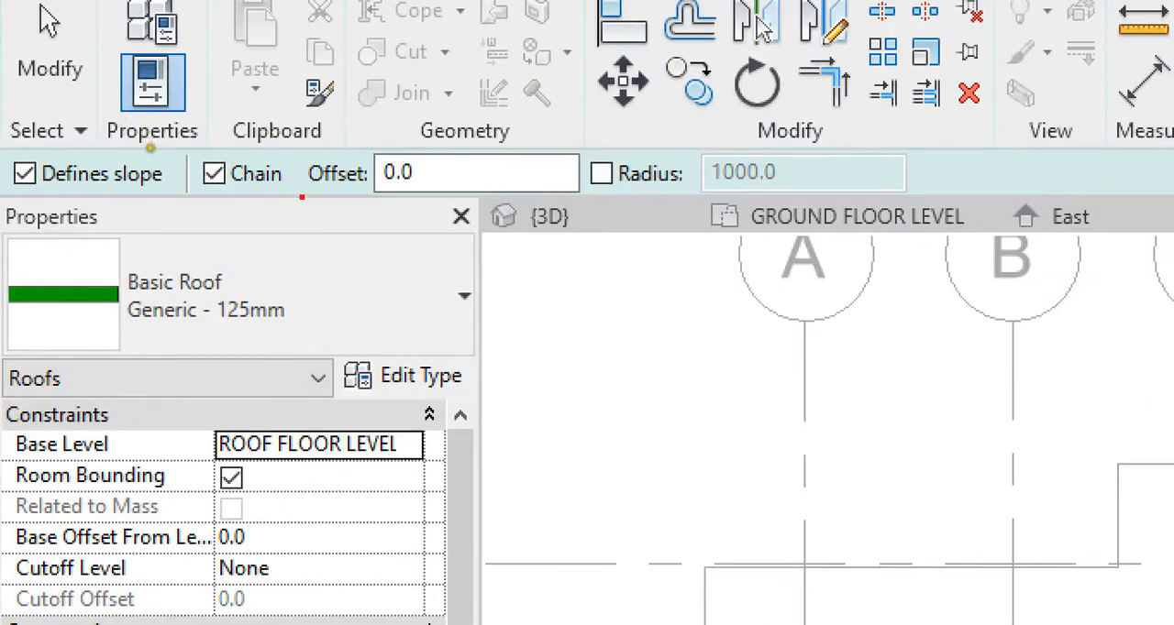
drag(302, 196, 388, 197)
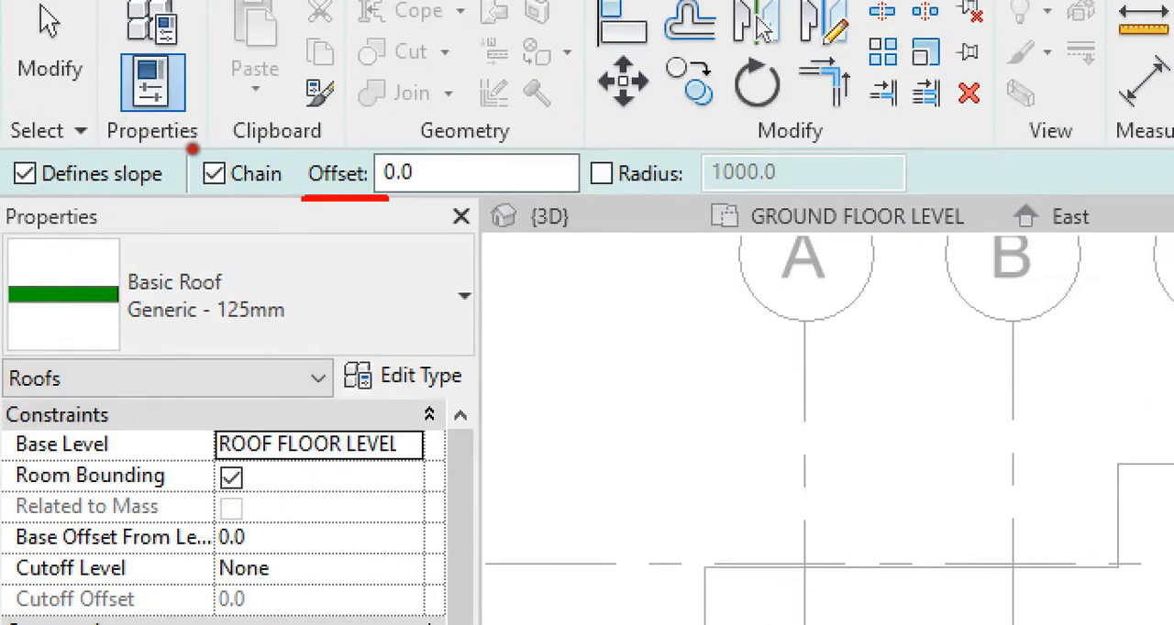
drag(318, 218, 386, 212)
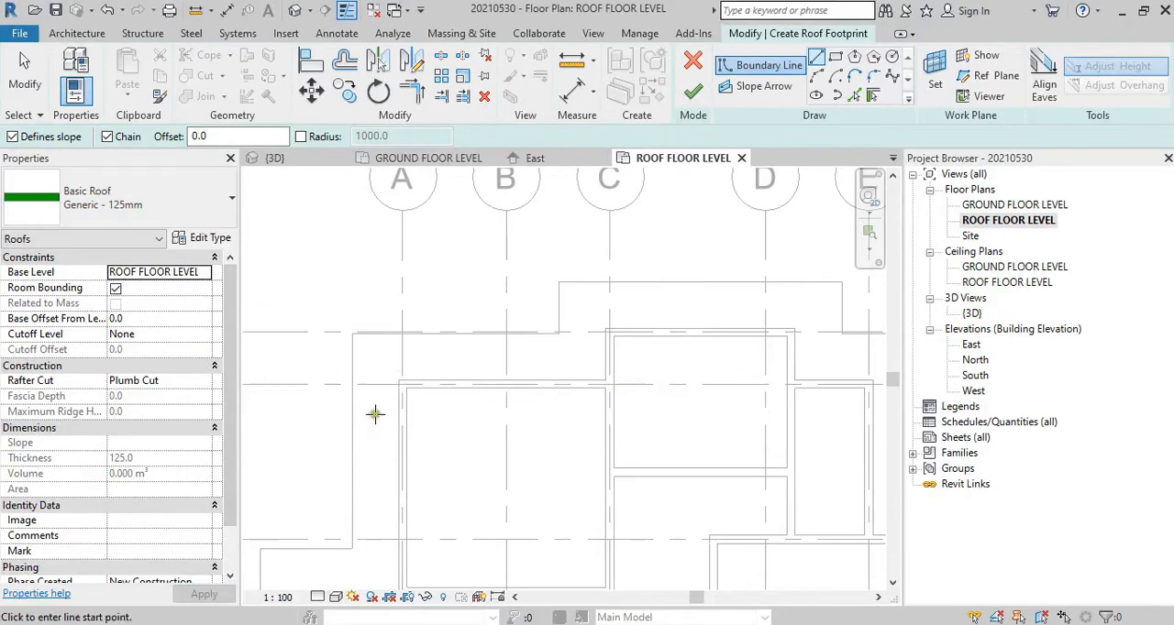
scroll(144, 398, down, 1)
scroll(144, 394, up, 1)
mouse_move(483, 383)
middle_down()
mouse_move(382, 387)
mouse_move(464, 374)
middle_up()
drag(236, 142, 145, 135)
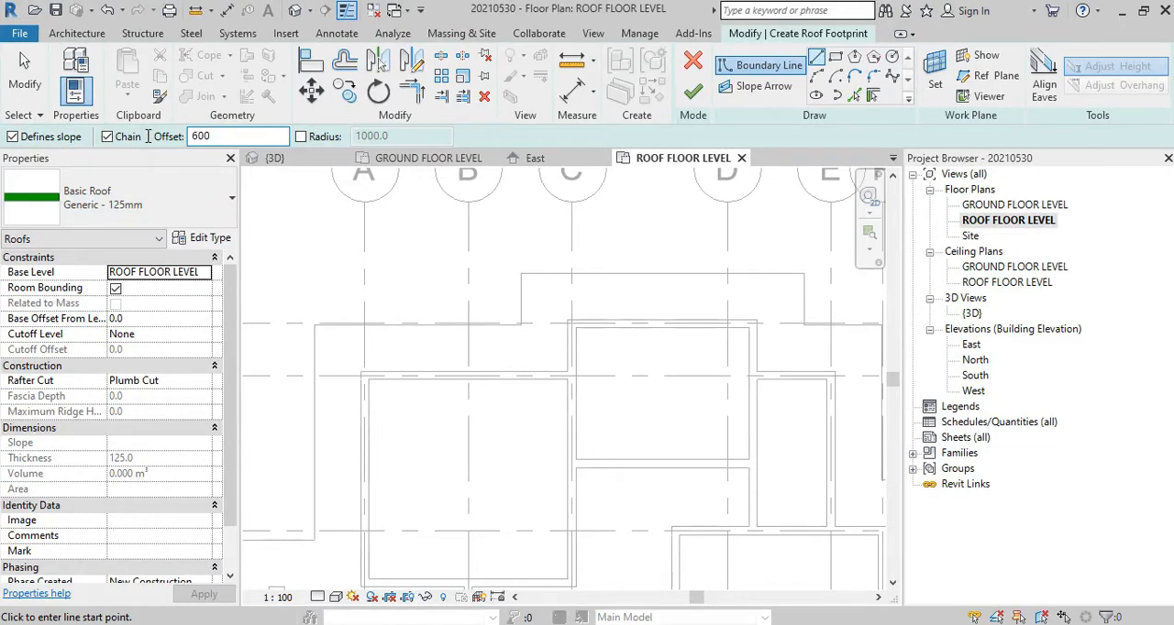
scroll(381, 367, up, 2)
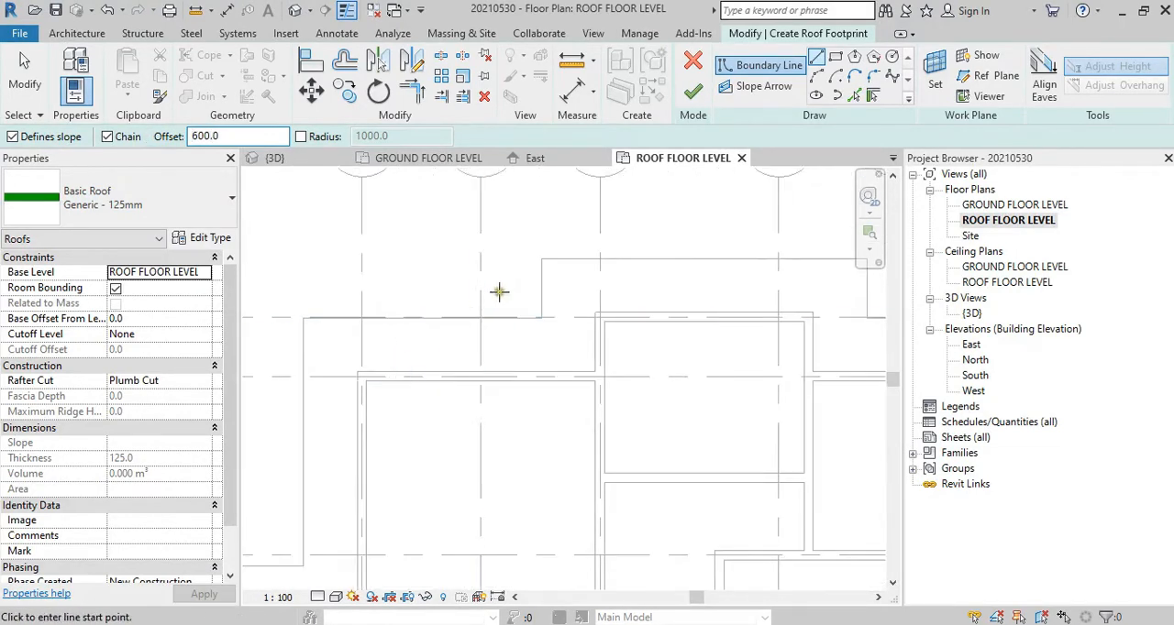
Step: Draw three chained roof boundary lines offset 600 from the outer wall faces, from grid A around the step at C to past D
scroll(430, 368, up, 3)
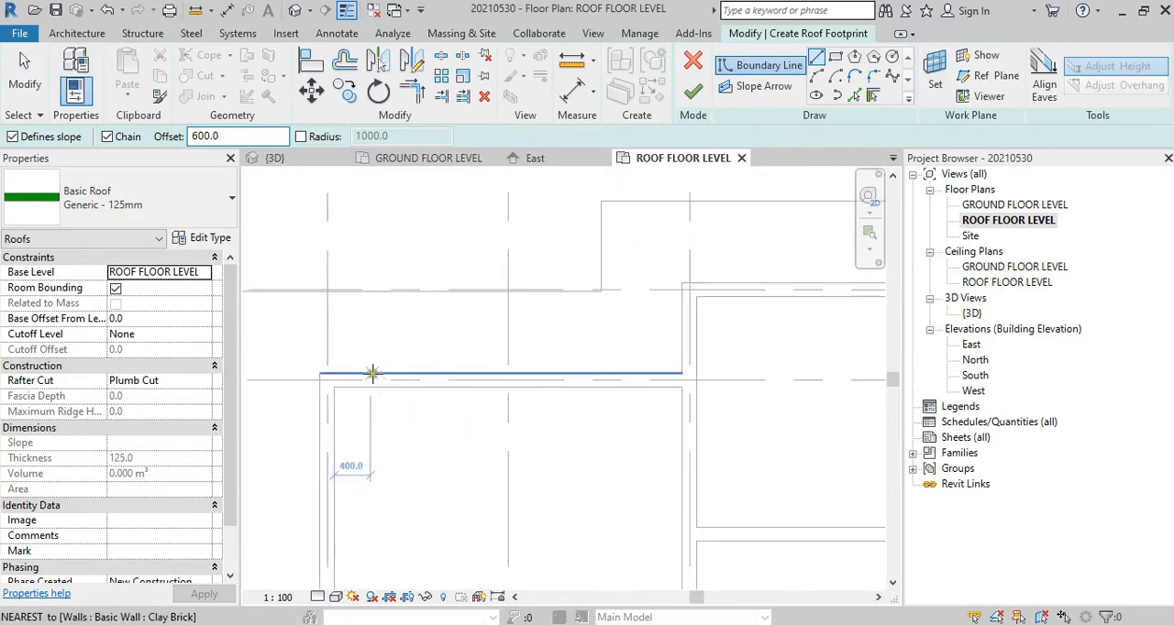
click(315, 373)
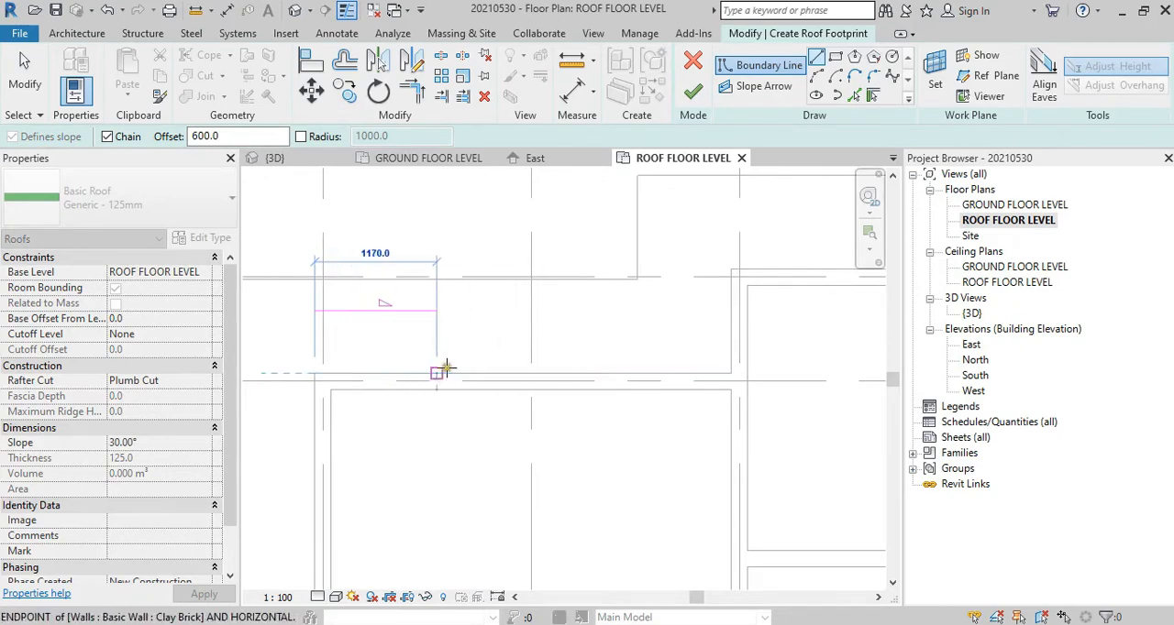
click(730, 372)
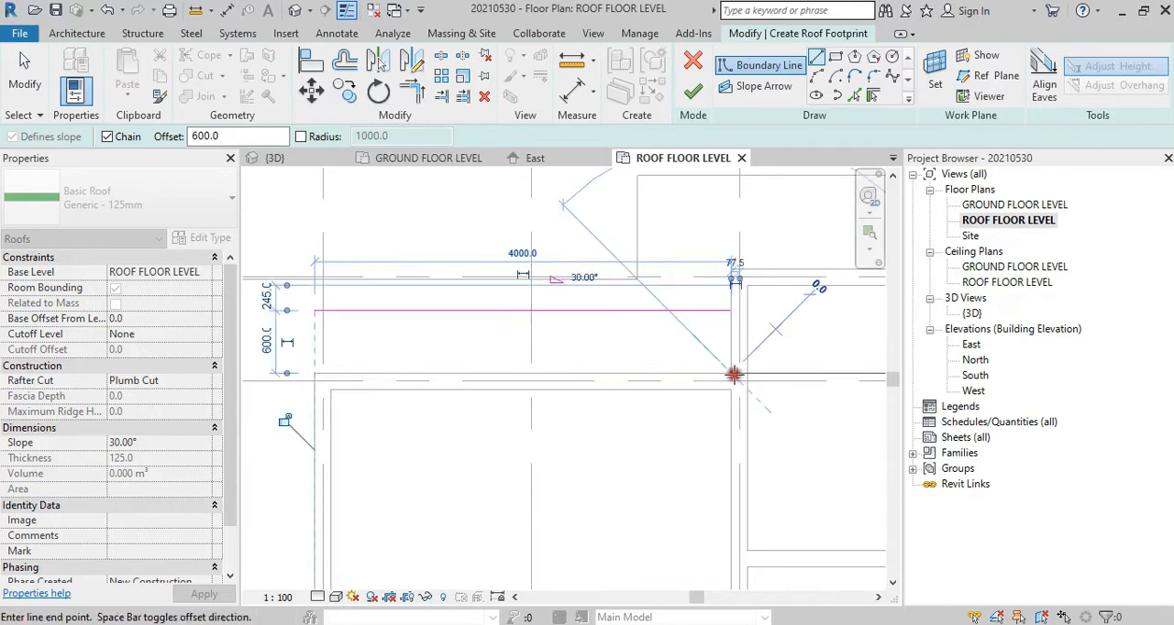
middle_drag(731, 369, 485, 392)
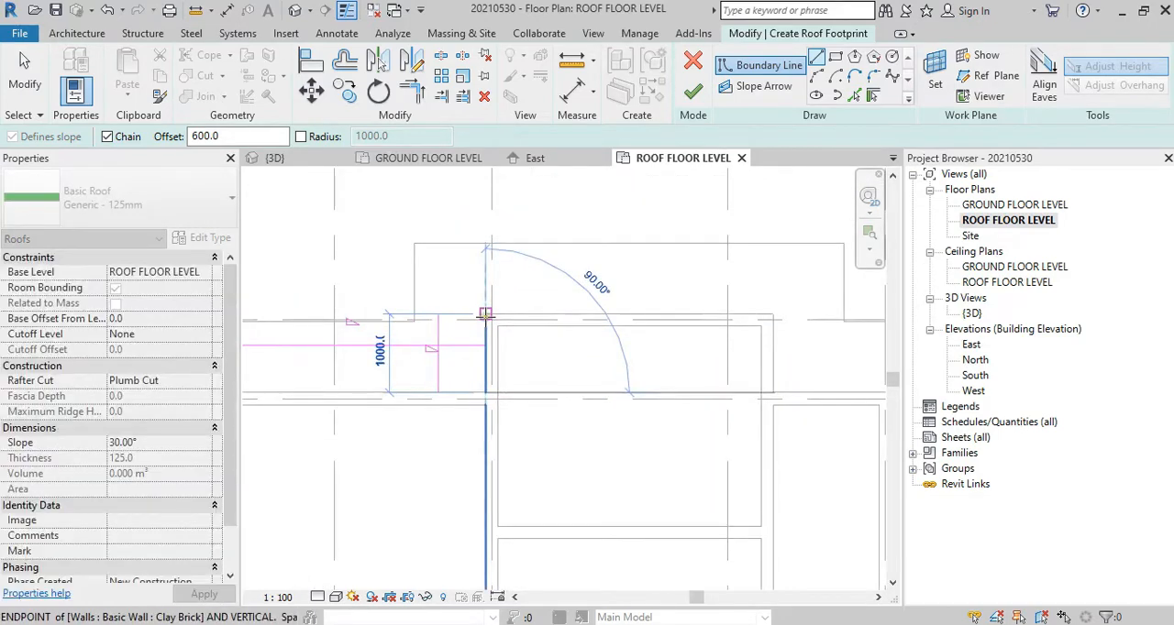
click(486, 315)
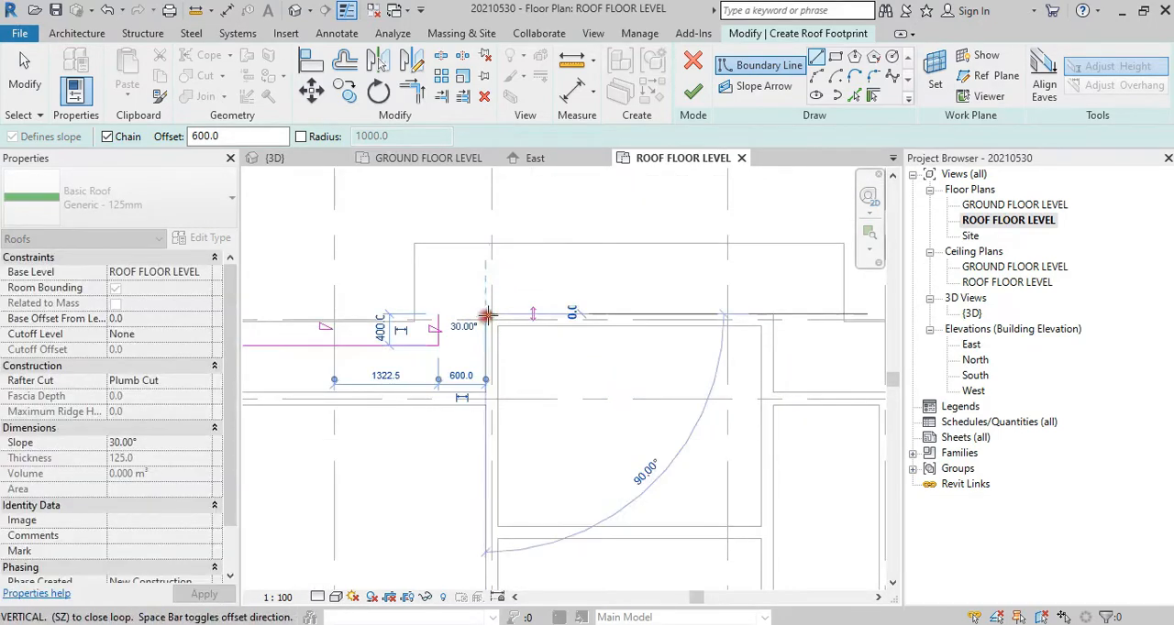
click(772, 314)
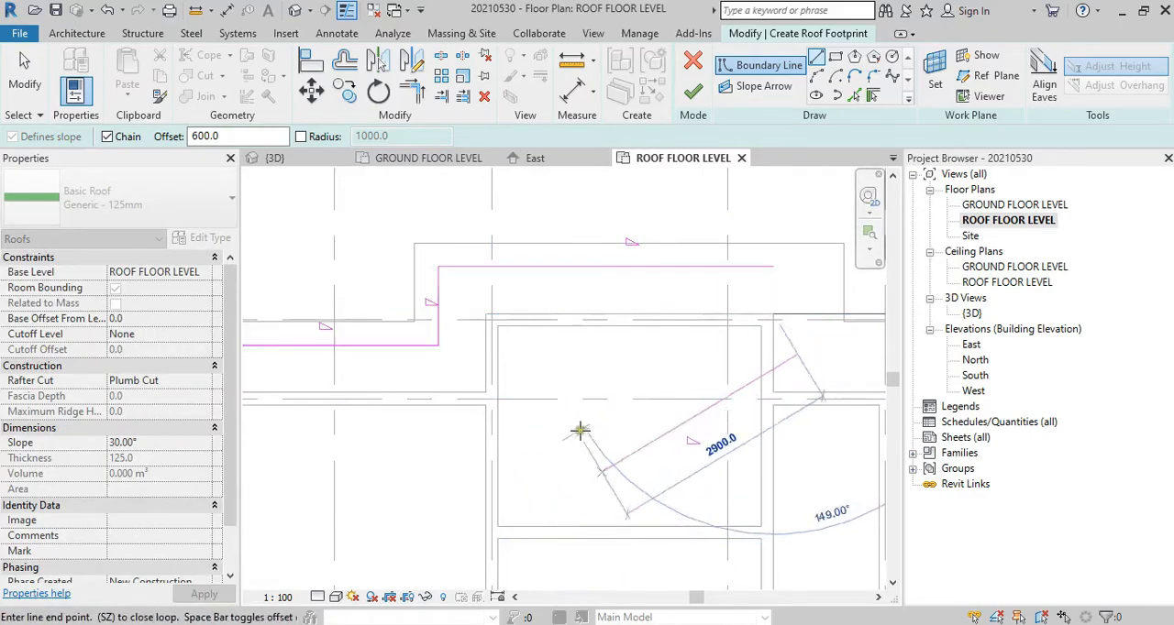
Step: Switch to Nitro Pro and examine how the roof outline runs past the upper walls on sheet A101, then return to Revit
click(695, 624)
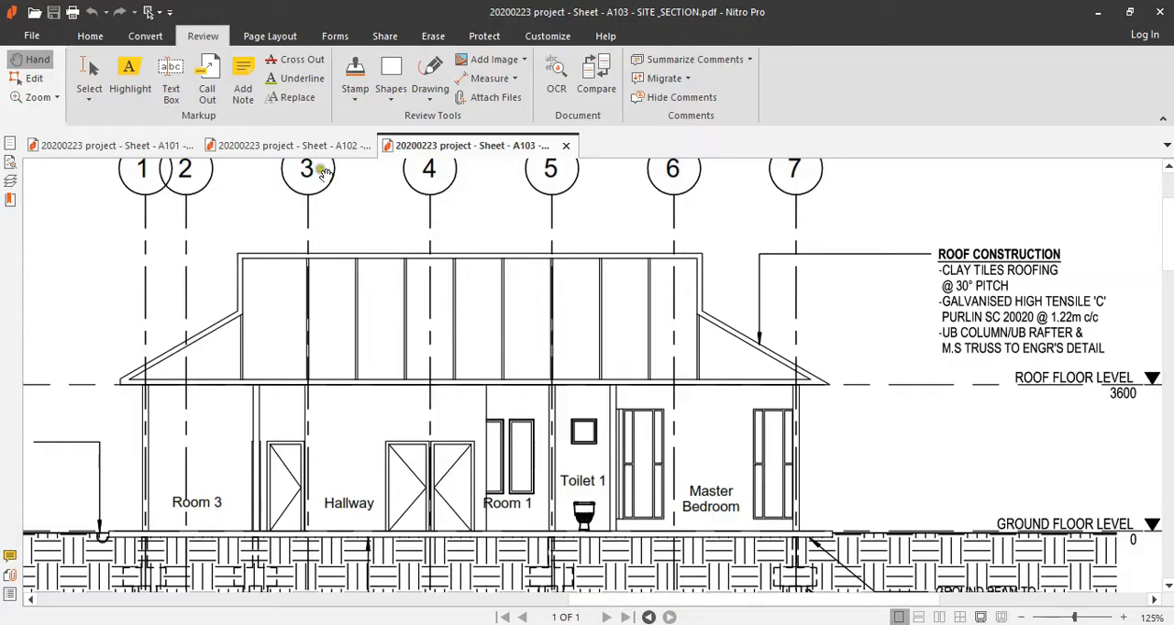
click(151, 151)
scroll(546, 312, up, 8)
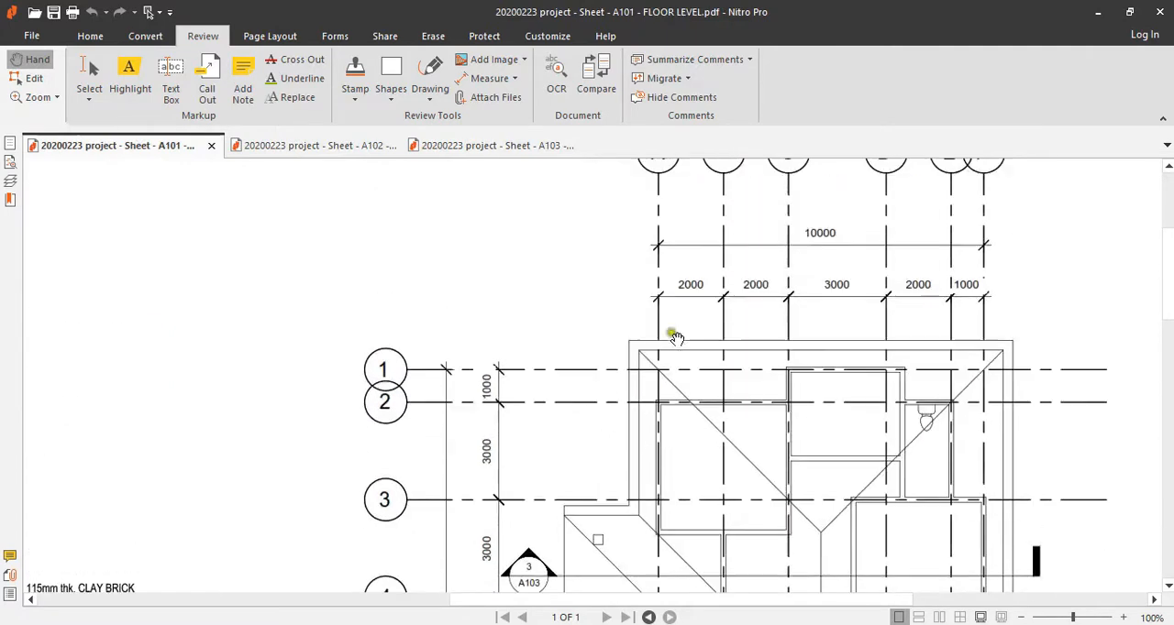
scroll(755, 331, down, 3)
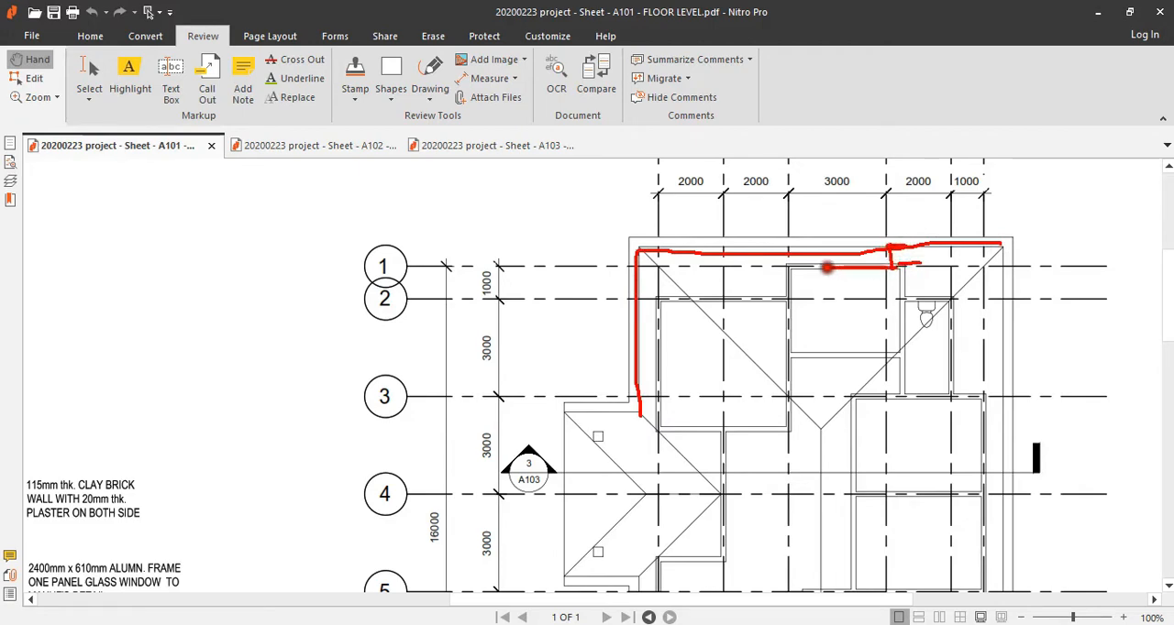
key(Escape)
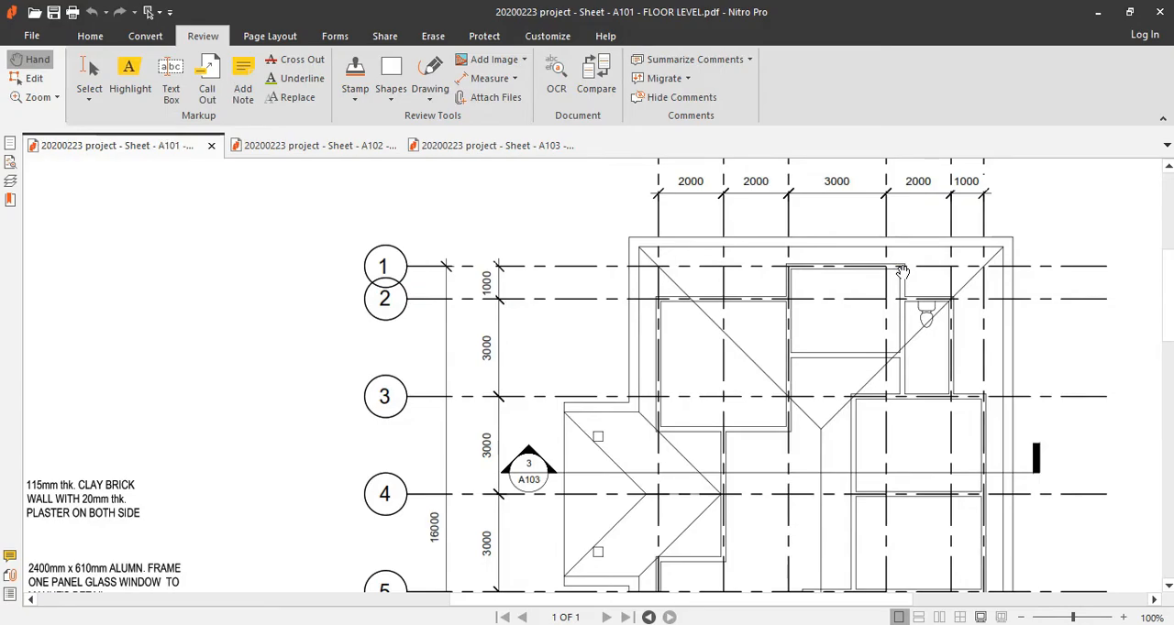
key(ctrl+Tab)
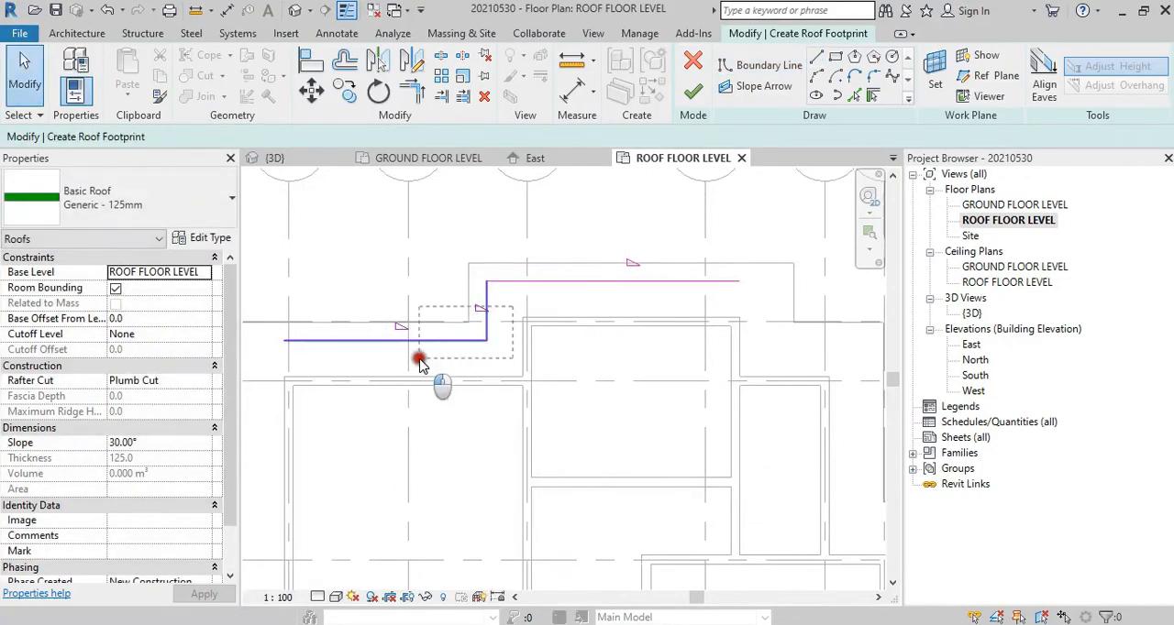
Step: Delete the three roof boundary lines sketched around the upper walls
key(Tab)
click(395, 345)
key(Delete)
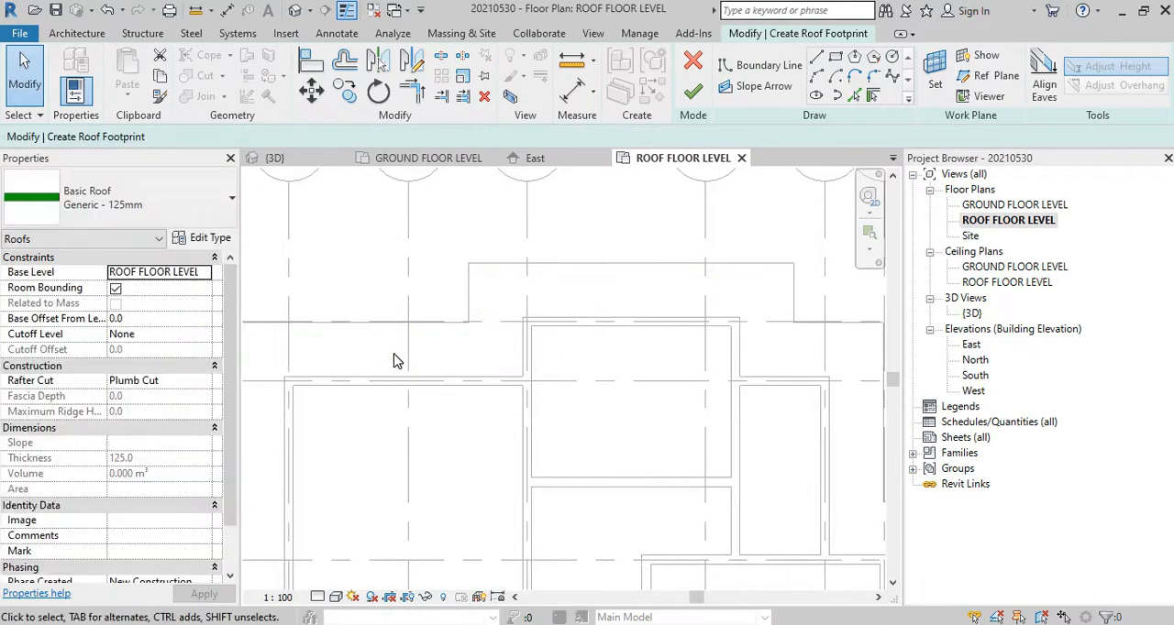
Step: Draw a straight slope-defining roof boundary line offset 900 outward from the uppermost wall, corner to corner between grid C and past D
scroll(423, 365, down, 3)
mouse_move(511, 363)
middle_down()
mouse_move(532, 354)
mouse_move(552, 296)
middle_up()
scroll(547, 293, down, 1)
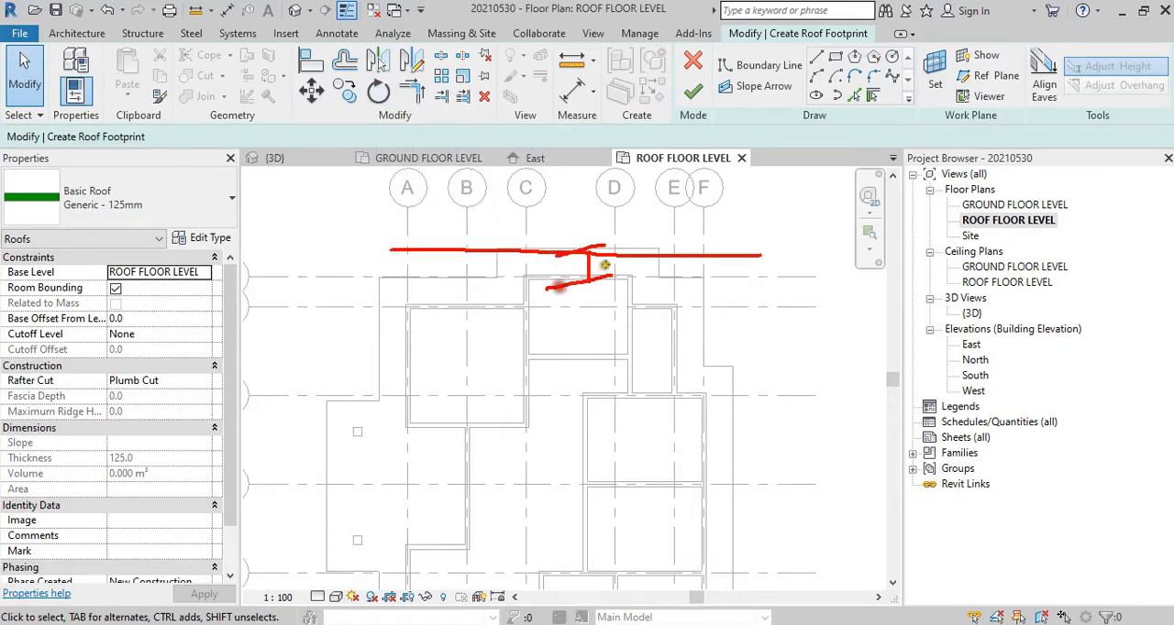
key(Escape)
click(817, 57)
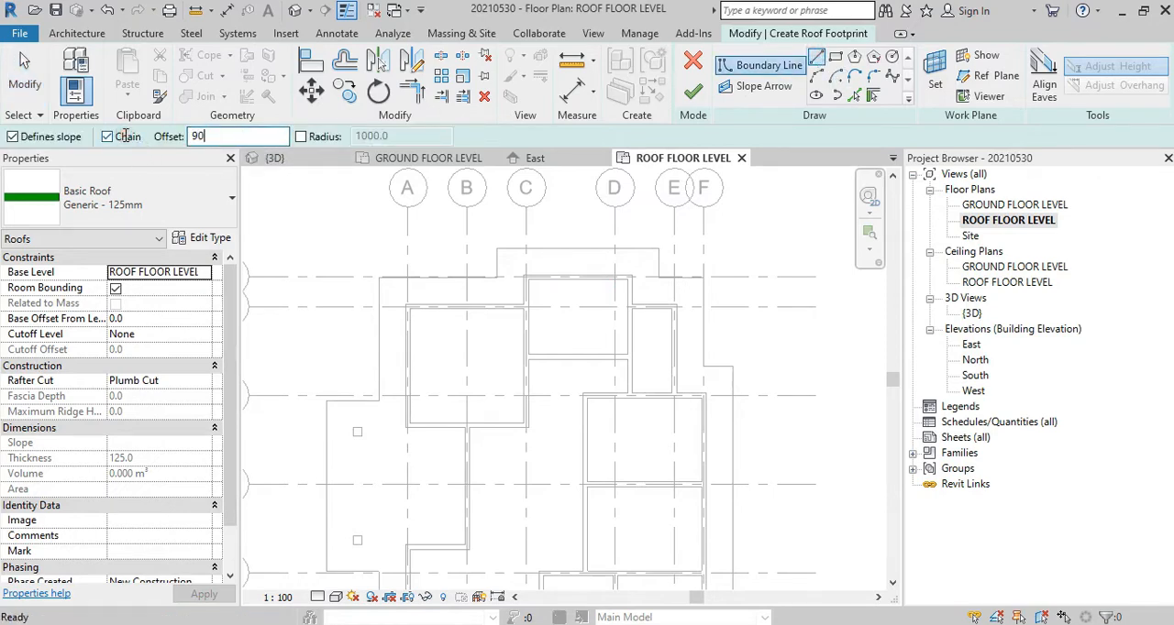
scroll(384, 201, up, 5)
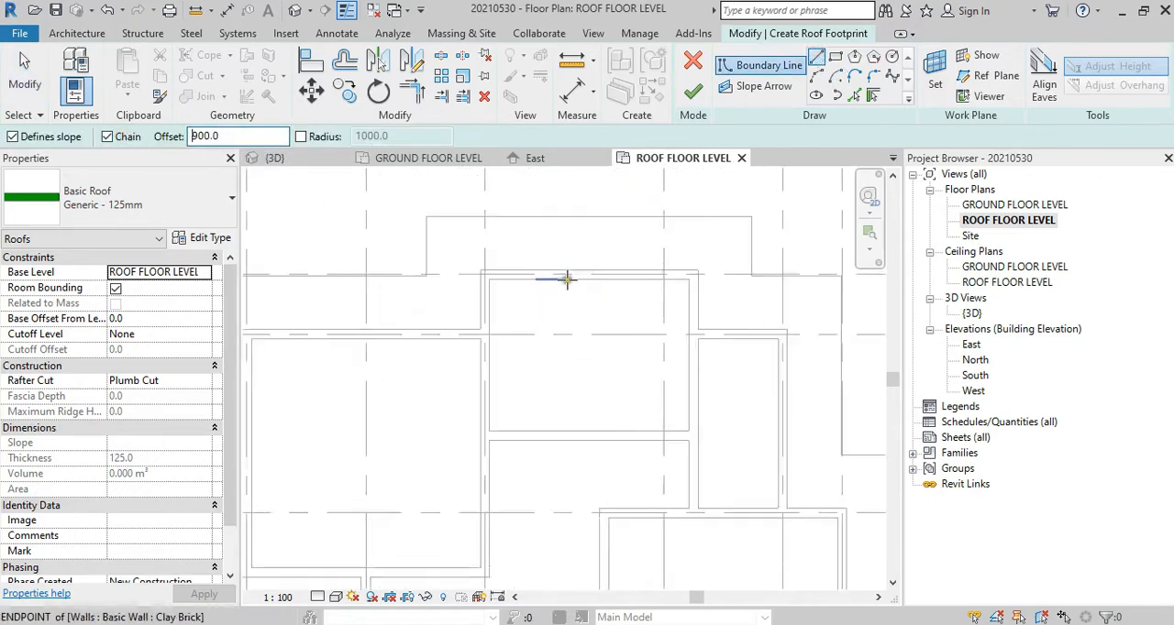
click(477, 269)
middle_drag(695, 270, 401, 270)
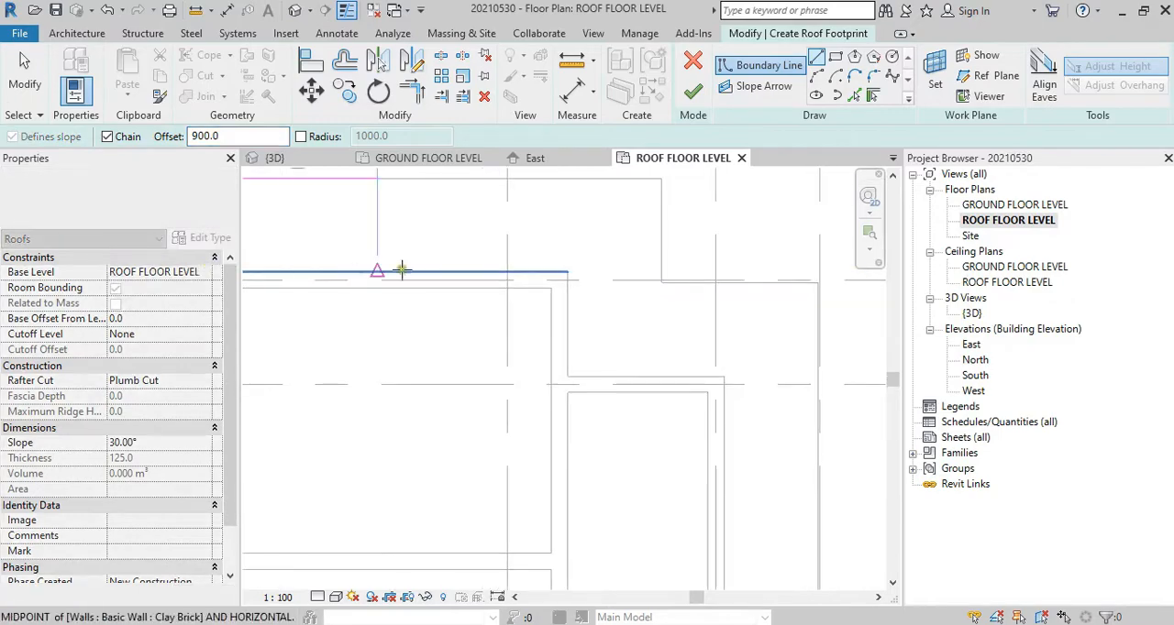
click(569, 272)
key(Escape)
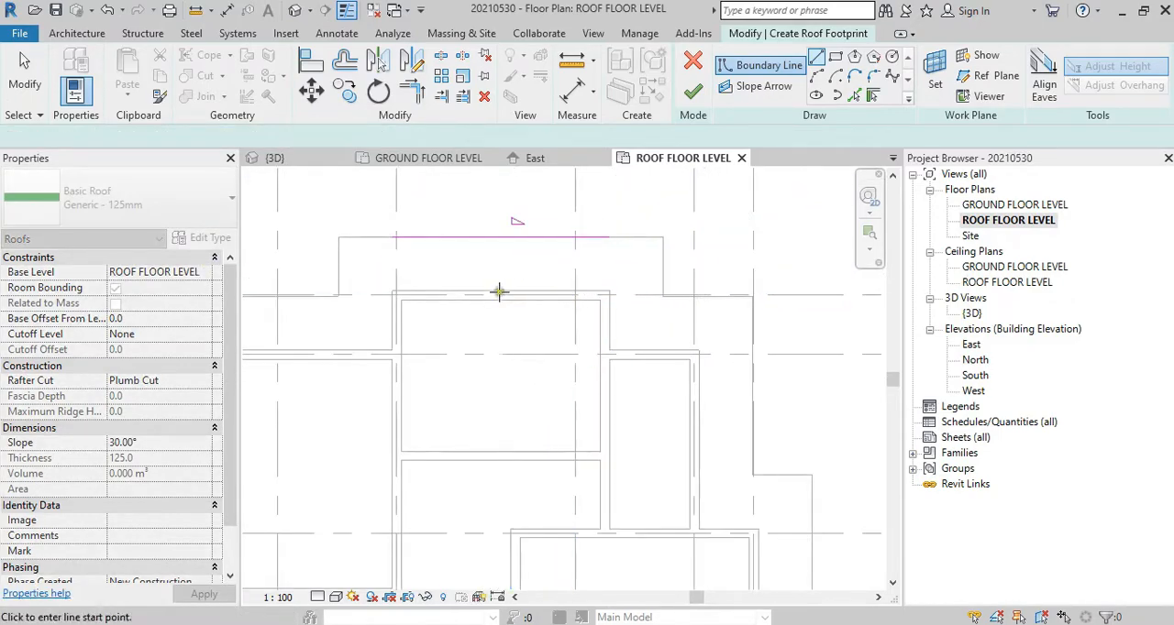
Step: Select the sketched upper roof boundary line and check its slope angle and distance from the wall
scroll(576, 376, down, 3)
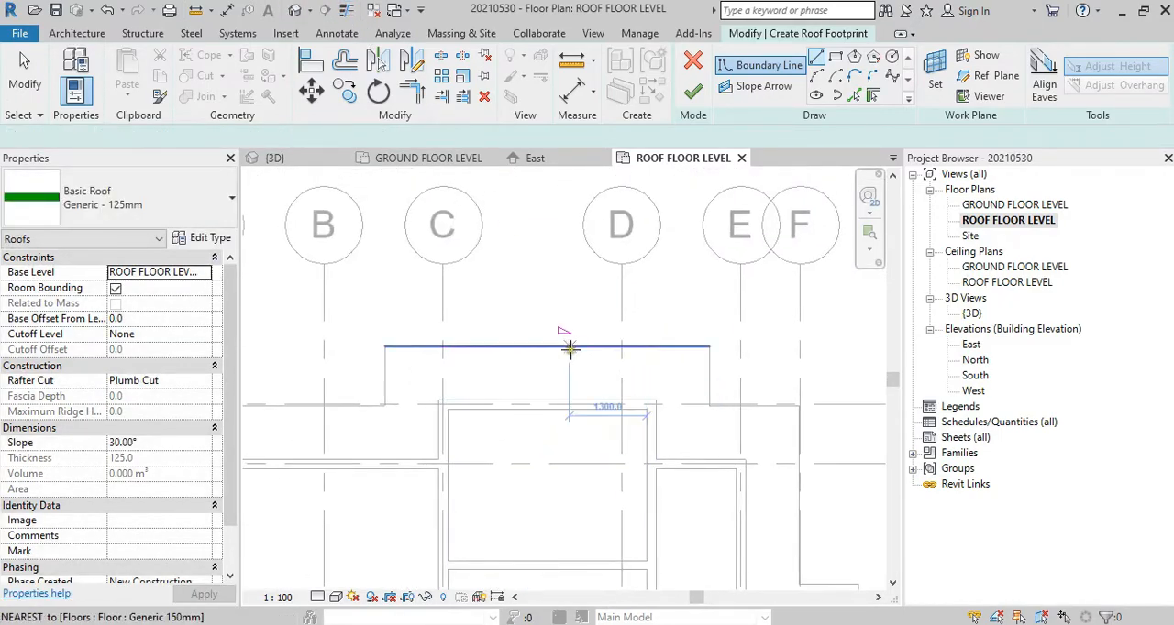
scroll(564, 330, up, 2)
key(Escape)
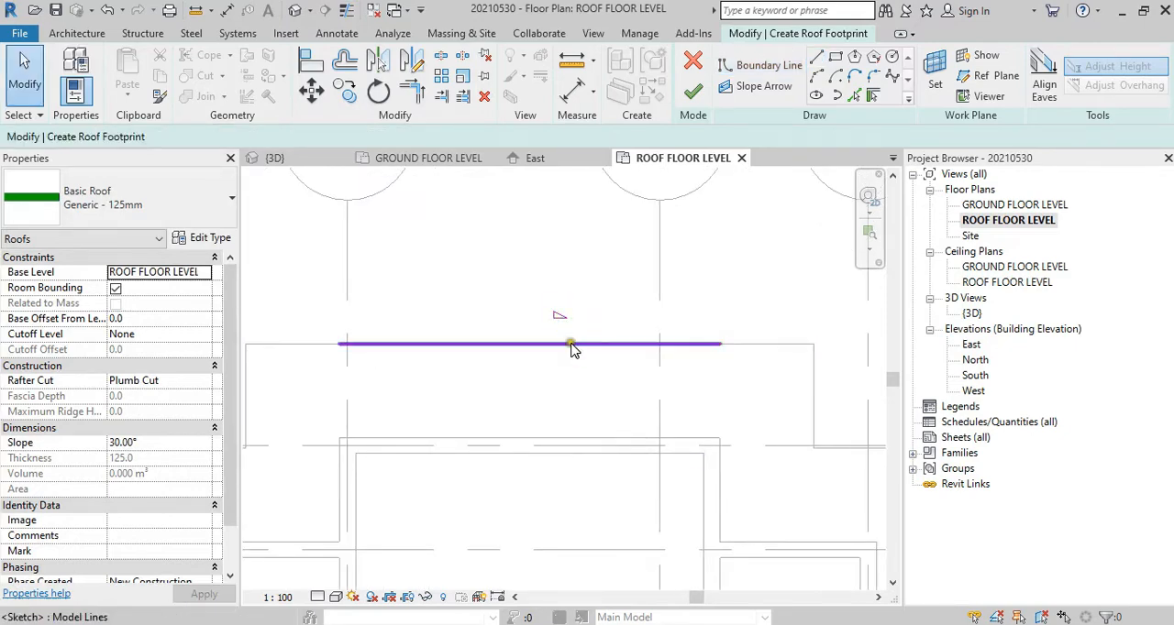
click(571, 343)
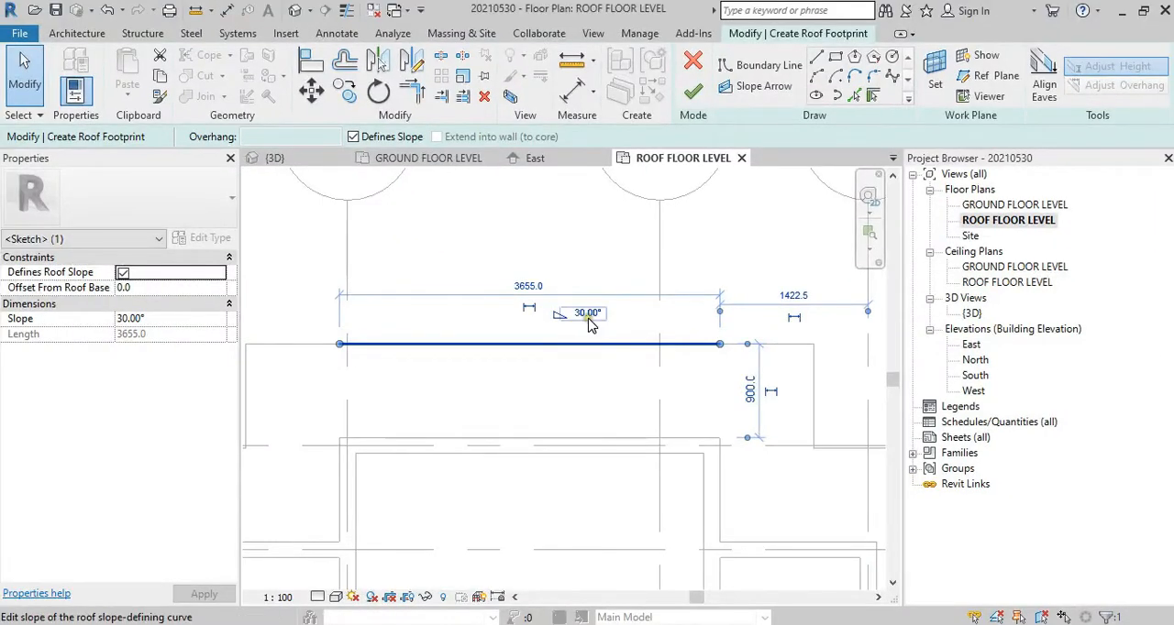
scroll(591, 325, down, 4)
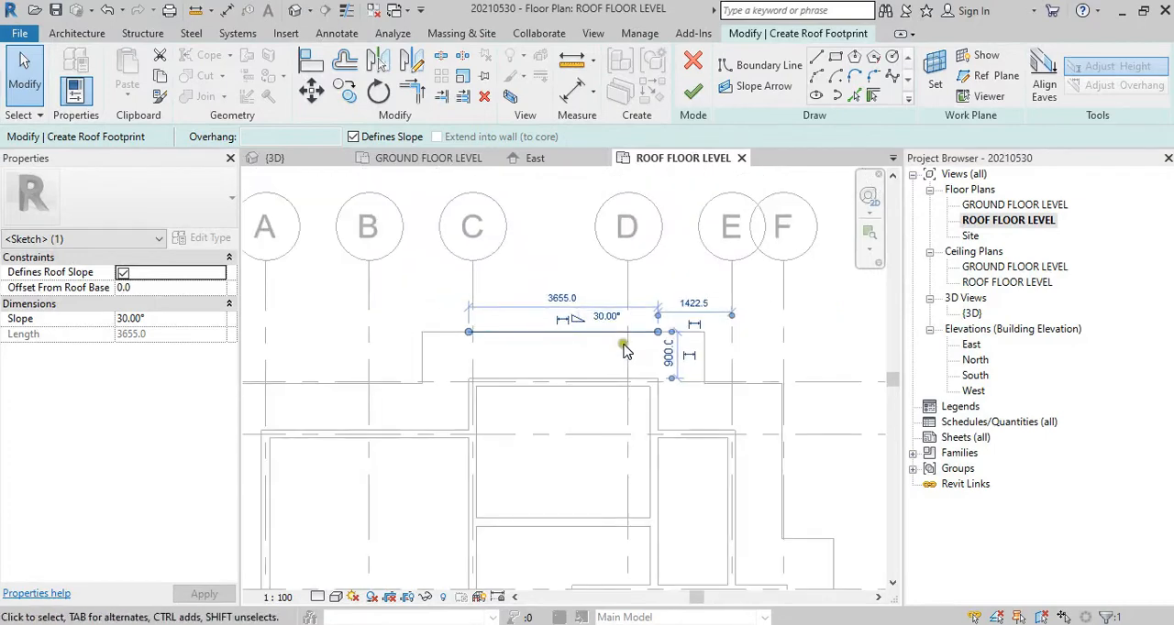
Step: Switch to Nitro Pro, examine the roof on section sheet A103 and its outline on plan A101, and return to Revit
scroll(649, 301, down, 3)
scroll(645, 302, up, 2)
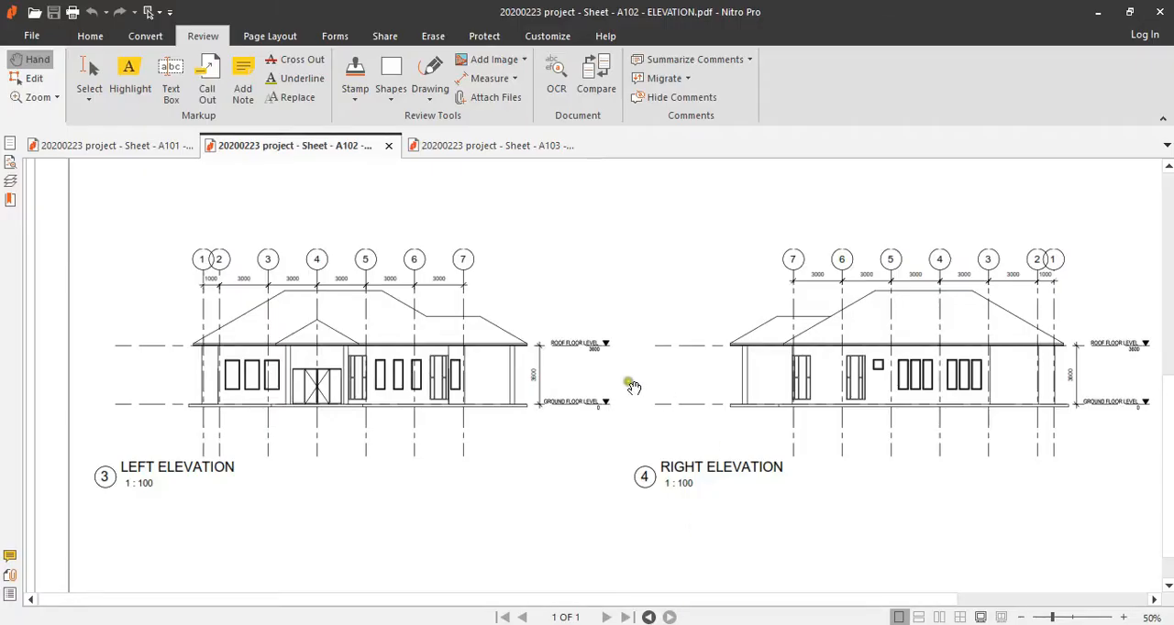
click(510, 147)
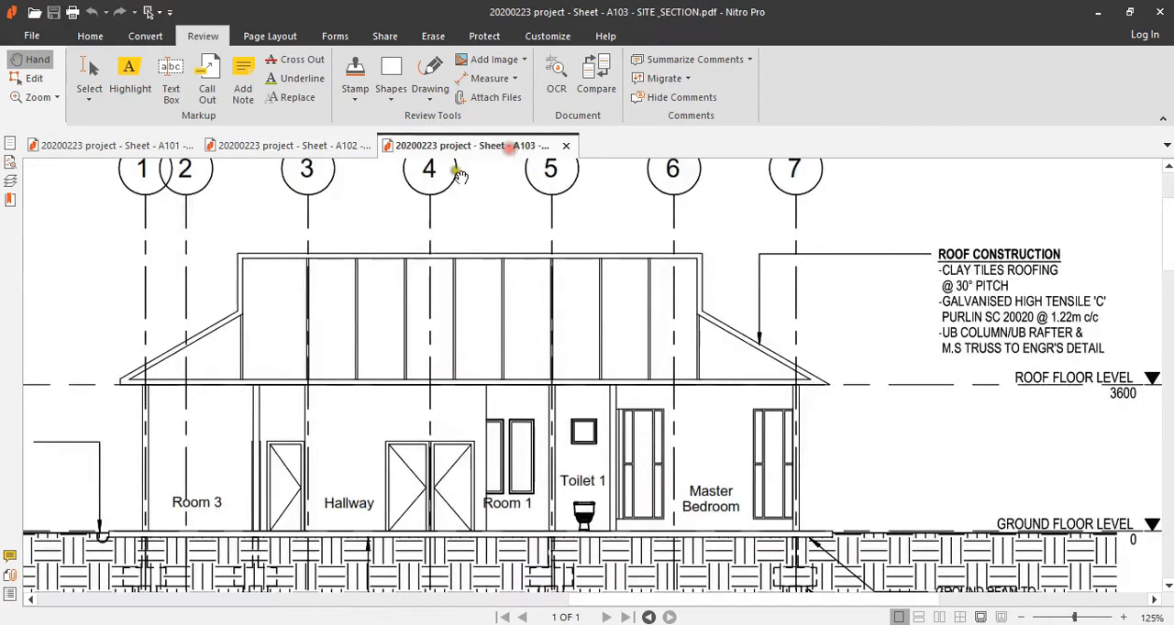
click(151, 146)
drag(842, 357, 1123, 239)
scroll(792, 364, up, 1)
drag(866, 361, 395, 340)
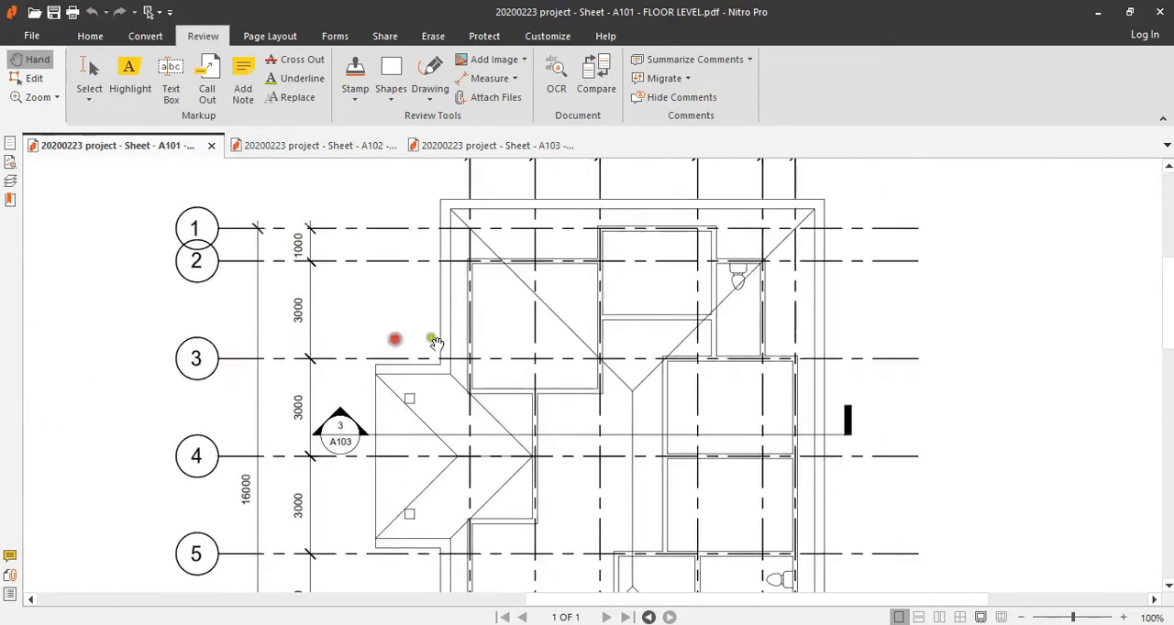
drag(793, 348, 734, 354)
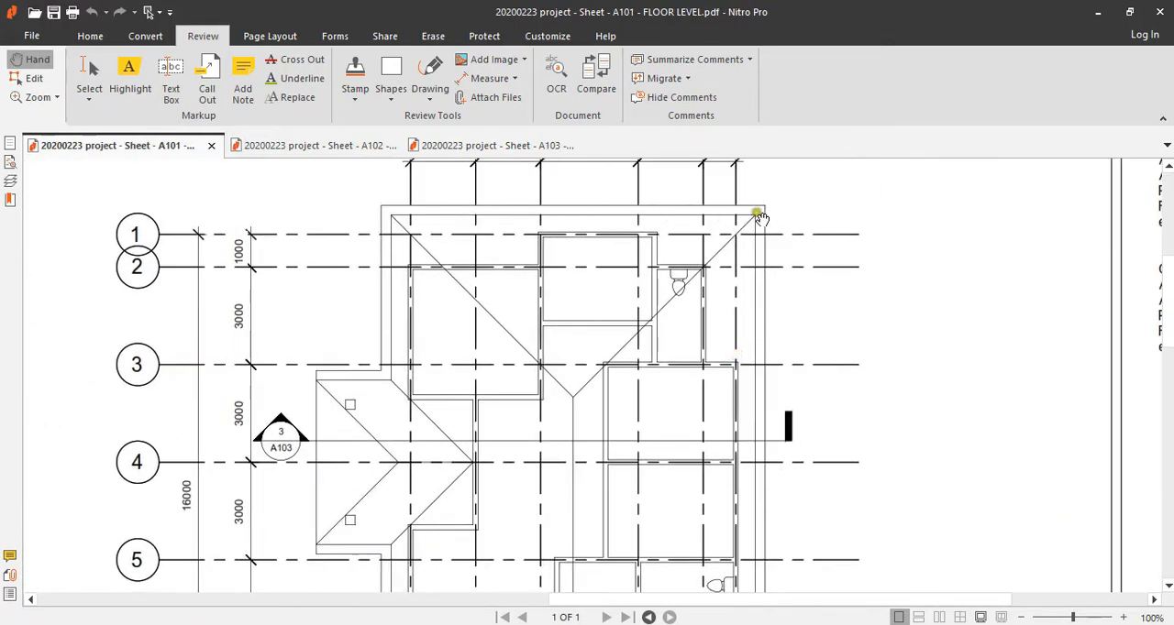
scroll(754, 407, down, 3)
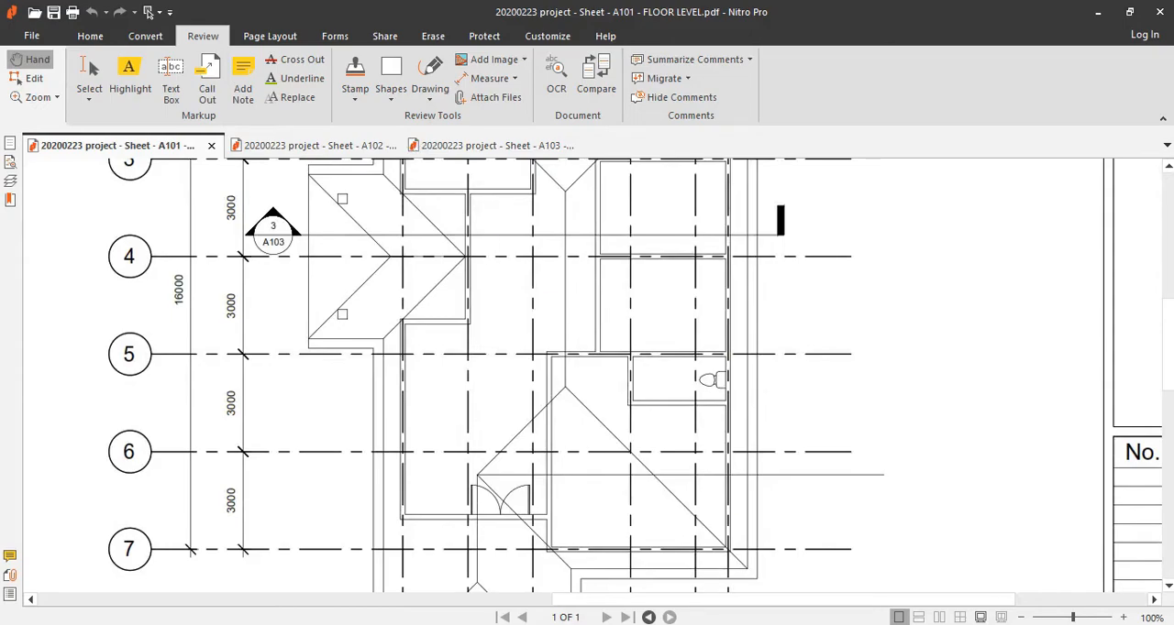
click(653, 559)
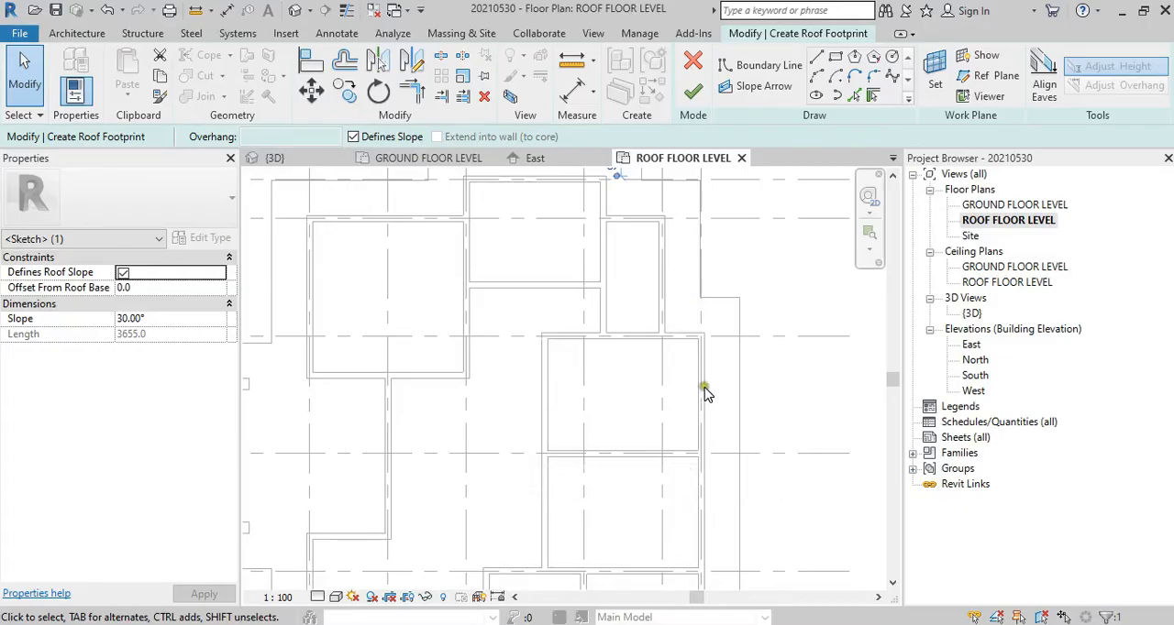
Step: Draw a short slope-defining roof boundary line offset 600 outward from the outer wall near grid F, between grids 3 and 4
click(815, 55)
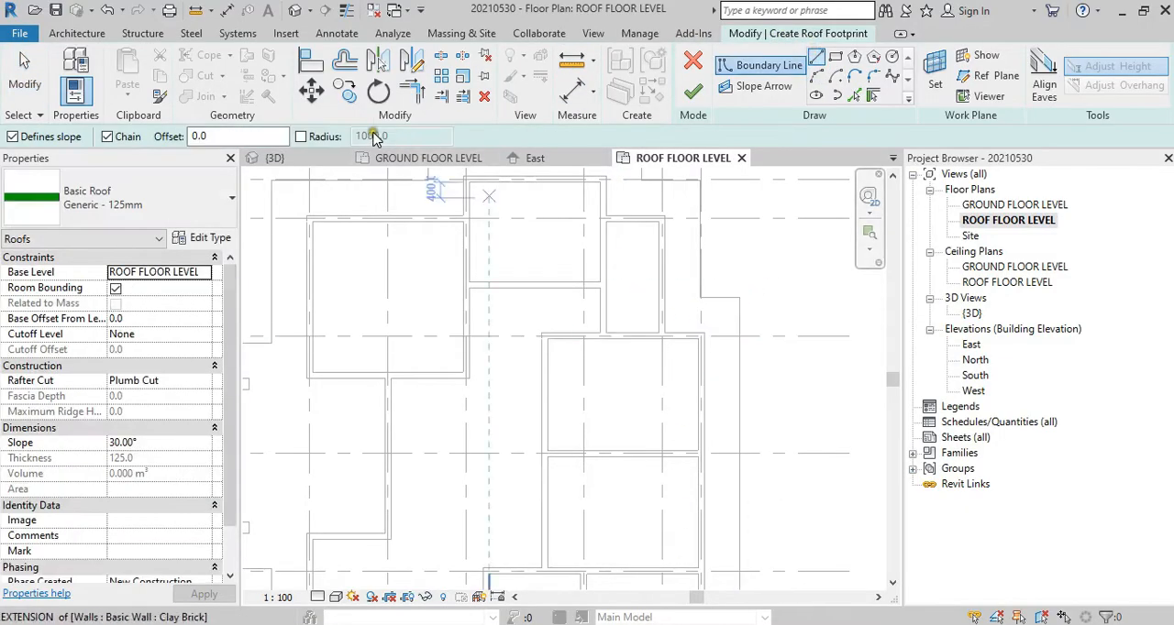
click(260, 136)
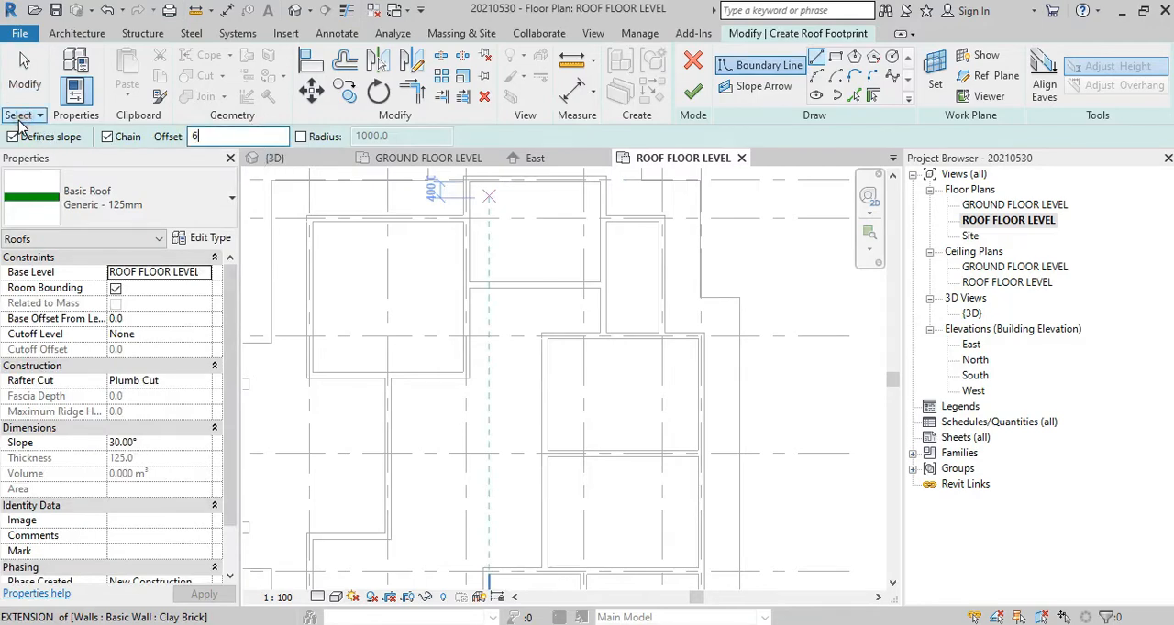
scroll(707, 370, up, 2)
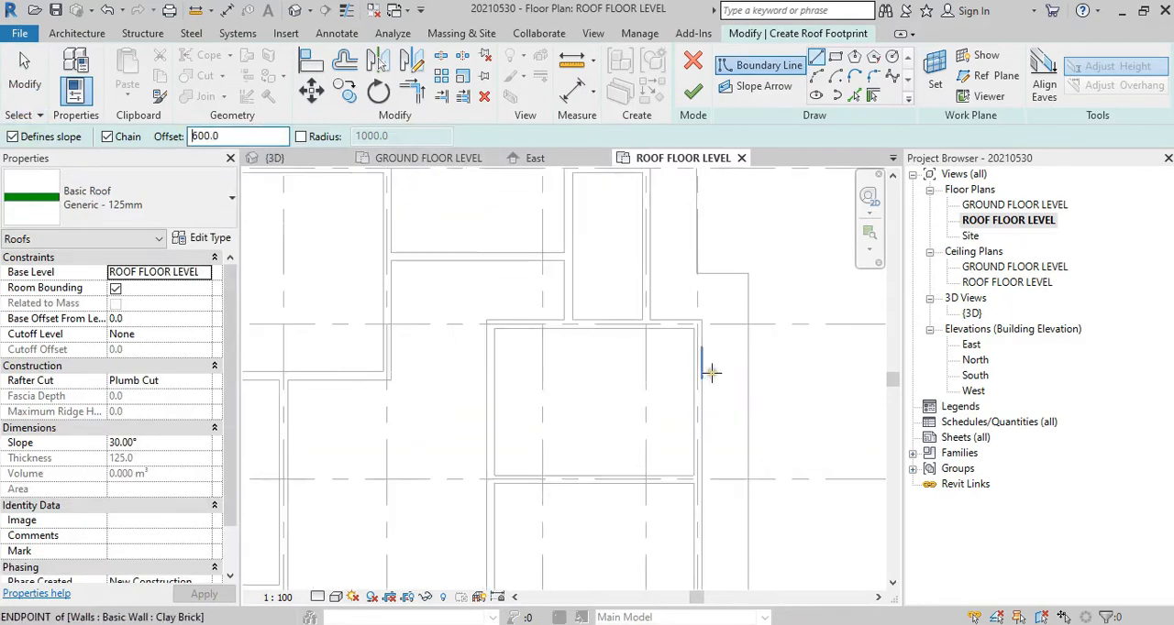
click(702, 454)
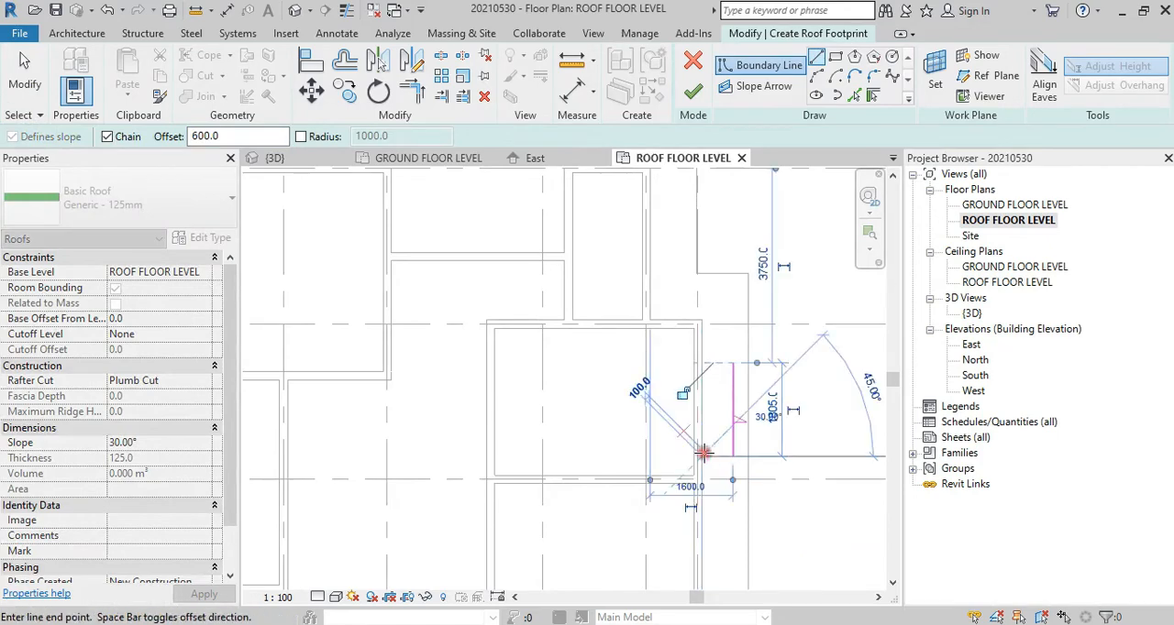
scroll(703, 454, down, 2)
key(Escape)
Step: Delete the earlier boundary line above the uppermost wall and draw a replacement about 1600 long, offset 600 outward from that wall
key(Escape)
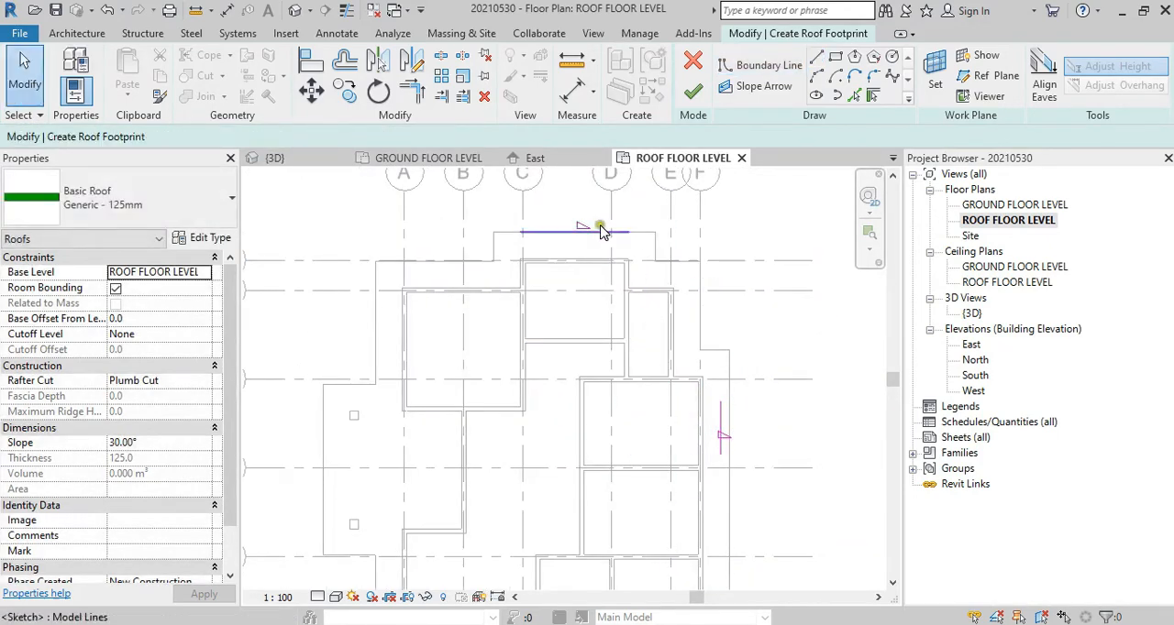
click(602, 230)
key(Escape)
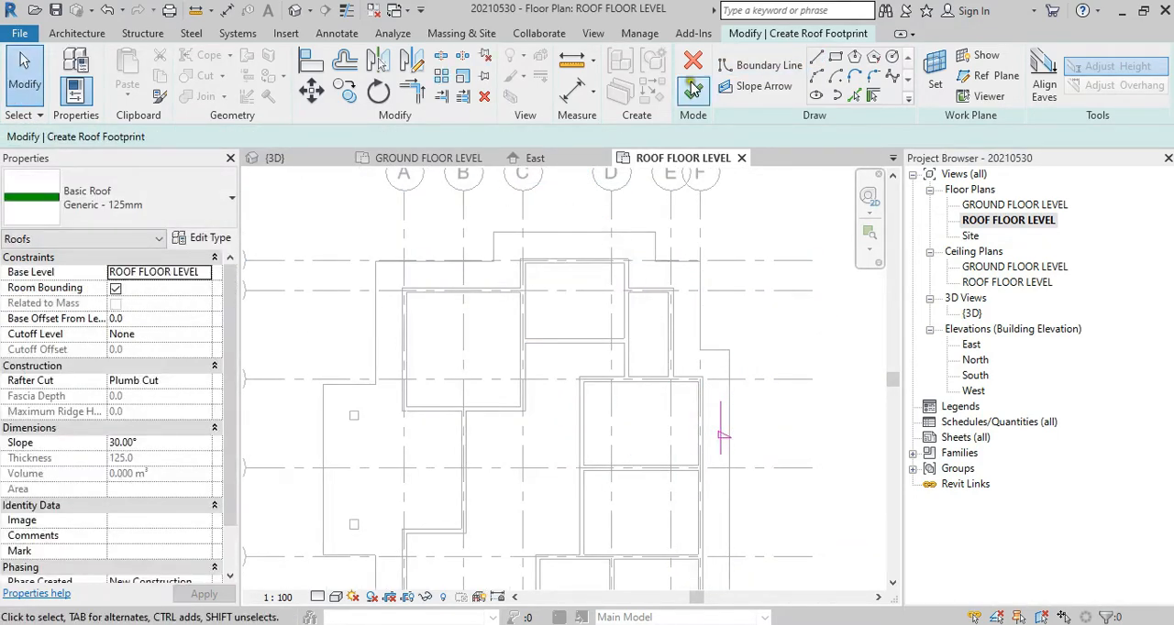
click(836, 56)
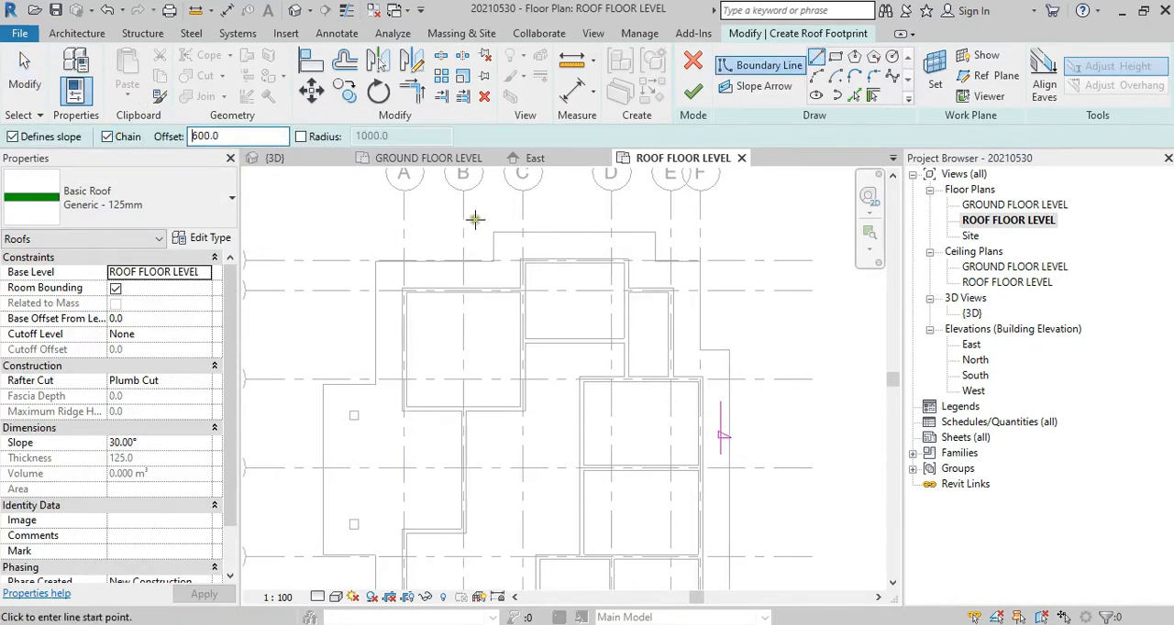
scroll(615, 270, up, 5)
click(582, 281)
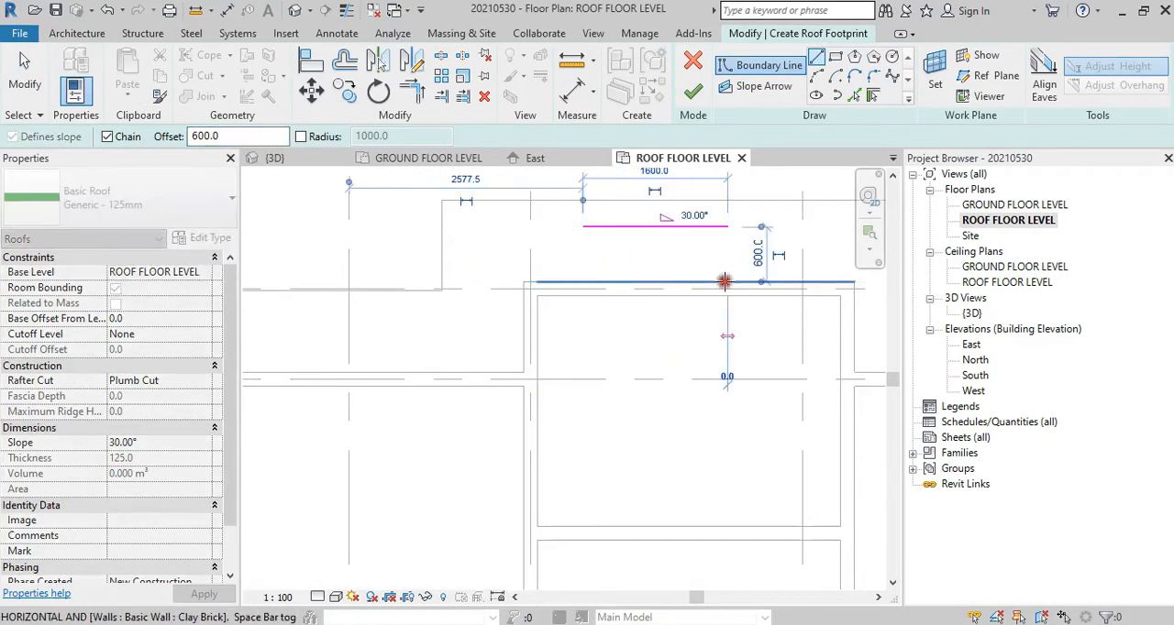
click(725, 281)
key(Escape)
middle_drag(768, 355, 545, 353)
scroll(532, 289, down, 3)
middle_drag(618, 330, 572, 330)
key(Escape)
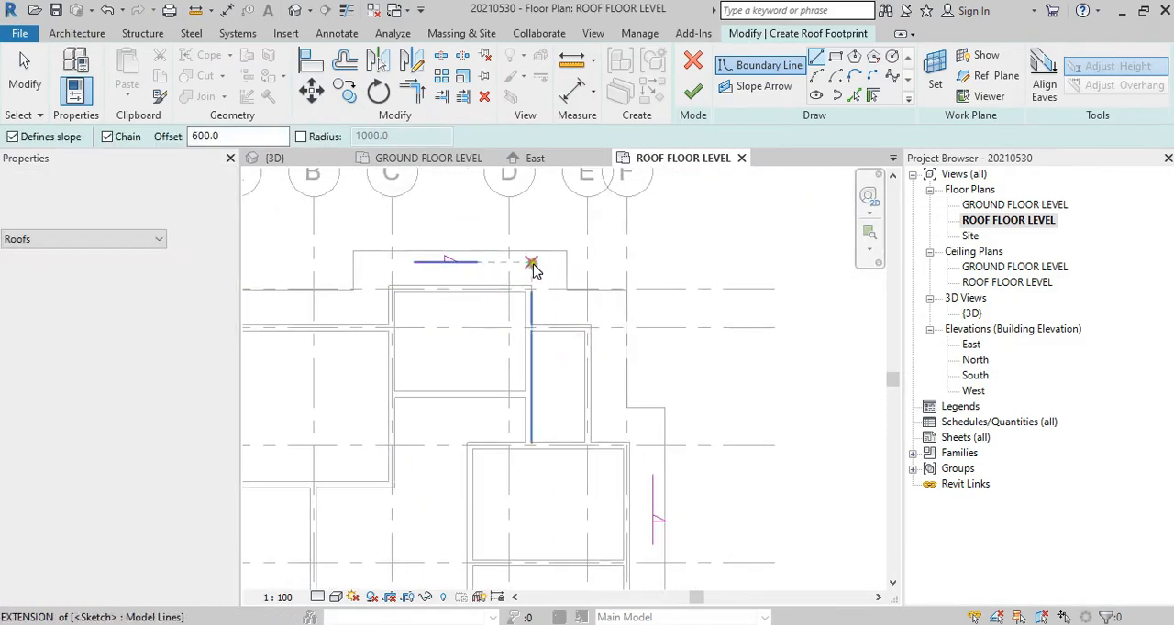
key(Escape)
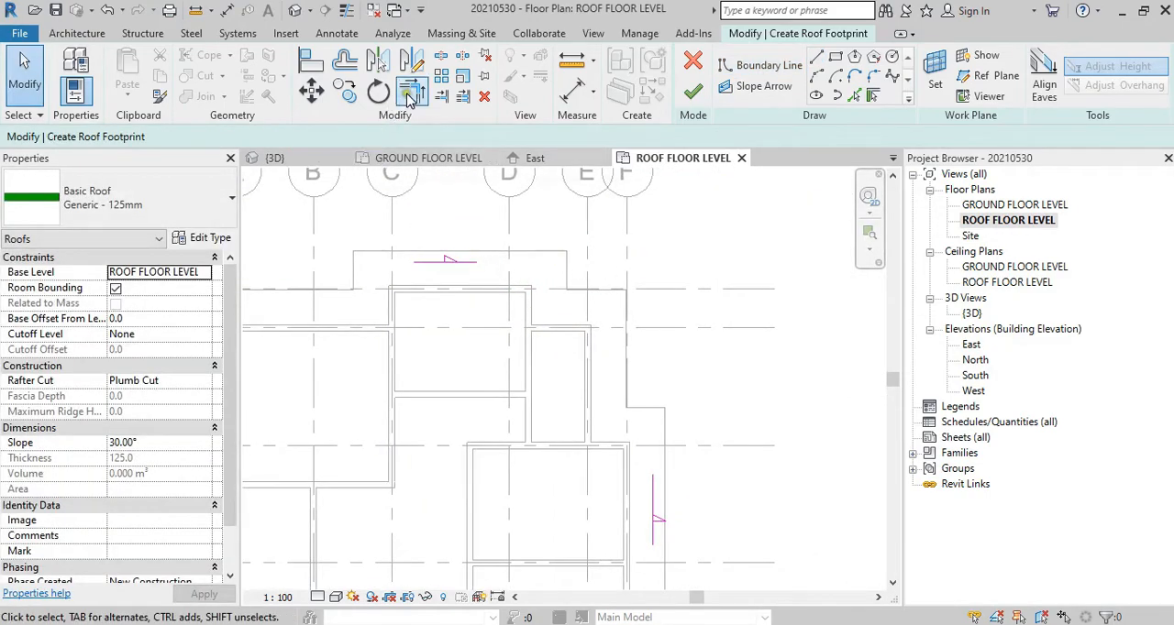
Step: Trim/extend the upper boundary line and the boundary line beyond grid F to a corner
click(409, 96)
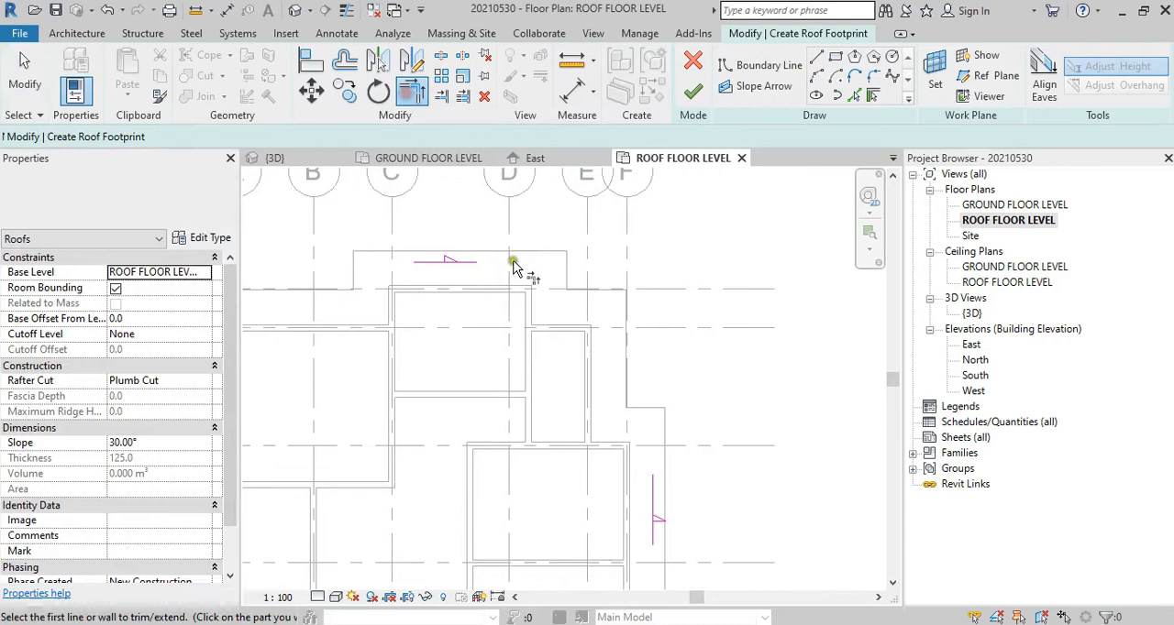
click(456, 262)
click(655, 507)
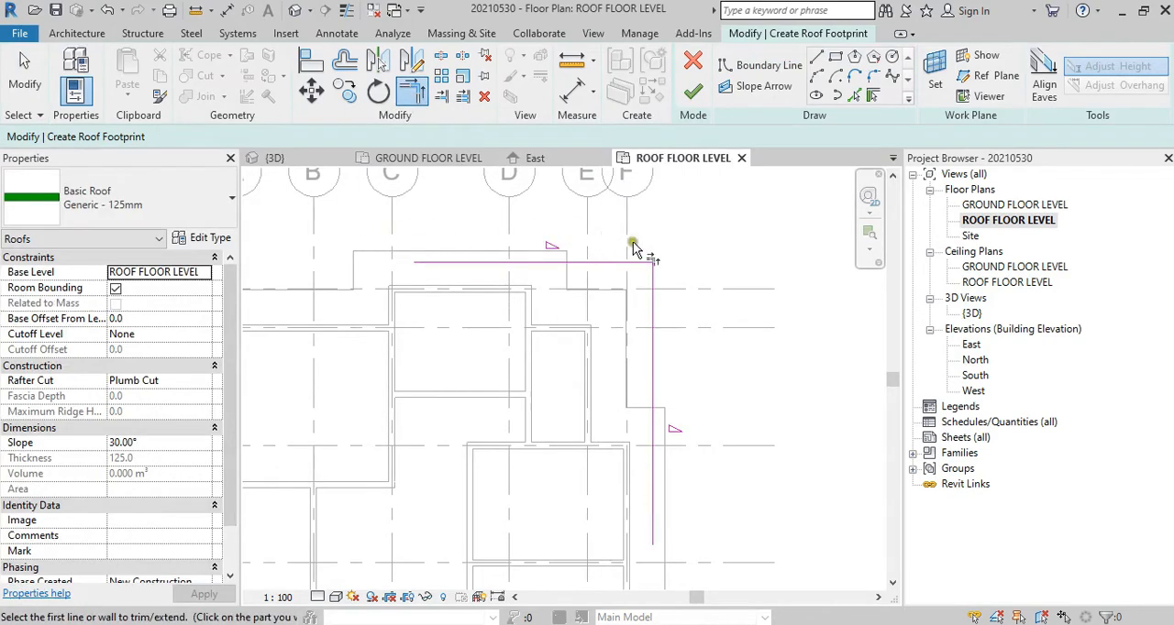
Step: Draw a slope-defining boundary line about 1900 long, offset 600 outward from the wall on grid 7 near grid F
scroll(571, 268, down, 4)
middle_drag(612, 391, 594, 214)
middle_drag(602, 385, 605, 312)
scroll(587, 375, up, 3)
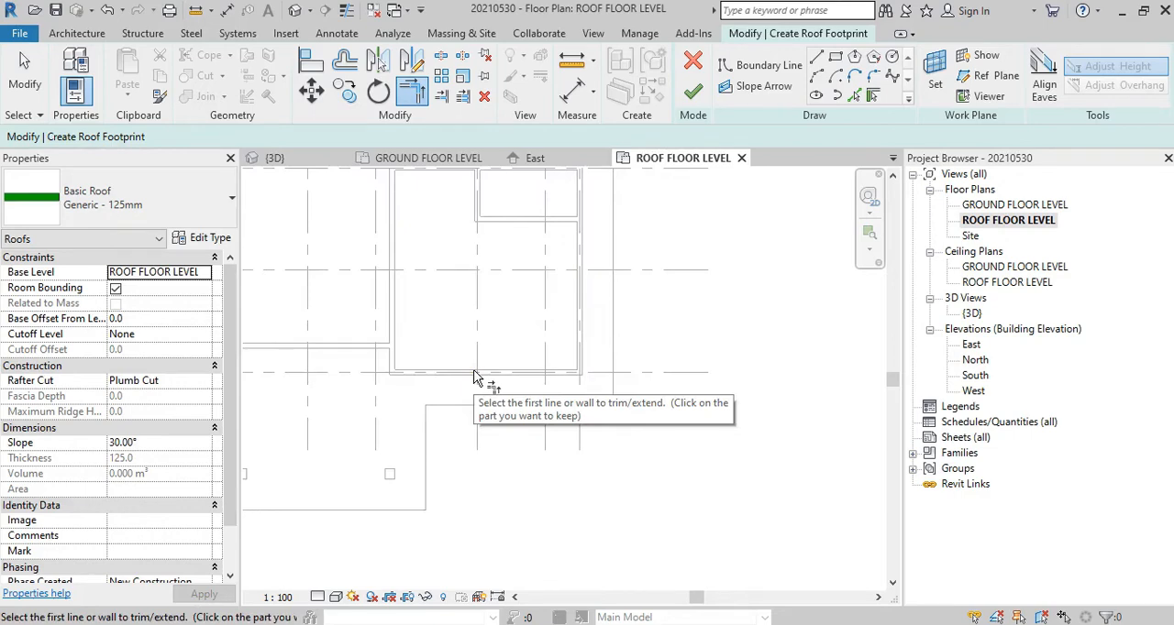
click(818, 57)
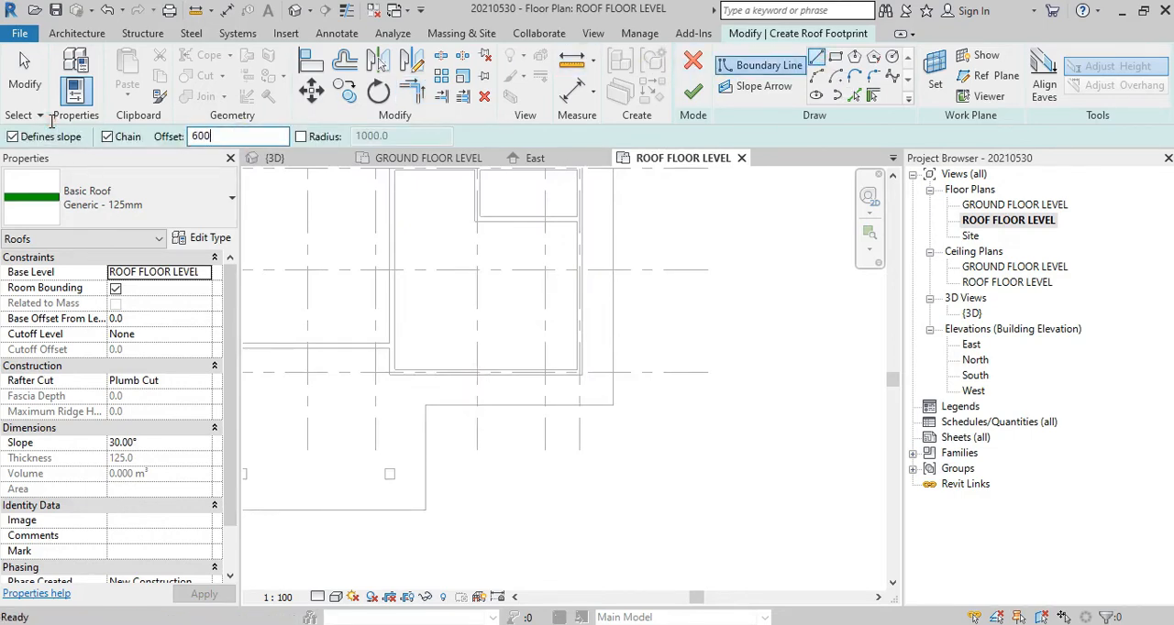
scroll(585, 380, up, 2)
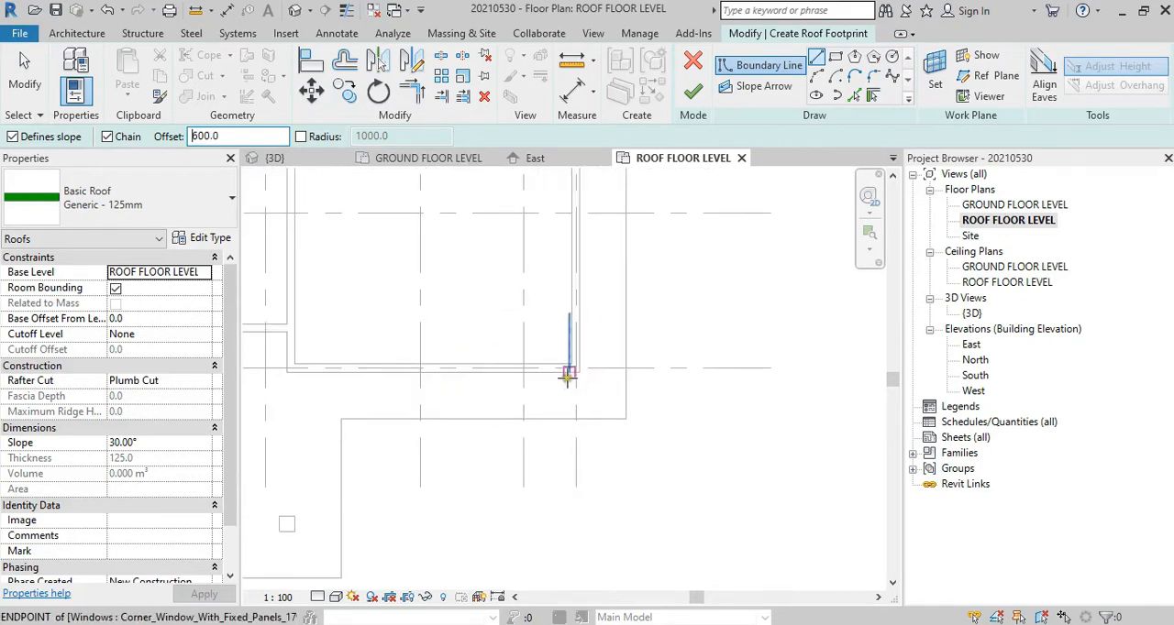
scroll(569, 376, up, 2)
click(592, 369)
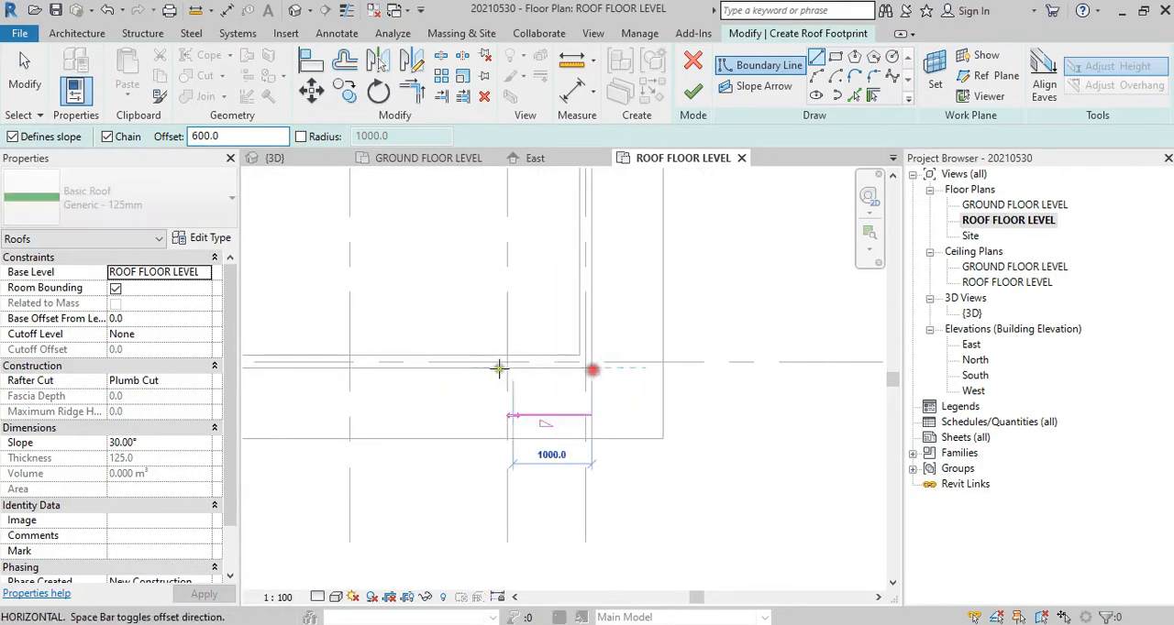
click(444, 373)
scroll(500, 371, down, 4)
key(Escape)
Step: Draw boundary lines offset 600 from the two outer faces of the 300 x 300 mm porch column below grid 7 near grid C
middle_drag(378, 487, 602, 416)
scroll(545, 405, up, 3)
middle_drag(605, 325, 613, 304)
scroll(580, 415, up, 2)
scroll(580, 415, up, 1)
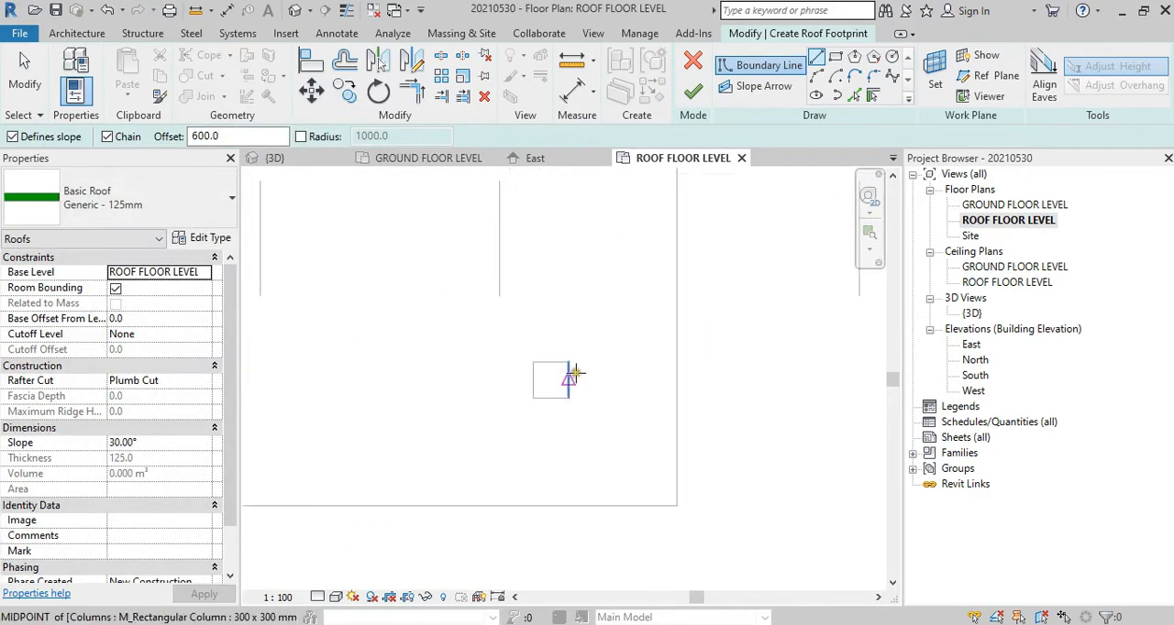
click(569, 362)
click(569, 398)
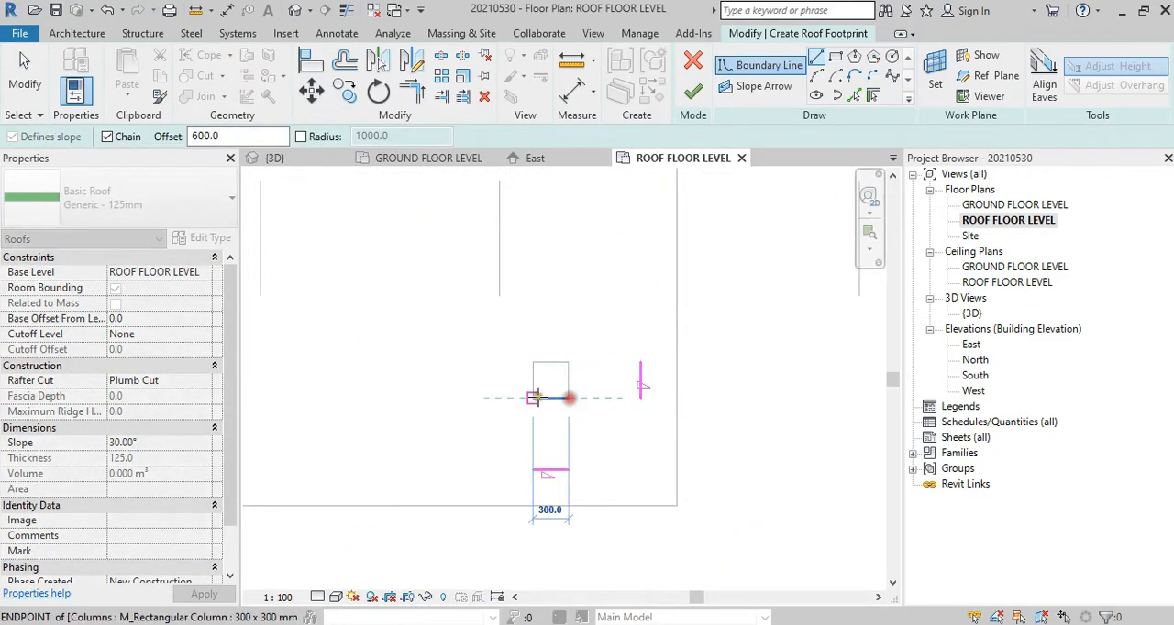
click(533, 399)
key(Escape)
Step: Draw a boundary line offset 600 from the outer side face of the porch column below grid 7 at grid A
middle_drag(429, 407, 836, 411)
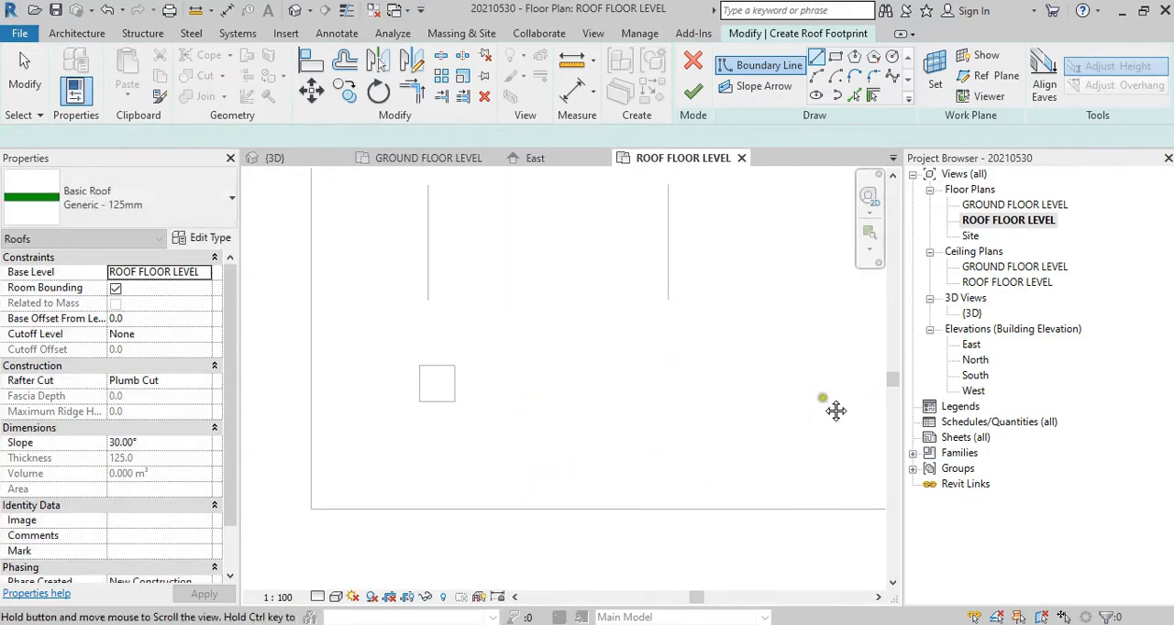
scroll(619, 403, down, 1)
click(443, 400)
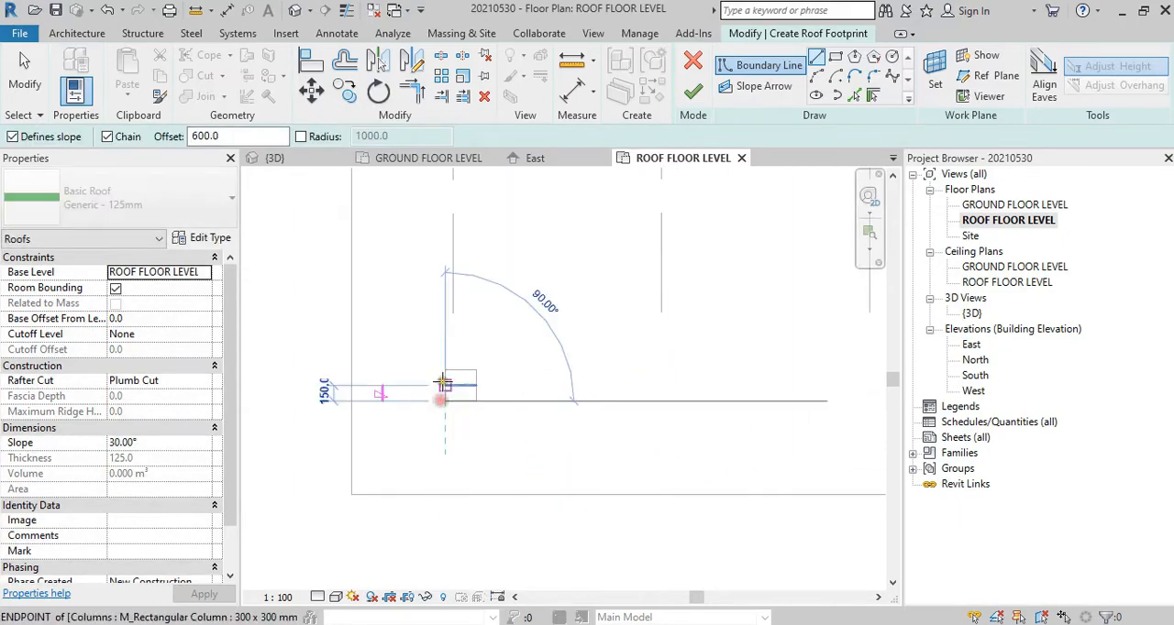
click(446, 371)
key(Escape)
Step: Draw two boundary lines offset 600 from the outer side and lower faces of the column outside grid A, just above grid 5
scroll(449, 307, down, 3)
middle_drag(460, 285, 481, 562)
scroll(460, 469, down, 3)
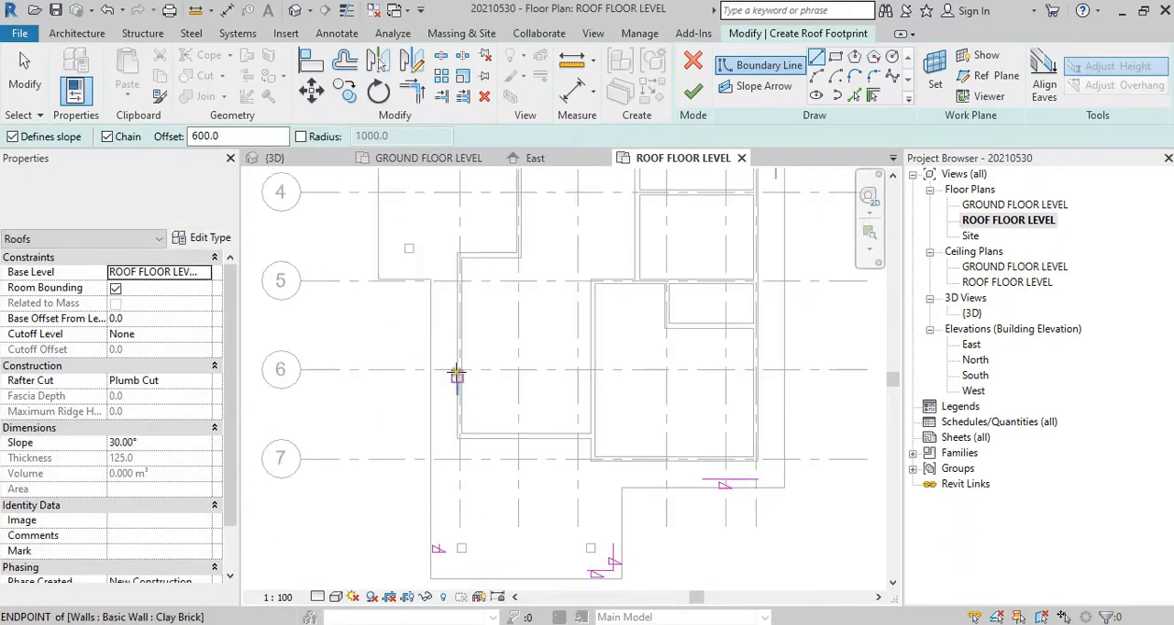
scroll(456, 309, up, 3)
middle_drag(456, 309, 471, 419)
scroll(466, 367, up, 2)
click(390, 353)
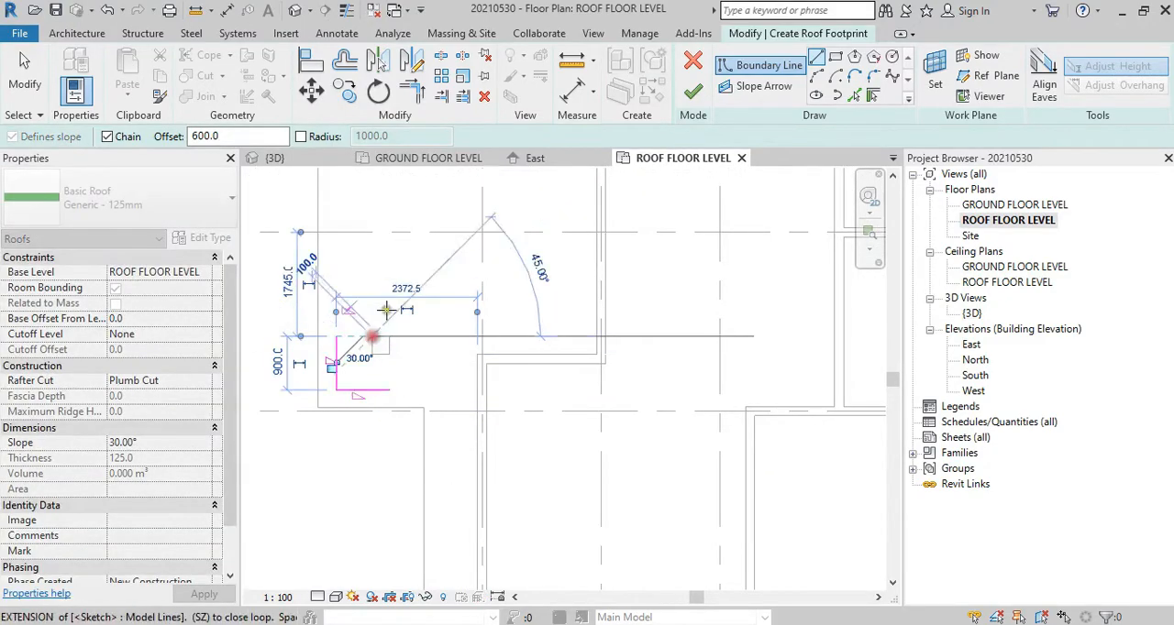
scroll(397, 298, down, 2)
middle_drag(399, 296, 408, 547)
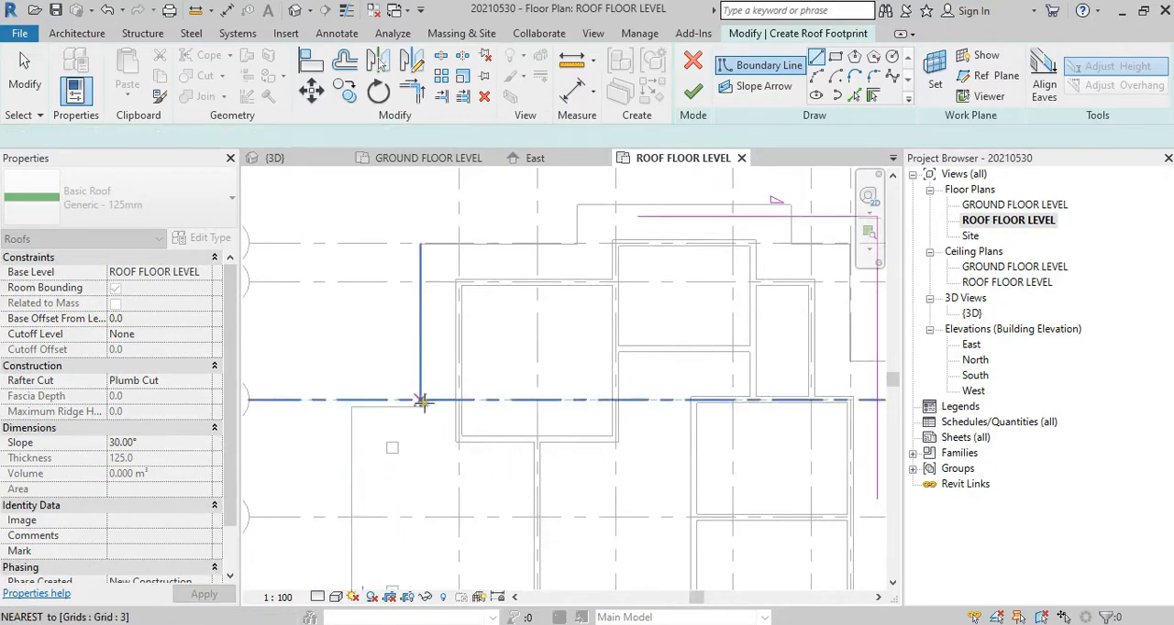
key(Escape)
Step: Draw a 300 long boundary line offset 600 above the column outside grid A, just below grid 3
scroll(390, 435, up, 2)
scroll(385, 444, down, 2)
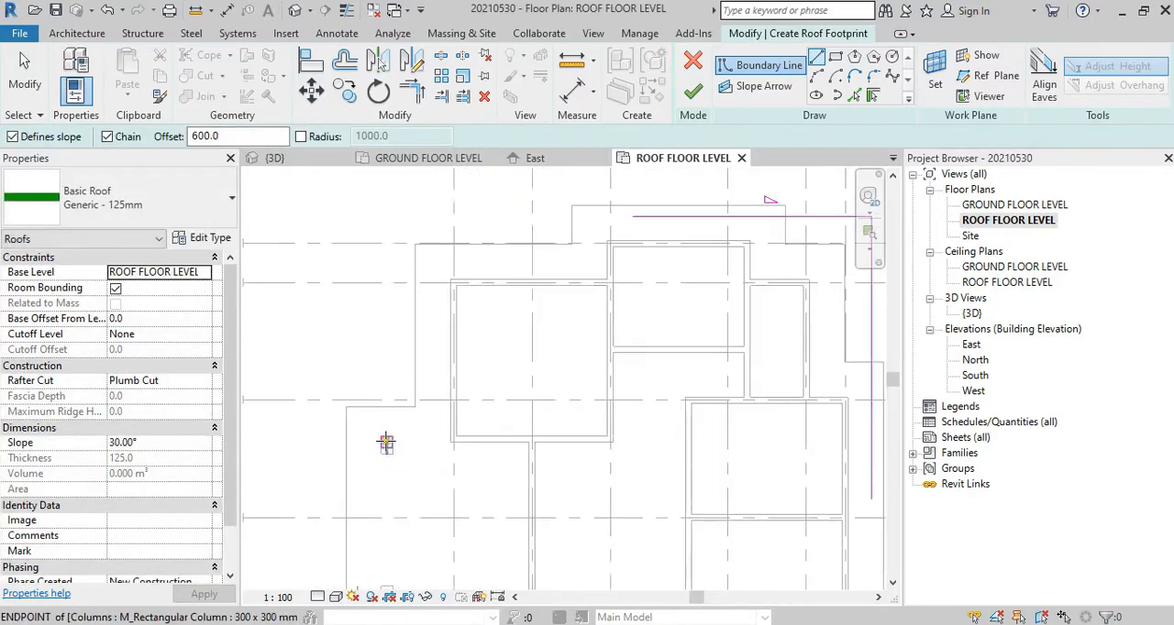
scroll(385, 445, up, 2)
scroll(383, 445, down, 1)
scroll(377, 446, up, 2)
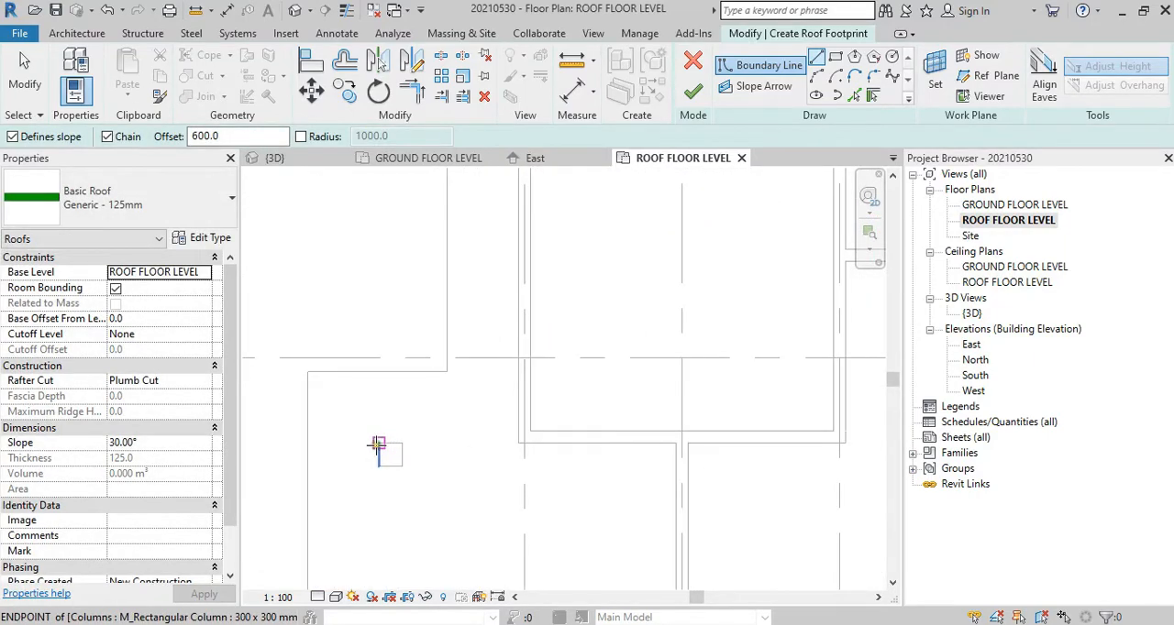
click(377, 446)
click(399, 445)
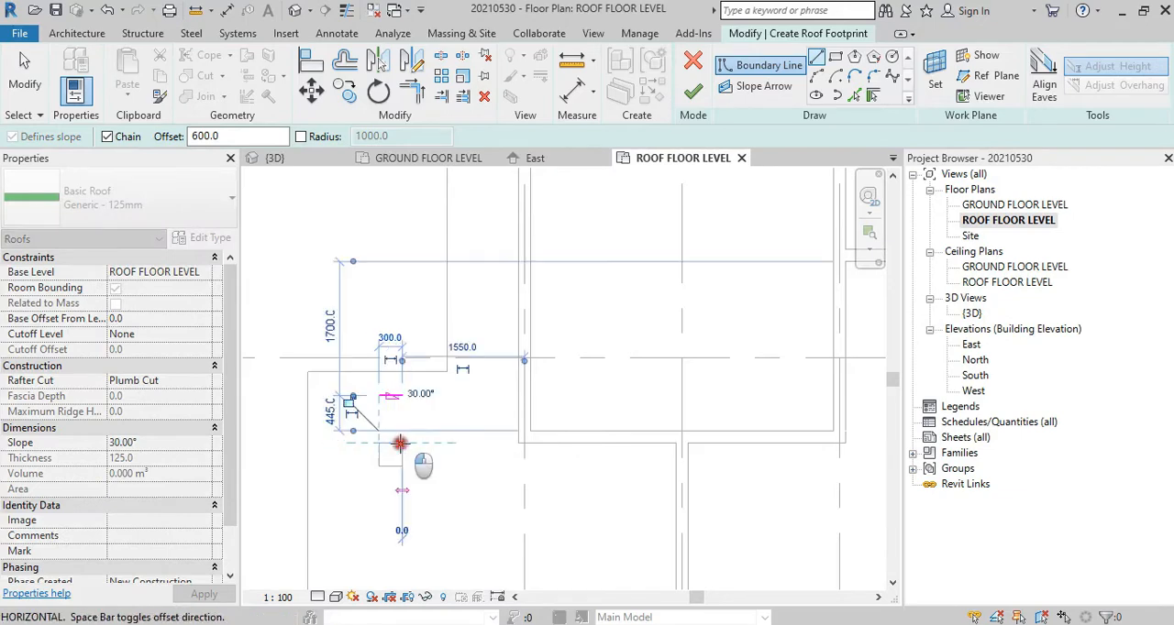
key(Escape)
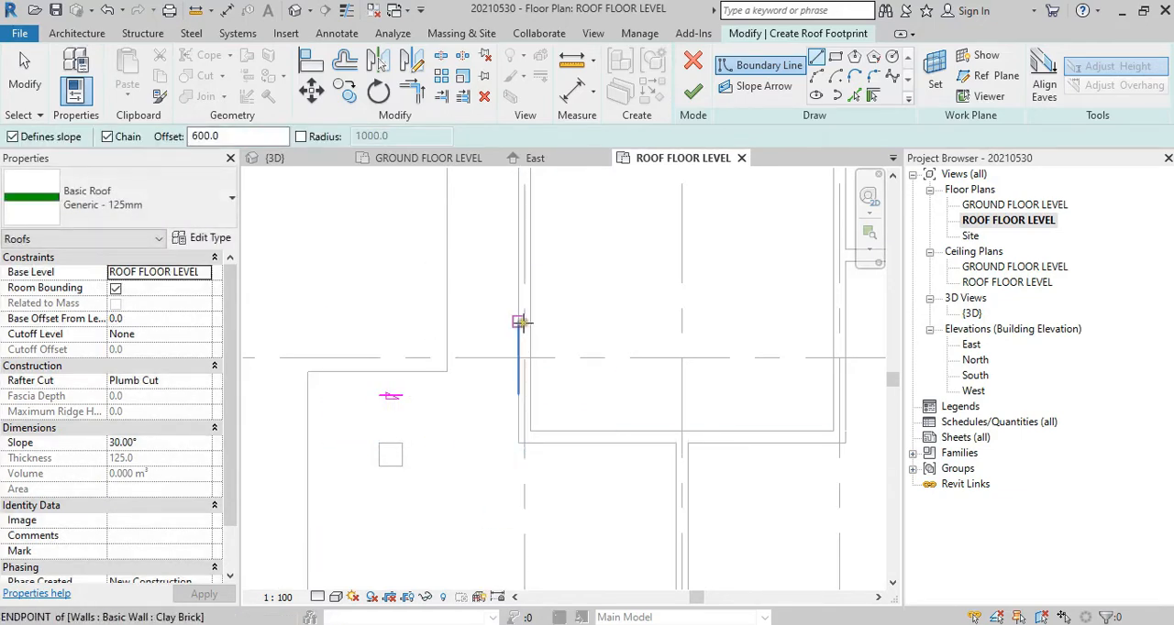
Step: Draw a boundary line offset 600 outward from the outer wall on grid A, just above grid 3
click(521, 322)
click(519, 250)
key(Escape)
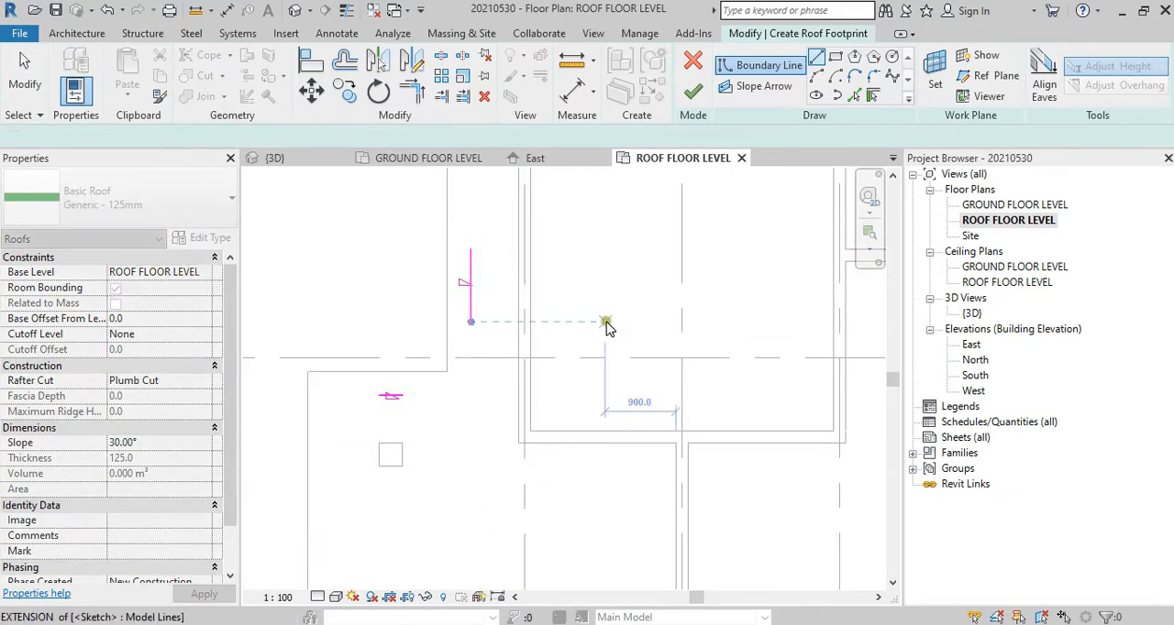
Step: Trim/extend the upper boundary line and the boundary line outside grid A to a corner
scroll(522, 466, down, 4)
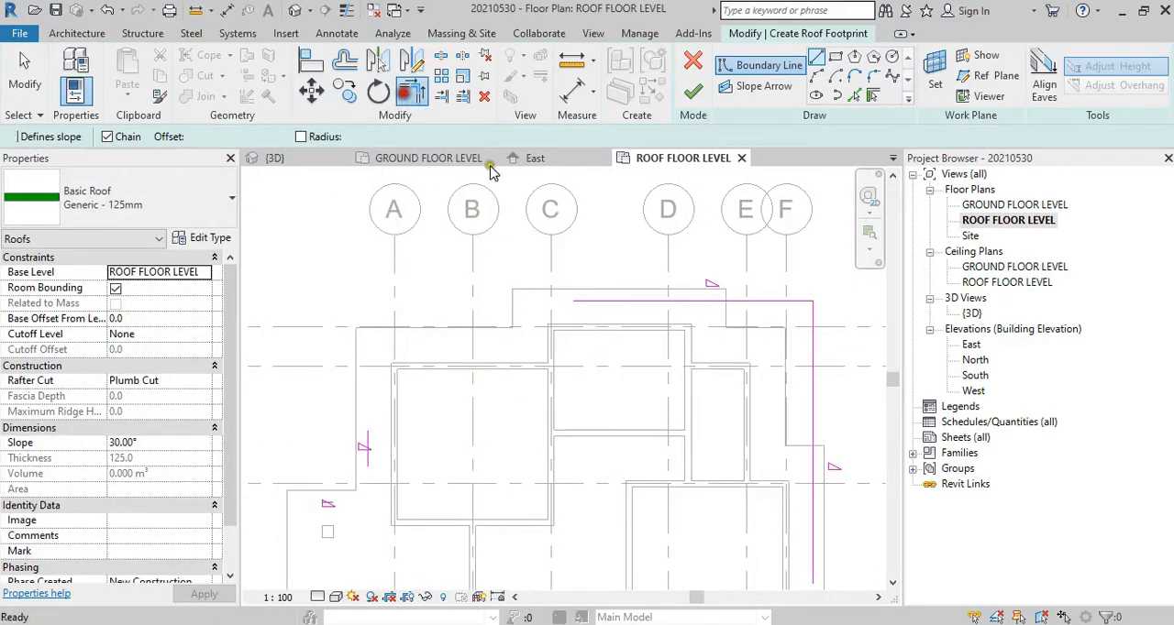
key(t)
key(r)
click(562, 305)
click(368, 459)
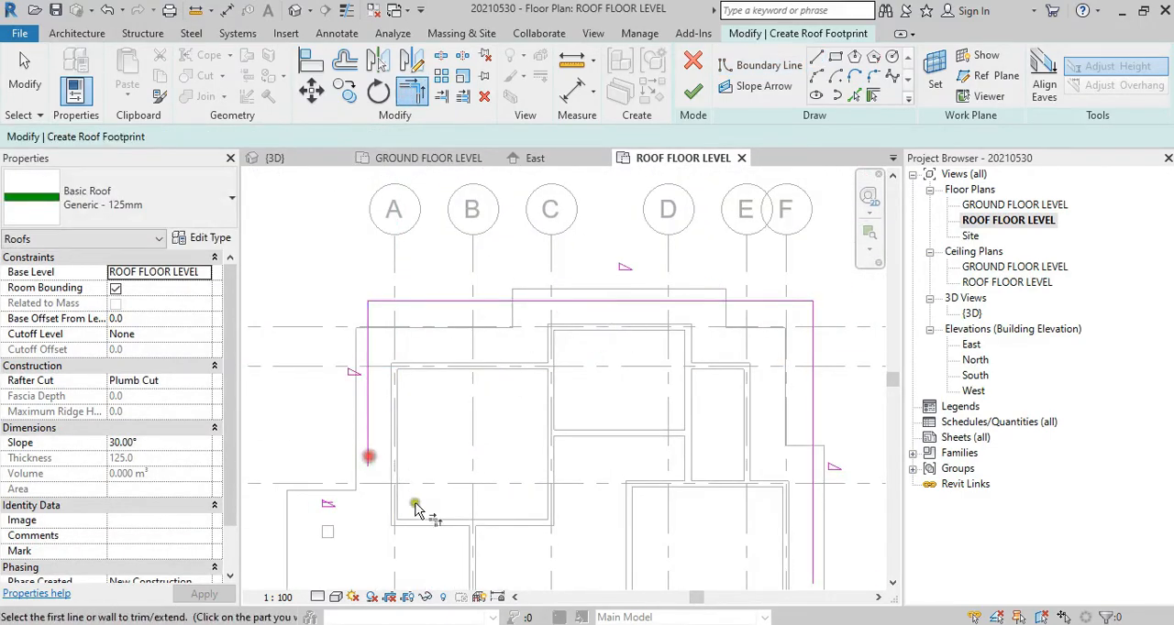
Step: Trim/extend the boundary lines into corners around the two columns between grids 3 and 5, connecting them to the line beside the grid A porch column
scroll(479, 322, up, 3)
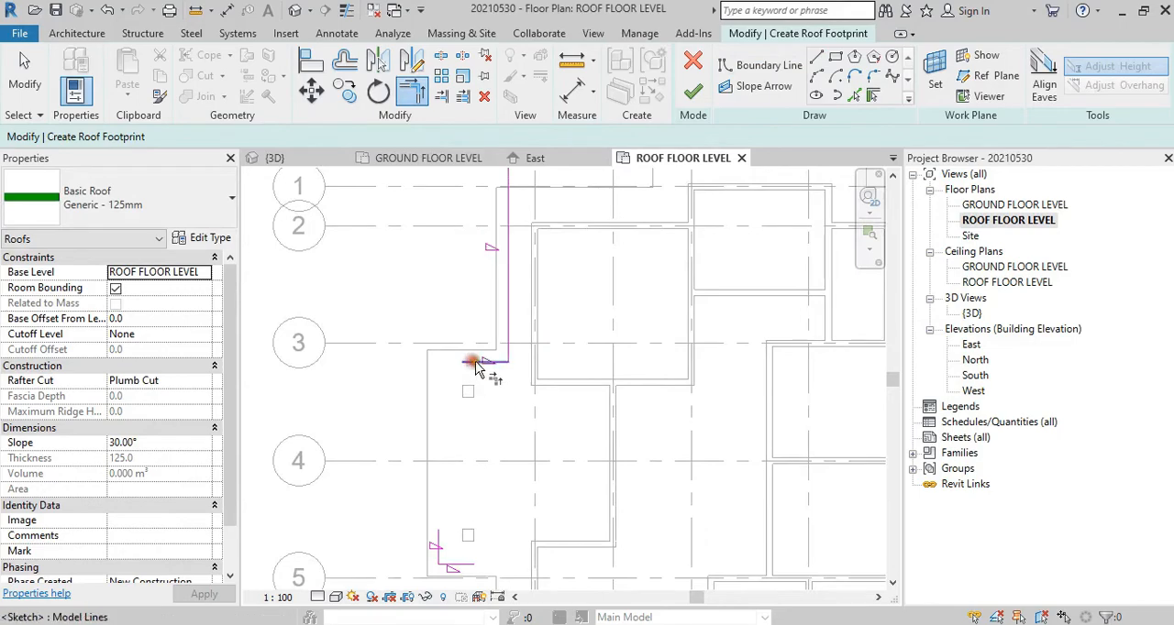
click(469, 362)
middle_drag(466, 431, 463, 342)
click(437, 449)
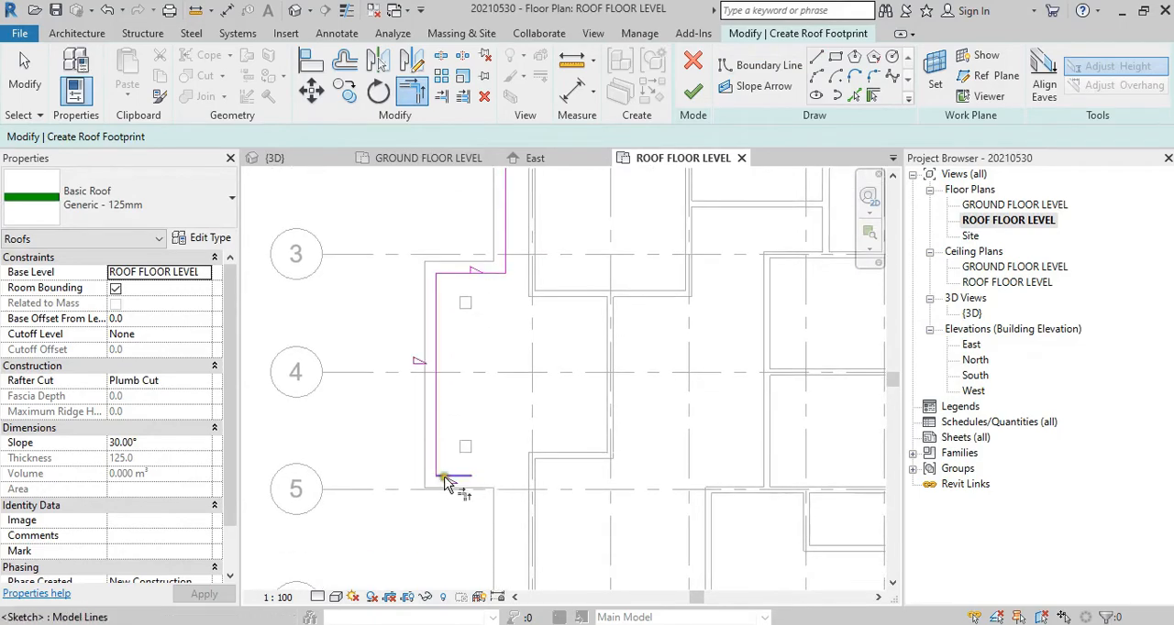
click(445, 477)
middle_drag(524, 516, 539, 364)
scroll(540, 417, down, 2)
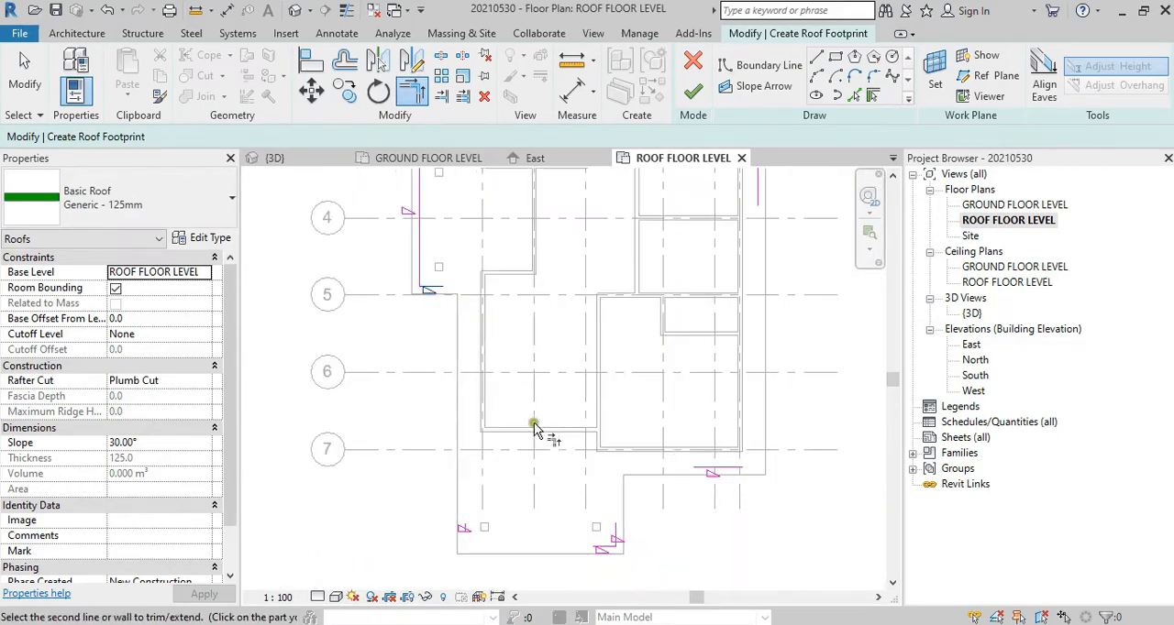
click(465, 527)
Step: Trim/extend the boundary lines into corners around the lower porch columns and up to the line below grid 7
click(603, 553)
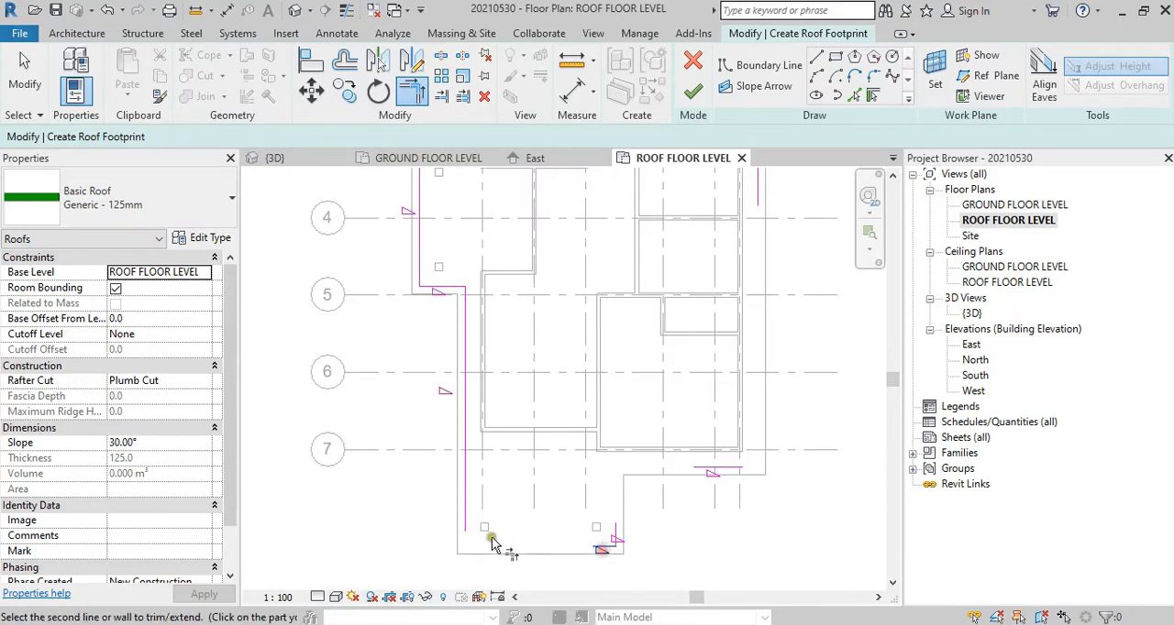
click(466, 527)
click(616, 533)
click(729, 473)
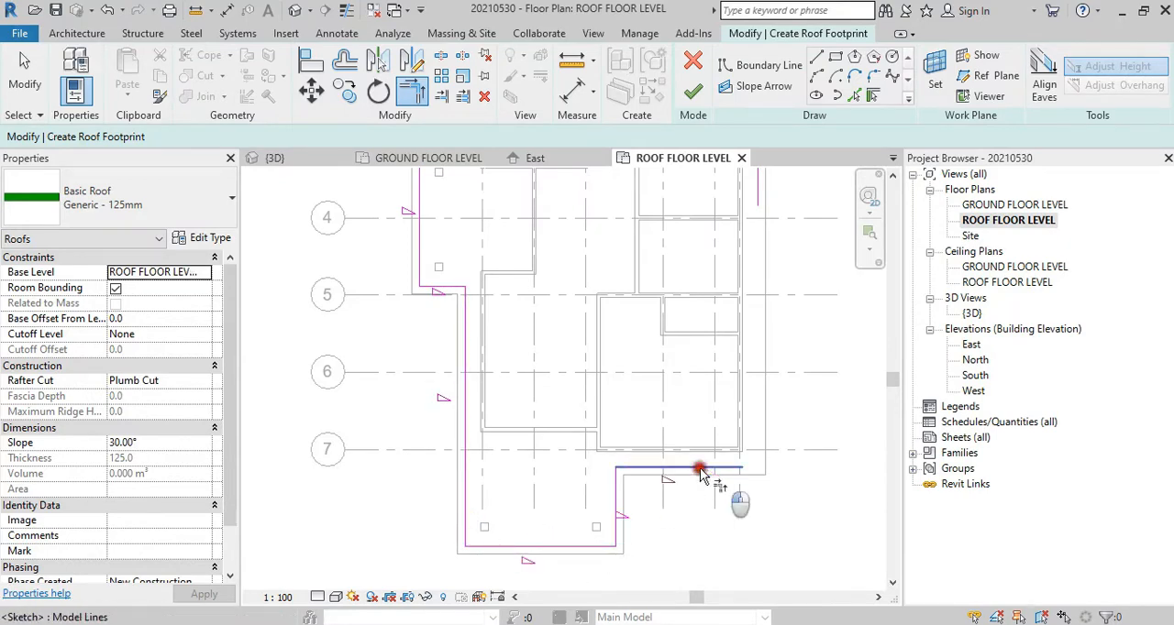
Step: Trim/extend the boundary line below grid 7 and the boundary line outside grid F to a corner
mouse_move(738, 480)
middle_down()
mouse_move(622, 567)
mouse_move(607, 593)
middle_up()
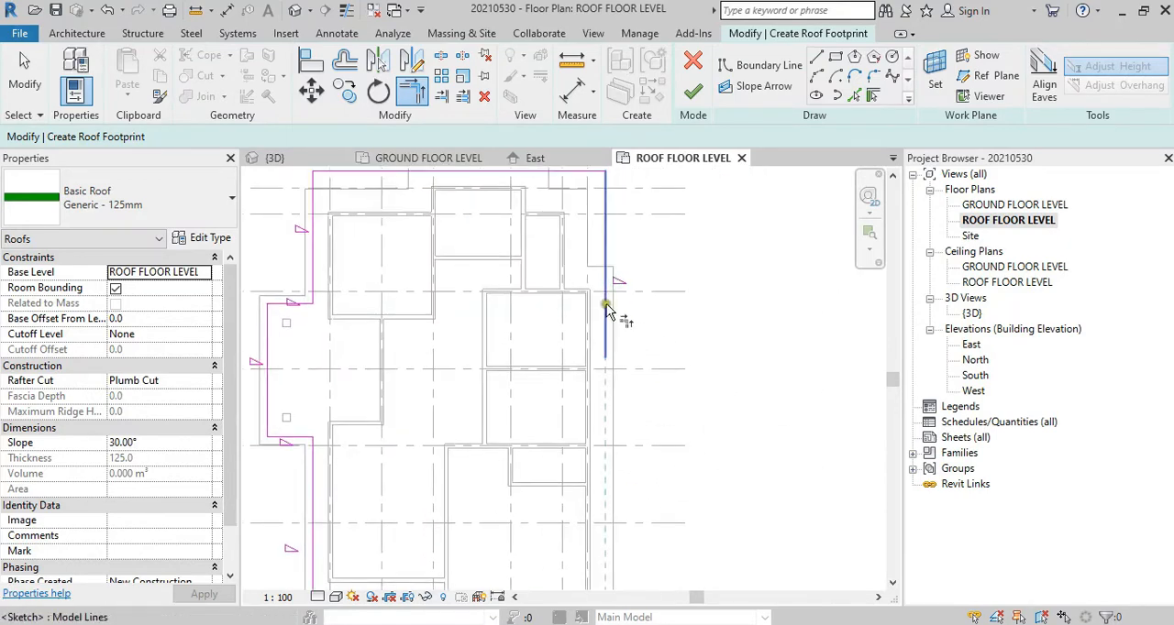
click(606, 307)
scroll(635, 304, down, 2)
scroll(606, 262, up, 2)
Step: Switch to Nitro Pro and examine the roof outline on the A101 - FLOOR LEVEL reference sheet
scroll(606, 262, down, 1)
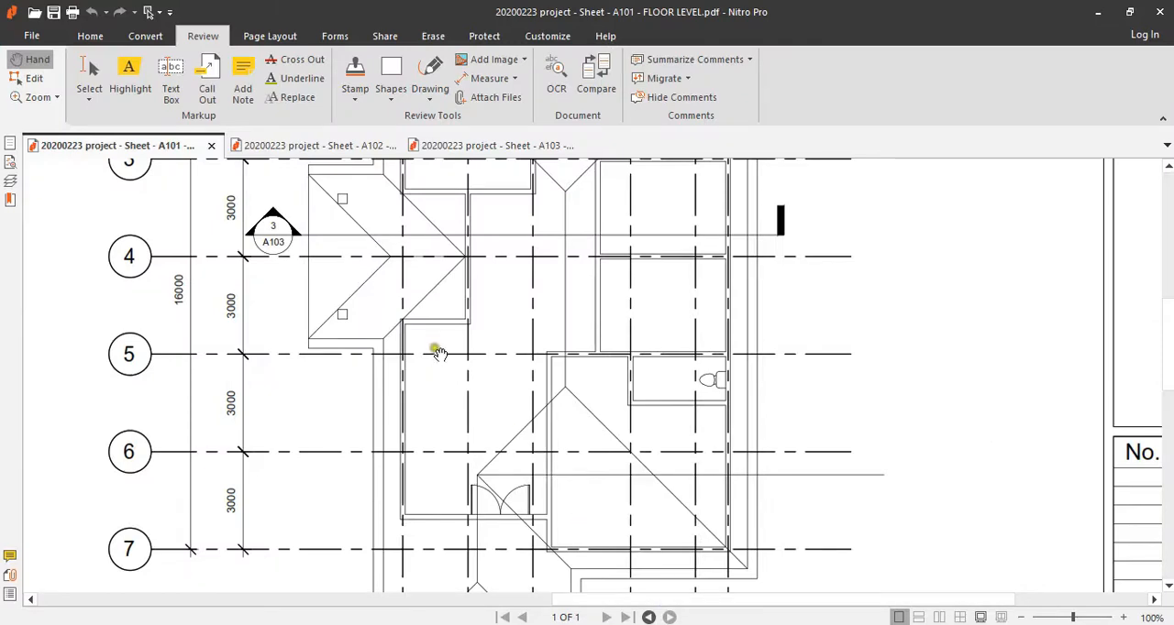
scroll(439, 353, up, 5)
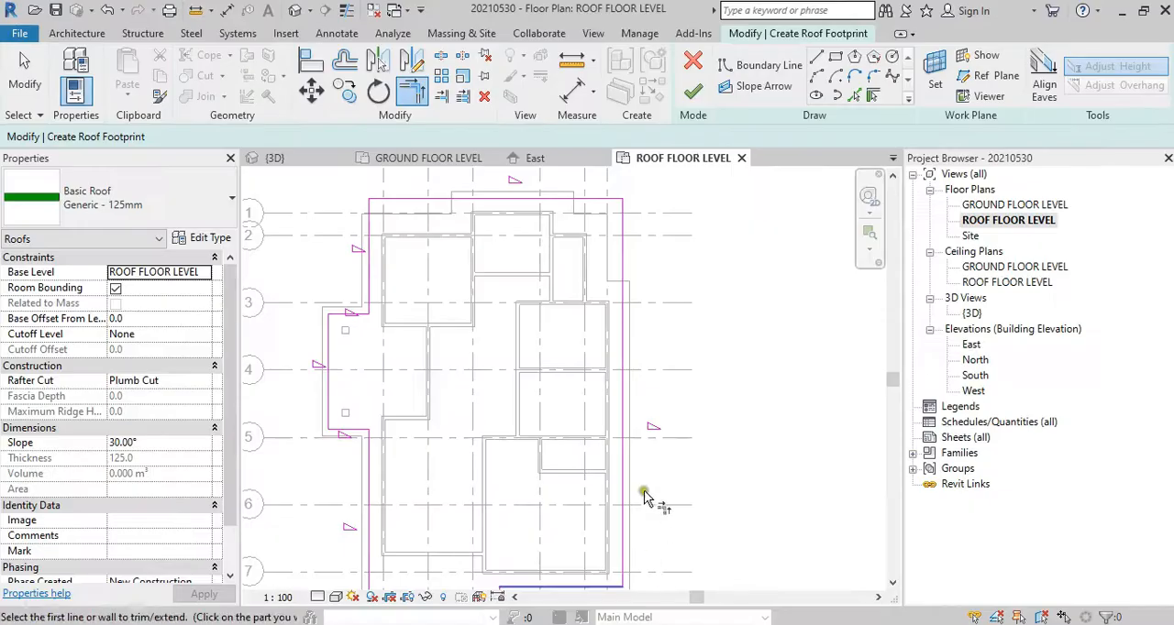
scroll(564, 307, down, 2)
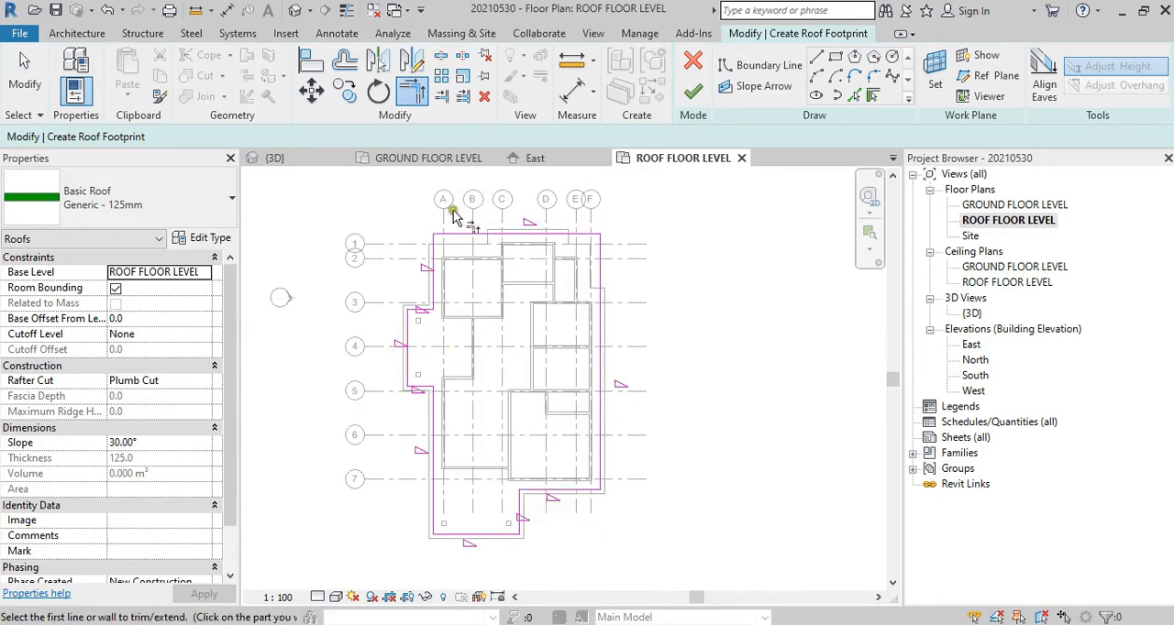
Step: Return to Revit, check the upper, grid F and lower boundary lines, and finish the roof footprint
key(Escape)
click(487, 234)
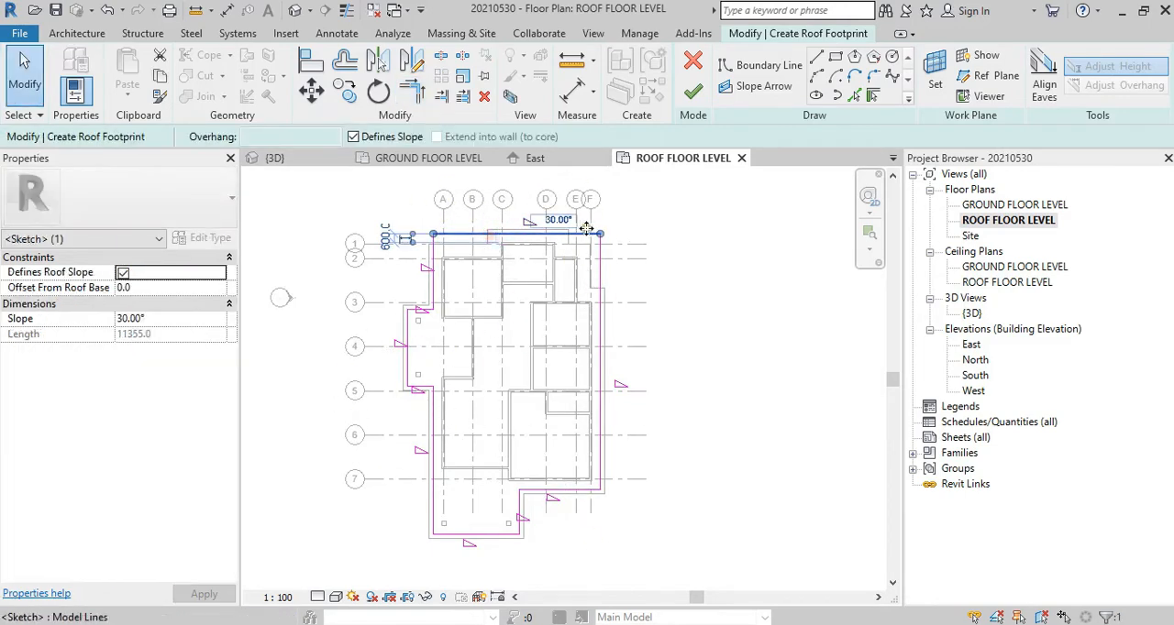
key(Escape)
click(600, 278)
key(Escape)
click(569, 490)
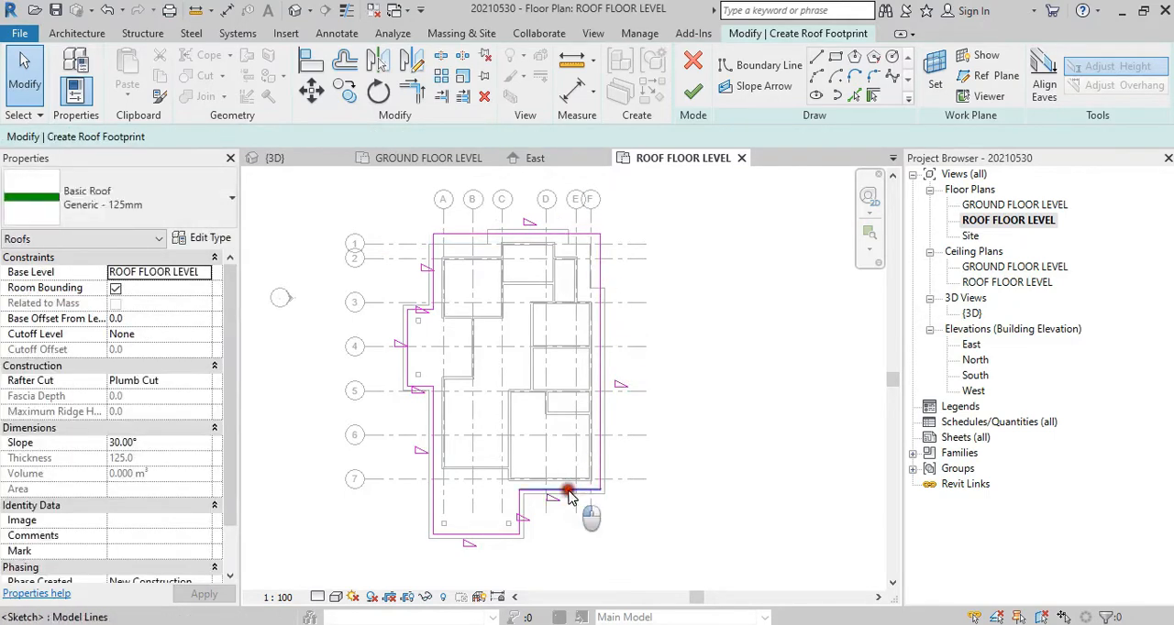
key(Escape)
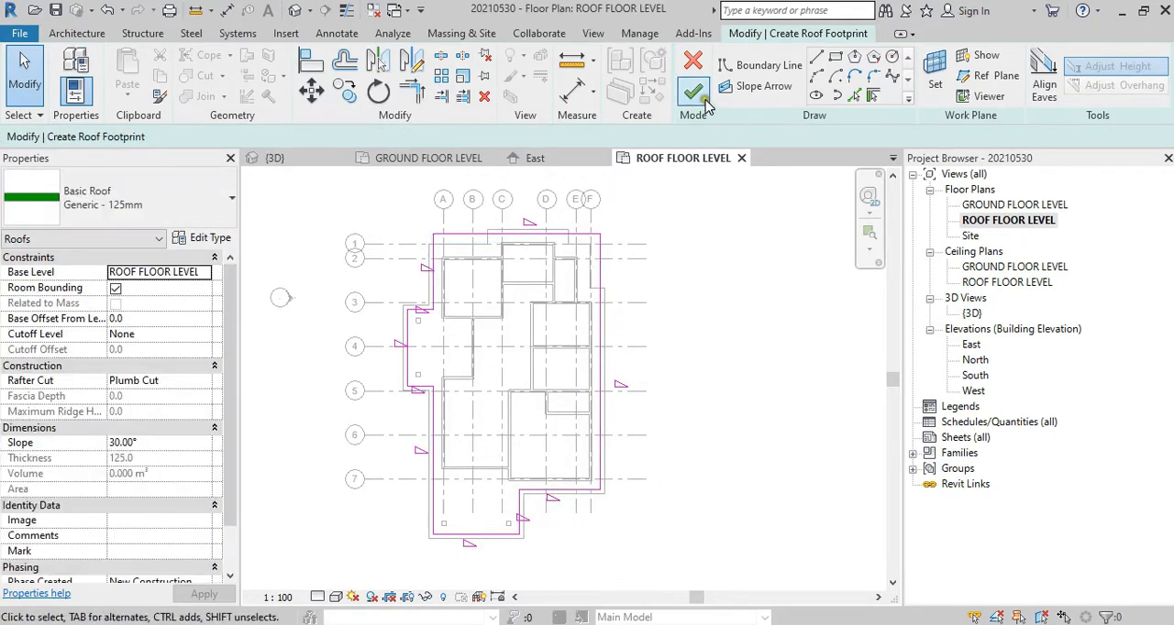
click(693, 92)
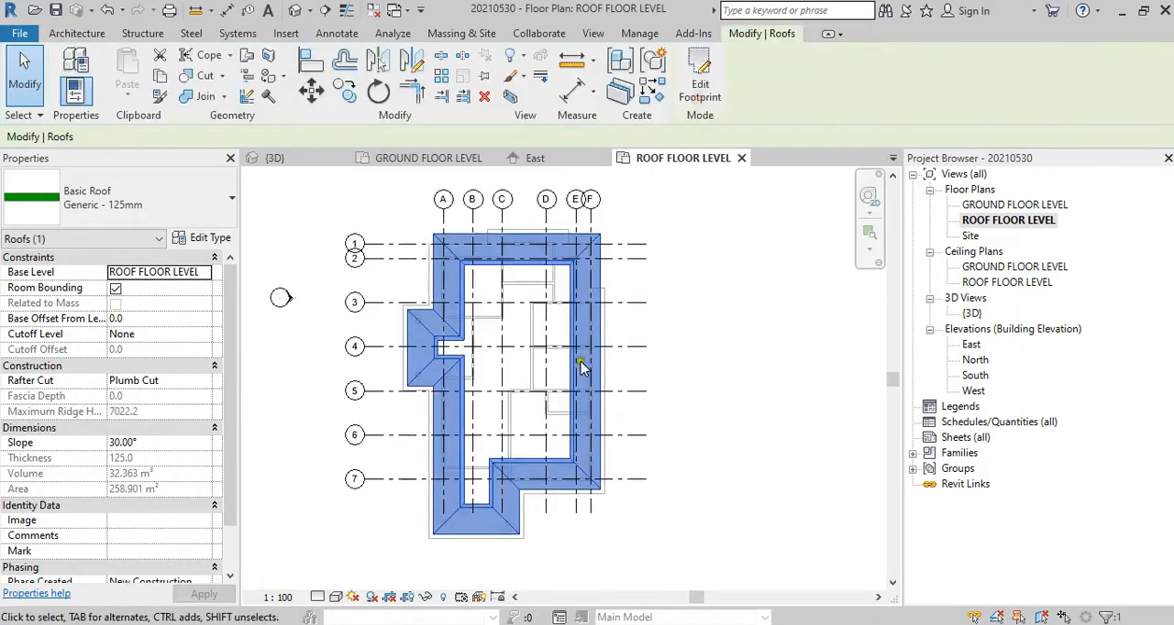
Step: Inspect the finished roof in the {3D} view from several sides and in the North elevation
double_click(972, 313)
click(743, 351)
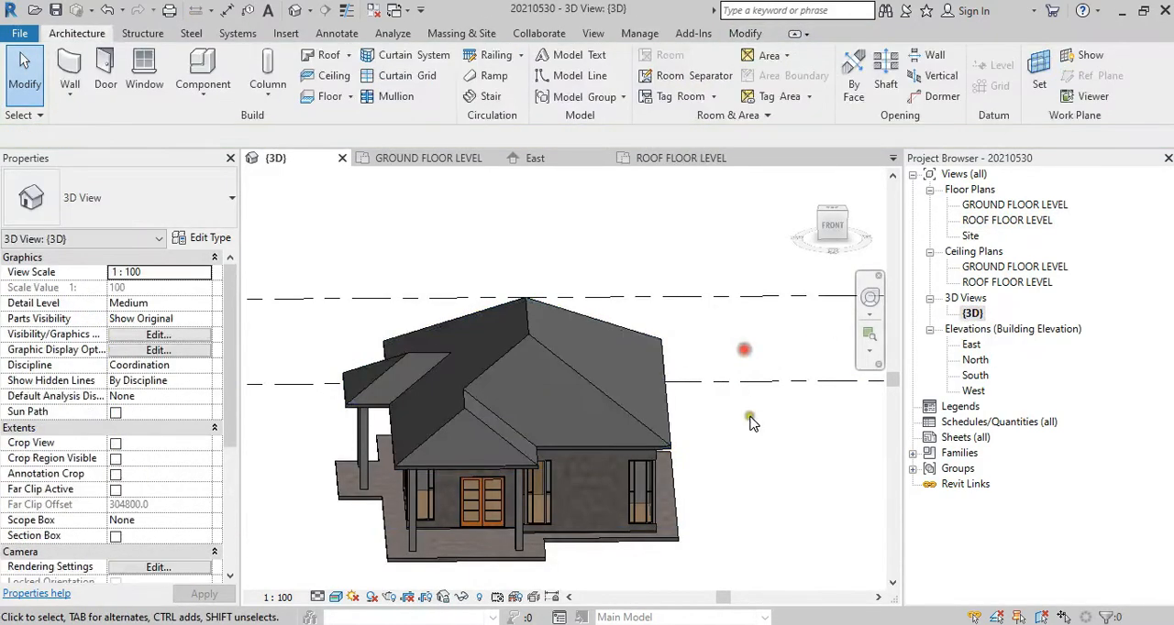
shift+middle_drag(750, 422, 905, 407)
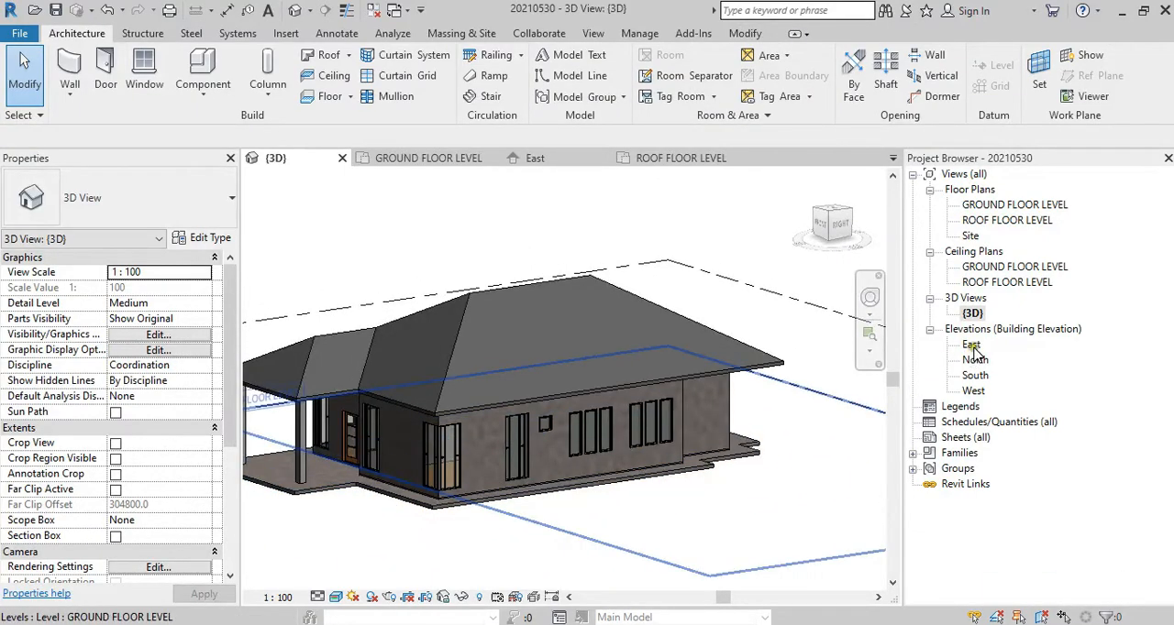
double_click(974, 360)
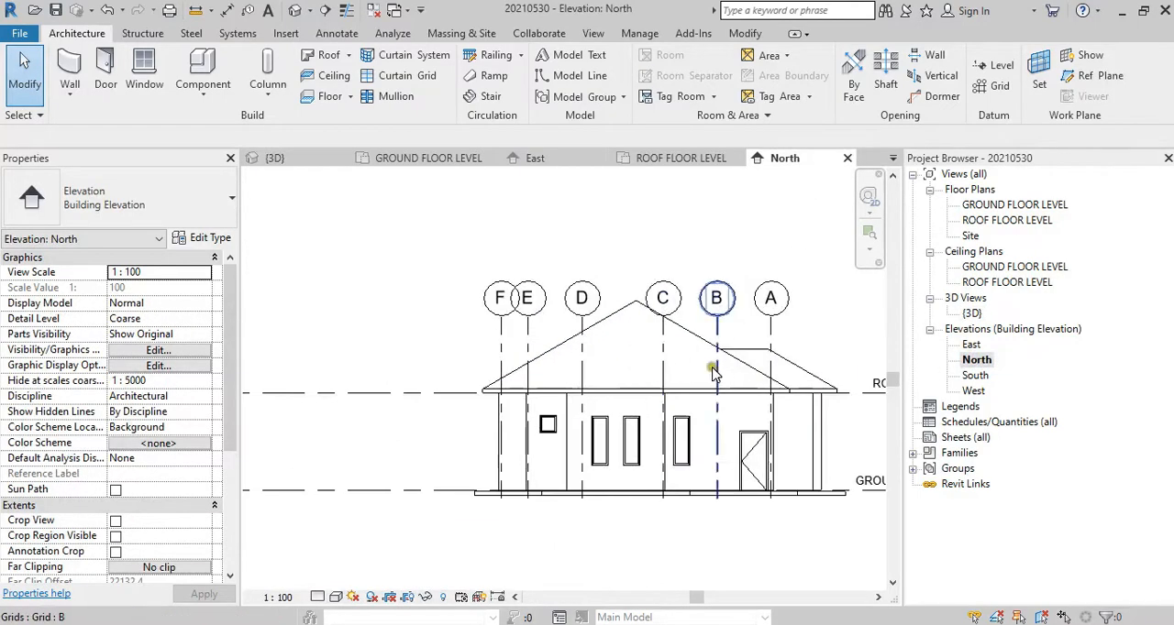
middle_drag(714, 371, 611, 388)
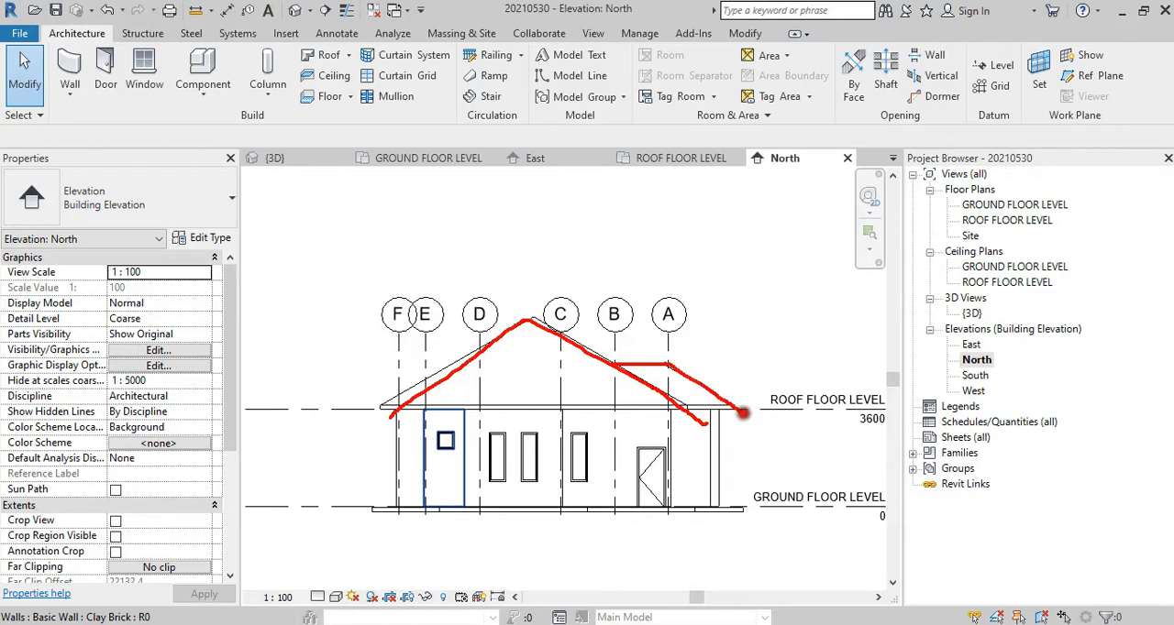
key(Escape)
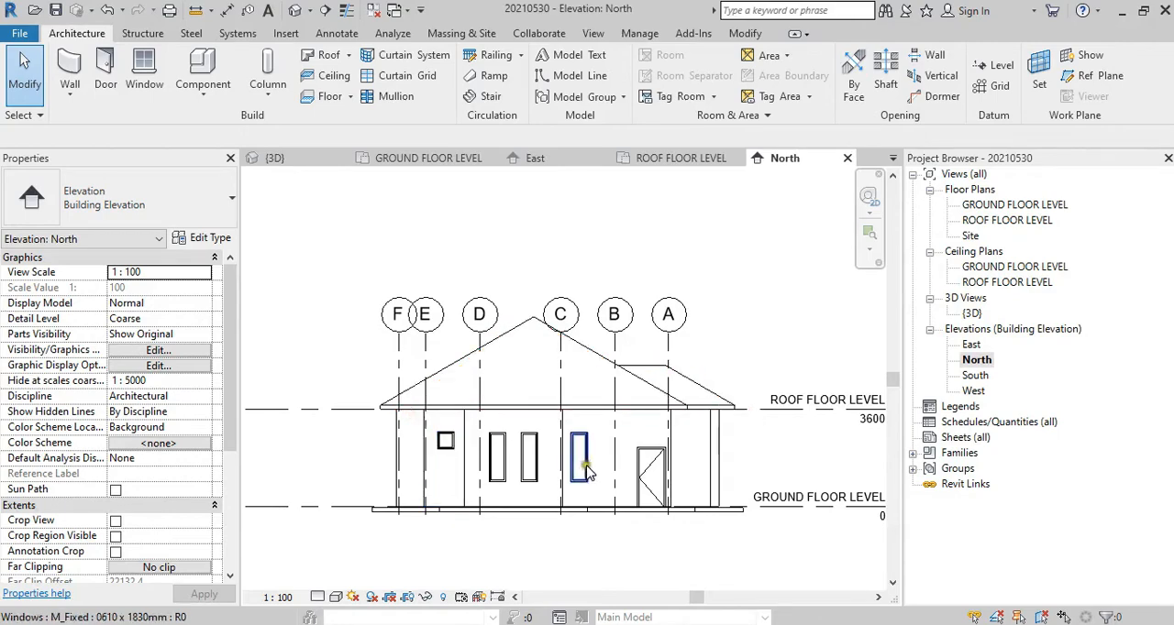
Step: Compare the roof shape with the rear elevation on sheet A102 in Nitro Pro, then return to Revit
key(alt+Tab)
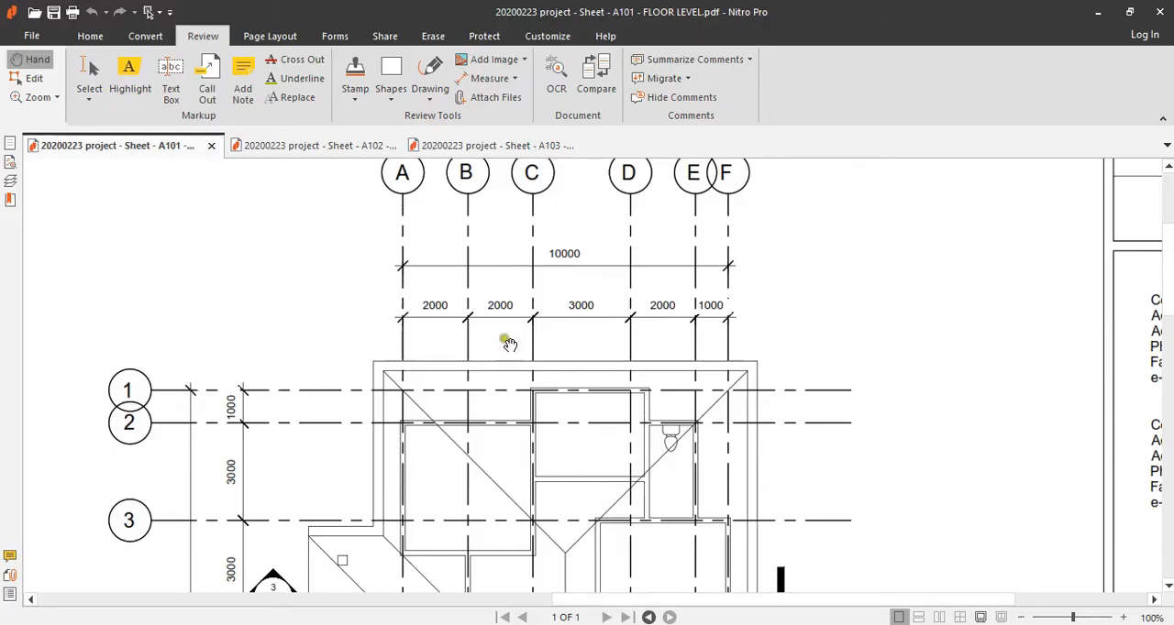
click(292, 146)
ctrl+scroll(592, 354, up, 3)
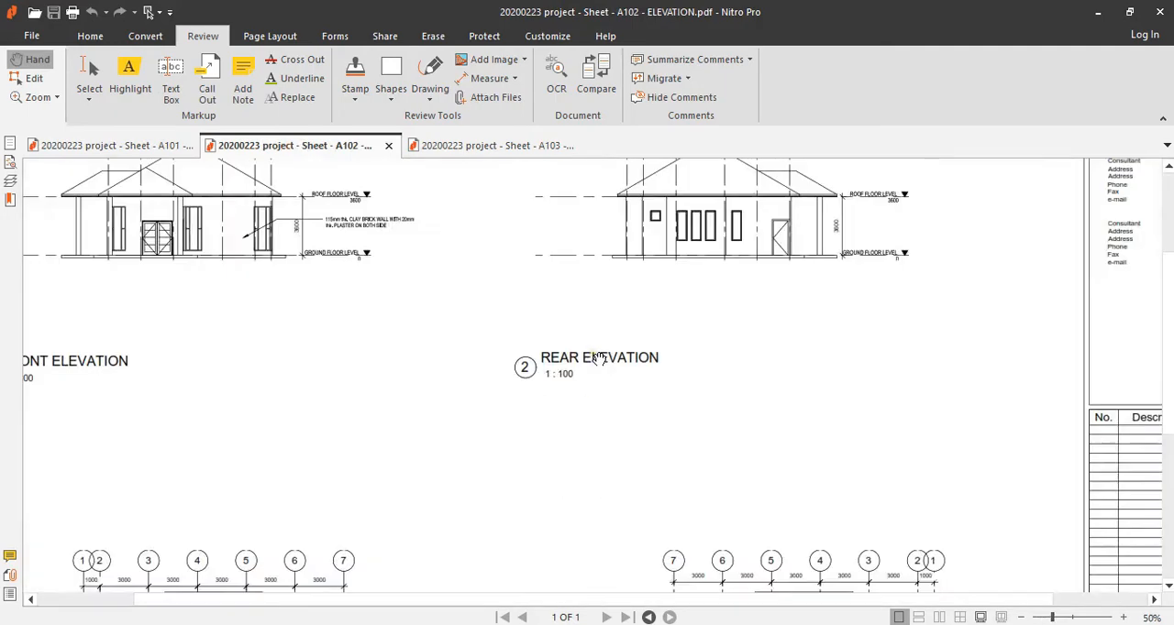
drag(418, 366, 290, 445)
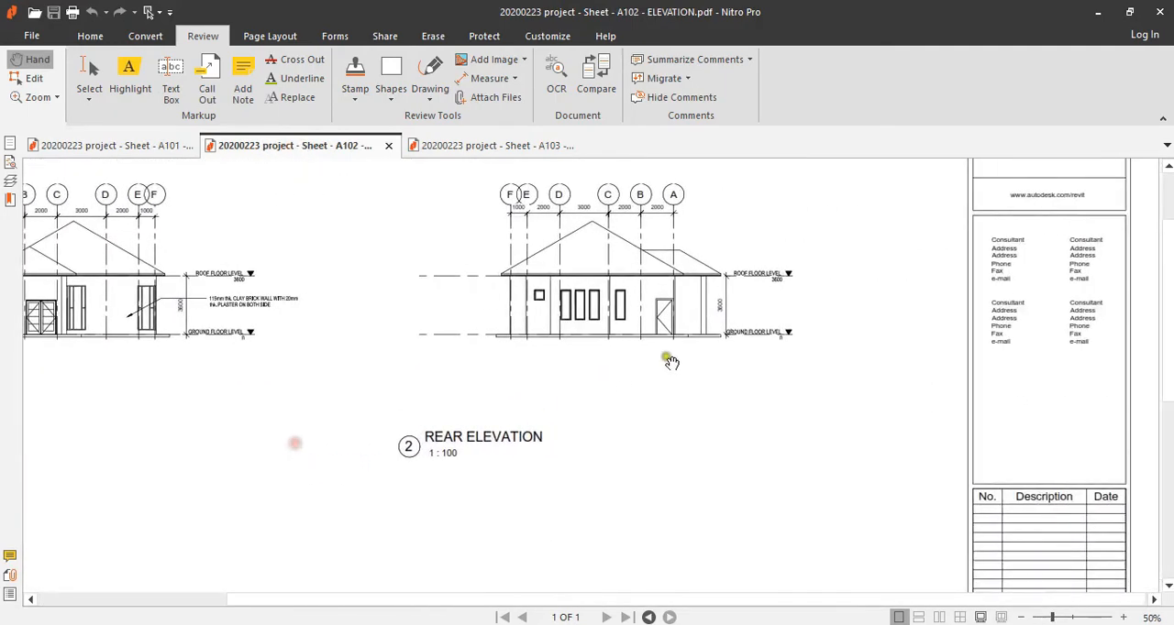
ctrl+scroll(660, 312, up, 2)
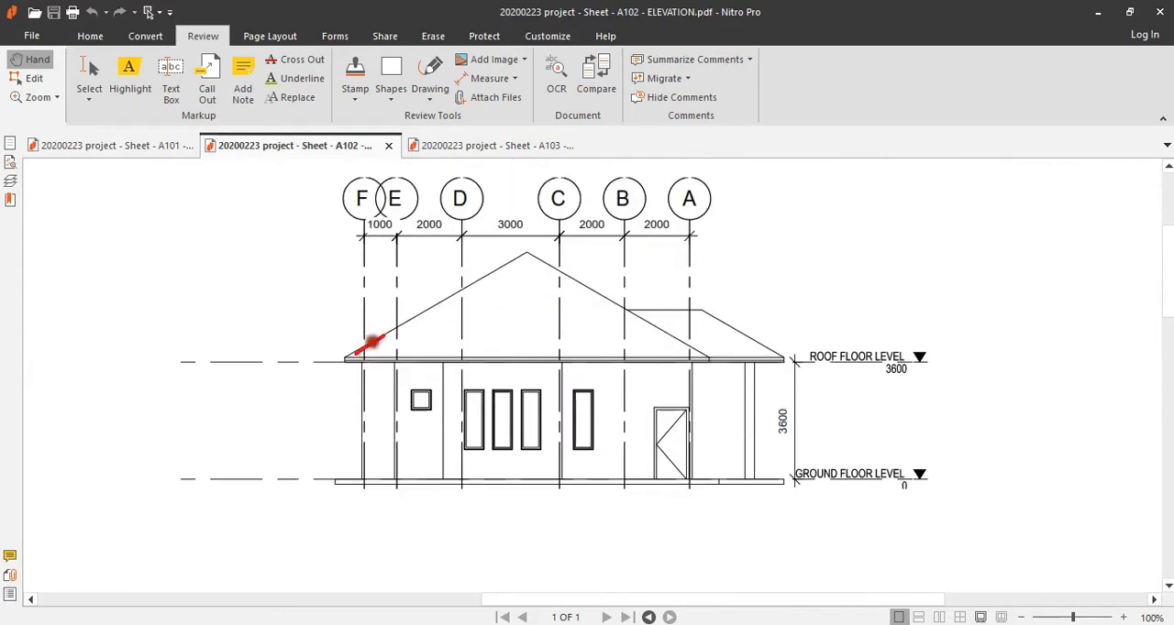
drag(356, 353, 644, 334)
drag(611, 376, 406, 375)
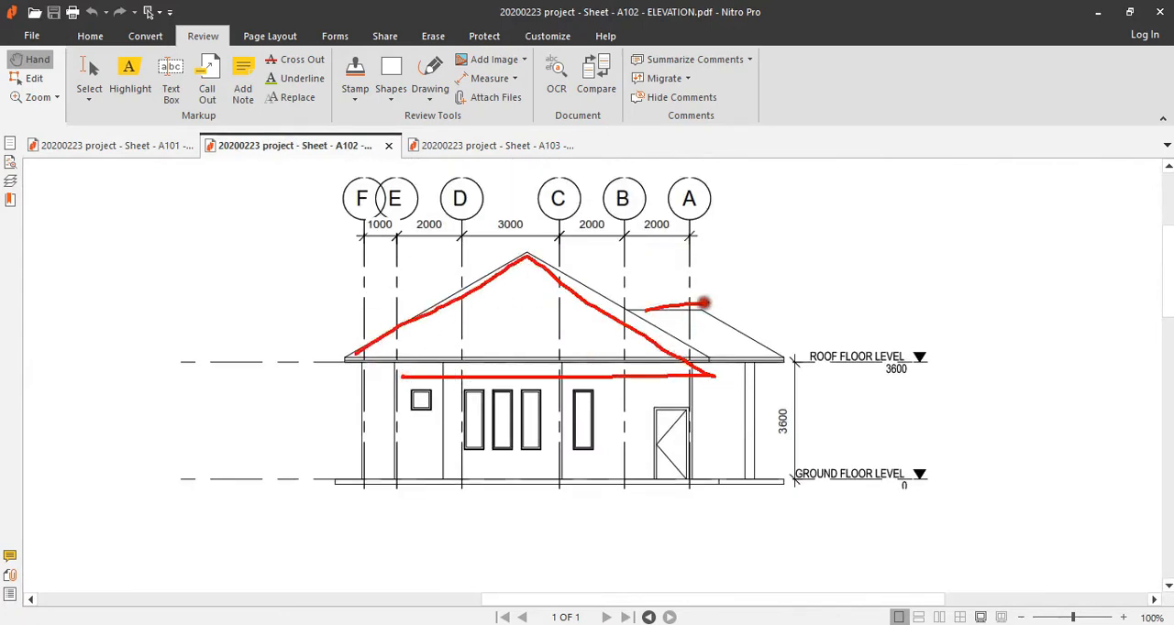
key(Escape)
click(642, 624)
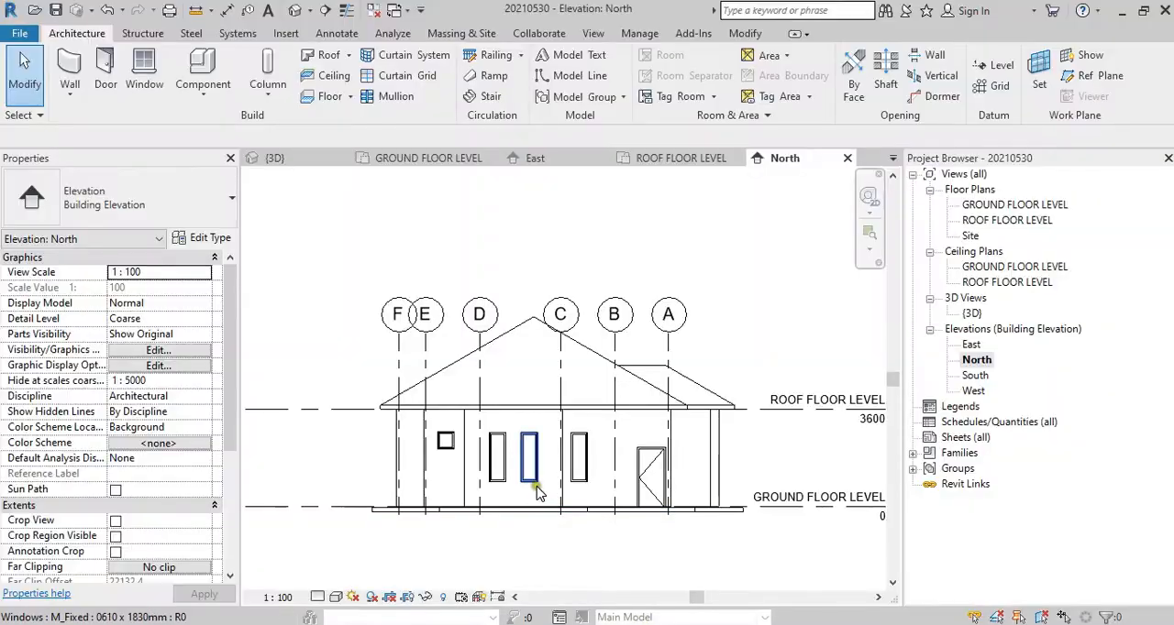
Step: Edit the outer floor's boundary in the GROUND FLOOR LEVEL plan and delete the short vertical line between grids B and C above grid 1
double_click(1018, 207)
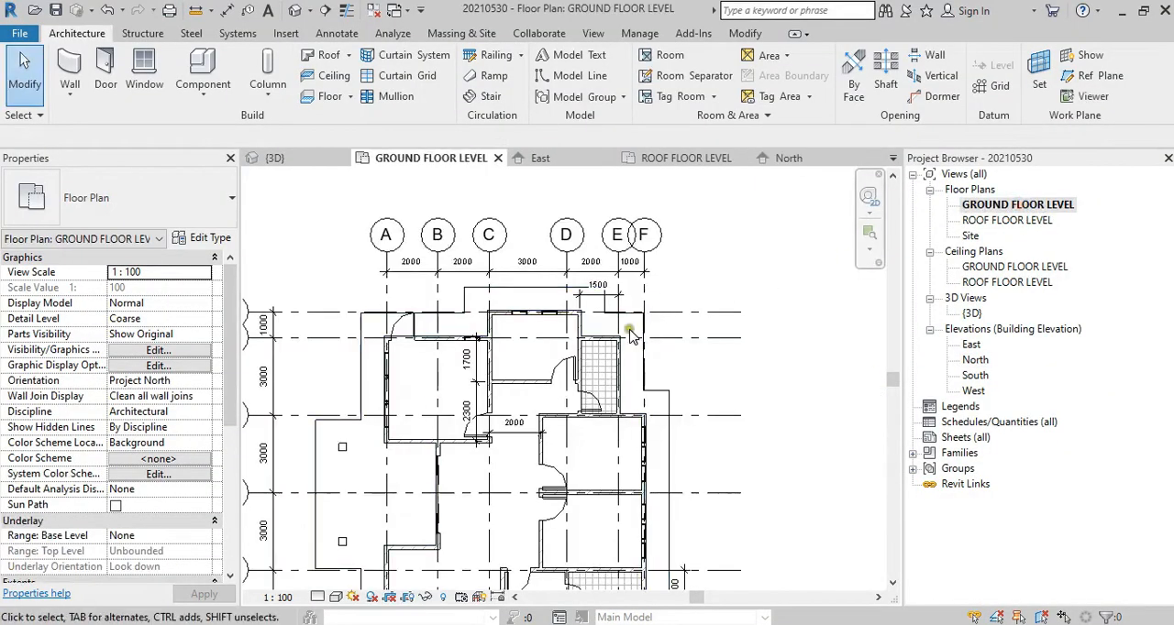
scroll(637, 337, up, 2)
double_click(655, 360)
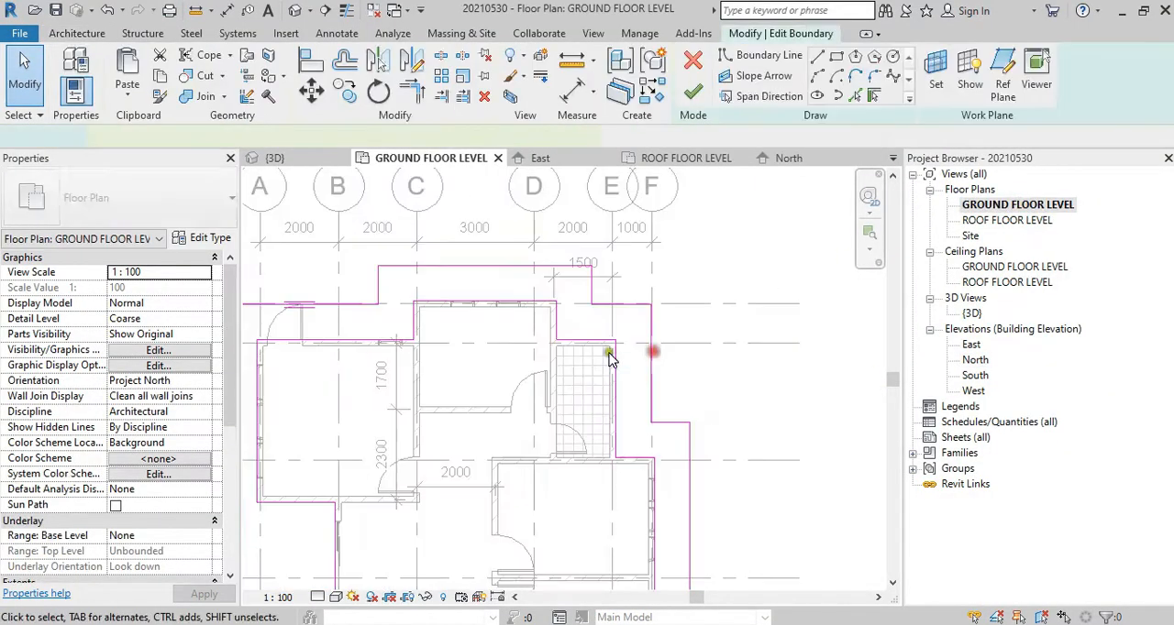
middle_drag(334, 357, 534, 365)
click(578, 295)
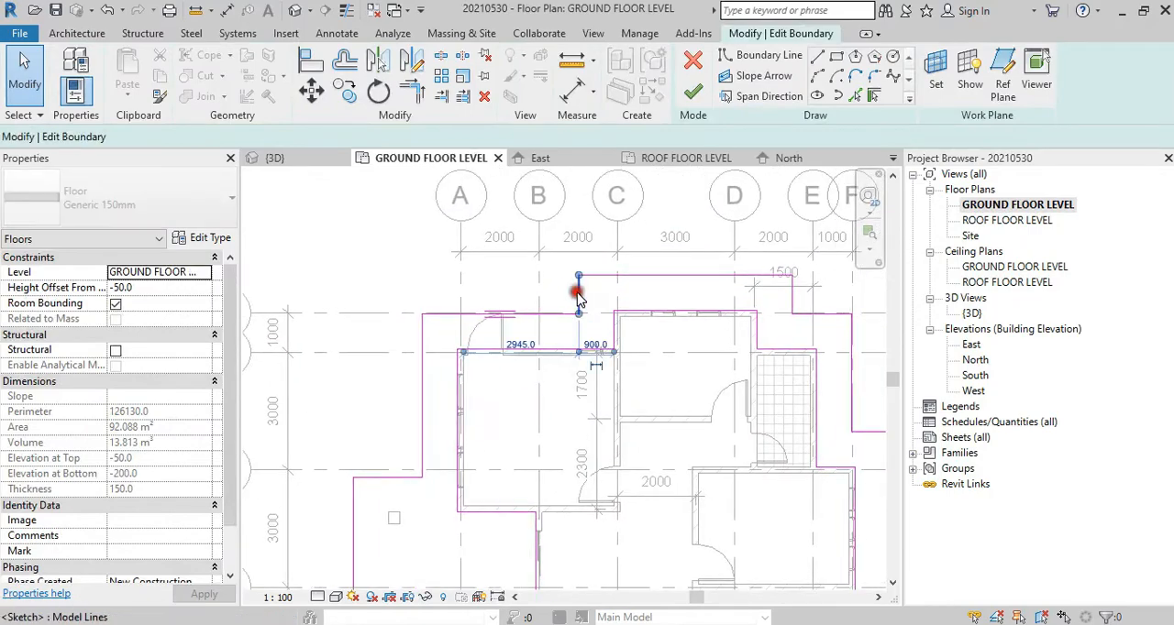
key(Delete)
Step: Move the floor boundary line along grid 1 across grids A and B up in line with the upper boundary line
click(557, 317)
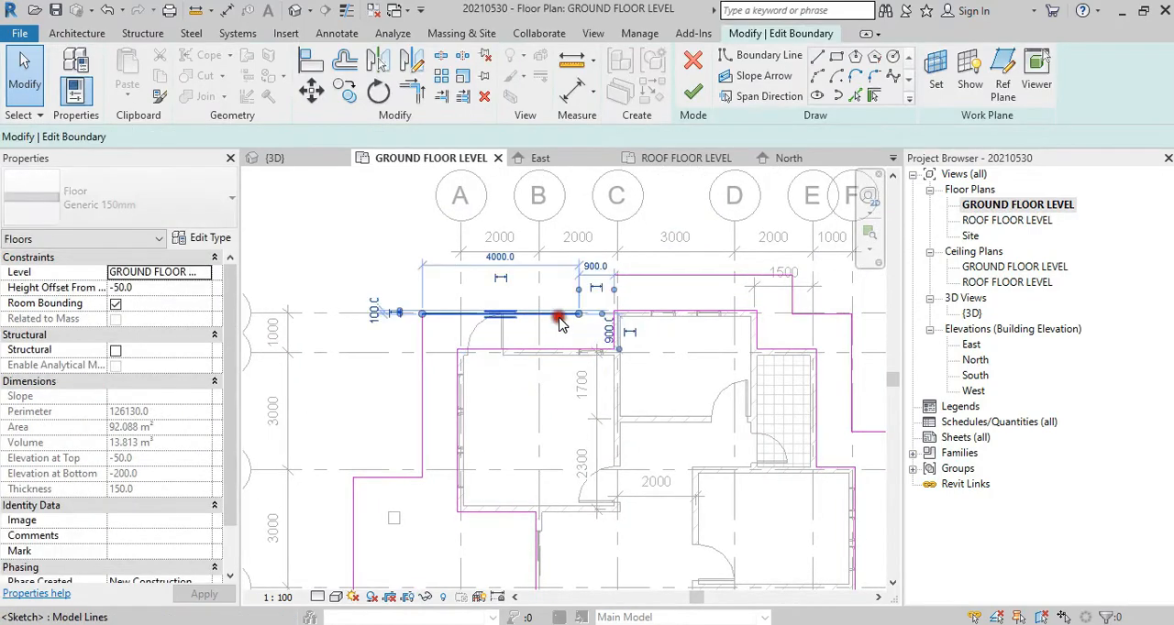
key(Escape)
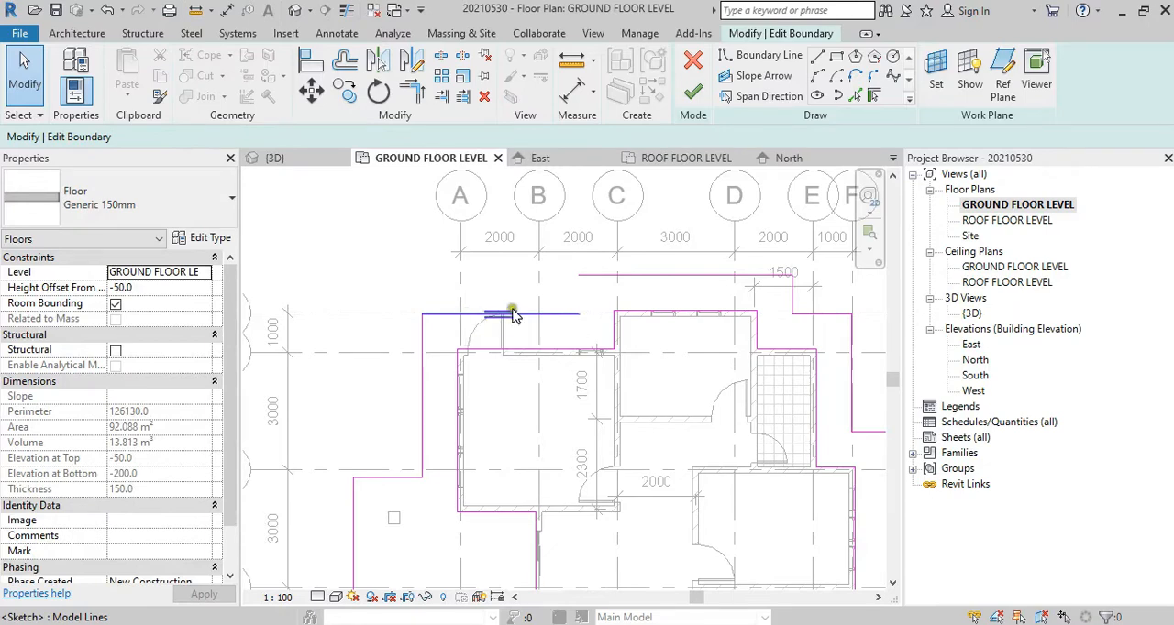
click(431, 312)
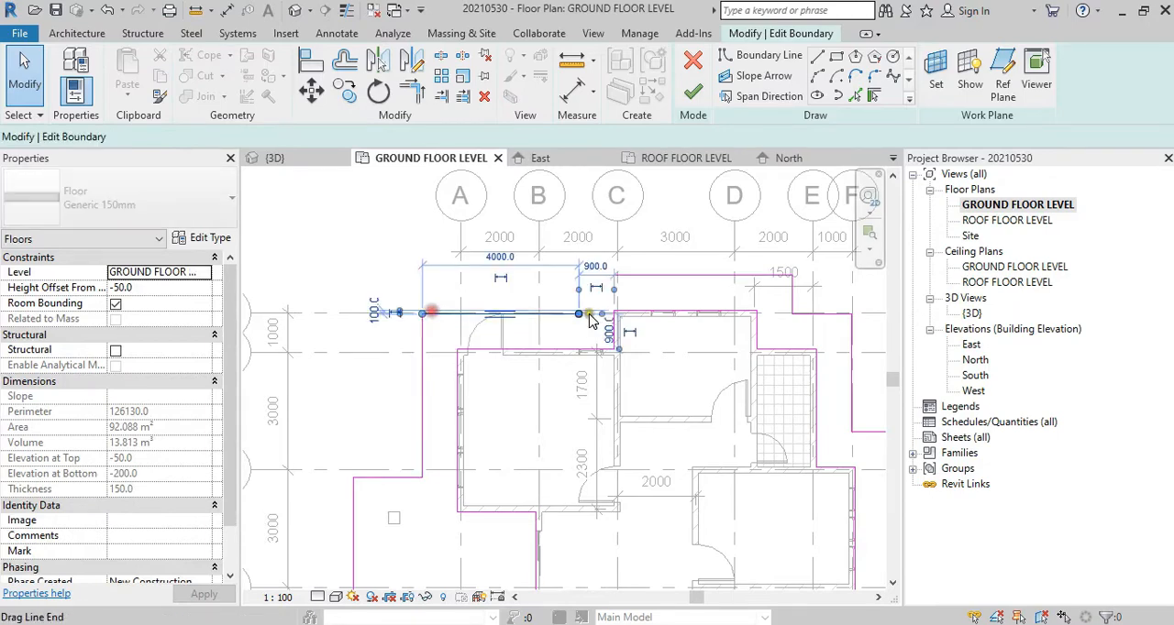
drag(548, 314, 551, 281)
middle_drag(615, 342, 460, 359)
Step: Delete the stepped floor boundary lines at the upper corner: the one along grid 1, the one on grid F, and the vertical between D and E
click(673, 353)
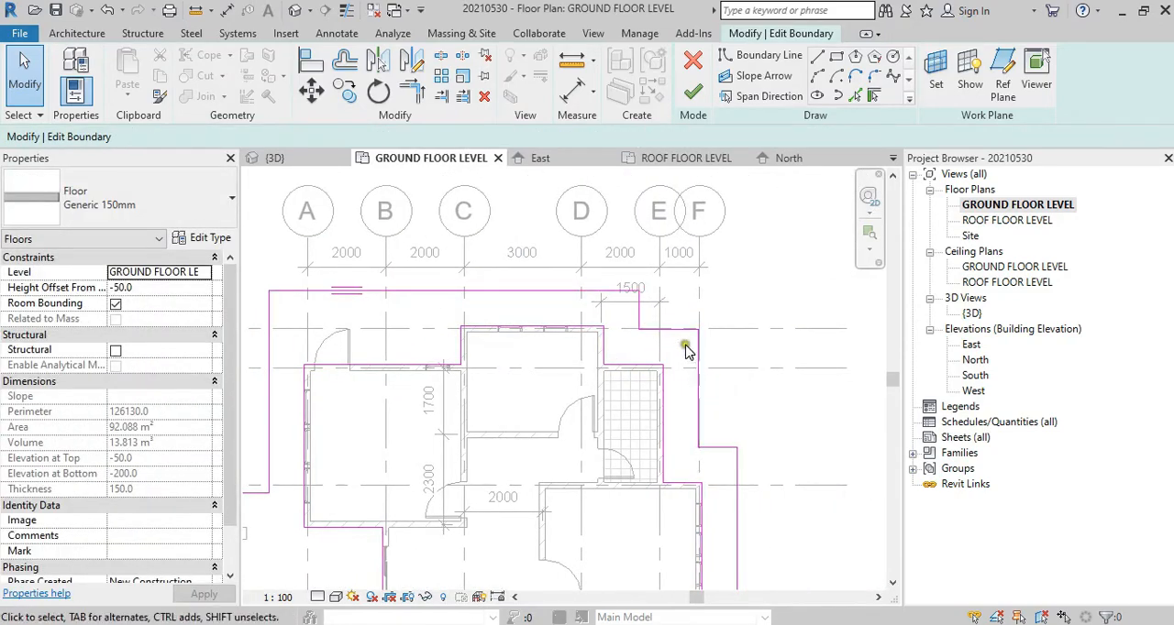
click(708, 314)
key(Delete)
click(680, 311)
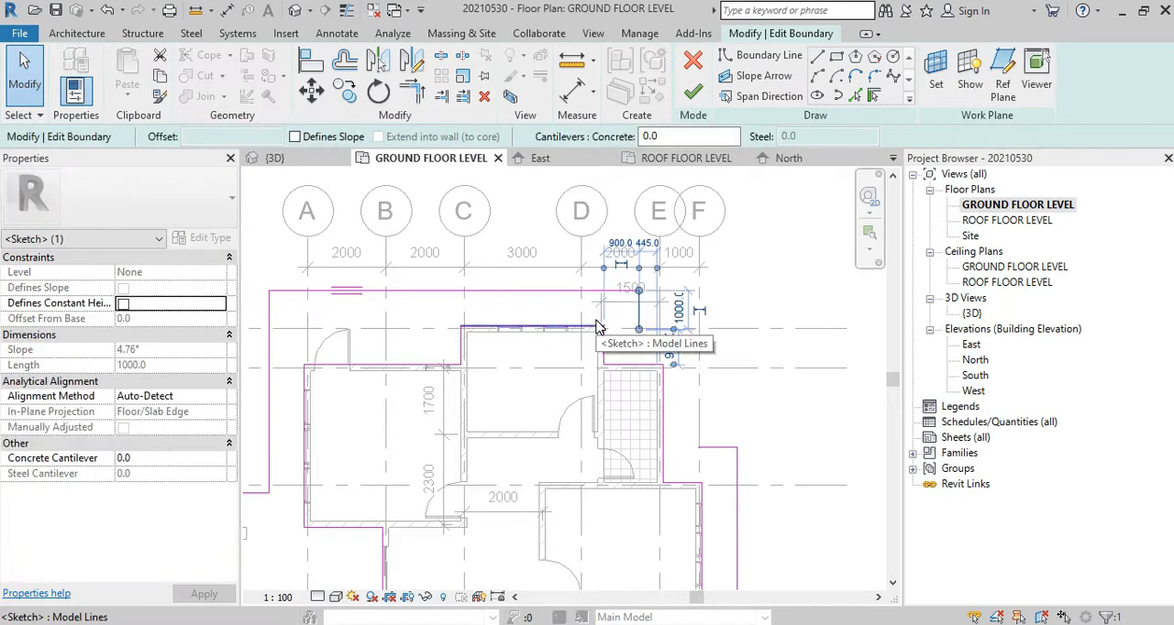
click(813, 311)
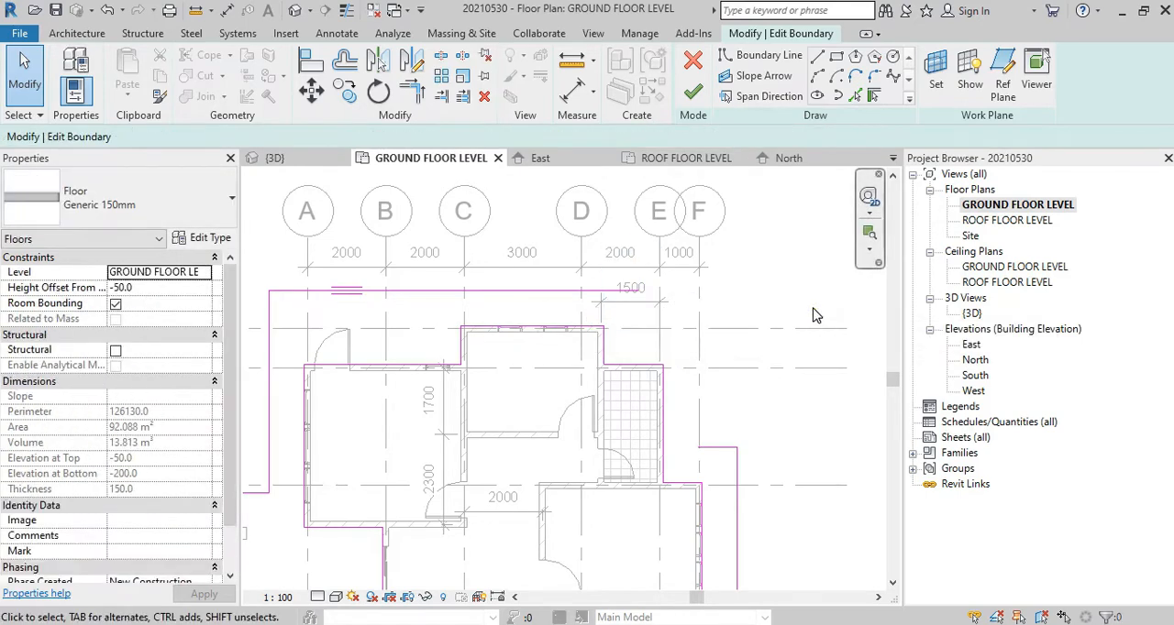
Step: Trim/extend the upper floor boundary line and the line outside grid F to a corner
click(411, 91)
click(736, 473)
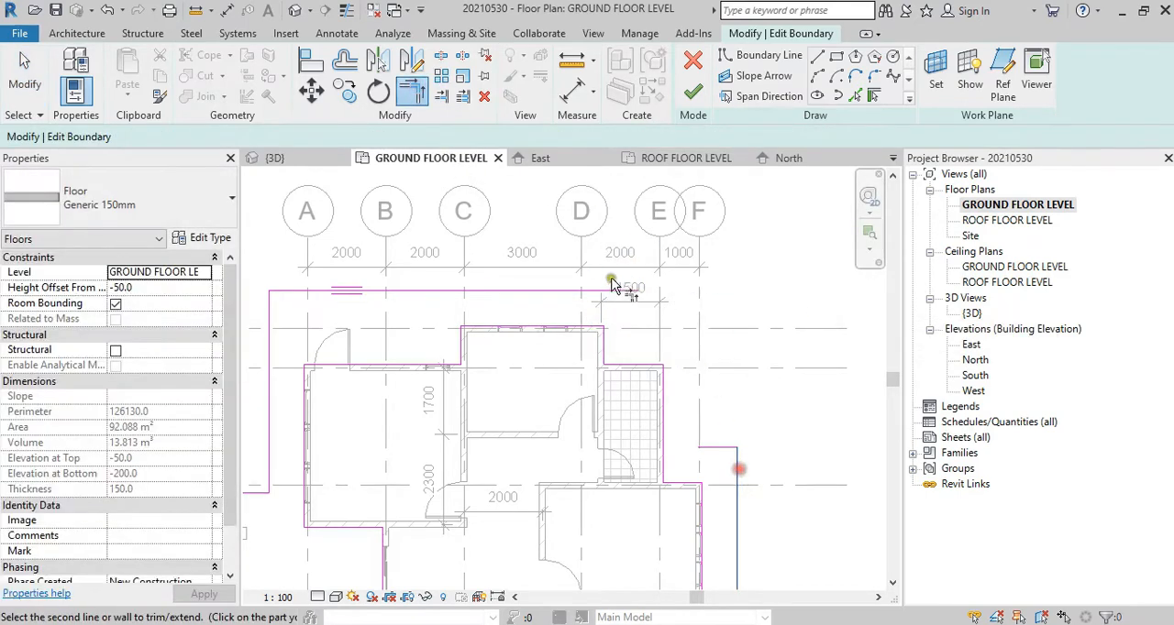
click(606, 293)
key(Escape)
key(Escape)
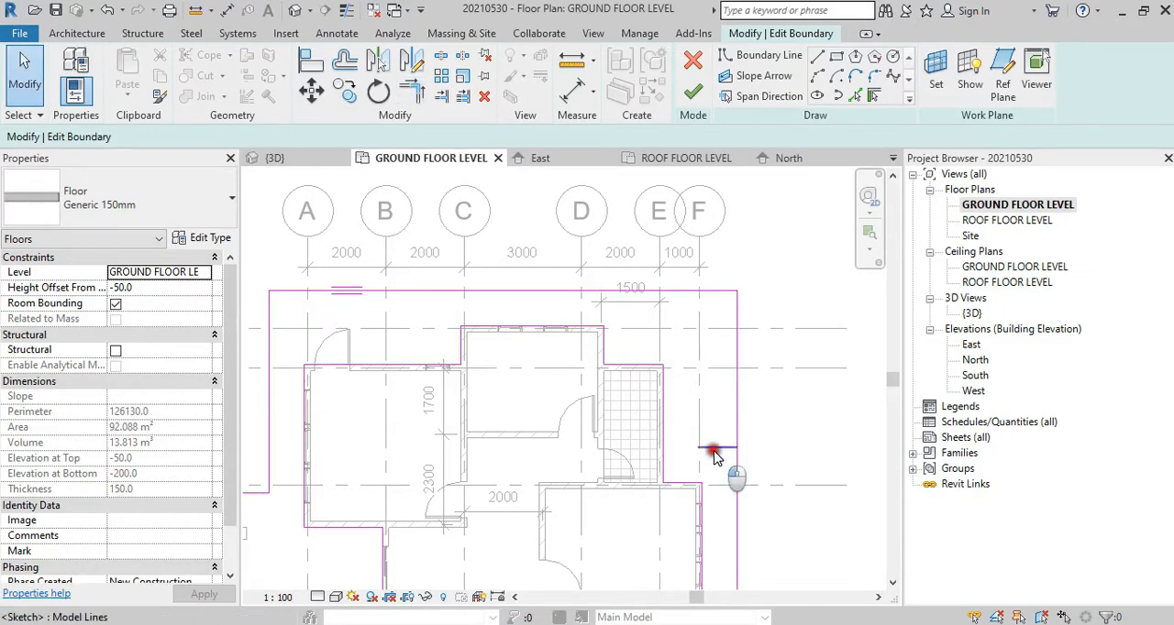
Step: Delete the leftover short horizontal line beside grid F above grid 3 and finish the floor boundary
click(713, 449)
key(Delete)
middle_drag(531, 403, 498, 353)
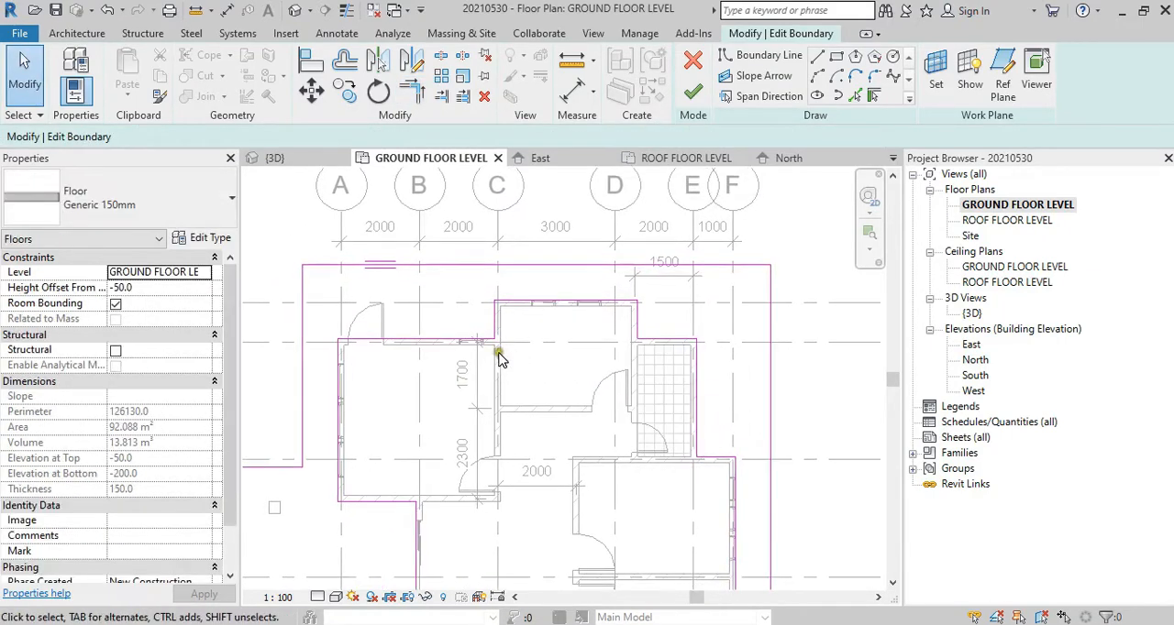
click(692, 89)
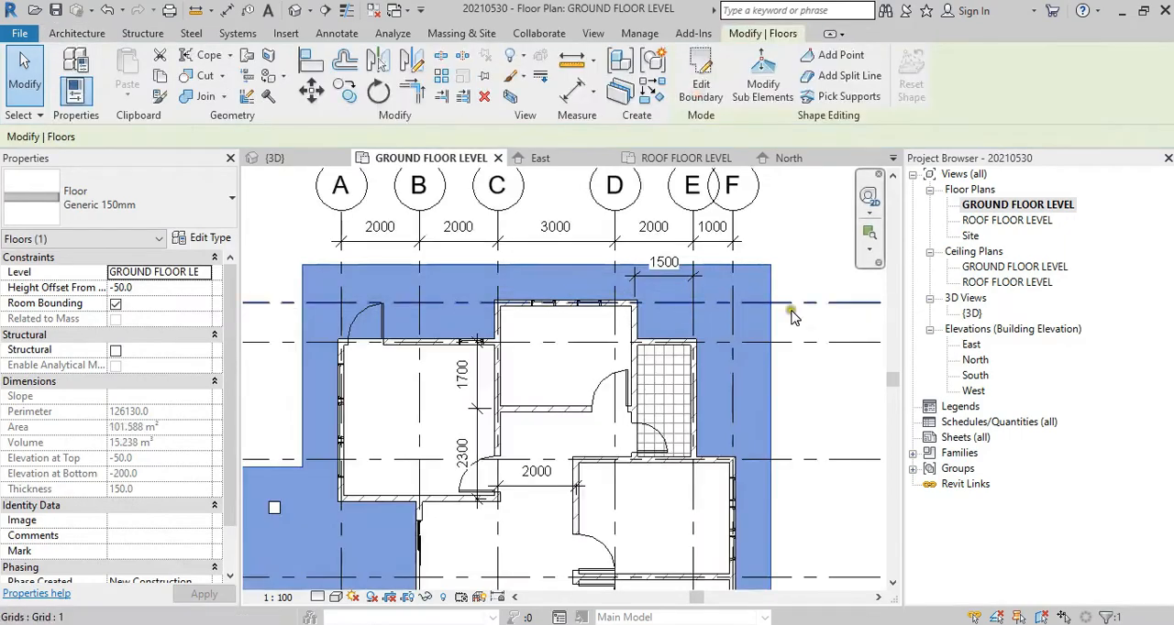
click(837, 265)
Step: Open the ROOF FLOOR LEVEL plan and select the roof to examine how much of it the plan displays
double_click(1007, 220)
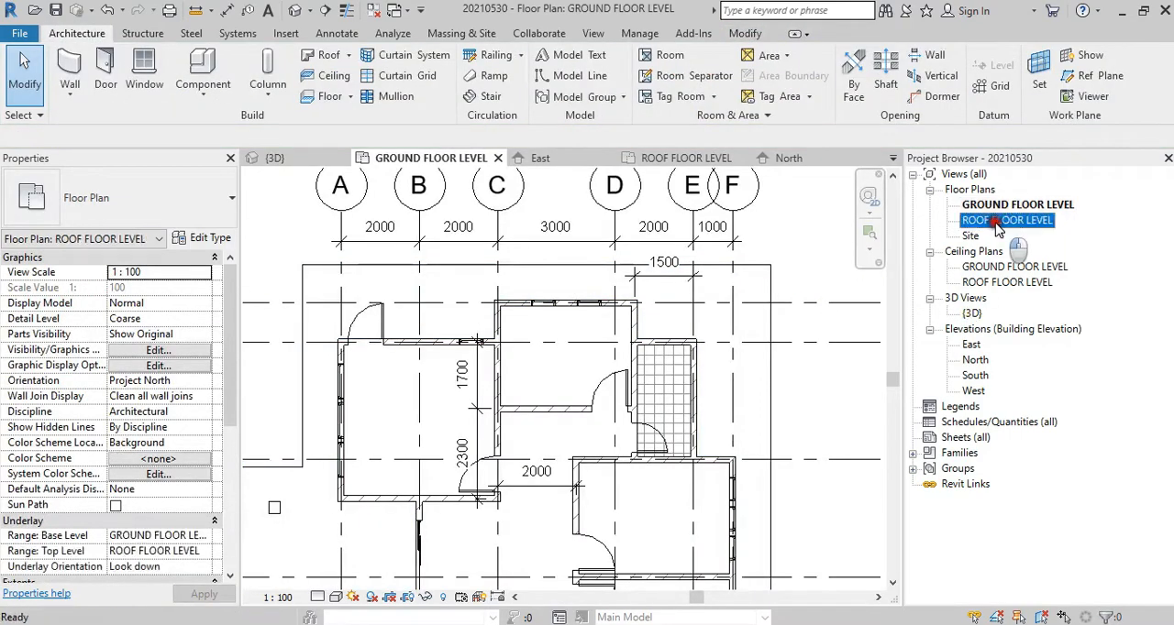
scroll(527, 229, up, 3)
scroll(536, 225, down, 4)
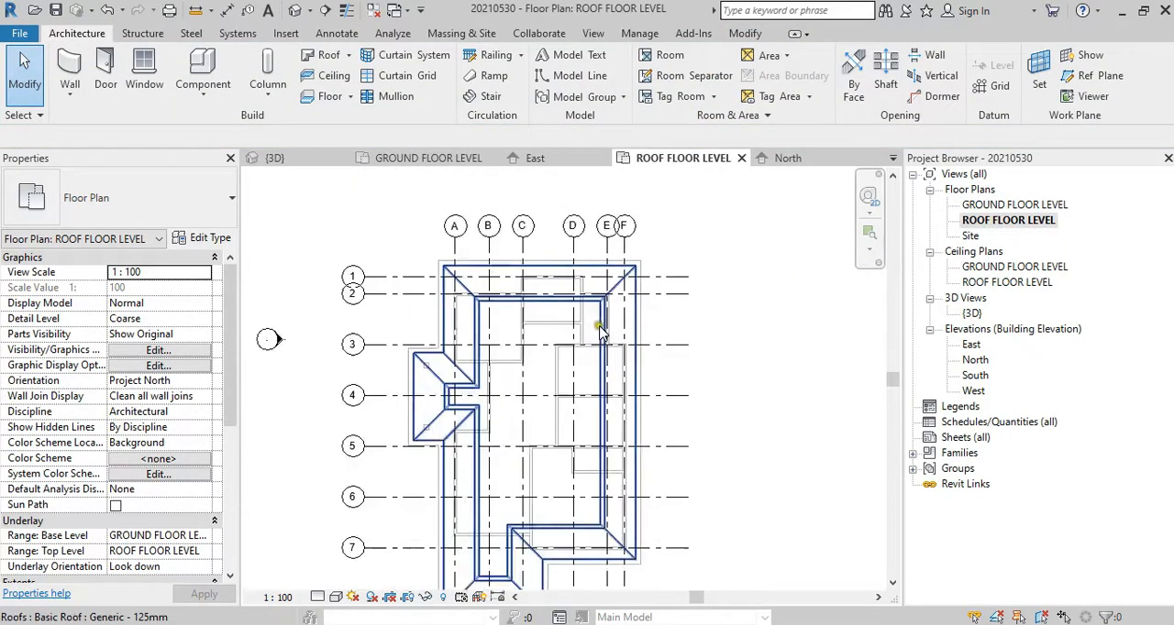
scroll(531, 467, up, 4)
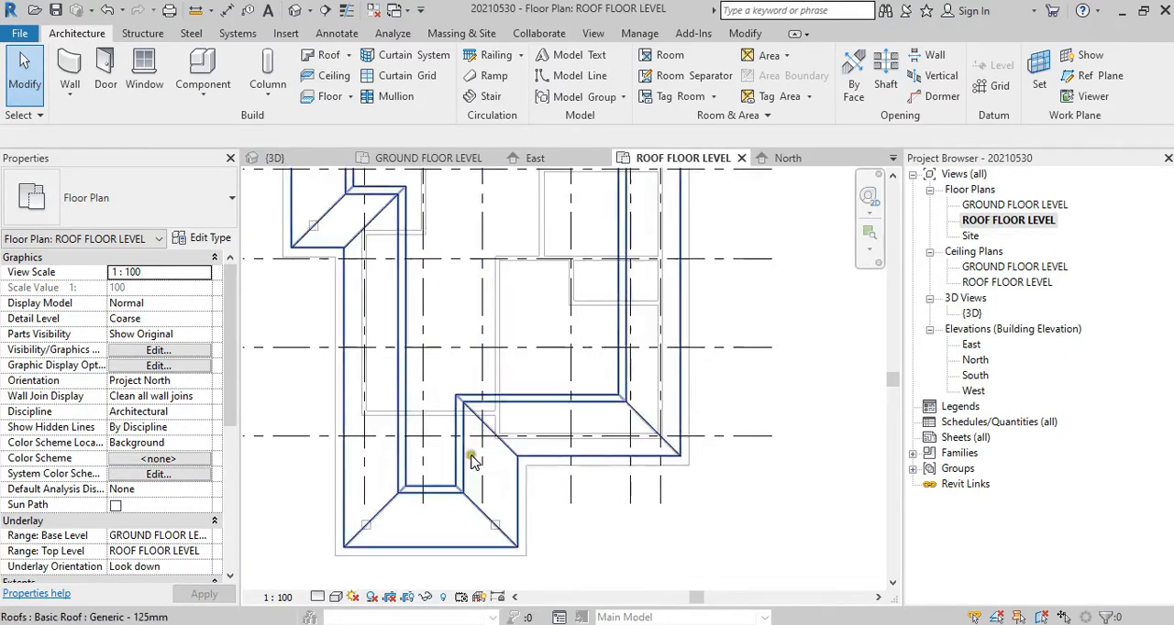
scroll(469, 451, down, 3)
scroll(513, 380, up, 3)
mouse_move(605, 357)
middle_down()
mouse_move(760, 545)
mouse_move(669, 375)
mouse_move(591, 362)
middle_up()
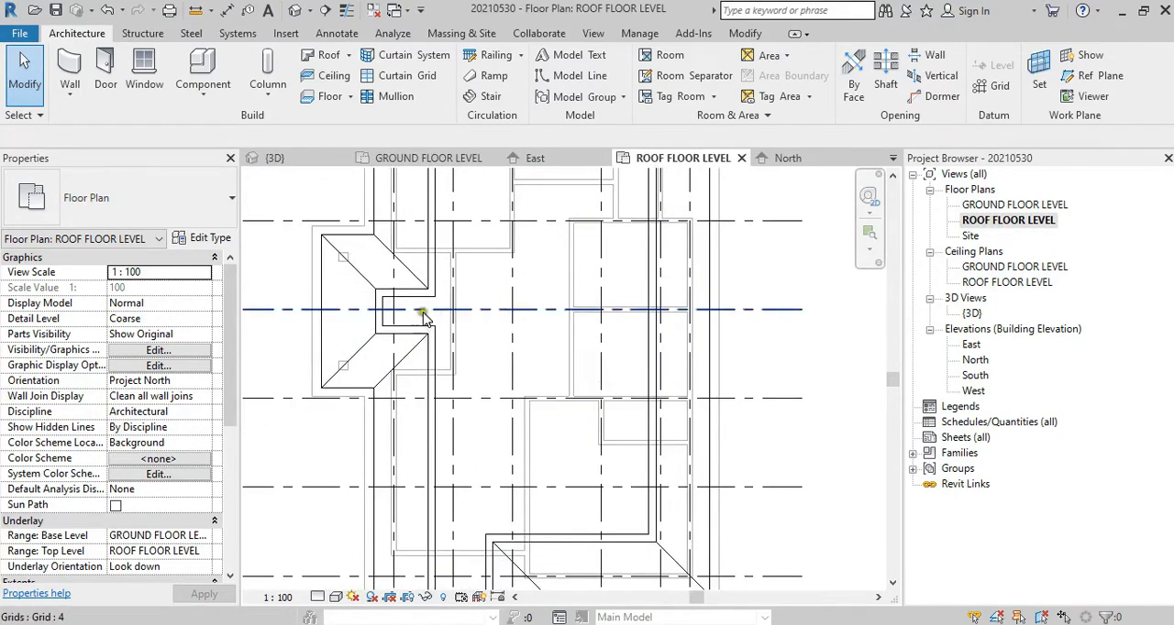
click(429, 314)
scroll(440, 348, down, 2)
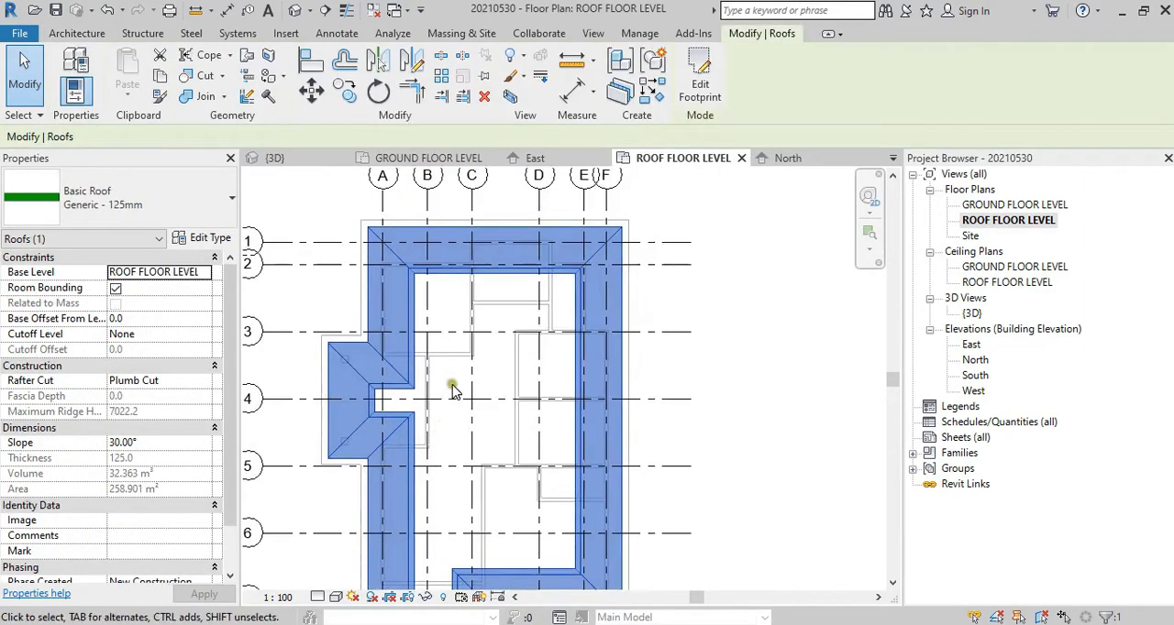
scroll(516, 352, down, 1)
scroll(516, 353, down, 1)
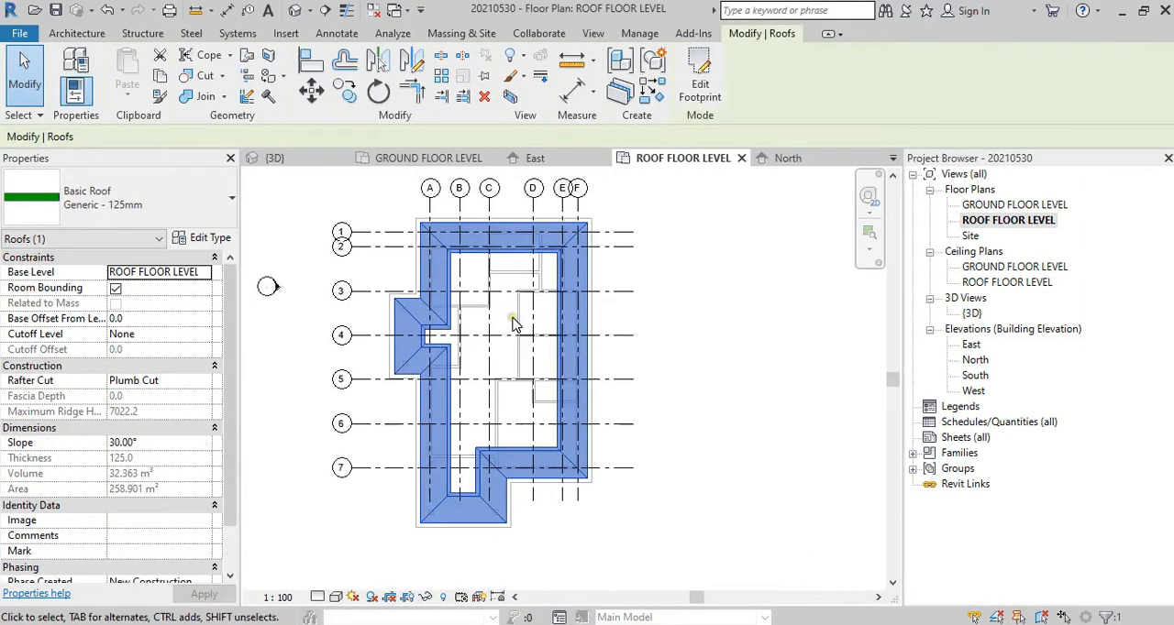
scroll(518, 400, up, 1)
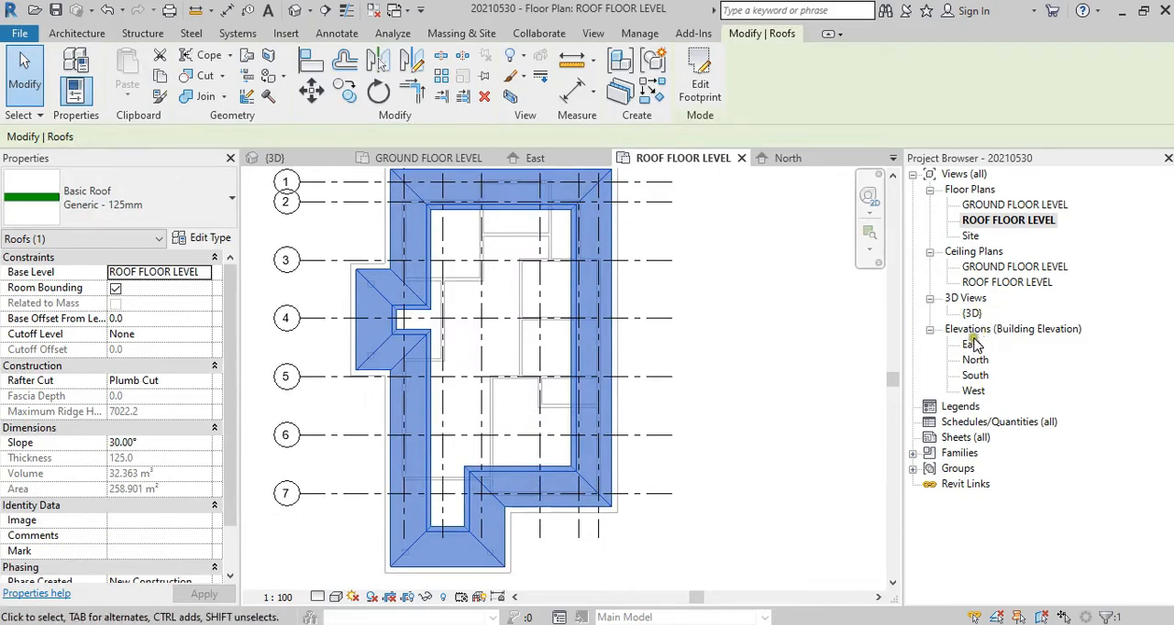
Step: In the East elevation, place an aligned dimension from ROOF FLOOR LEVEL up to the main roof ridge, in line with the 3600 level dimension
double_click(972, 345)
scroll(778, 400, up, 2)
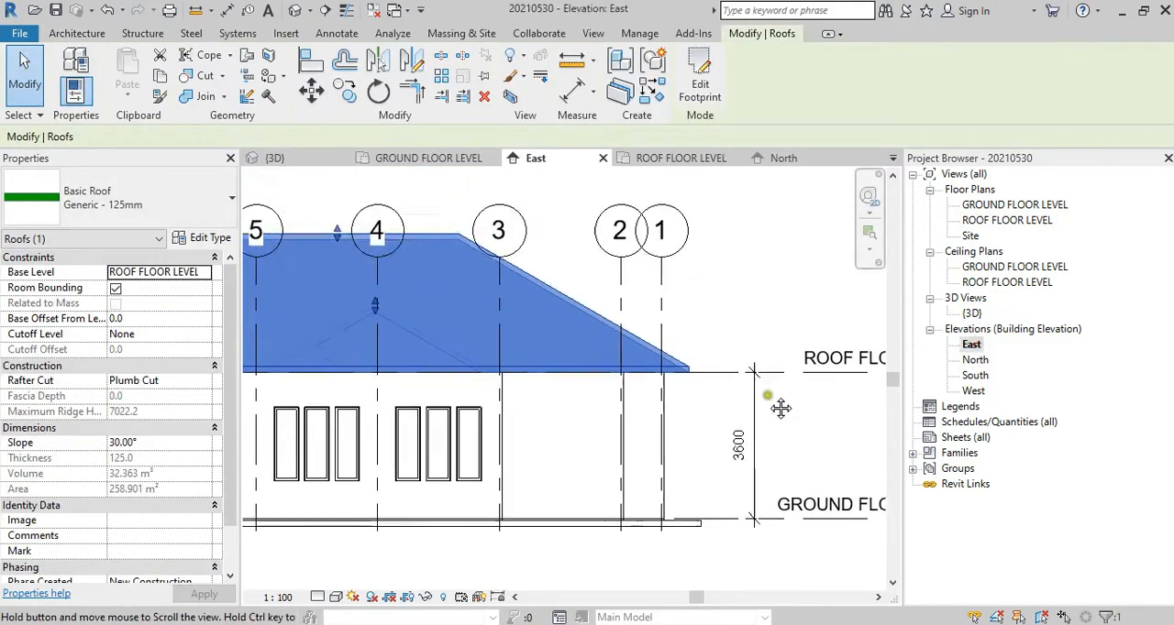
scroll(594, 390, down, 1)
key(Escape)
middle_drag(474, 394, 624, 393)
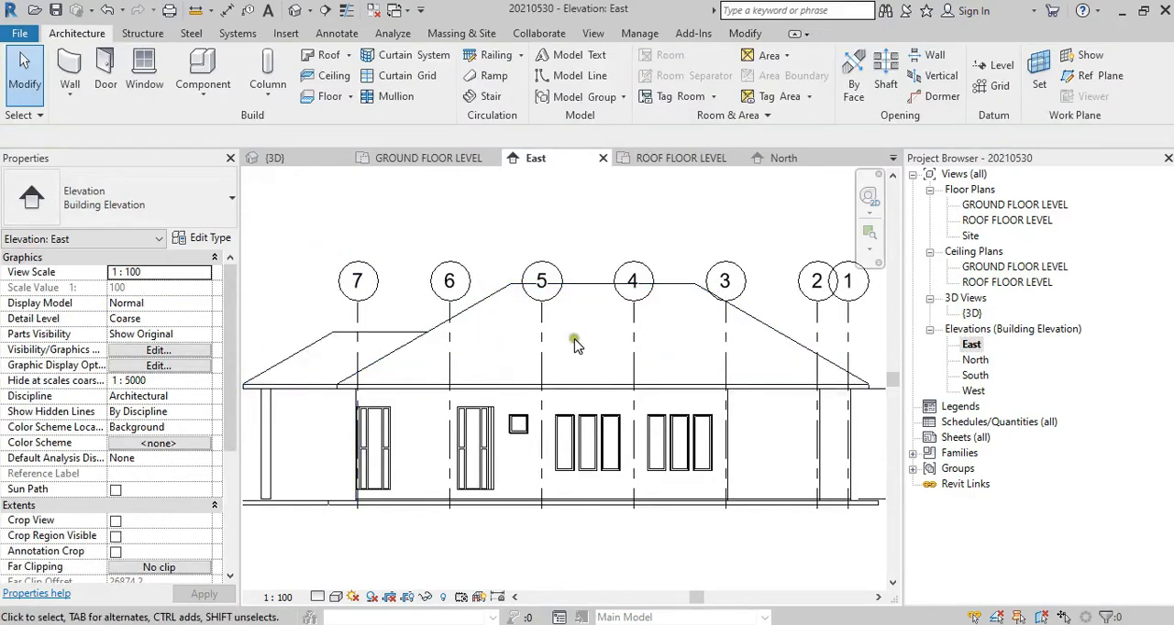
click(225, 10)
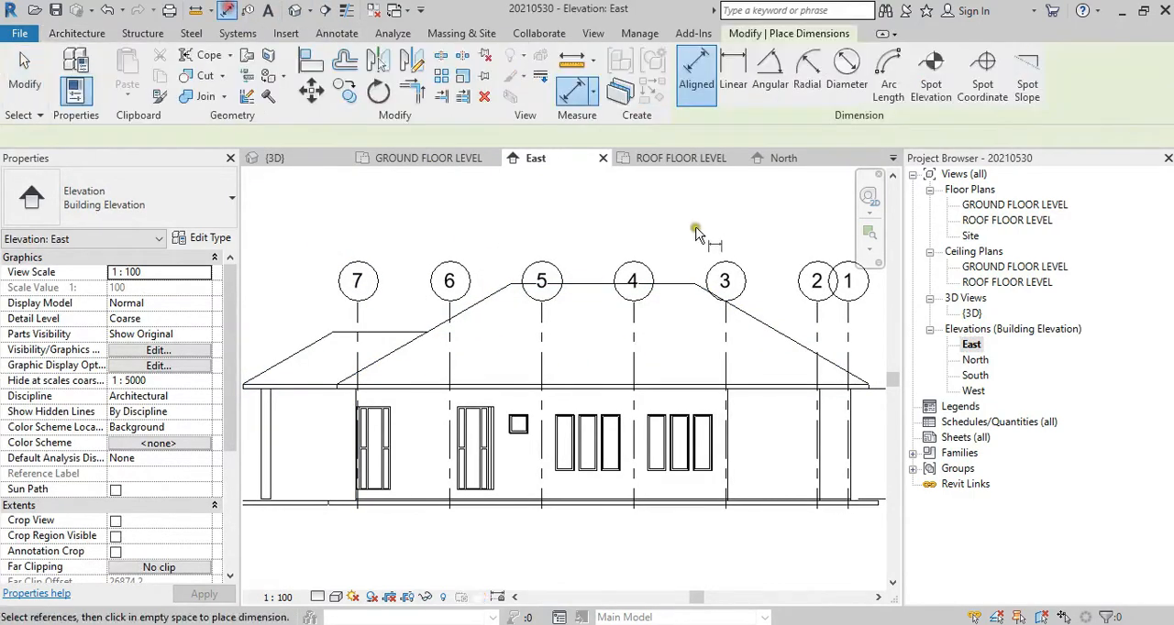
middle_drag(680, 239, 525, 250)
click(733, 396)
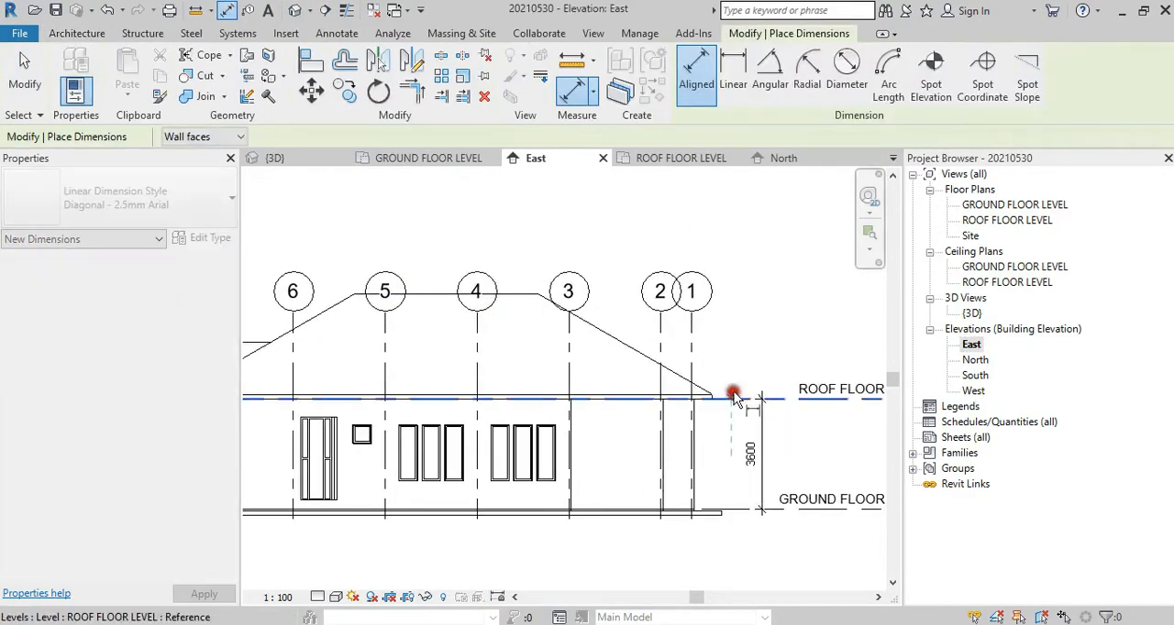
click(507, 295)
middle_drag(719, 313, 511, 317)
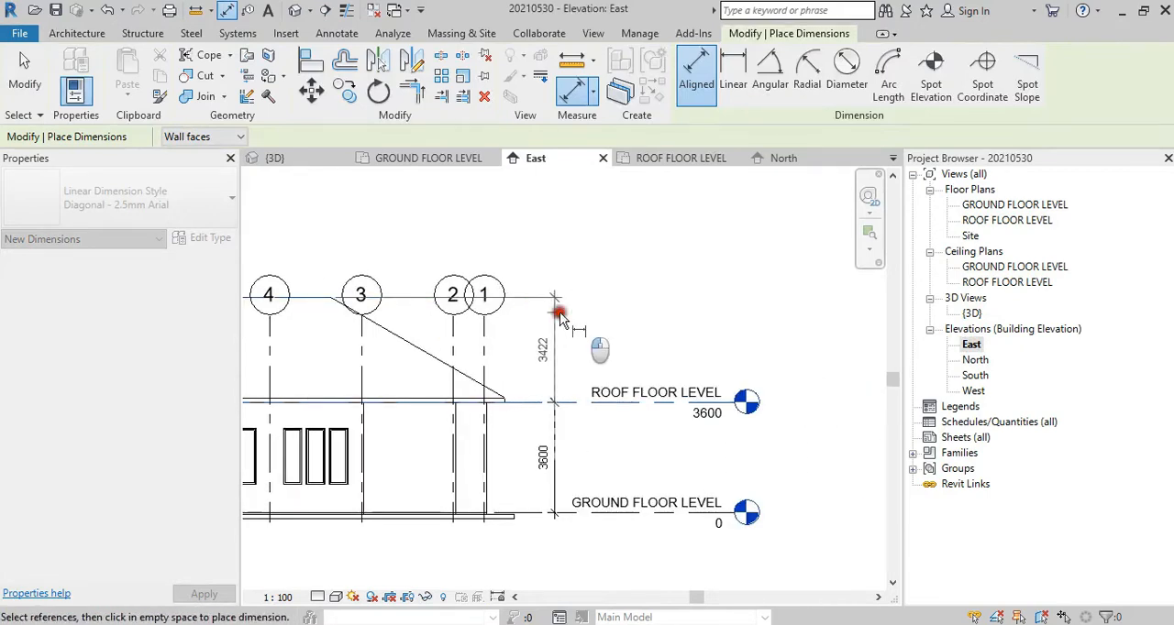
click(554, 347)
scroll(547, 362, up, 2)
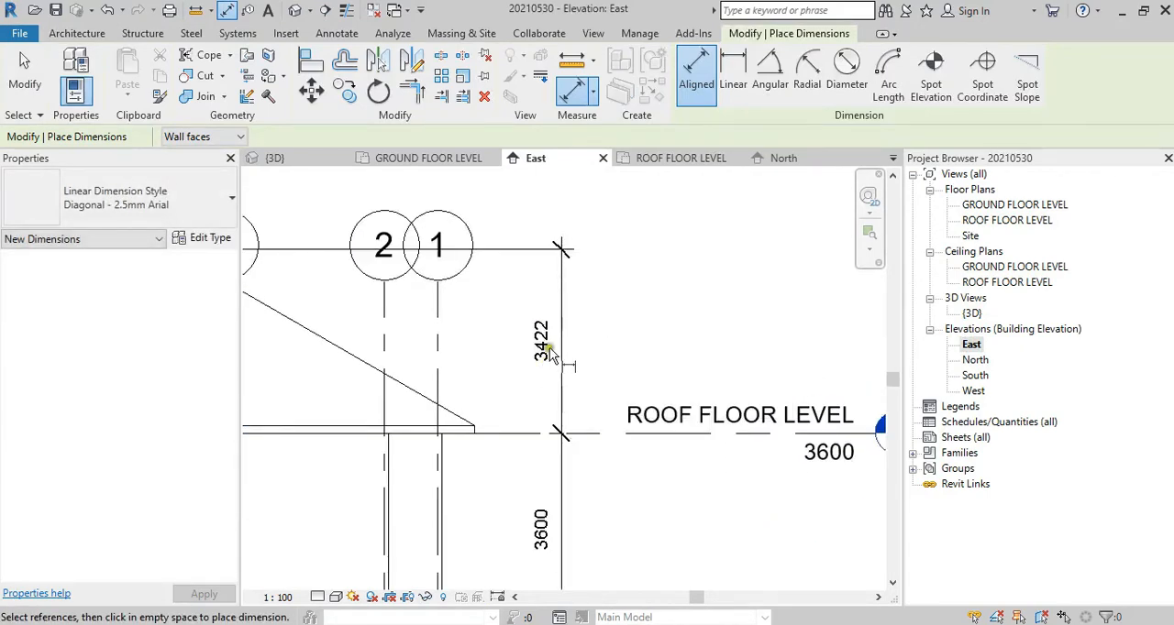
key(Escape)
key(Escape)
Step: Return to the ROOF FLOOR LEVEL plan and review the top and cut plane offsets in its View Range settings without changing them
double_click(1006, 221)
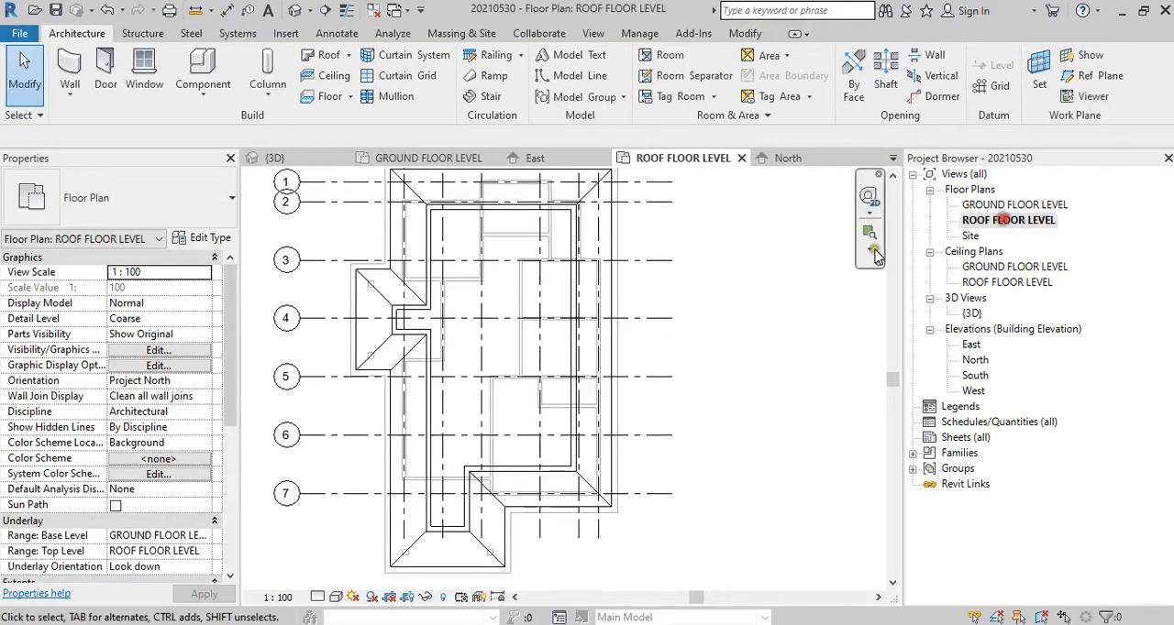
click(392, 306)
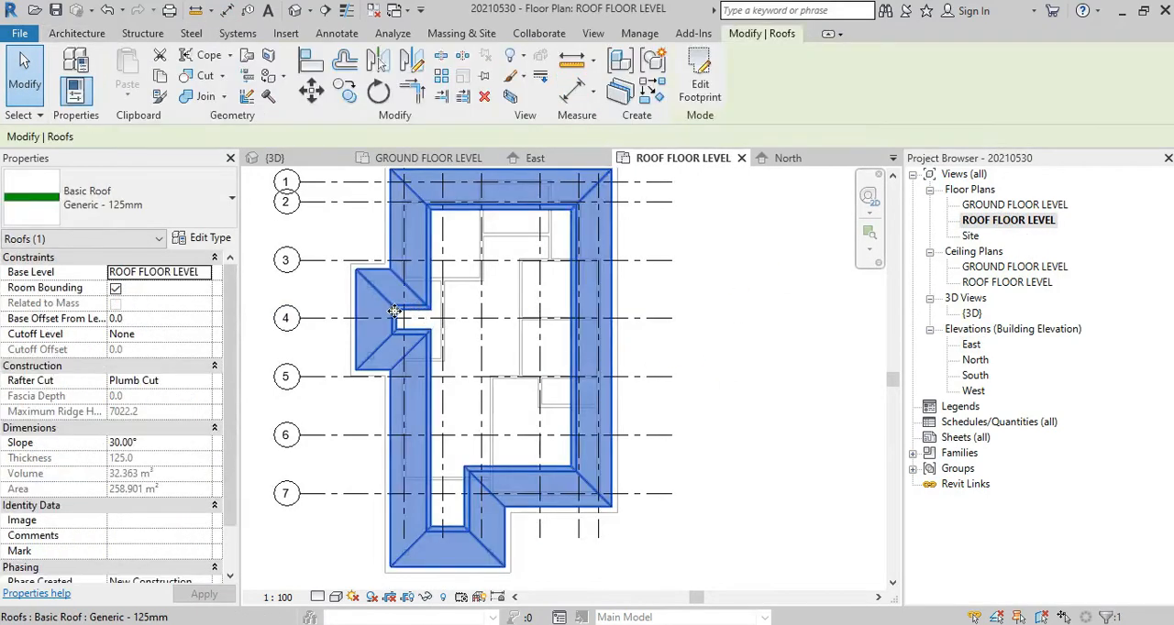
key(Escape)
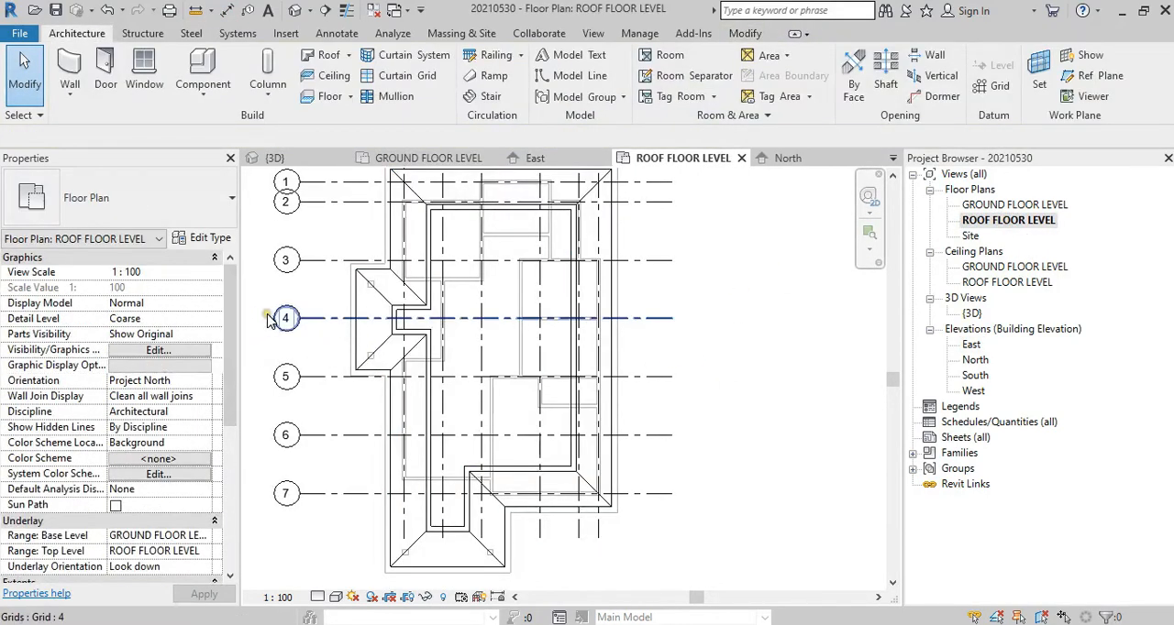
drag(236, 313, 226, 390)
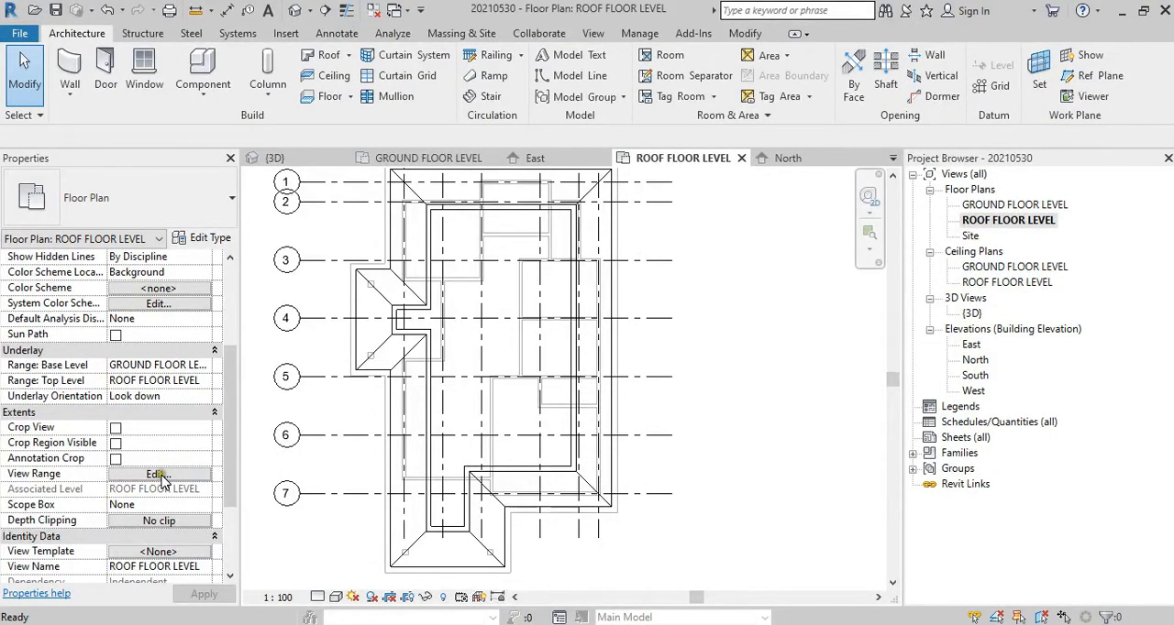
click(158, 474)
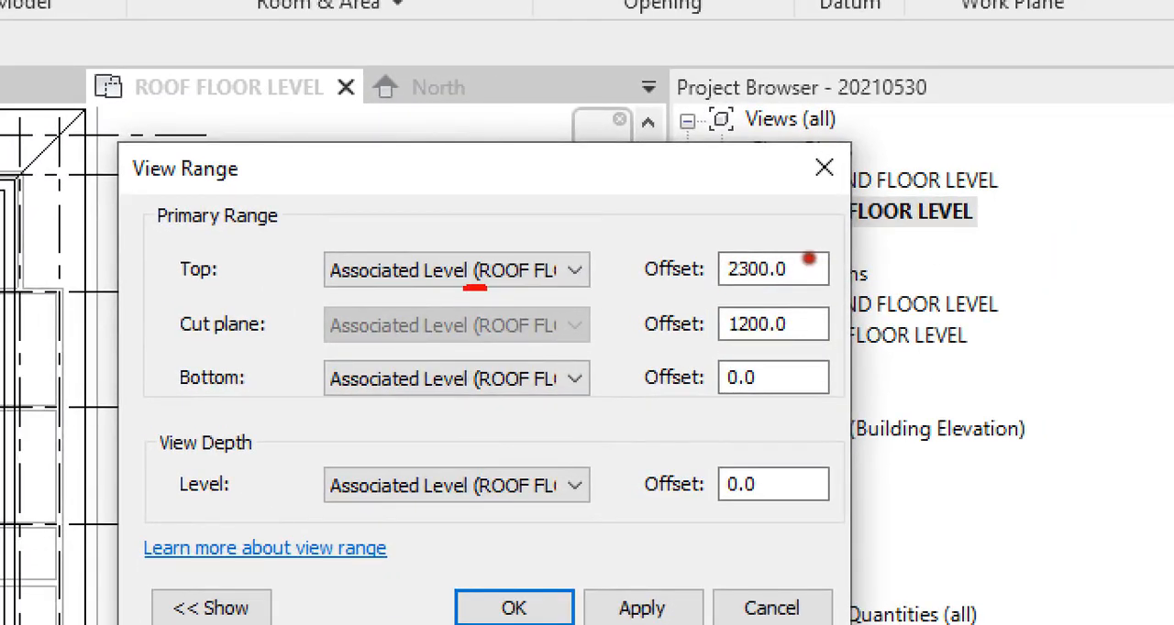
drag(486, 287, 584, 292)
mouse_move(828, 284)
mouse_down()
mouse_move(699, 240)
mouse_move(732, 303)
mouse_move(825, 271)
mouse_up()
key(Escape)
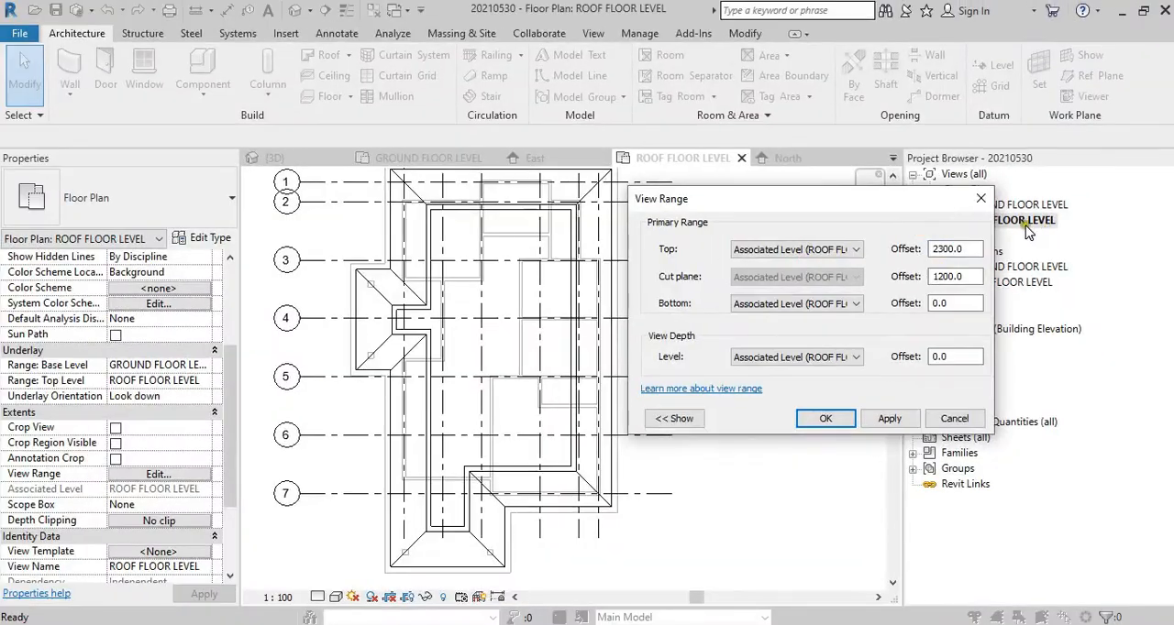
key(Escape)
Step: Reopen the East elevation and examine the roof height dimension between ROOF FLOOR LEVEL and the ridge
double_click(971, 345)
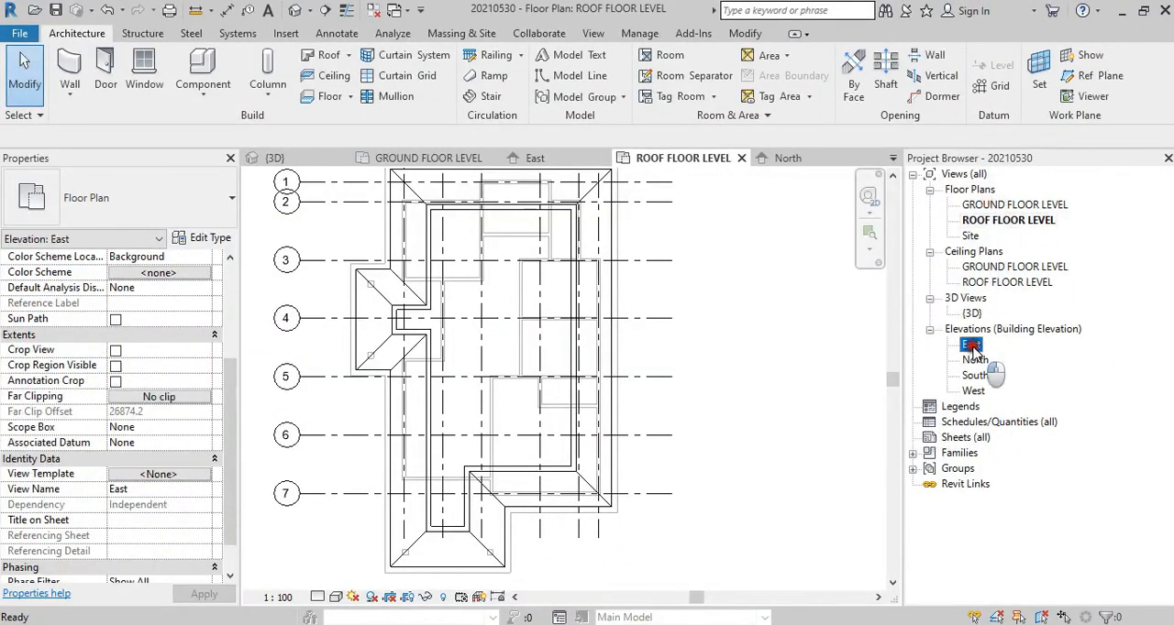
scroll(877, 343, down, 2)
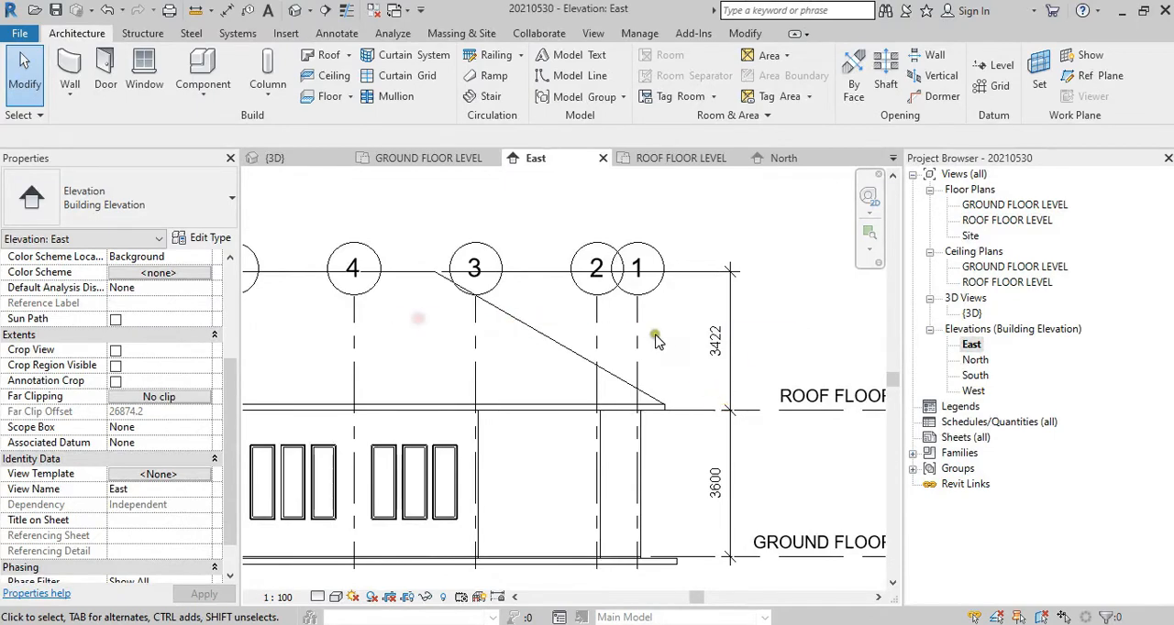
scroll(670, 348, down, 1)
middle_drag(670, 345, 806, 344)
scroll(808, 345, down, 1)
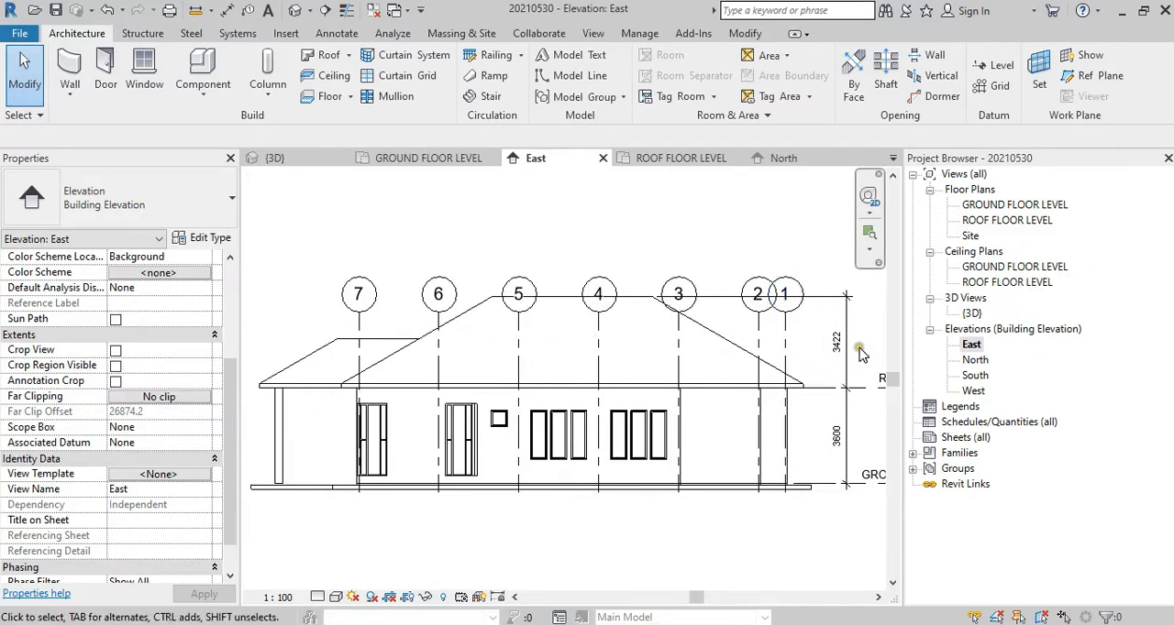
scroll(859, 347, up, 2)
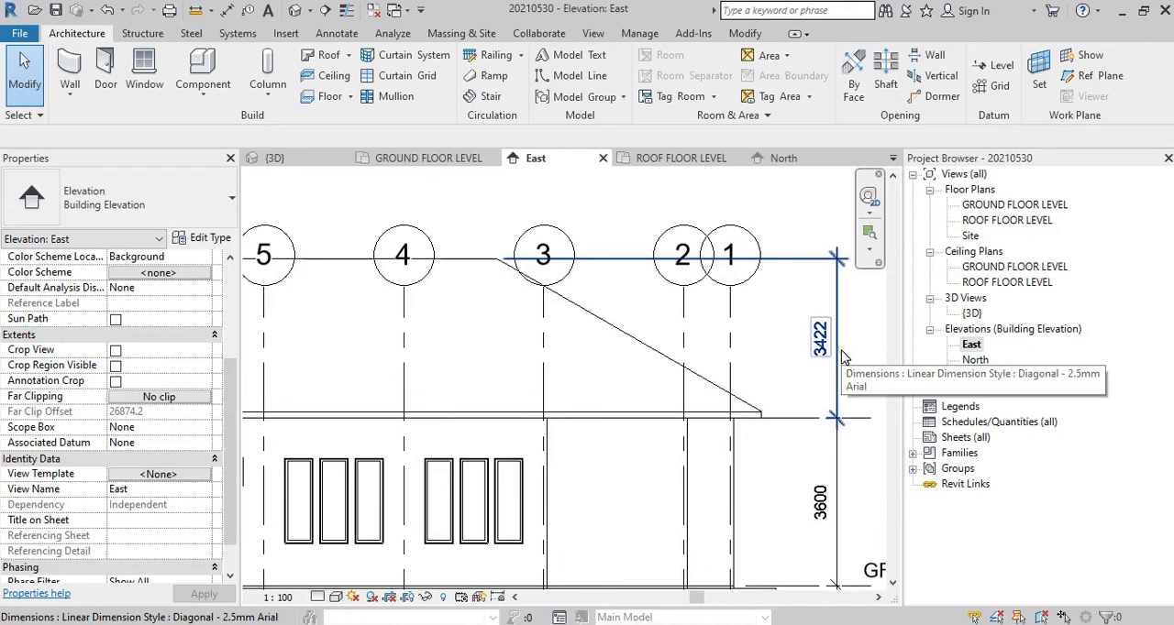
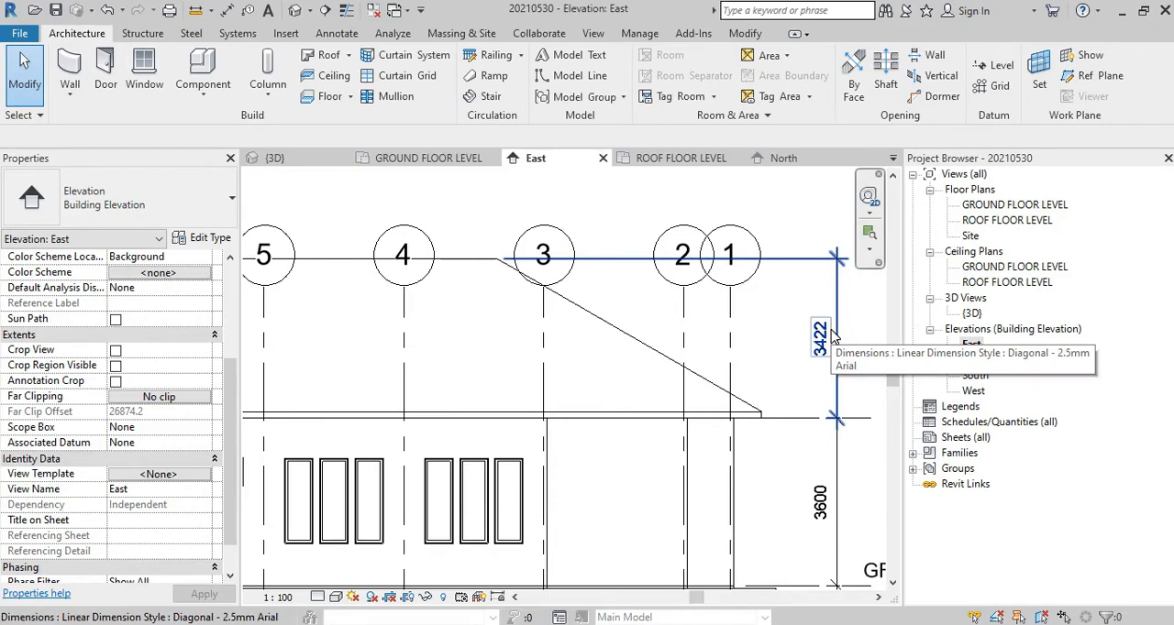
Step: In the ROOF FLOOR LEVEL plan's View Range, set the top to Unlimited and the cut plane offset to 3500
double_click(1029, 221)
click(177, 478)
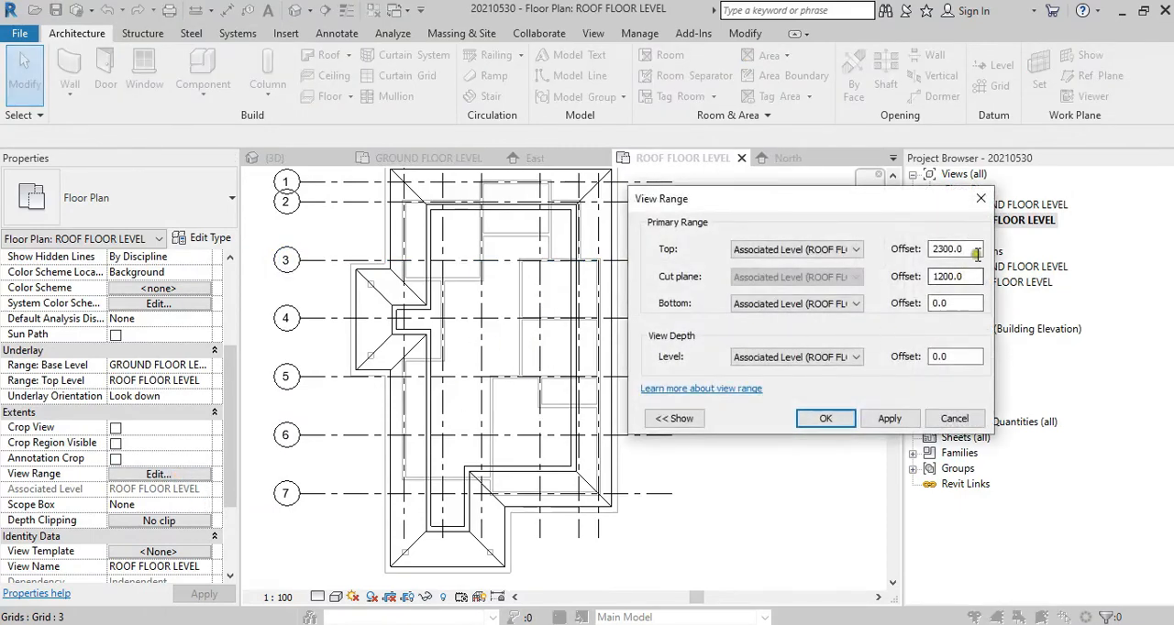
click(848, 249)
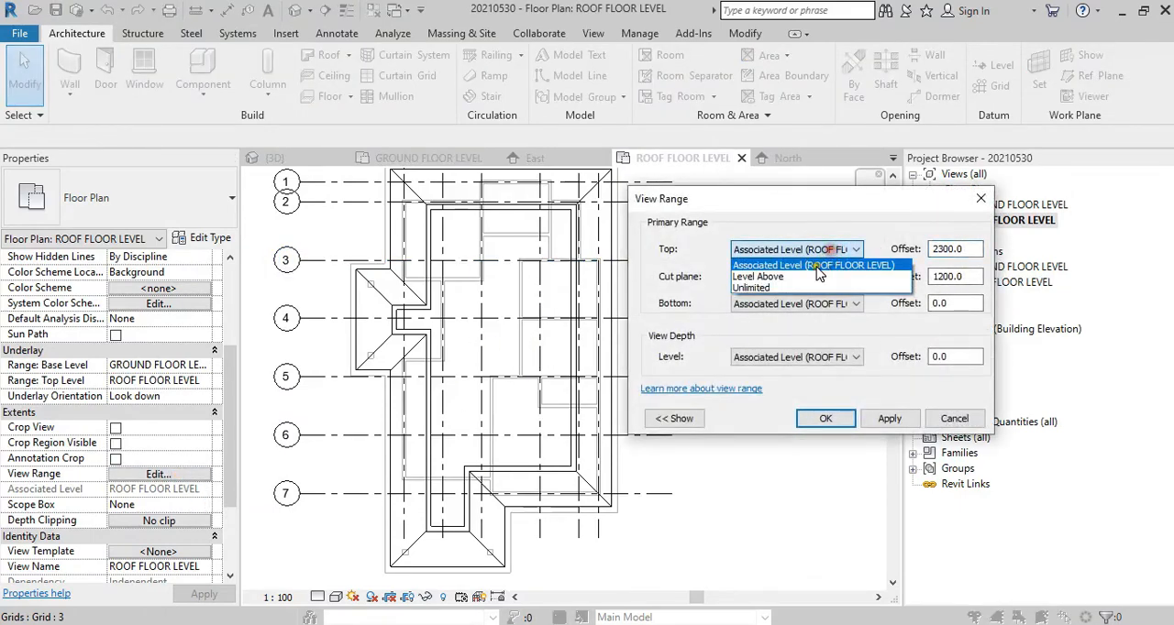
click(800, 288)
click(889, 418)
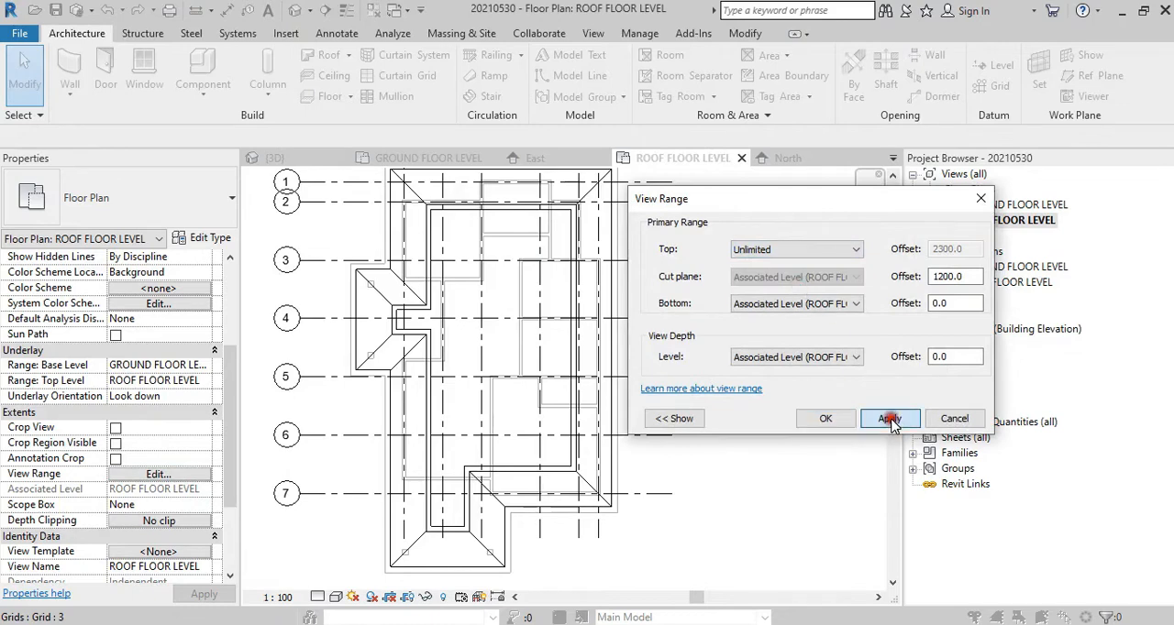
click(830, 418)
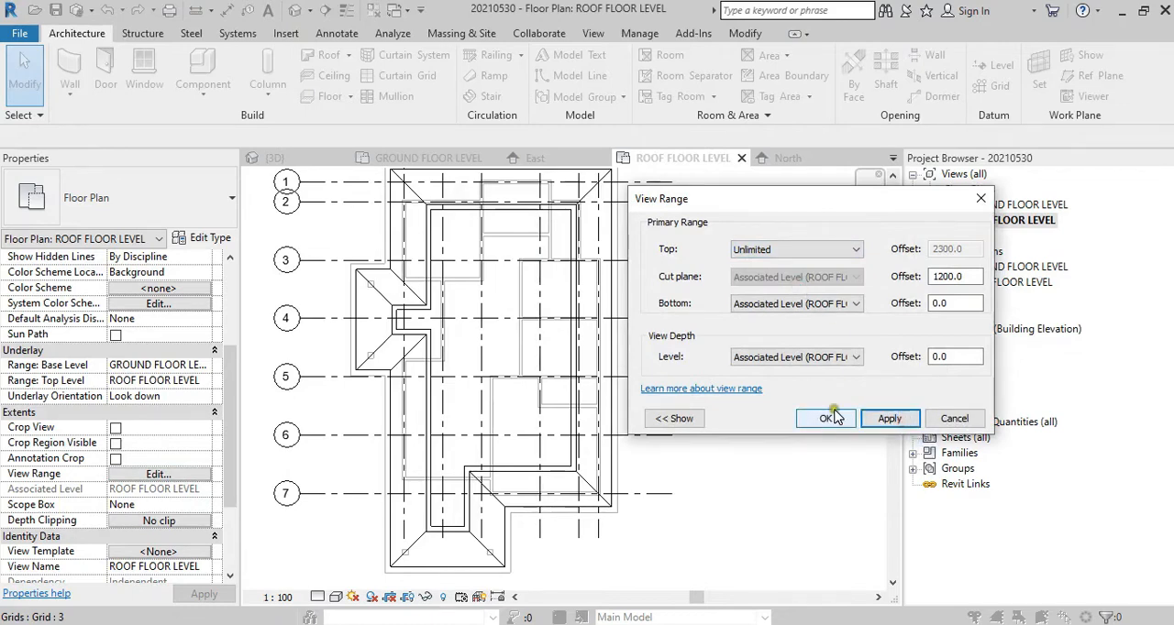
double_click(972, 277)
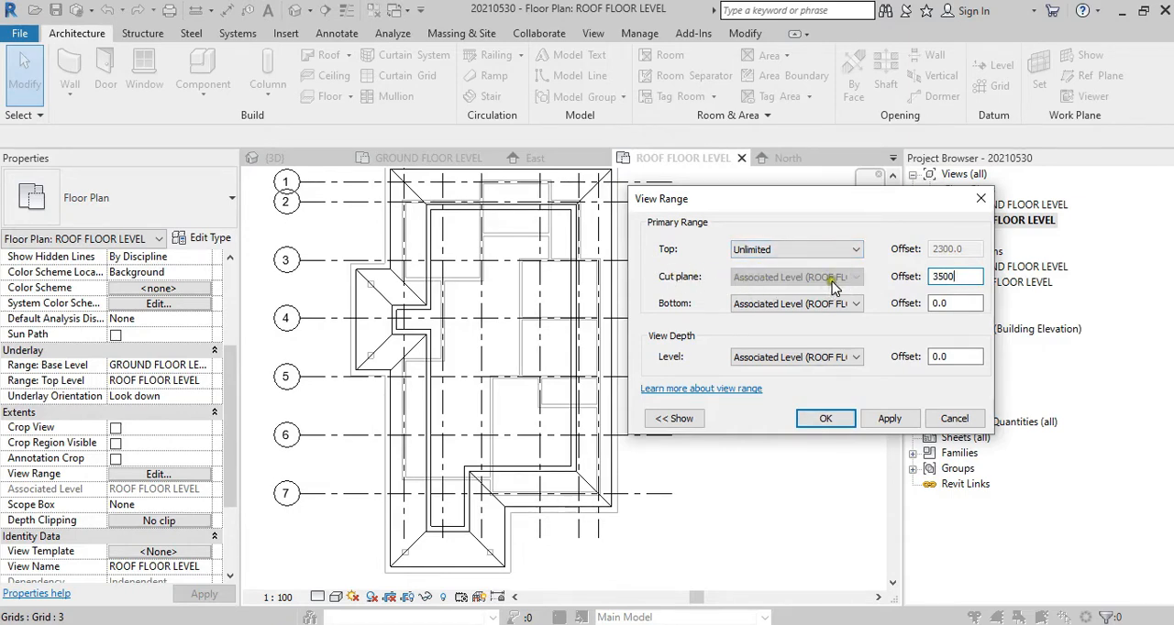
click(879, 420)
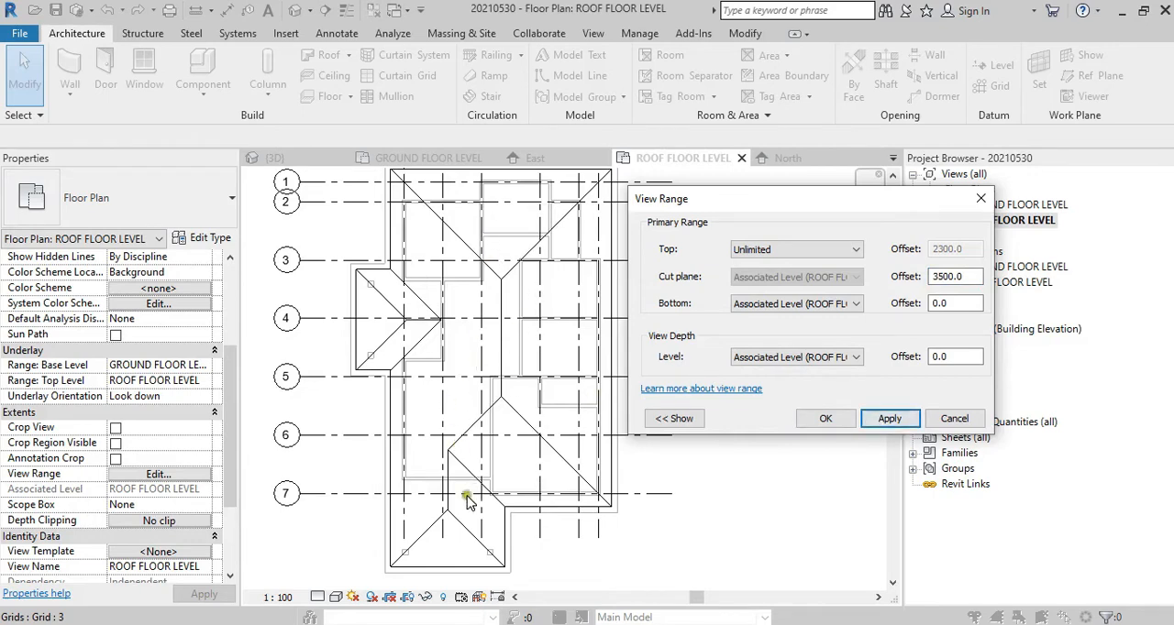
Step: Try a cut plane offset of 3400, restore it to 3500 and accept the view range
double_click(963, 276)
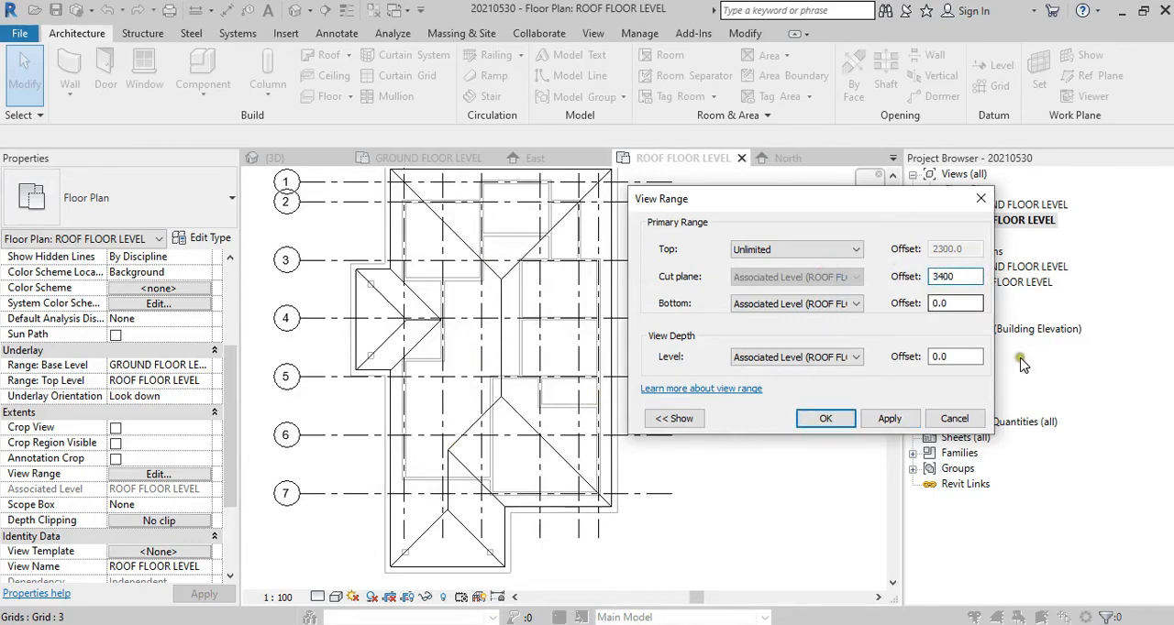
click(906, 420)
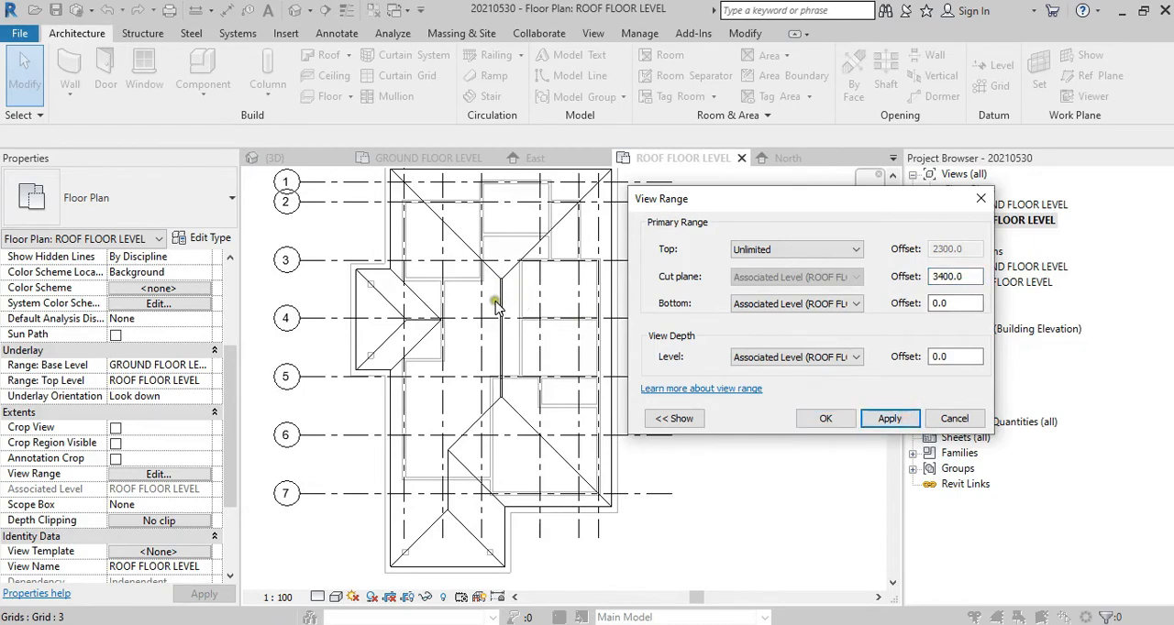
double_click(962, 276)
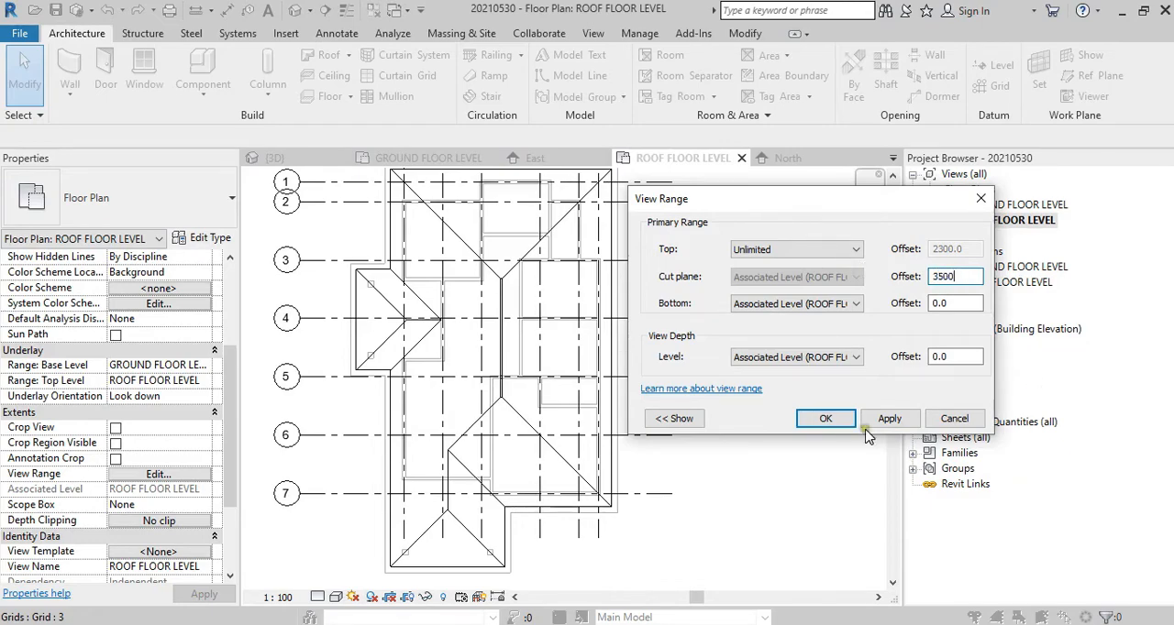
click(828, 419)
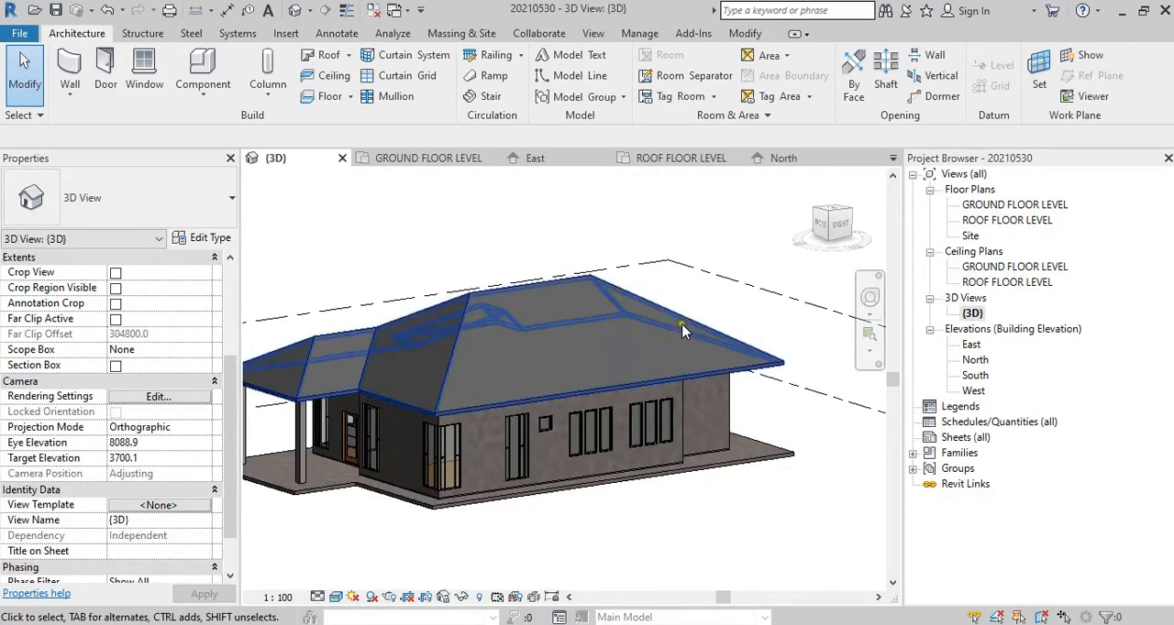
Step: In the 3D view, examine the underside of the roof and the eaves around the columns and exterior walls
shift+middle_drag(628, 510, 823, 363)
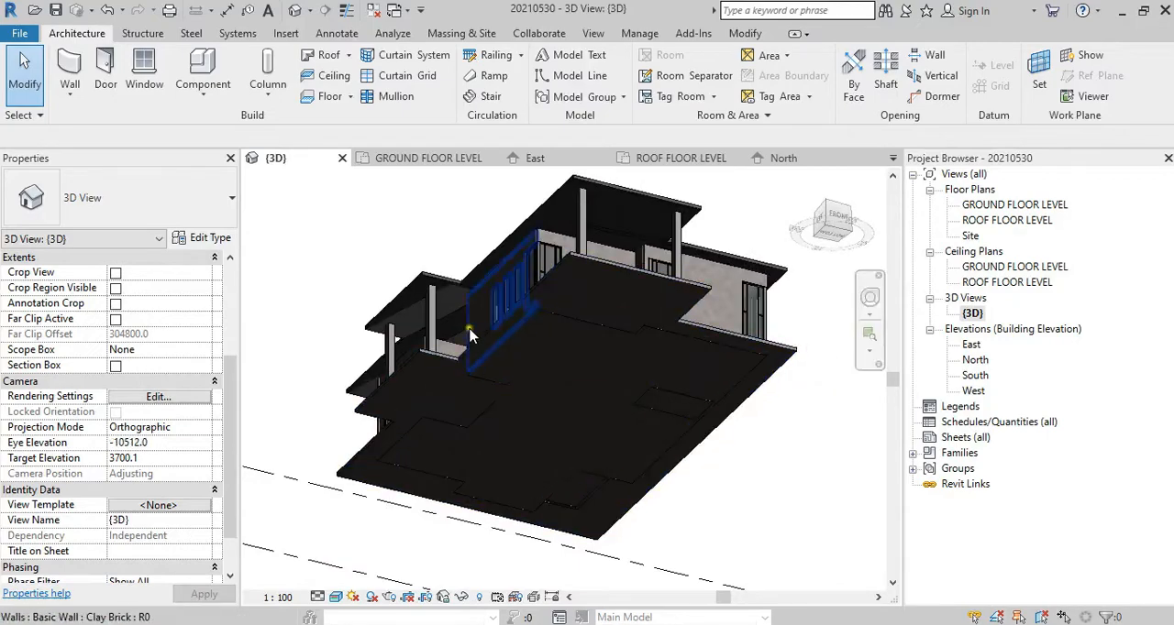
scroll(430, 318, up, 3)
shift+middle_drag(443, 346, 471, 414)
scroll(486, 417, up, 5)
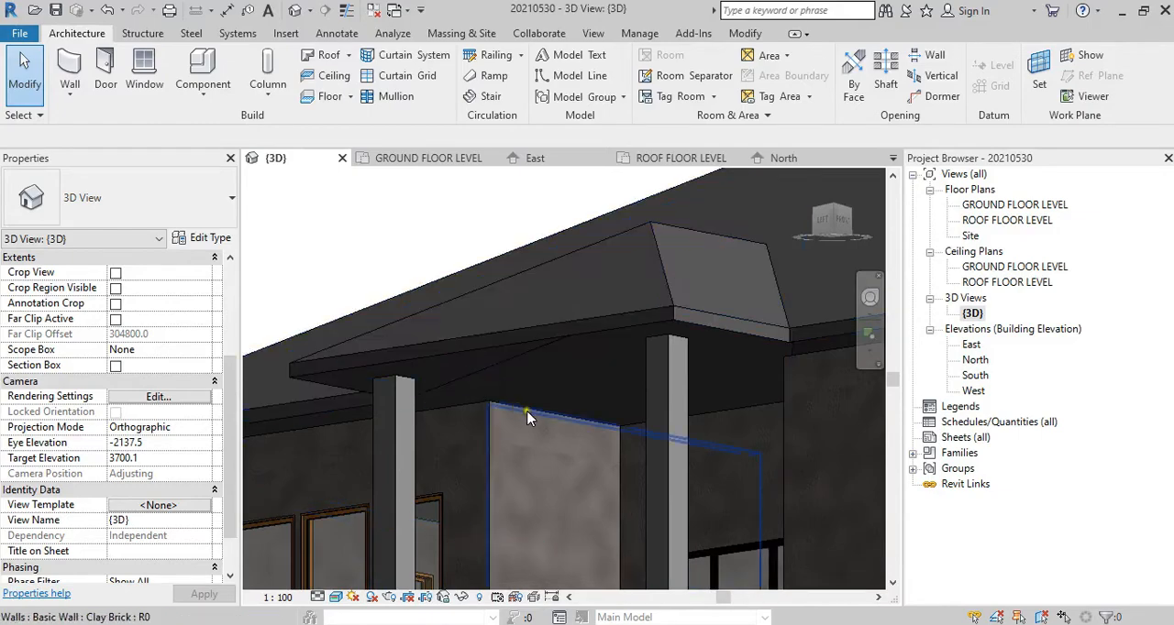
shift+middle_drag(535, 440, 412, 504)
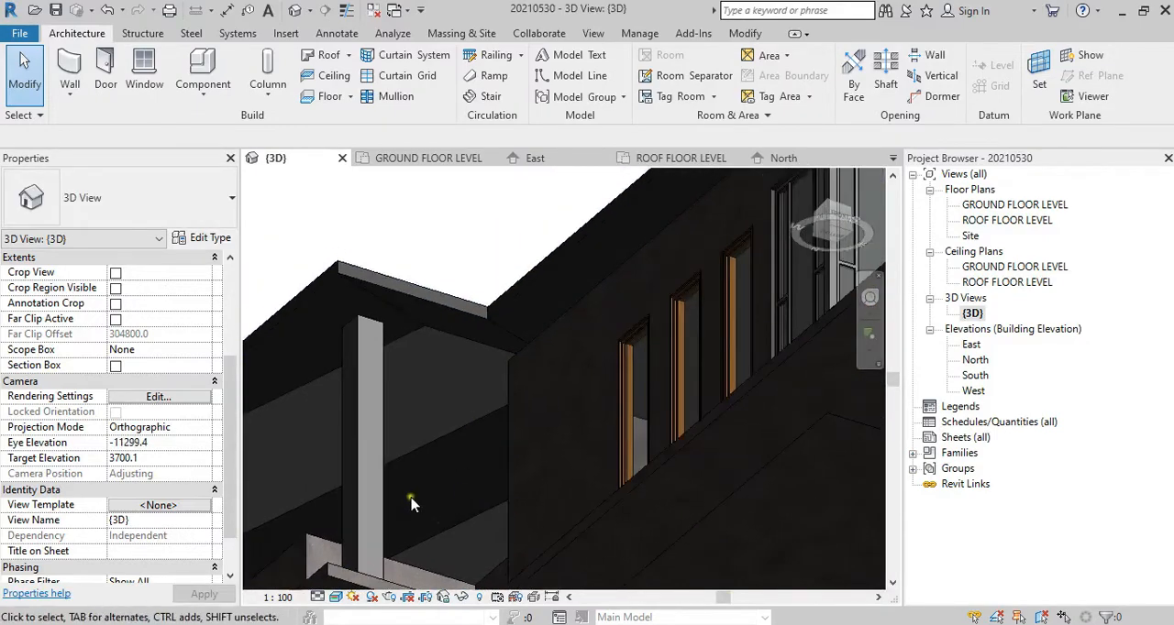
shift+middle_drag(491, 463, 513, 286)
Step: In the East elevation, examine how the roof's eave edge sits relative to ROOF FLOOR LEVEL and the wall tops
double_click(970, 344)
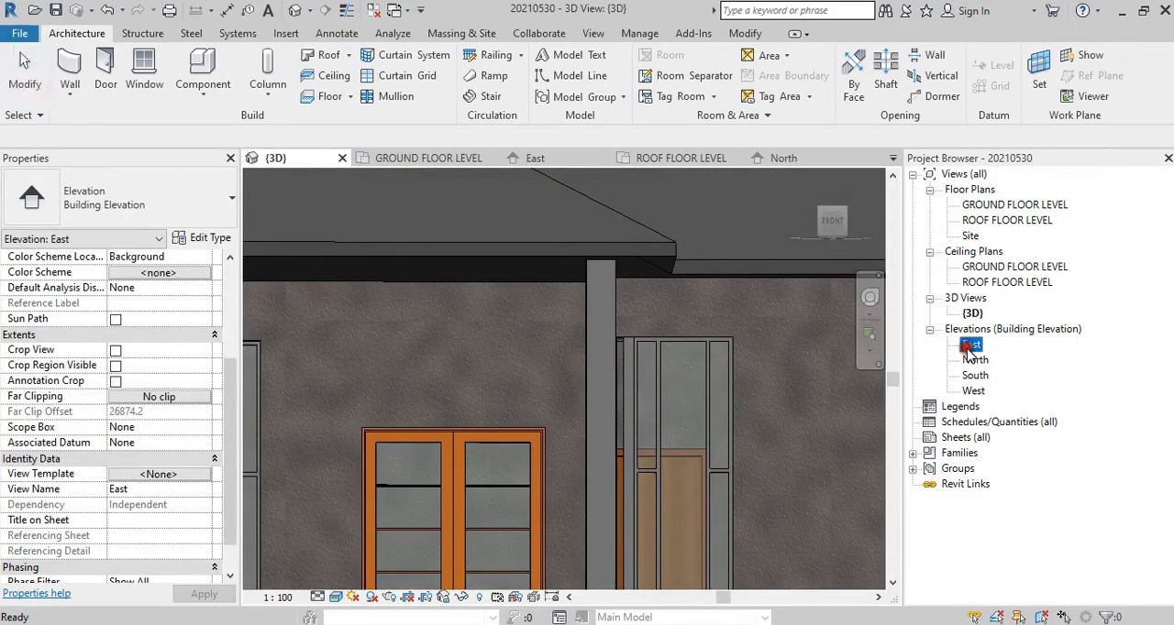
scroll(691, 459, up, 1)
middle_drag(691, 458, 471, 425)
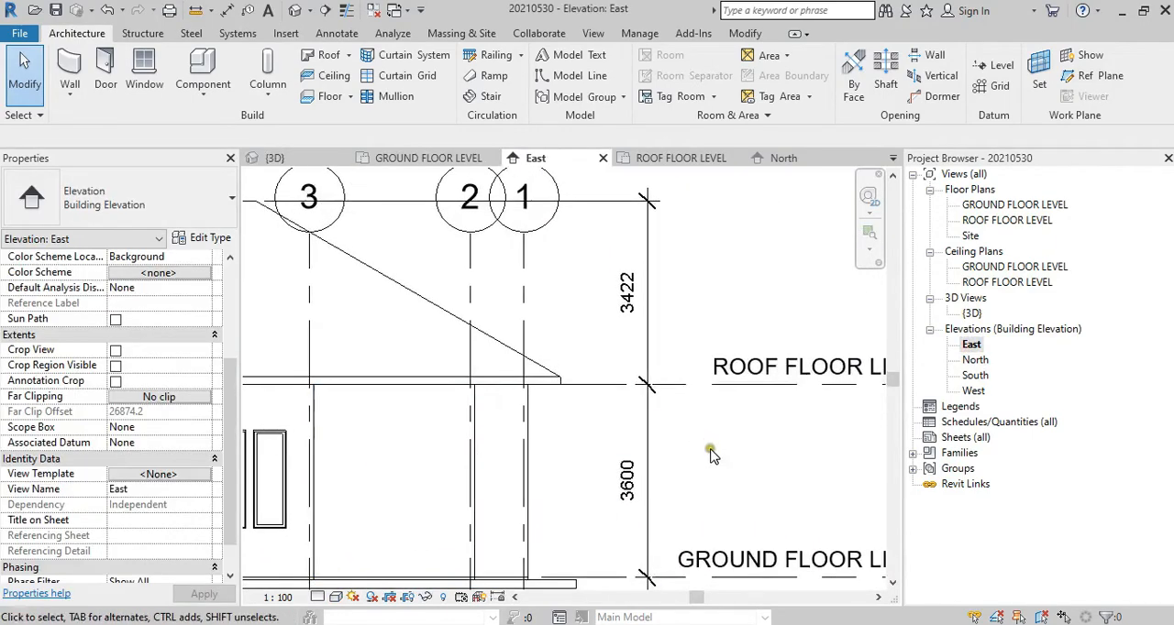
scroll(624, 388, up, 2)
scroll(676, 535, down, 1)
scroll(591, 434, up, 2)
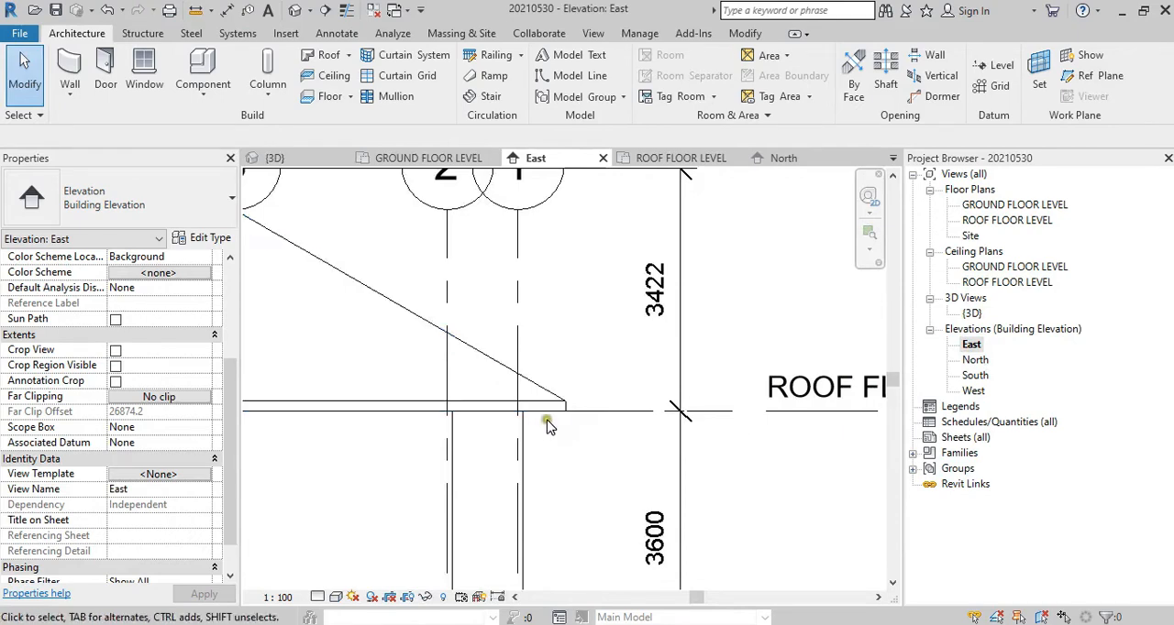
scroll(565, 422, up, 1)
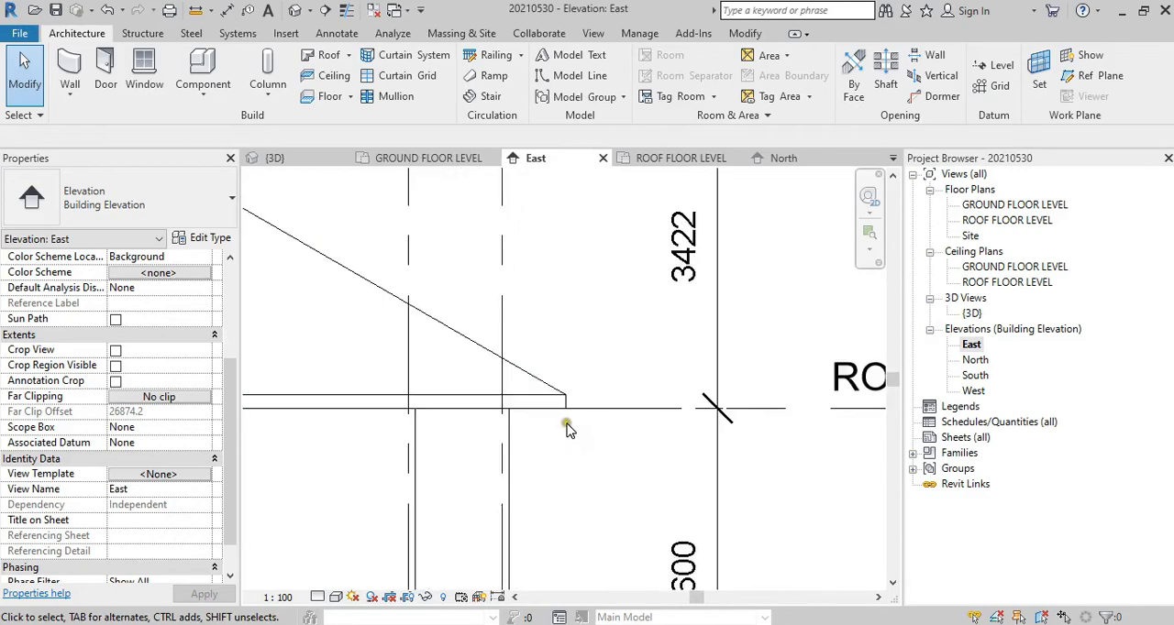
scroll(568, 431, down, 2)
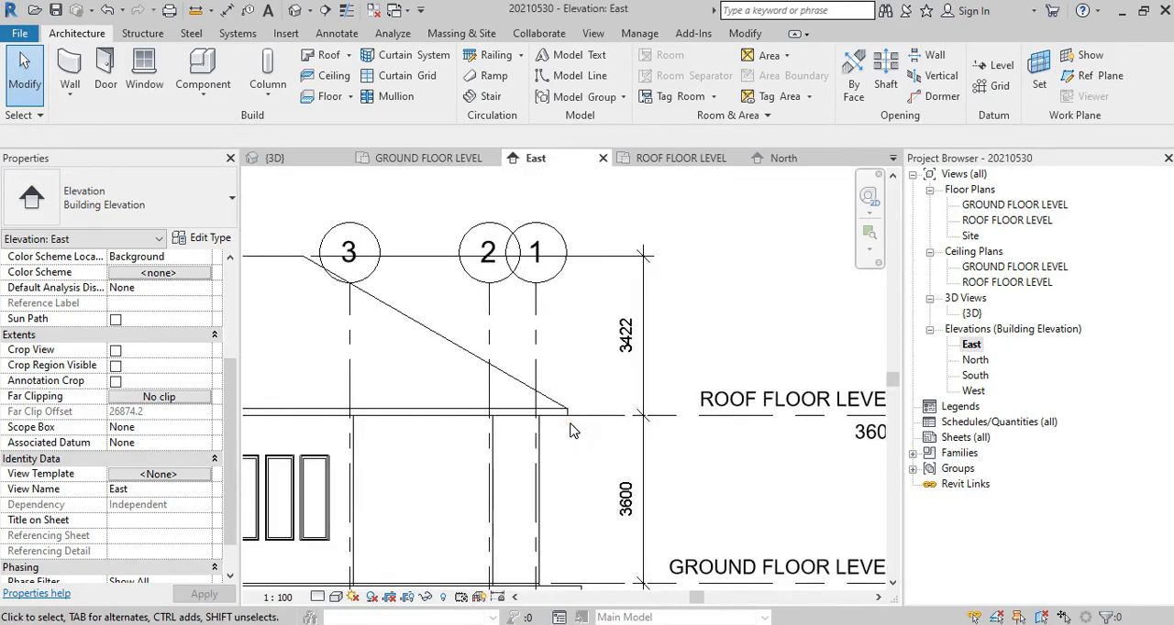
scroll(569, 430, up, 2)
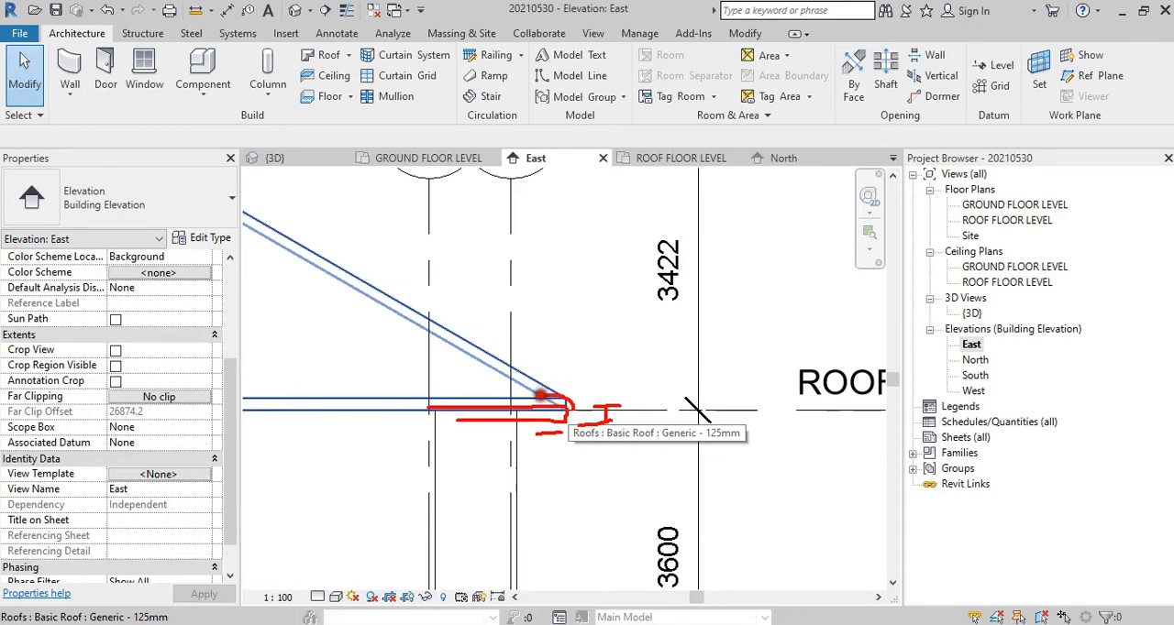
key(Escape)
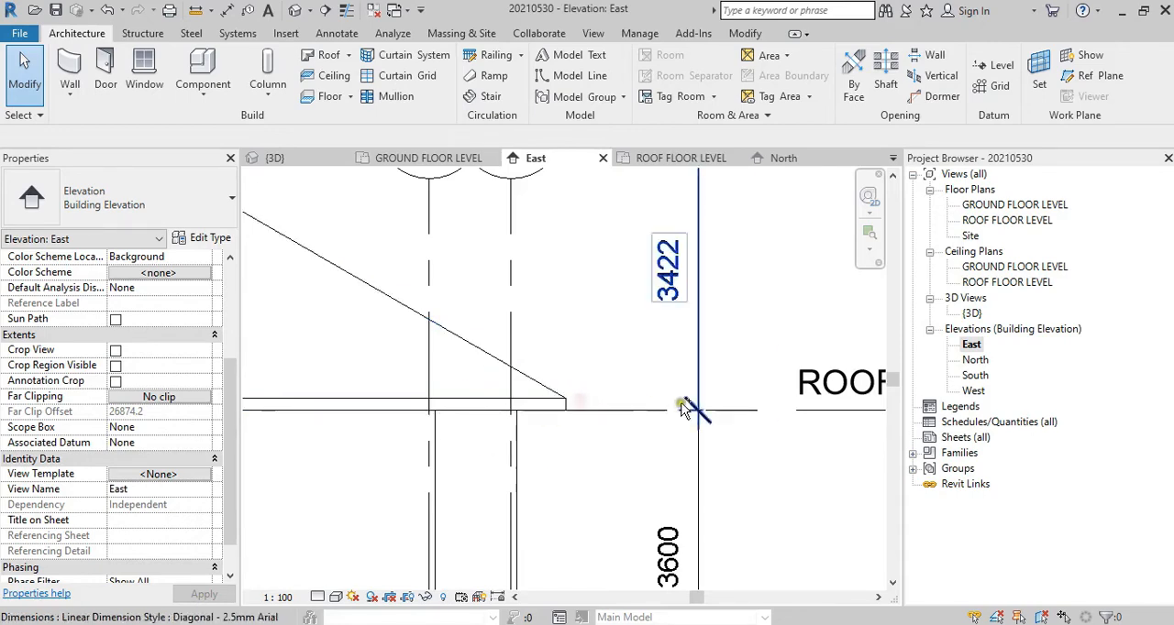
Step: Start a ceiling in the ROOF FLOOR LEVEL plan and check the thickness of the Compound Ceiling Plain type
double_click(1029, 222)
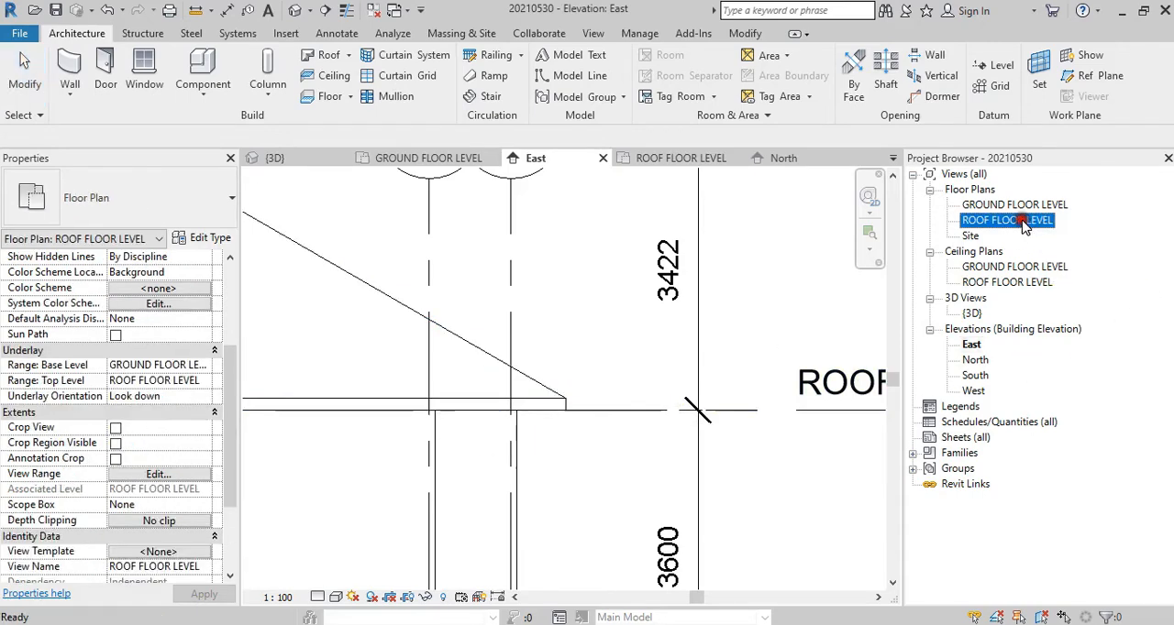
scroll(424, 293, up, 3)
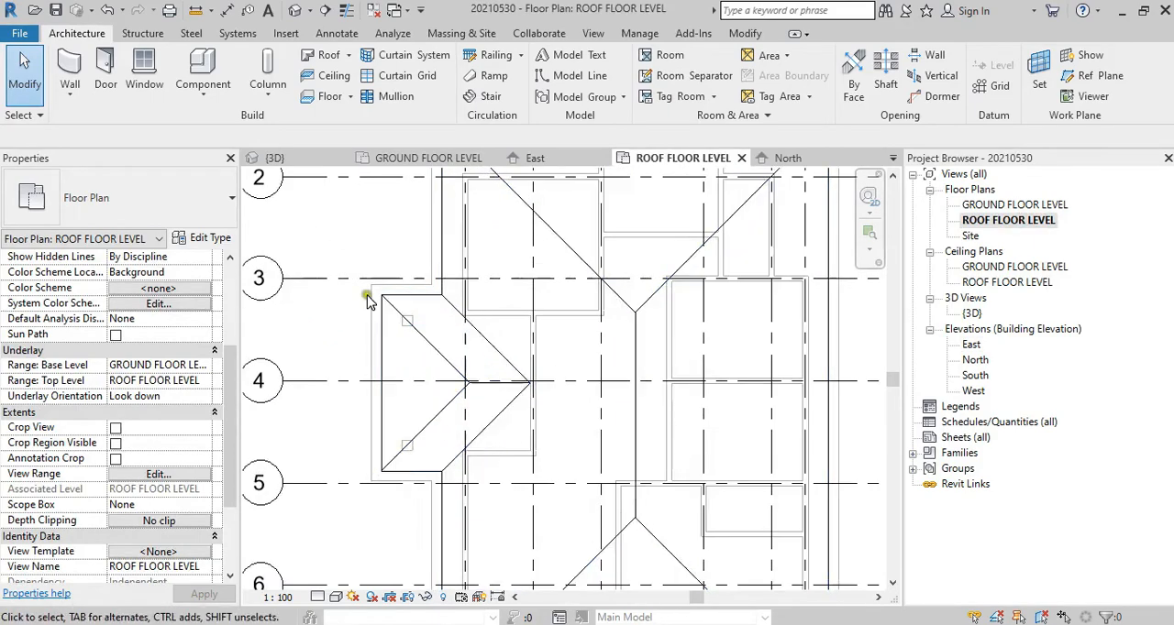
scroll(298, 296, down, 3)
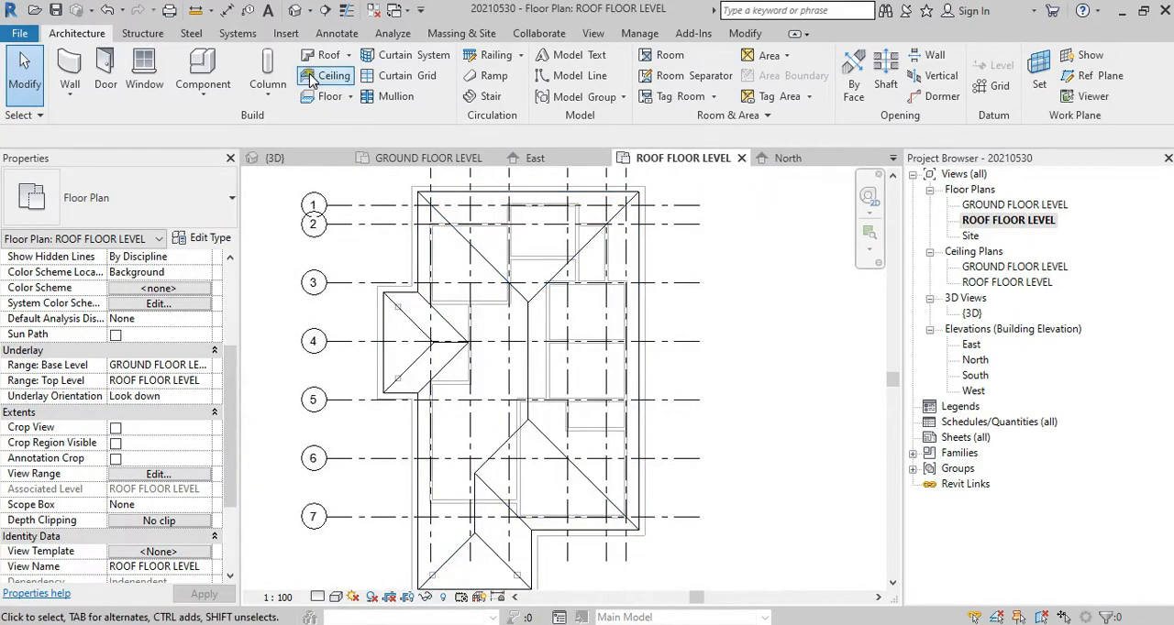
click(328, 75)
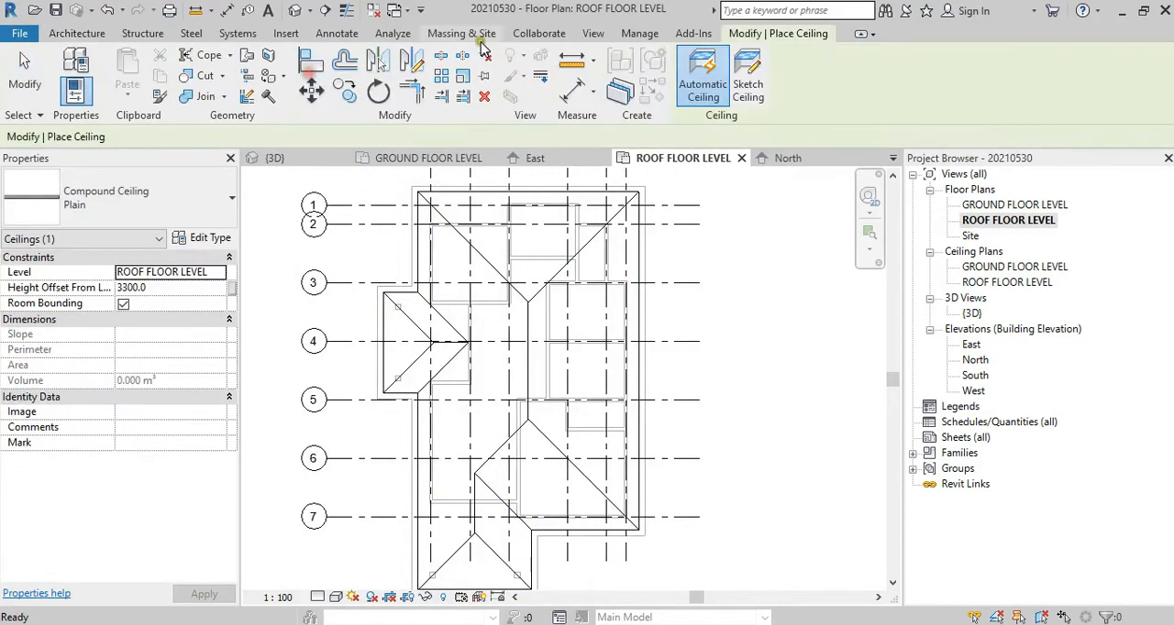
click(209, 238)
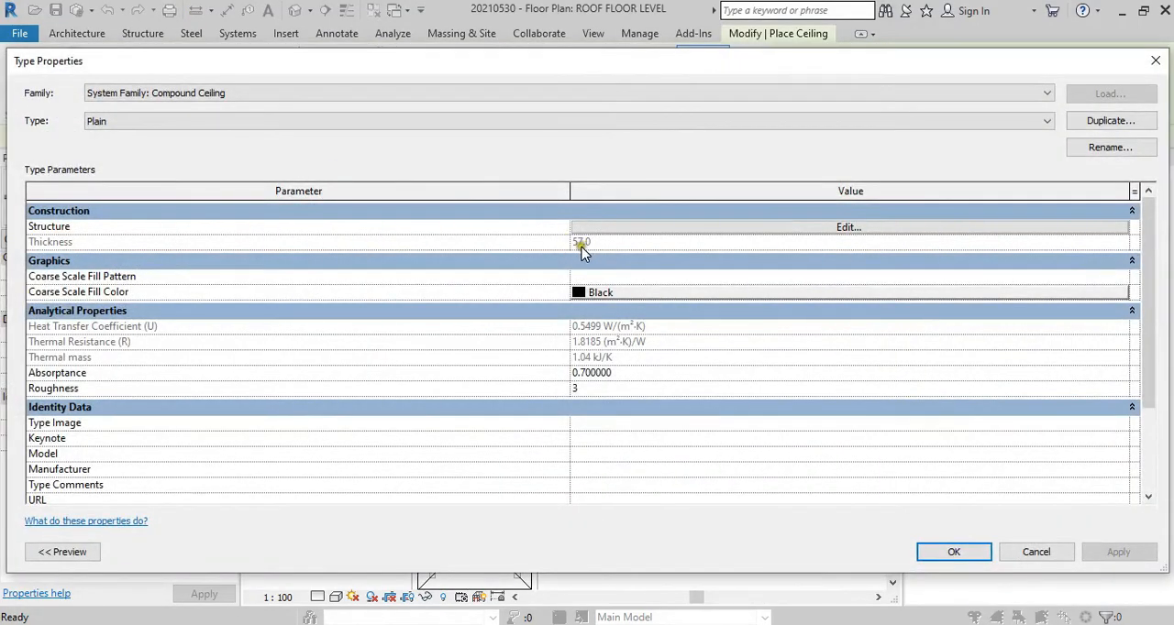
click(1155, 60)
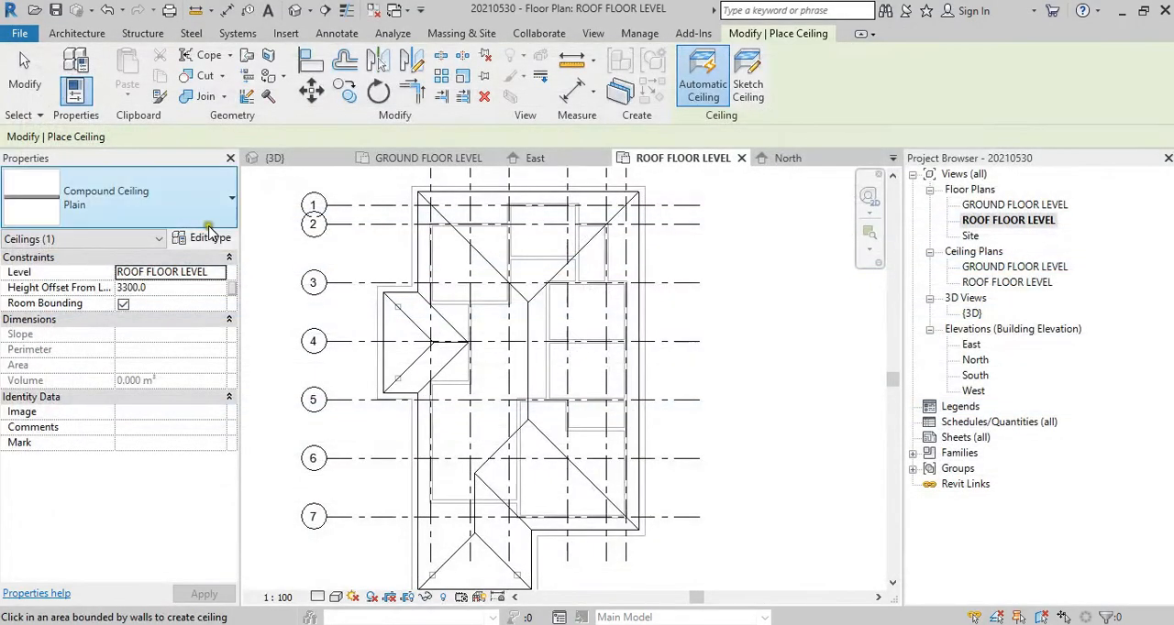
click(208, 242)
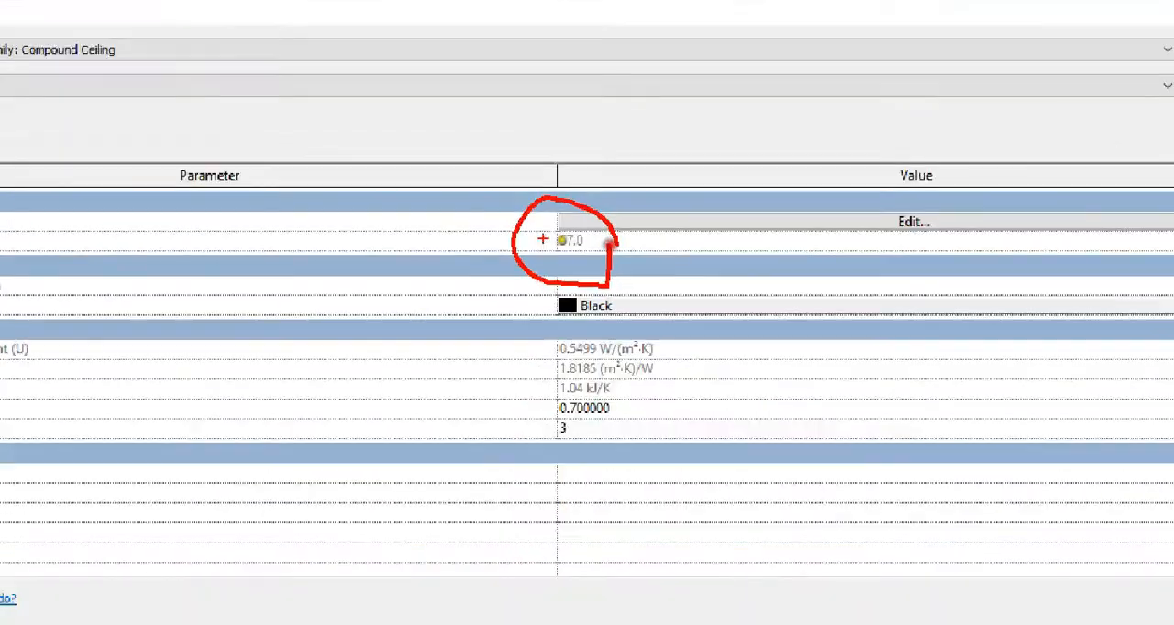
key(Escape)
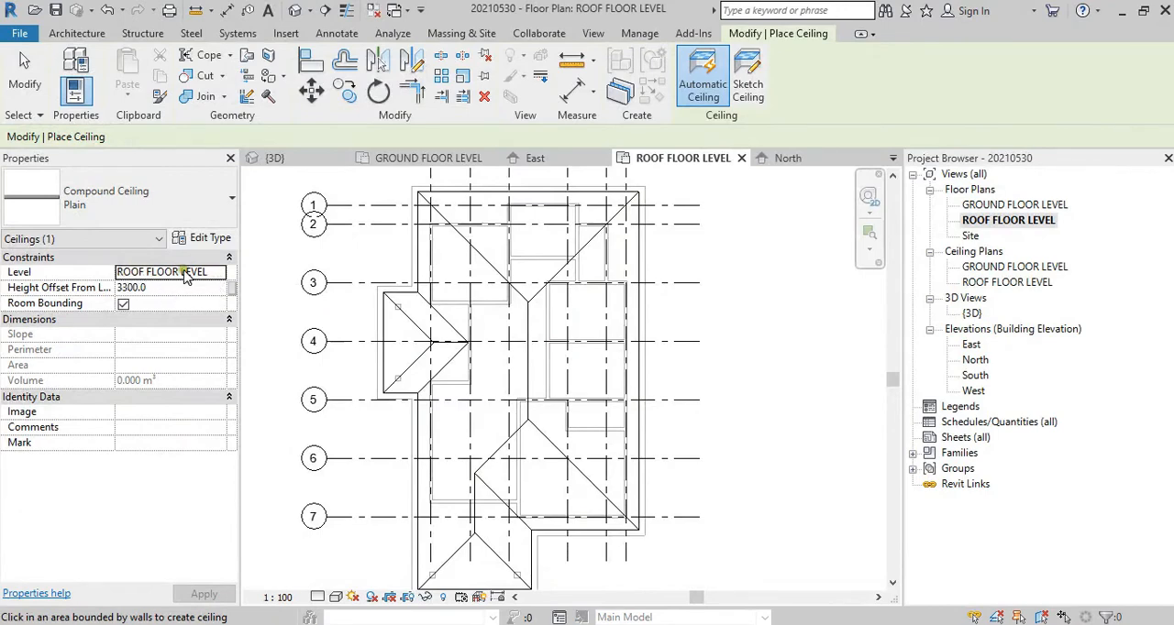
Step: Set the new ceiling's height offset from ROOF FLOOR LEVEL to -57
click(174, 290)
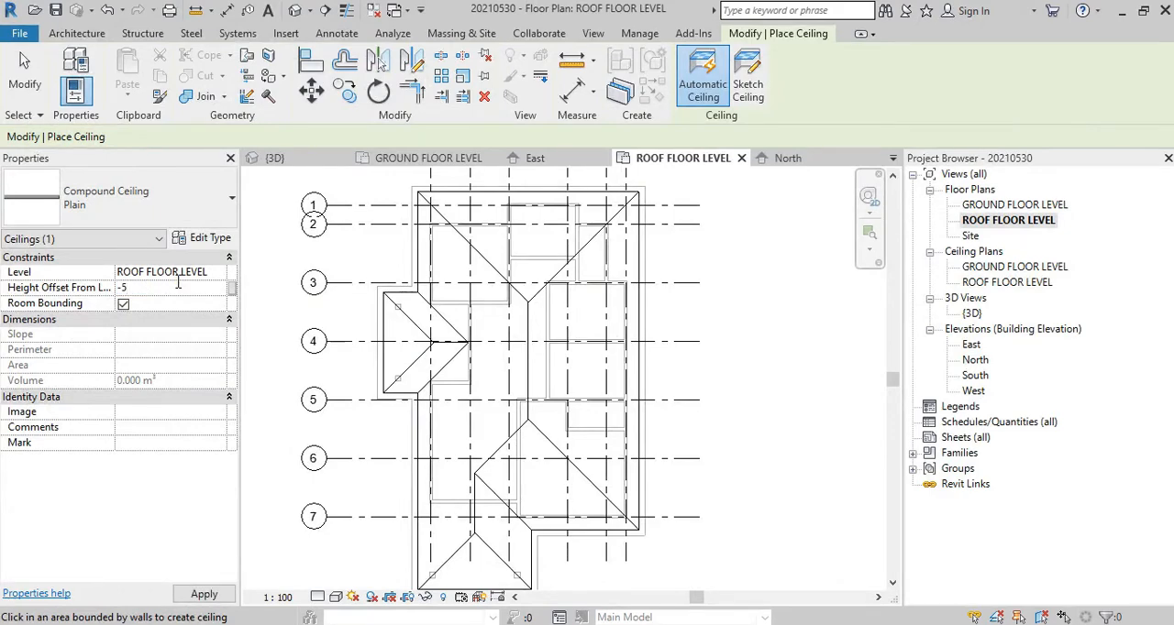
text(-57)
key(Return)
Step: Start a sketched ceiling boundary from picked lines, using the roof's north eave edge and the west edge beside grid A
middle_drag(436, 280, 424, 309)
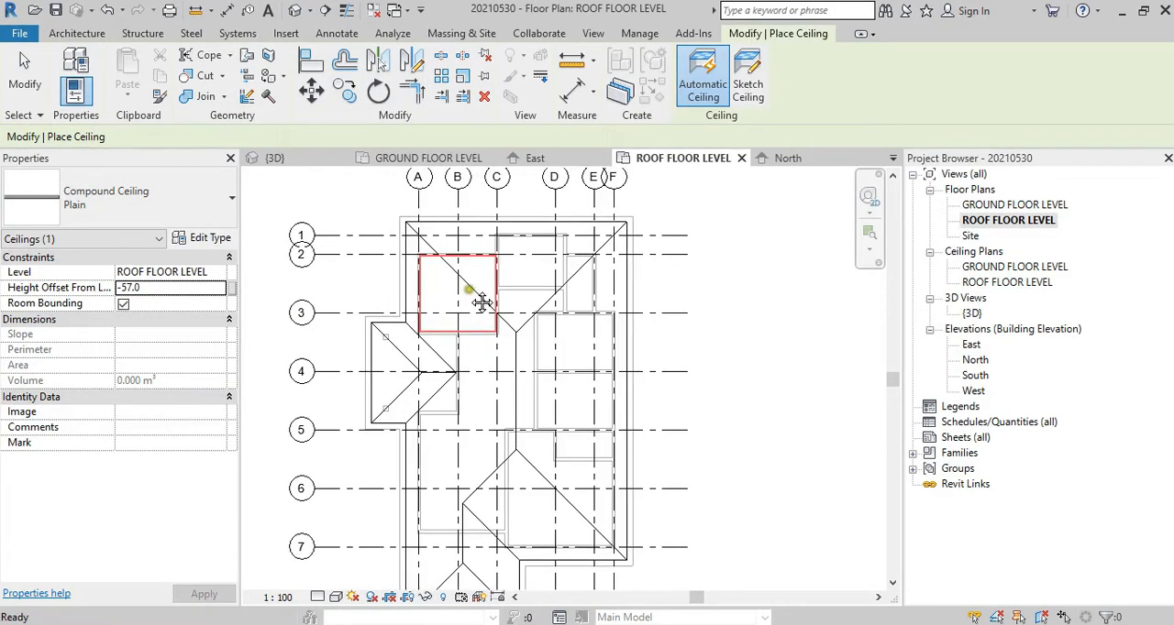
click(748, 90)
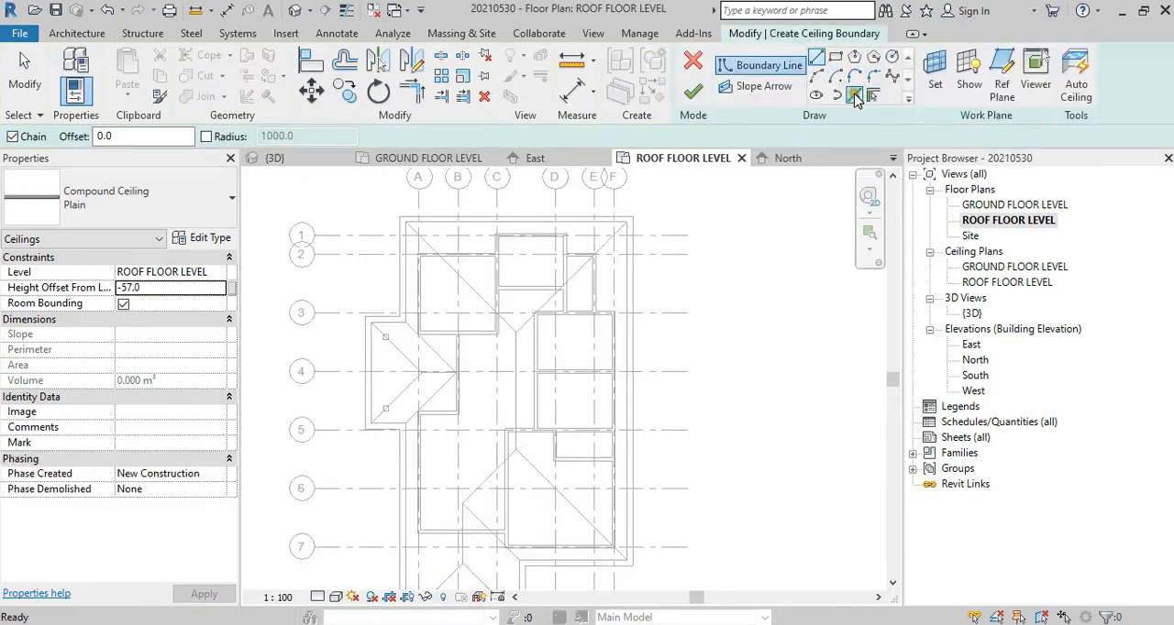
click(853, 97)
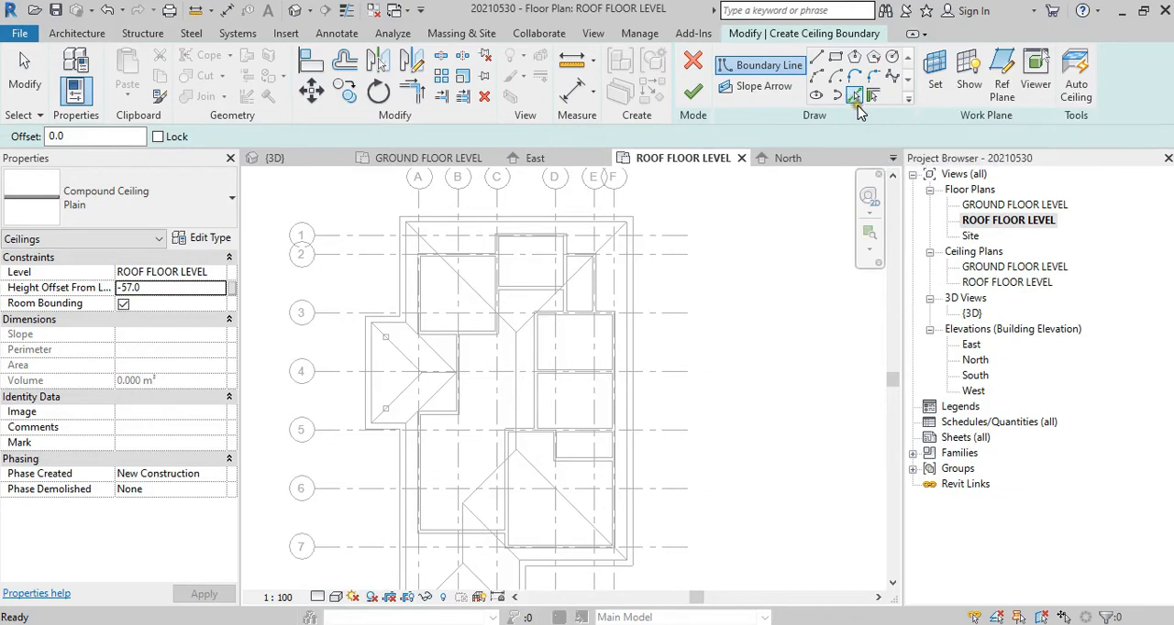
scroll(412, 223, up, 5)
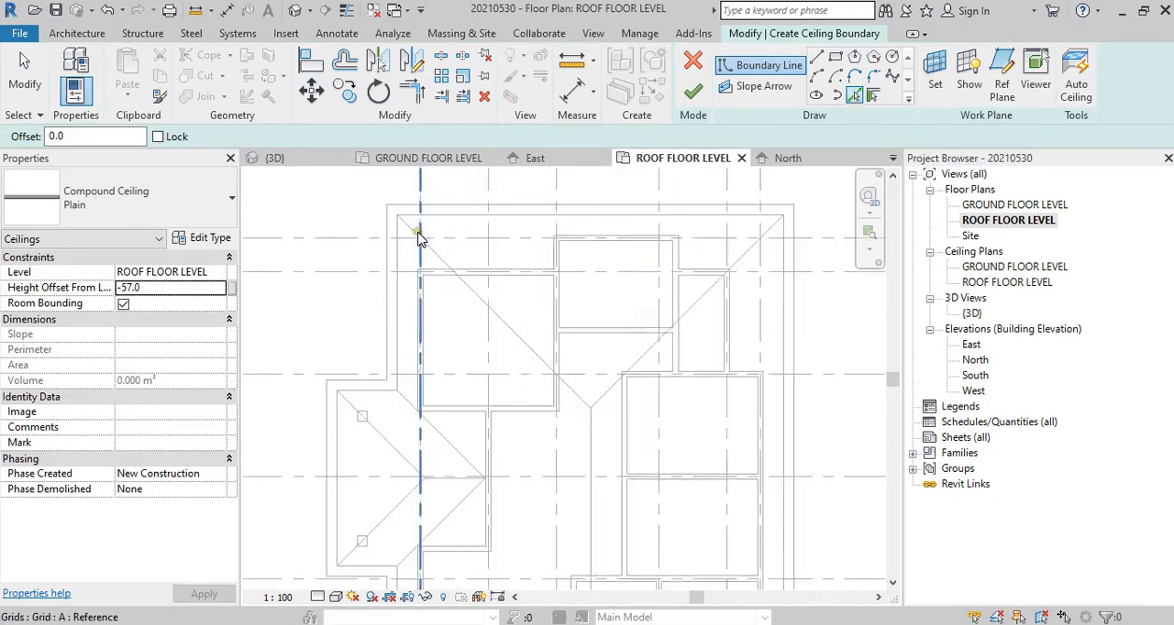
click(411, 213)
click(385, 231)
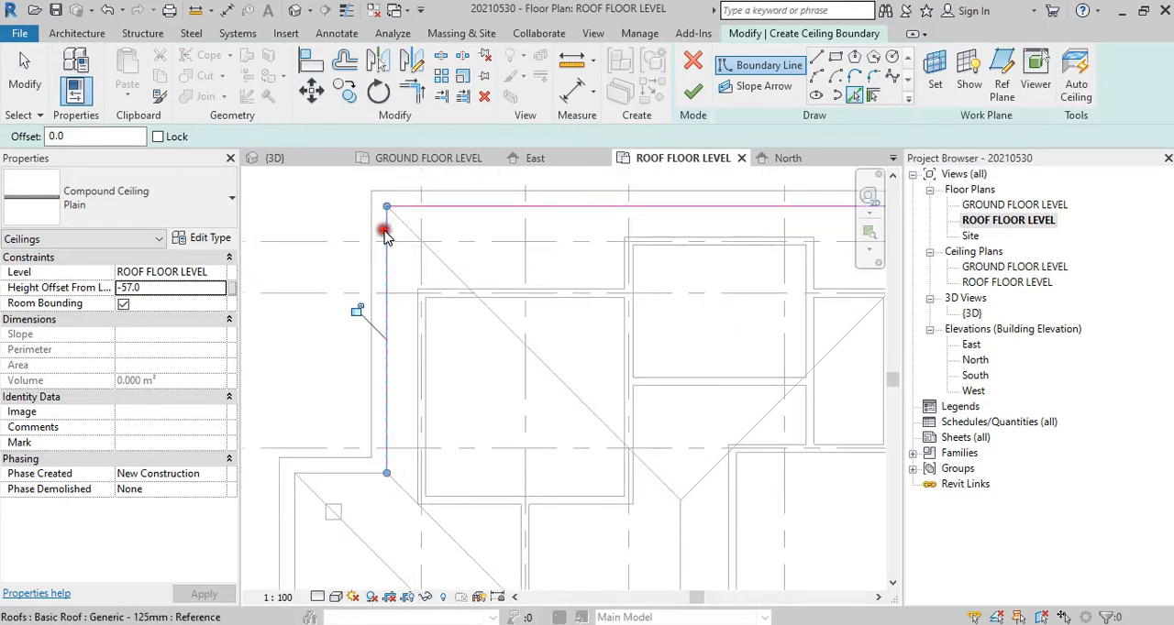
Step: Continue the outer ceiling boundary around the roof's west projection near grid 4 and down the main west eave
middle_drag(388, 431, 431, 290)
click(377, 333)
click(339, 356)
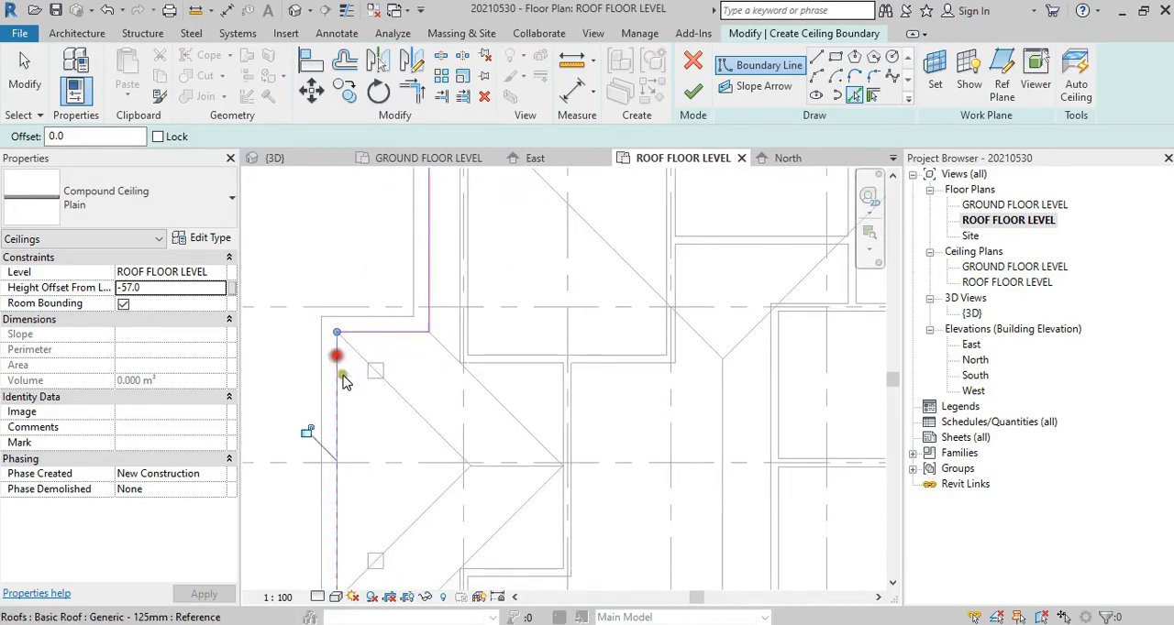
middle_drag(400, 576, 394, 268)
click(376, 292)
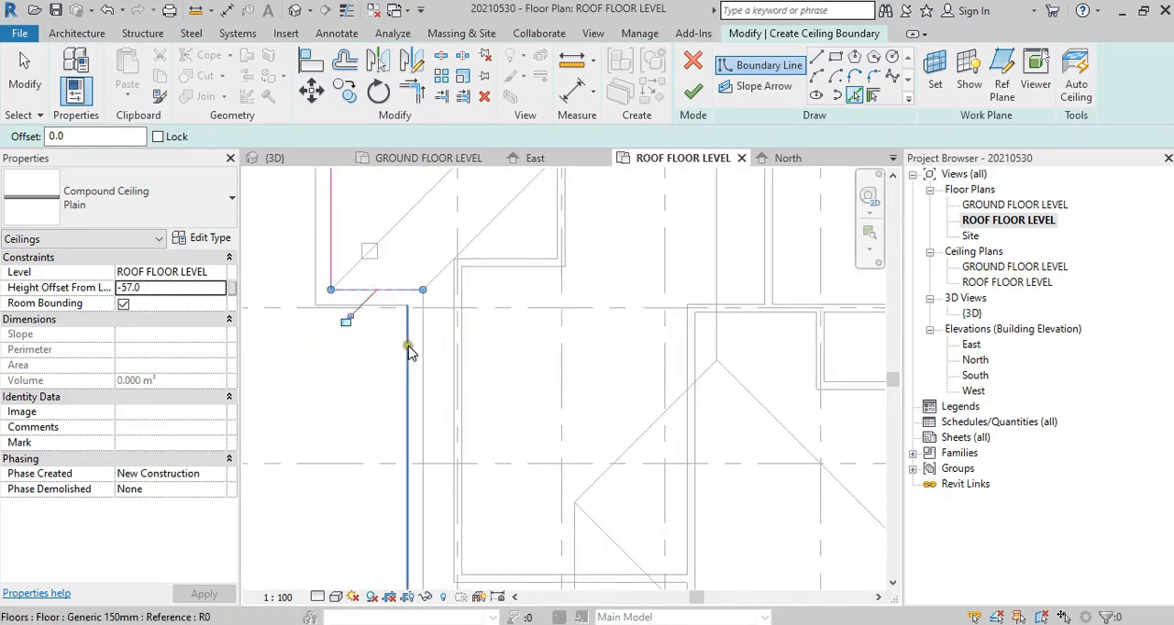
click(422, 353)
Step: Close the outer ceiling boundary along the roof's south projection, the eave below grid 7 and the east eave
middle_drag(422, 353, 452, 254)
middle_drag(551, 529, 475, 396)
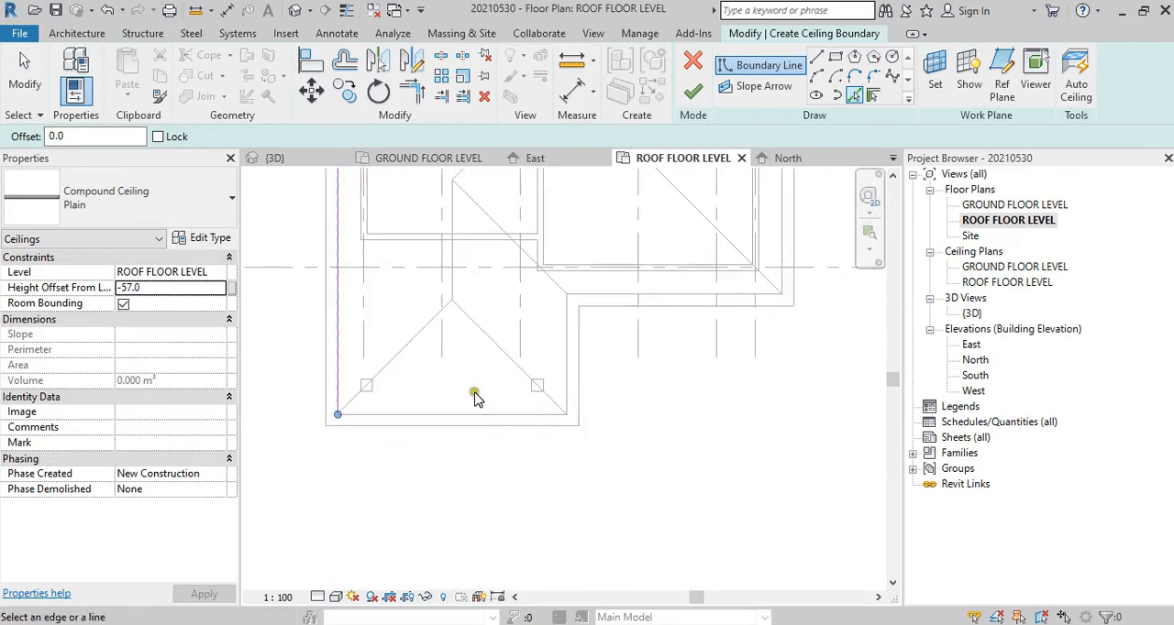
click(476, 415)
click(564, 349)
click(593, 297)
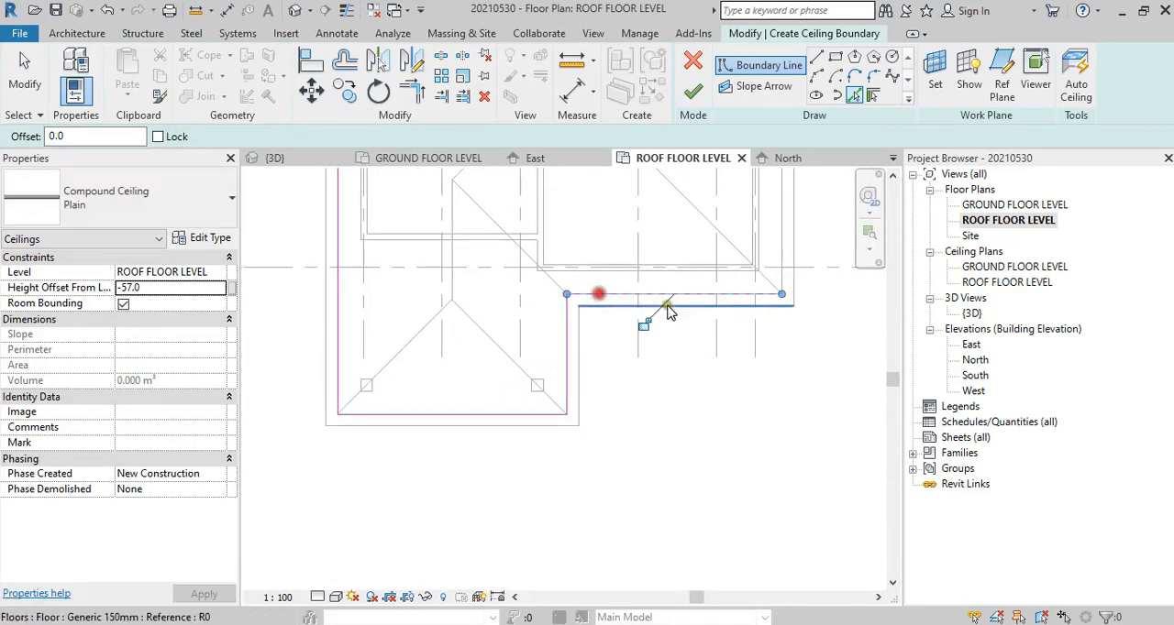
click(794, 249)
middle_drag(783, 230, 460, 422)
scroll(495, 431, down, 5)
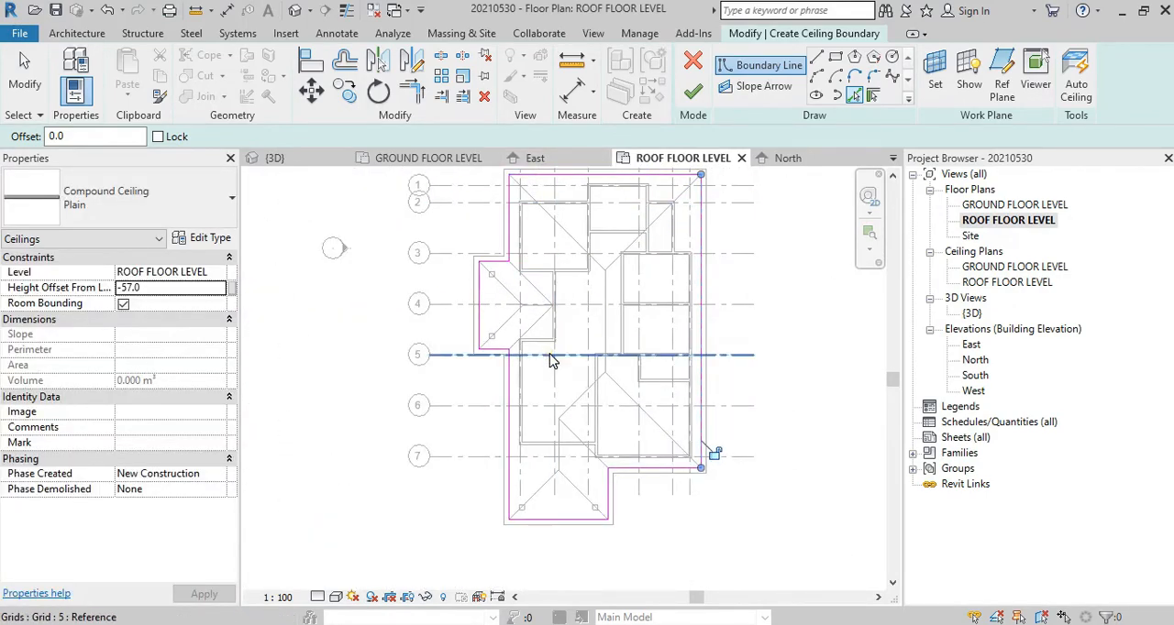
Step: Add inner boundary lines along the outer faces of the northwest room's west and north walls
scroll(538, 205, up, 2)
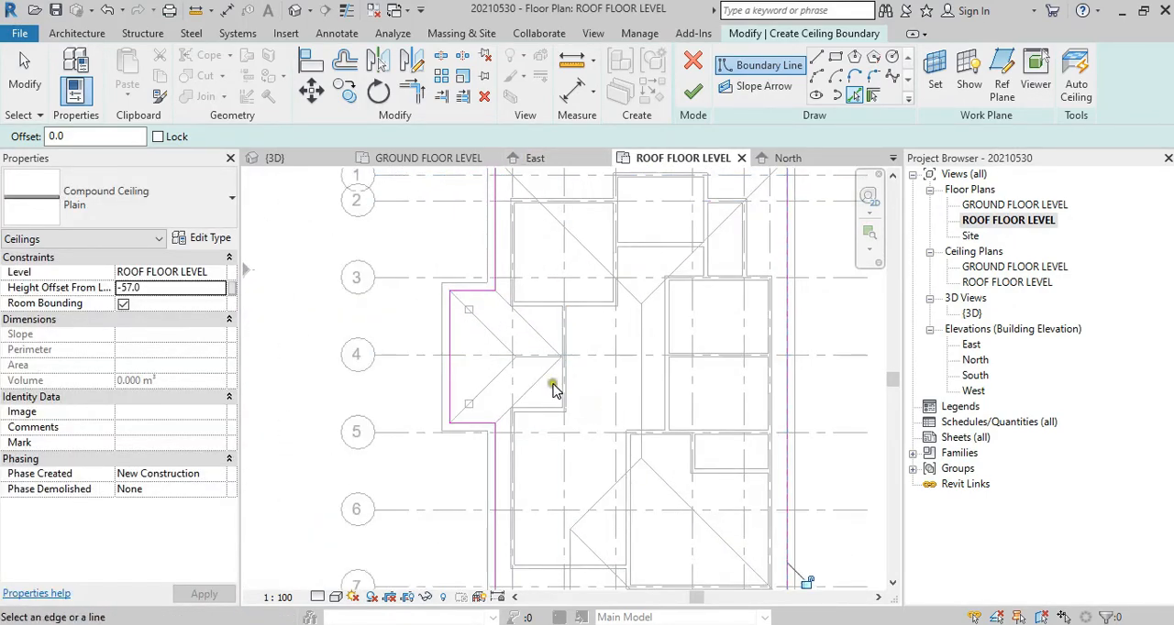
scroll(577, 321, down, 4)
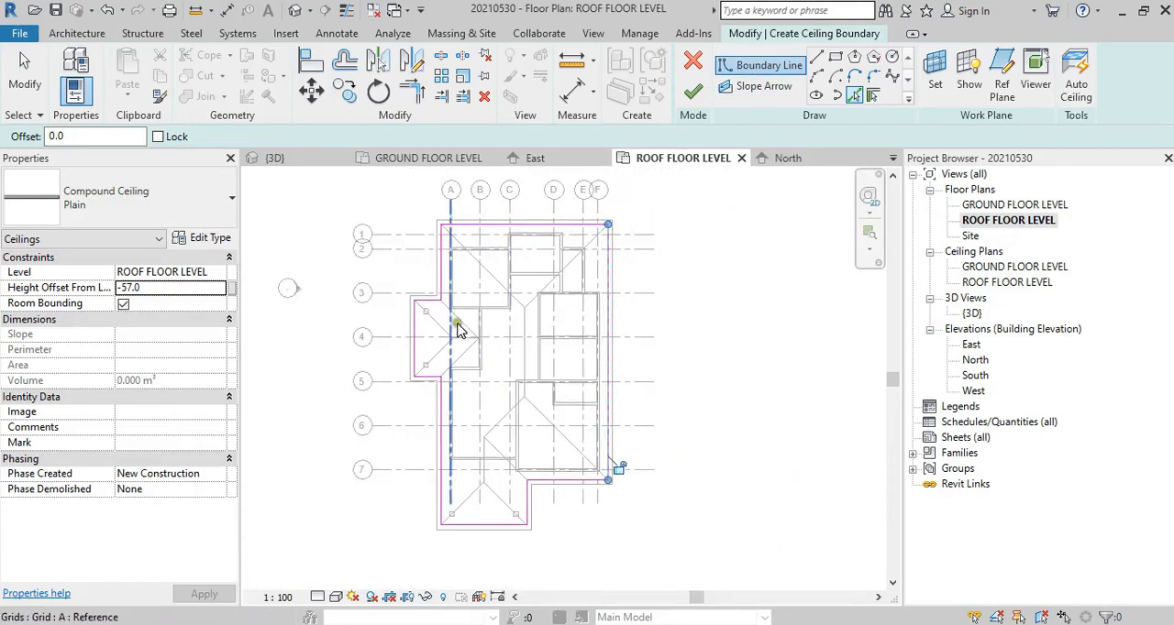
scroll(458, 256, up, 6)
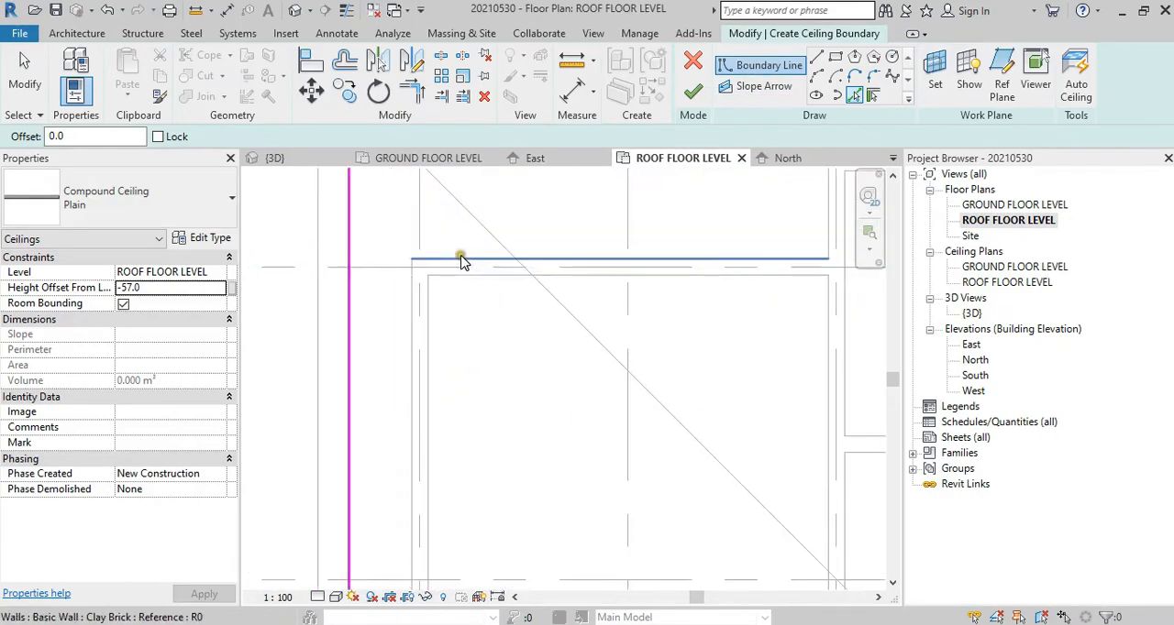
click(411, 286)
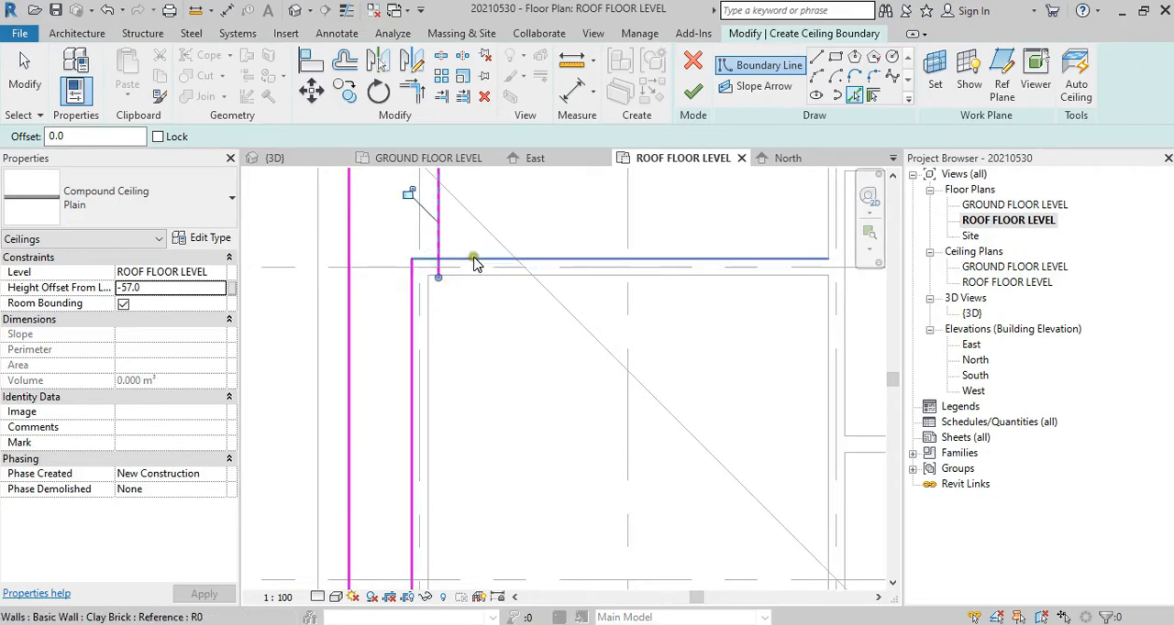
click(466, 259)
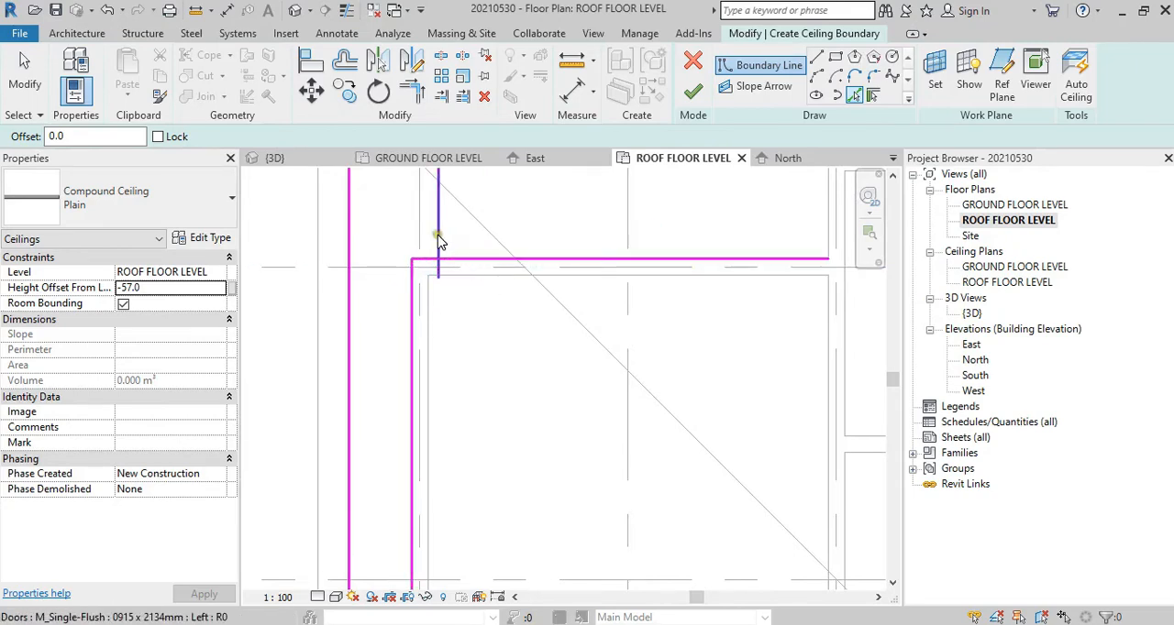
Step: Delete the stray boundary line picked from the door that crosses the northwest room's north wall
click(438, 240)
key(d)
key(e)
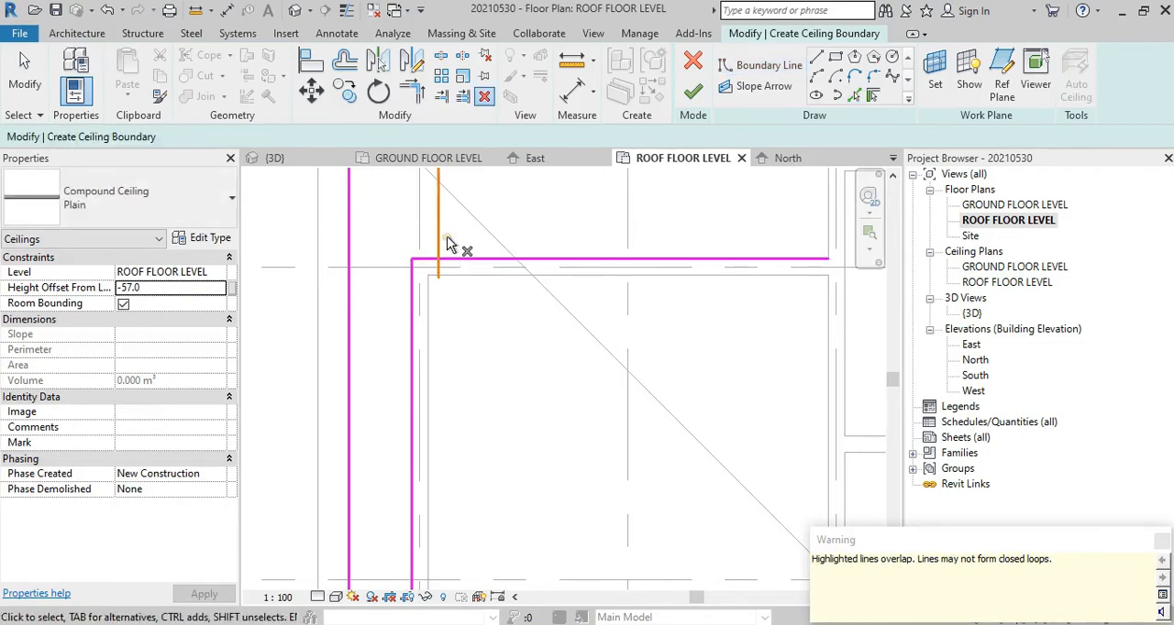
key(Escape)
click(440, 230)
key(Delete)
scroll(453, 230, down, 2)
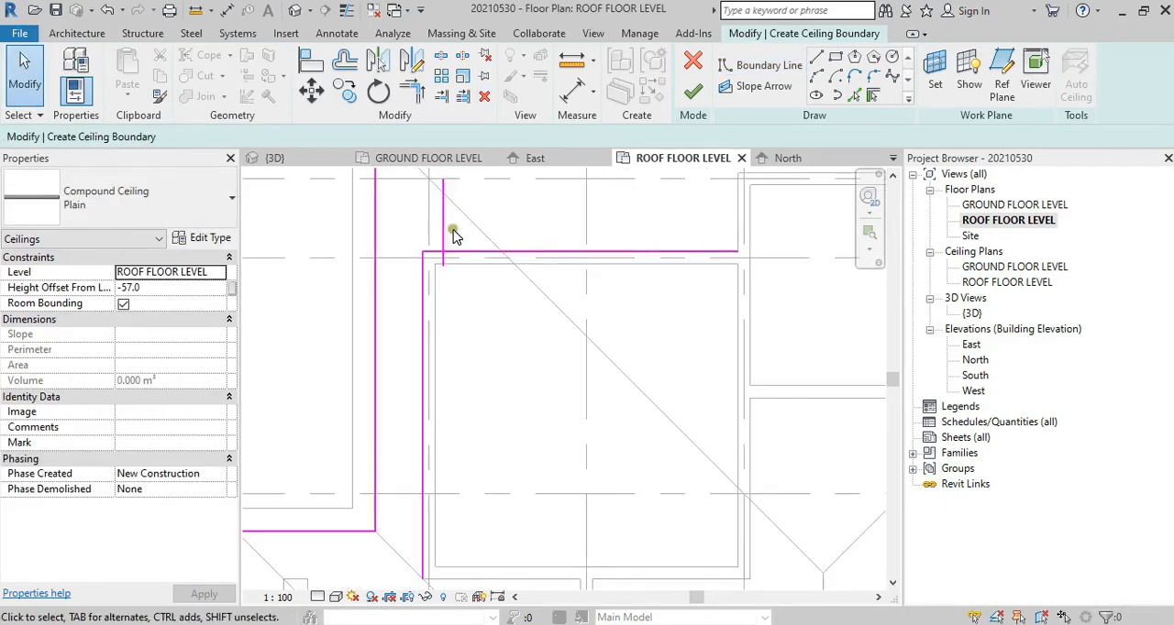
click(445, 230)
key(Delete)
Step: Add inner boundary lines around the outer faces of the north room between grids C and D and the adjoining small room's north wall
middle_drag(526, 256, 464, 351)
scroll(633, 355, down, 2)
middle_drag(633, 355, 498, 322)
scroll(690, 371, down, 4)
middle_drag(683, 339, 592, 279)
scroll(595, 264, up, 3)
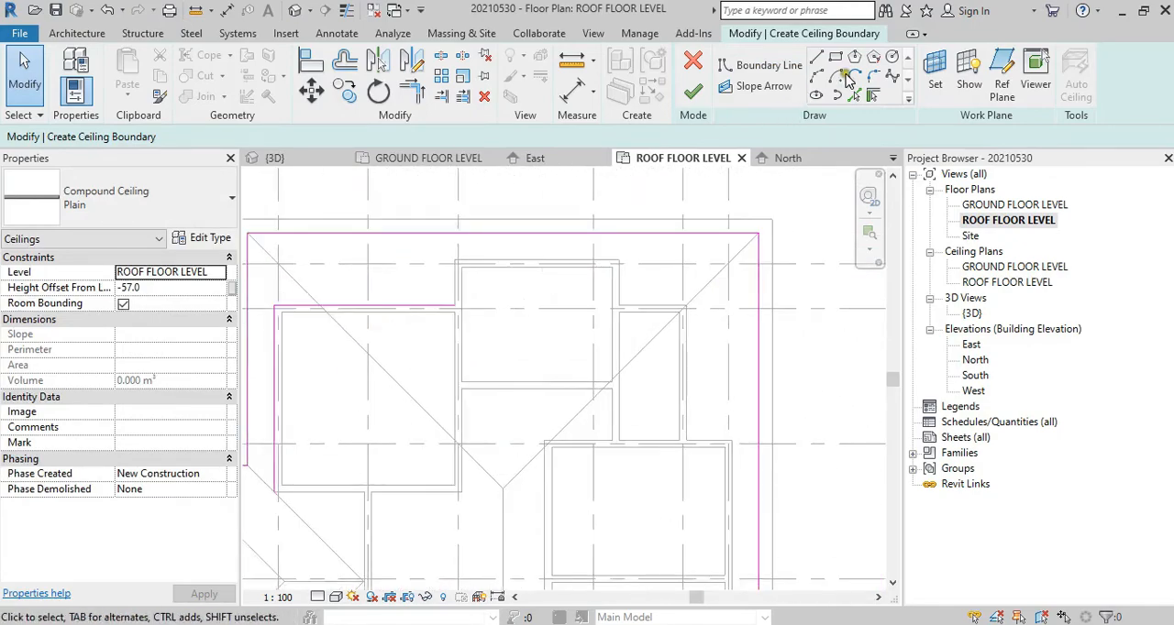
click(851, 98)
scroll(459, 254, up, 4)
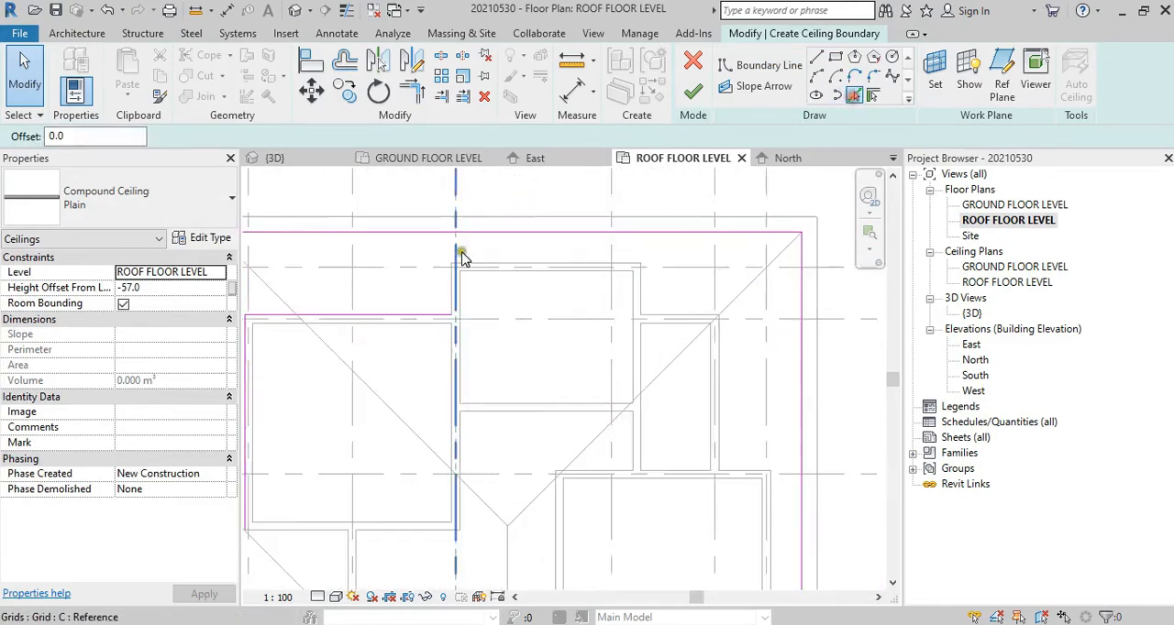
click(443, 318)
click(544, 257)
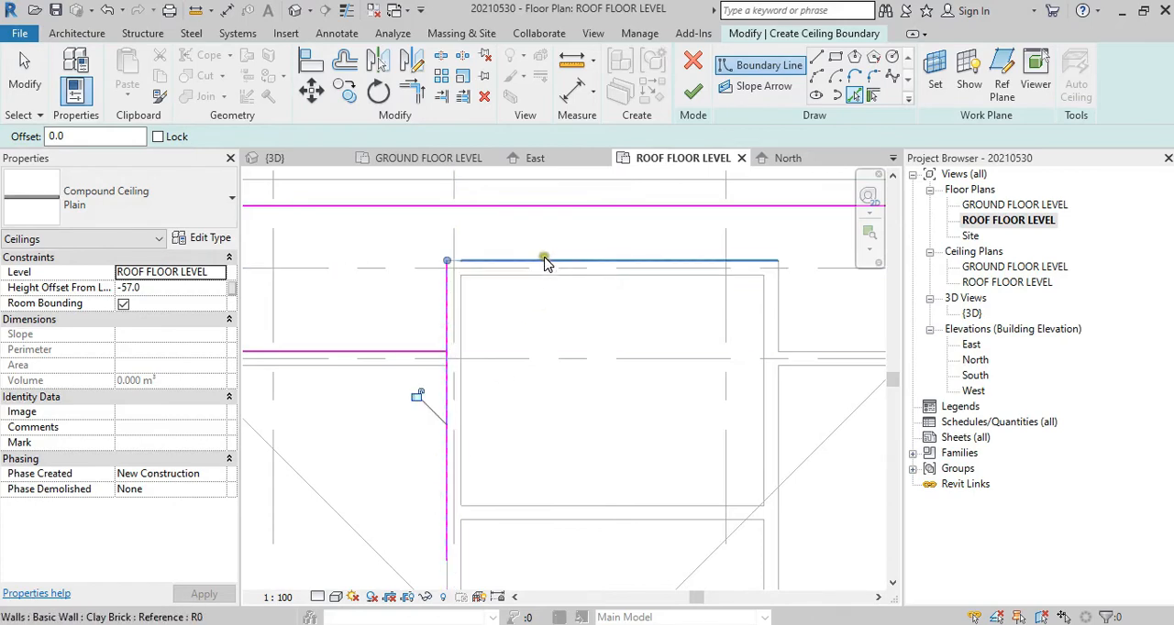
click(780, 309)
click(800, 350)
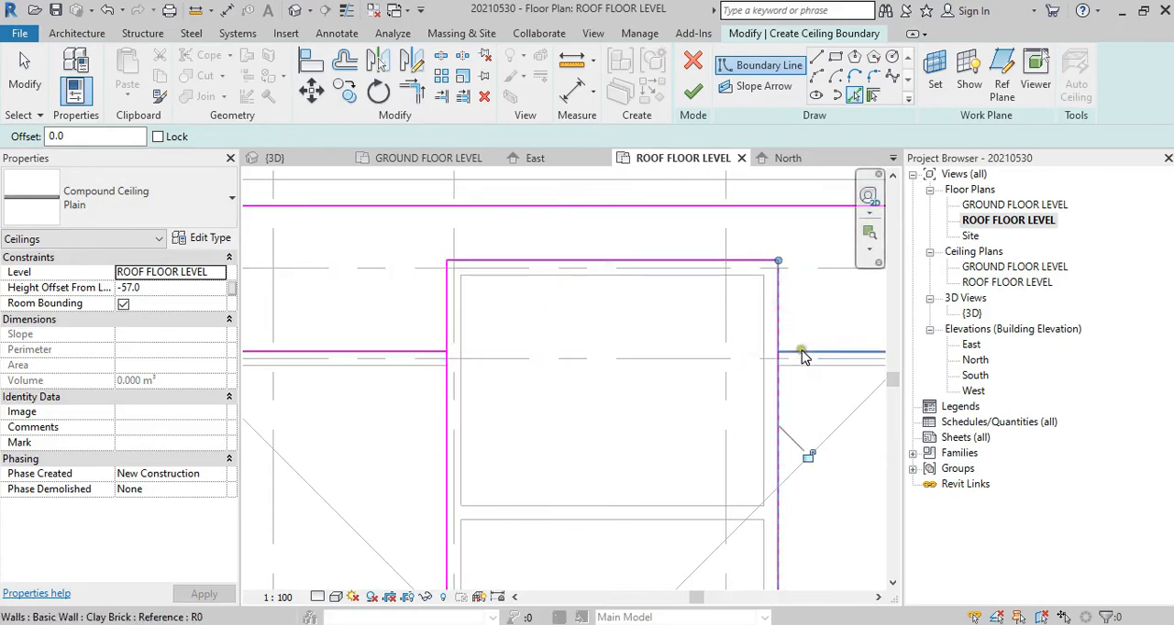
Step: Continue the inner boundary along the small room's east wall, the wall on grid 3 and the east exterior wall on grid F
middle_drag(778, 360, 198, 225)
click(333, 279)
scroll(410, 316, down, 1)
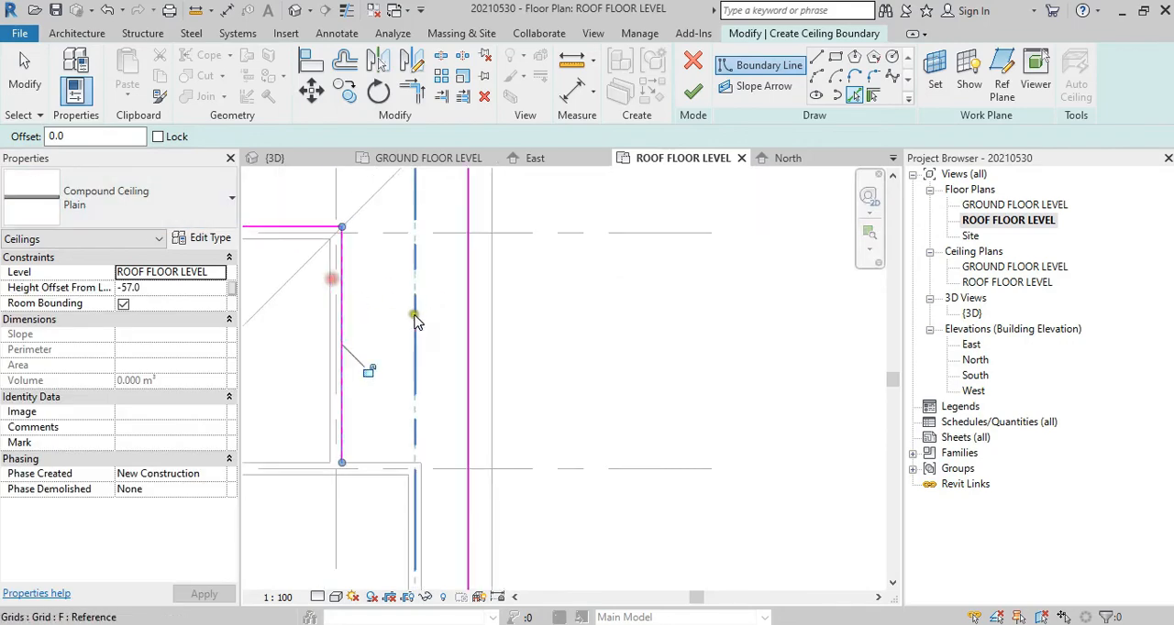
click(383, 465)
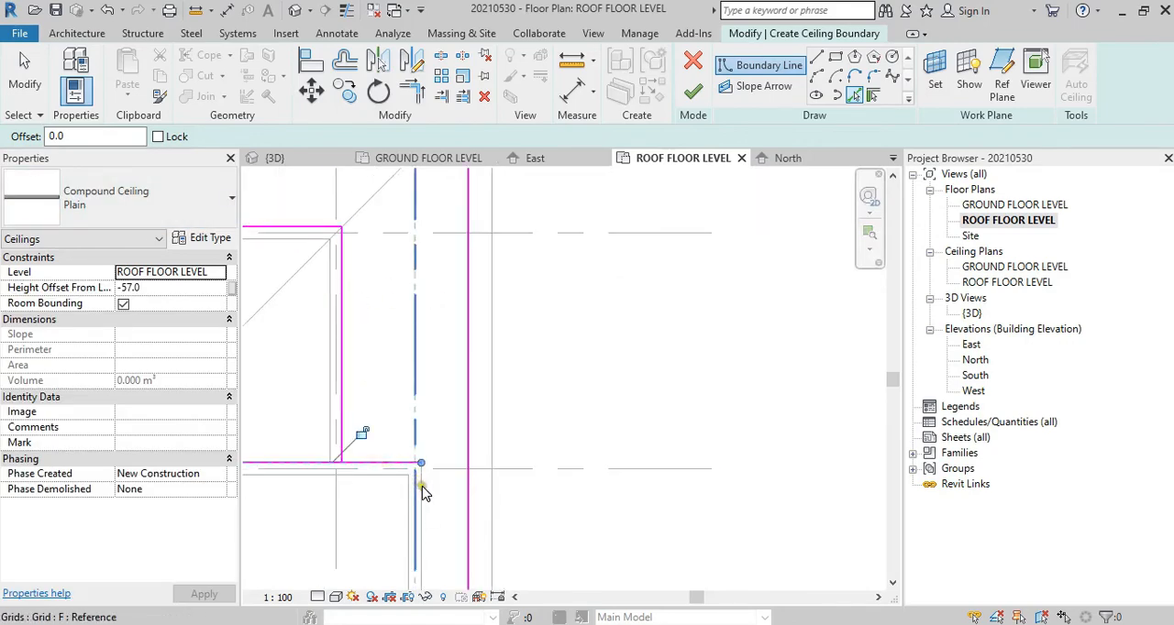
scroll(460, 376, down, 2)
middle_drag(479, 519, 477, 260)
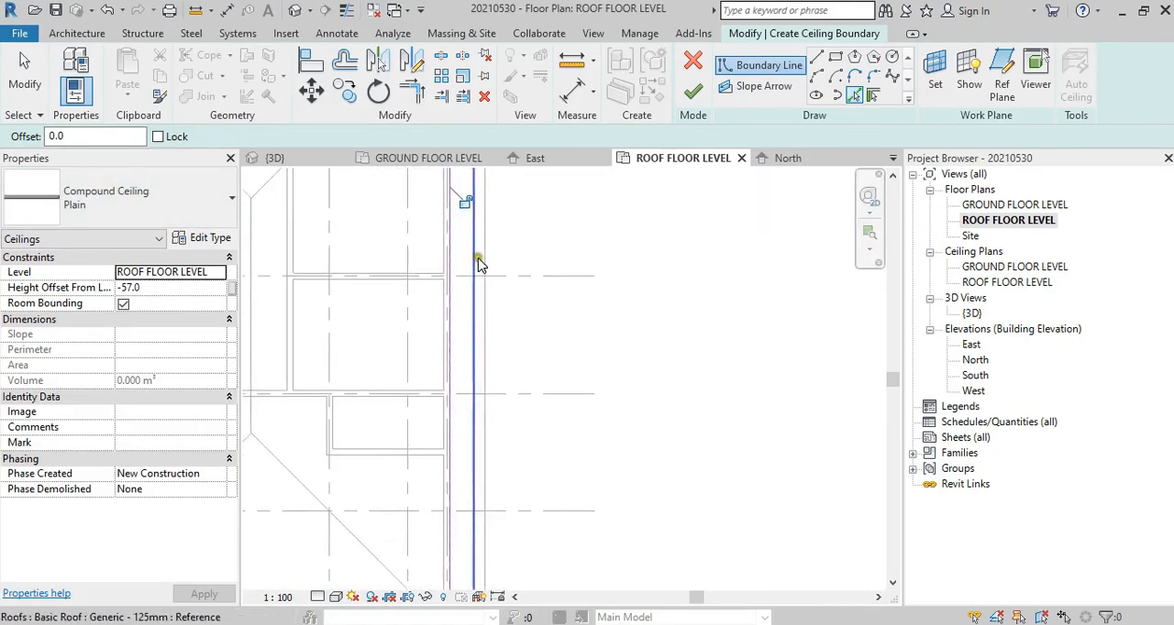
Step: Add an inner boundary line along the outer face of the south exterior wall on grid 7
middle_drag(412, 578, 511, 257)
scroll(487, 303, up, 1)
scroll(501, 253, up, 2)
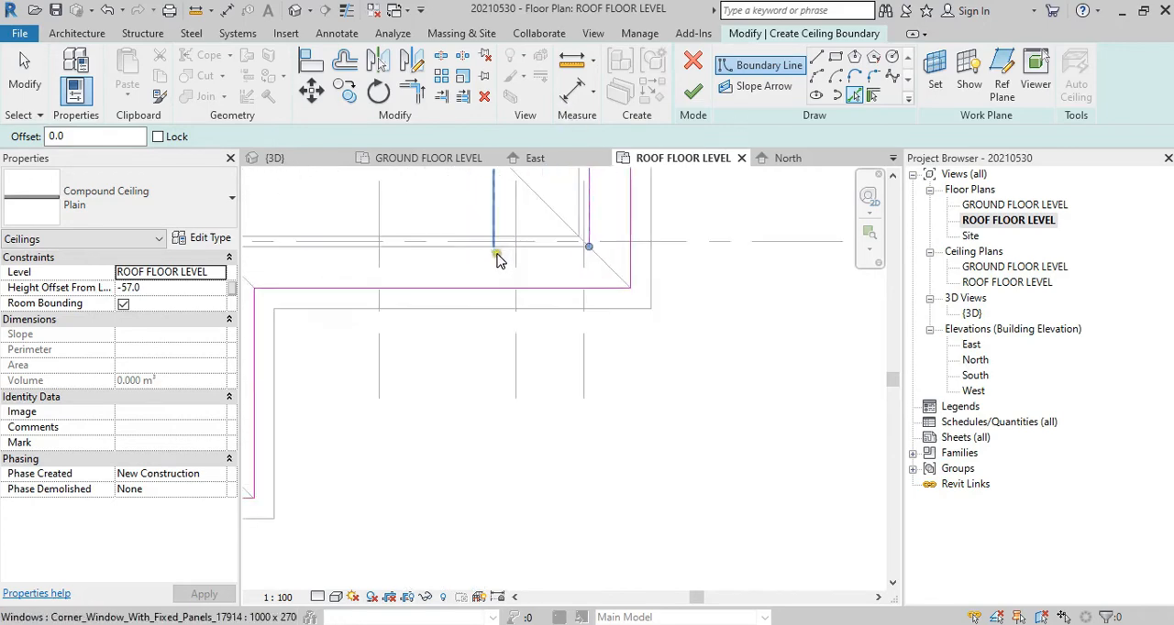
click(504, 245)
Step: Continue the inner boundary up the short wall return above grid 7 and along the adjoining room's south wall
middle_drag(259, 273, 727, 269)
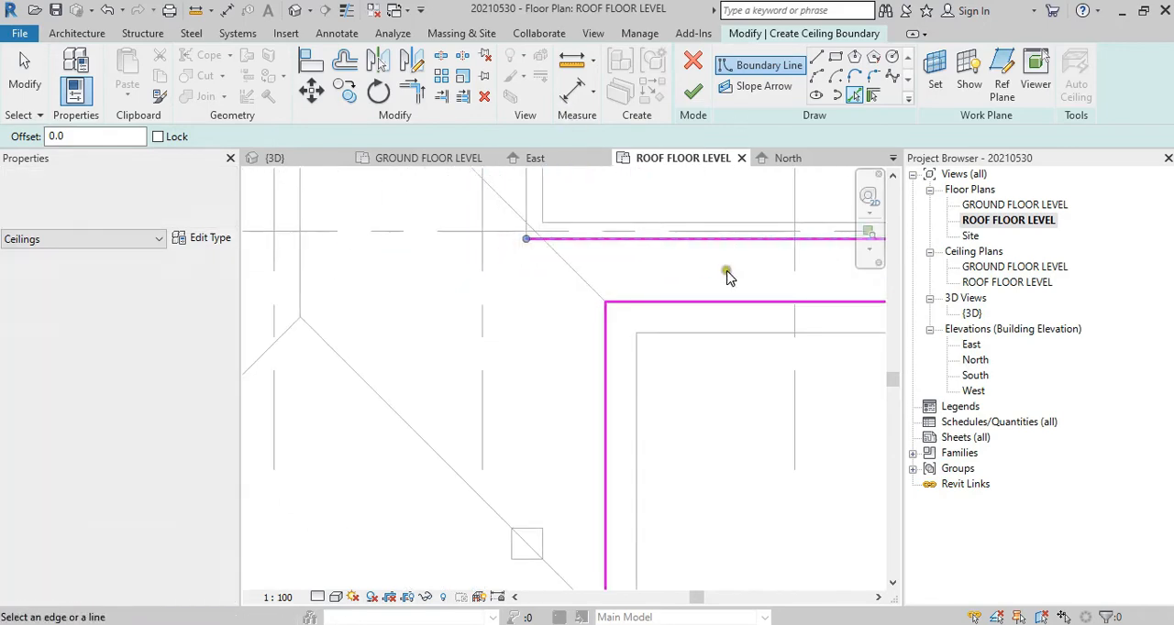
scroll(517, 270, down, 4)
scroll(525, 237, up, 3)
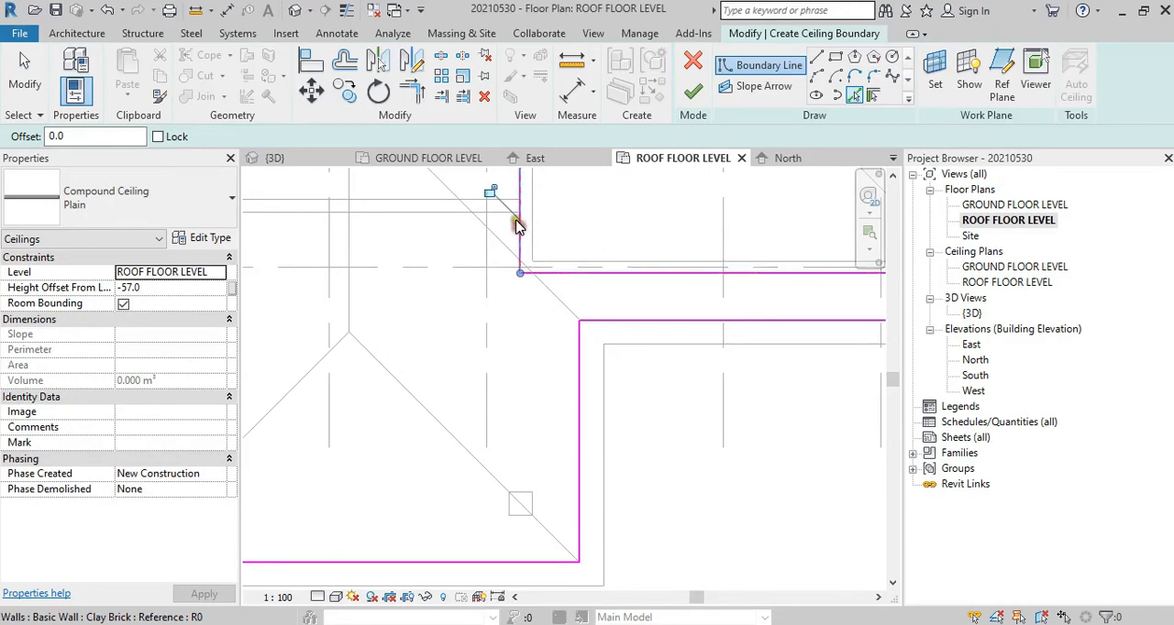
click(499, 214)
Step: Add inner boundary lines along the west exterior wall on grid A and the recess wall just north of grid 5
middle_drag(493, 225, 985, 395)
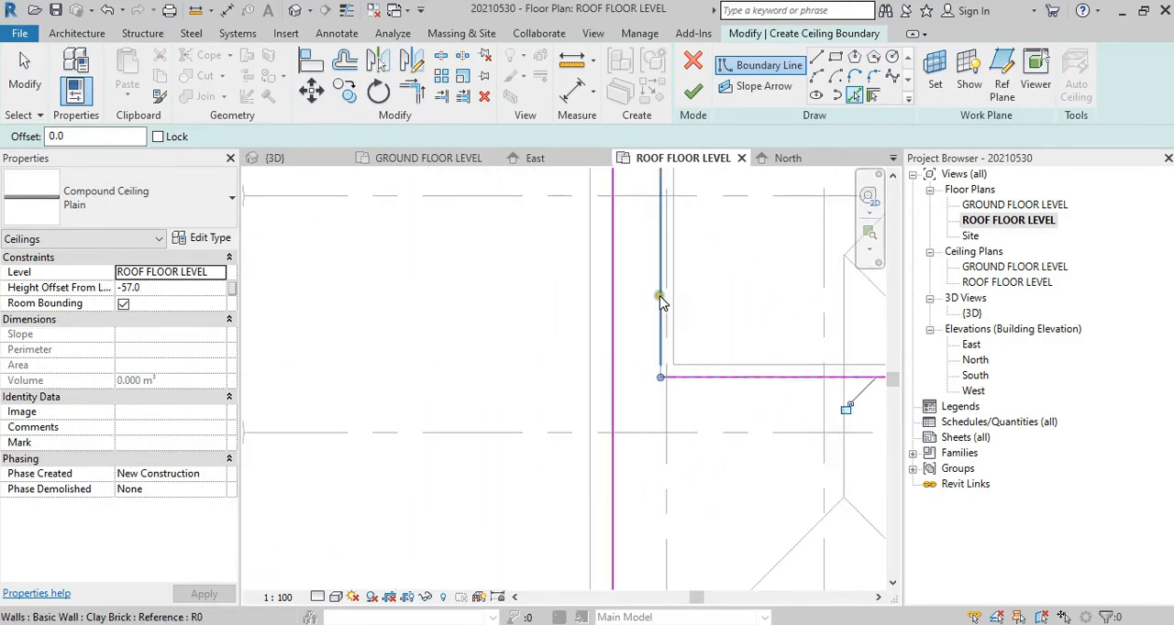
click(659, 296)
middle_drag(690, 242, 657, 433)
scroll(648, 340, down, 3)
middle_drag(647, 340, 652, 385)
scroll(652, 385, up, 3)
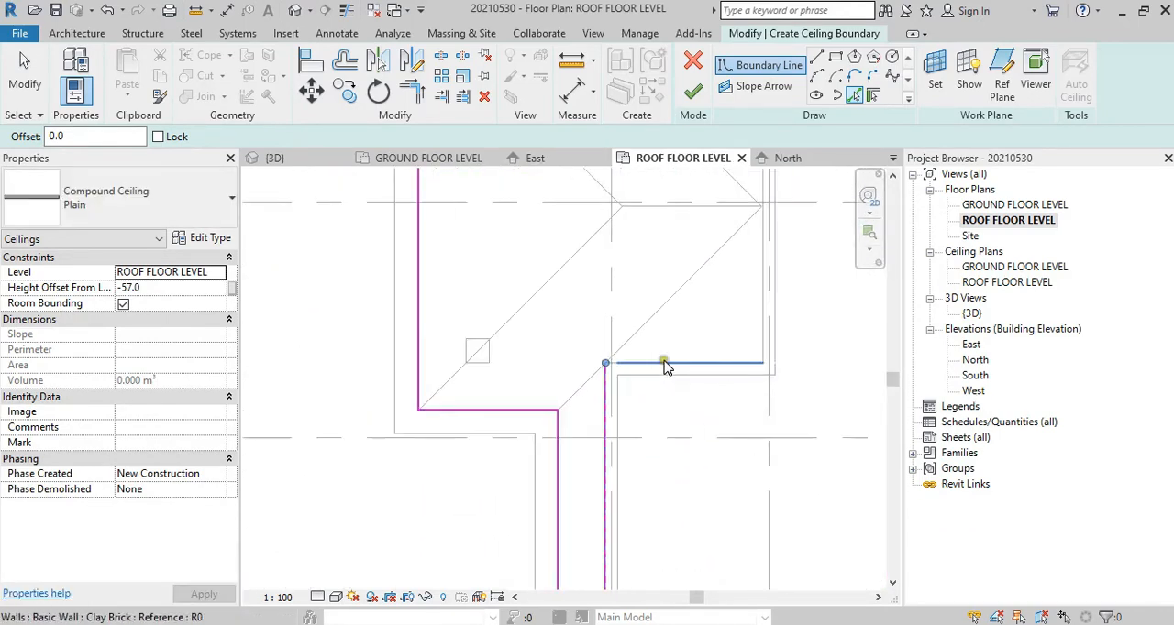
click(663, 361)
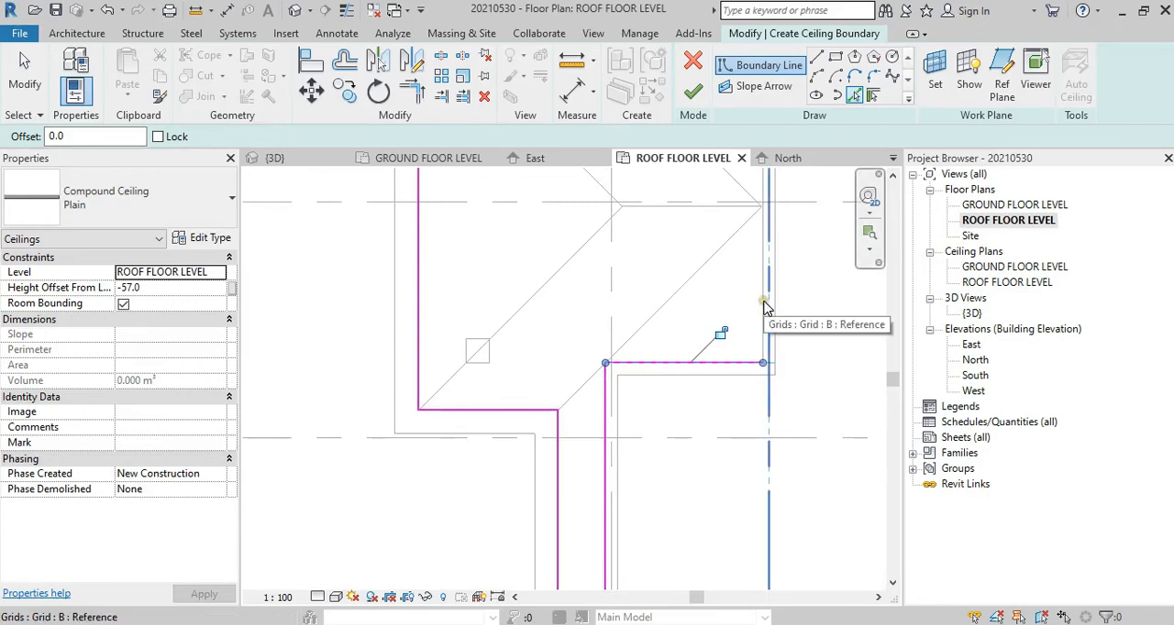
Step: Complete the inner boundary picks with the recess wall on grid B and the northwest room's south wall
scroll(764, 323, up, 3)
click(759, 384)
middle_drag(759, 384, 402, 437)
click(597, 307)
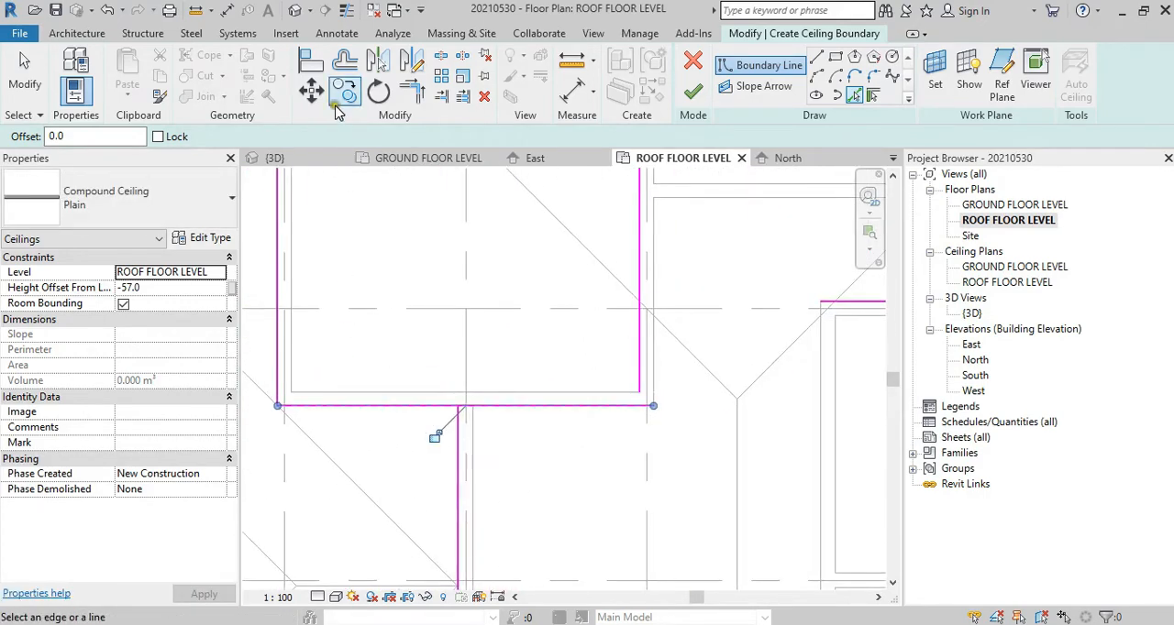
Step: Trim the grid B recess line and the northwest room's south wall line into a corner
click(408, 95)
middle_drag(472, 254, 493, 296)
click(494, 296)
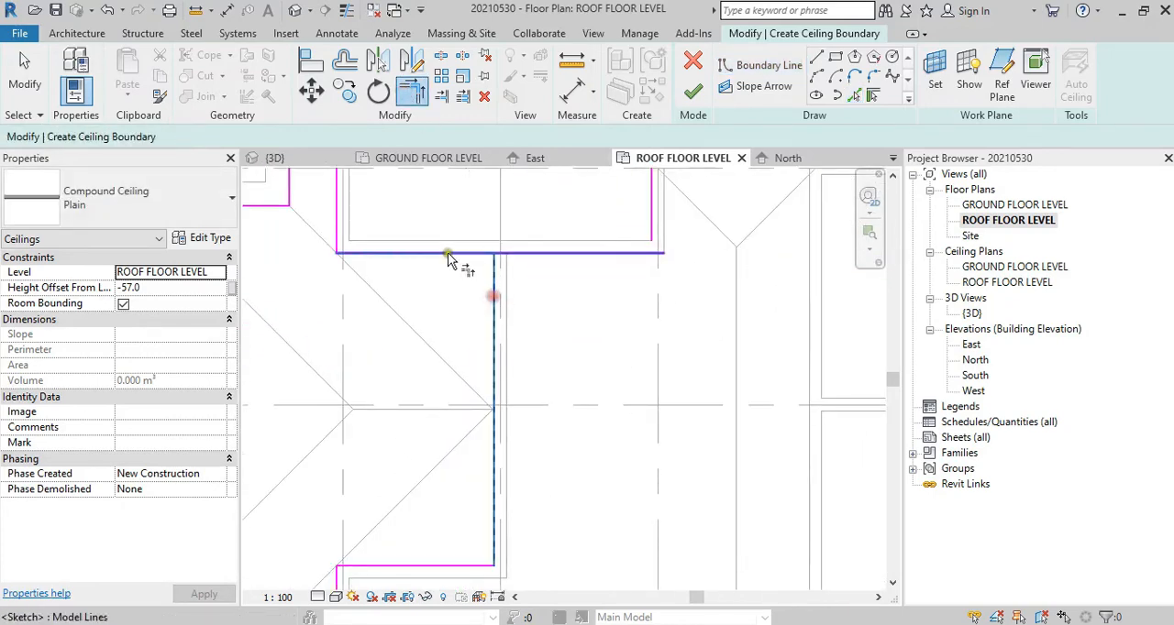
click(448, 260)
Step: Trim the north room's west and east wall lines into corners with the adjoining rooms' north wall lines
middle_drag(637, 348, 357, 264)
click(523, 365)
click(511, 398)
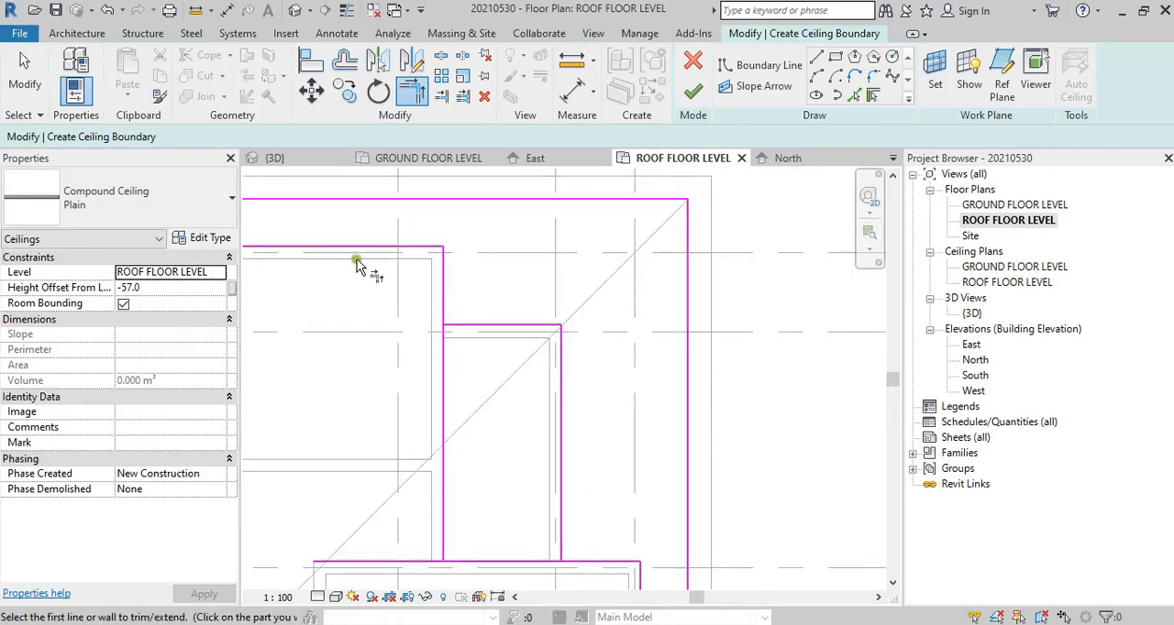
click(442, 292)
click(491, 323)
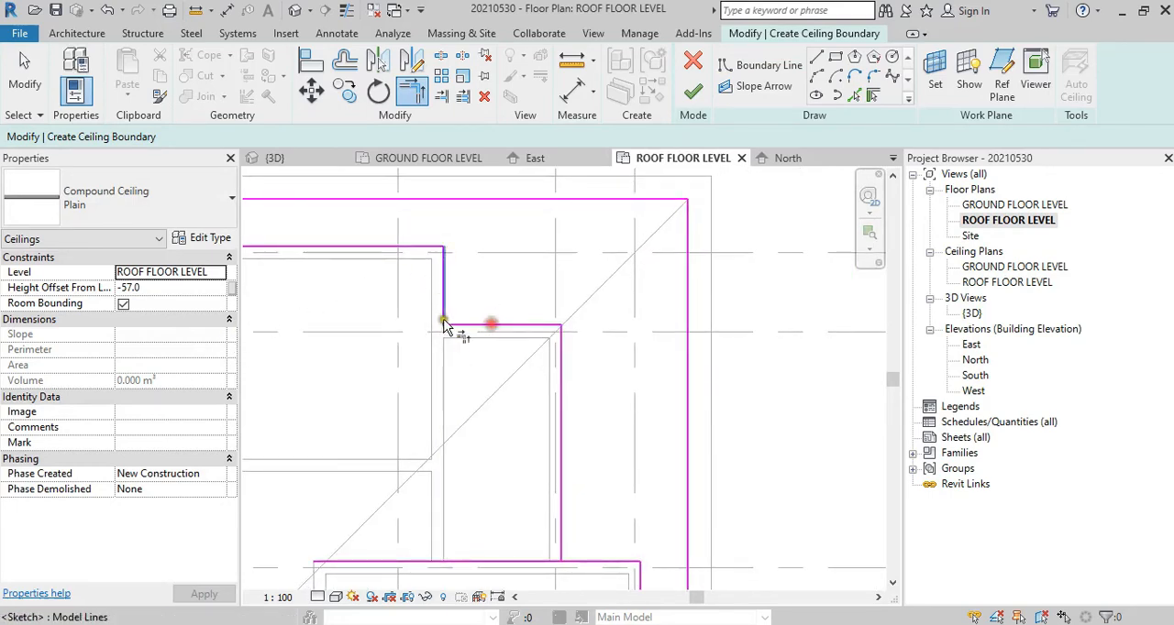
Step: Trim the northeast room's east wall line and the wall line along grid 3 into a corner
scroll(496, 339, down, 1)
middle_drag(527, 427, 436, 341)
scroll(456, 374, up, 1)
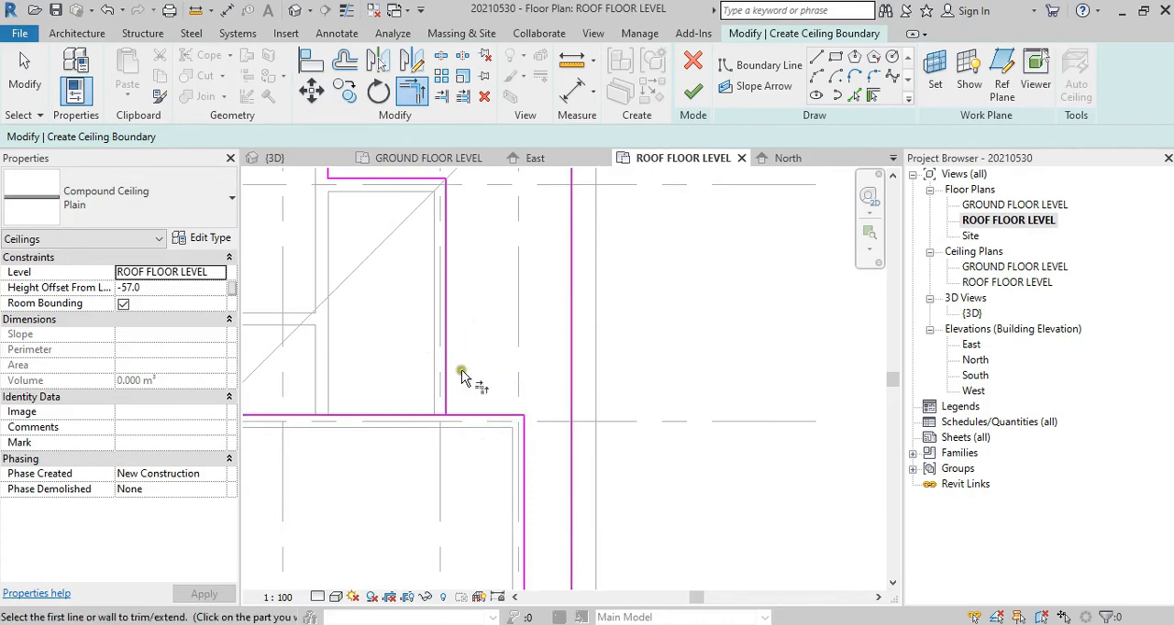
click(448, 341)
click(503, 417)
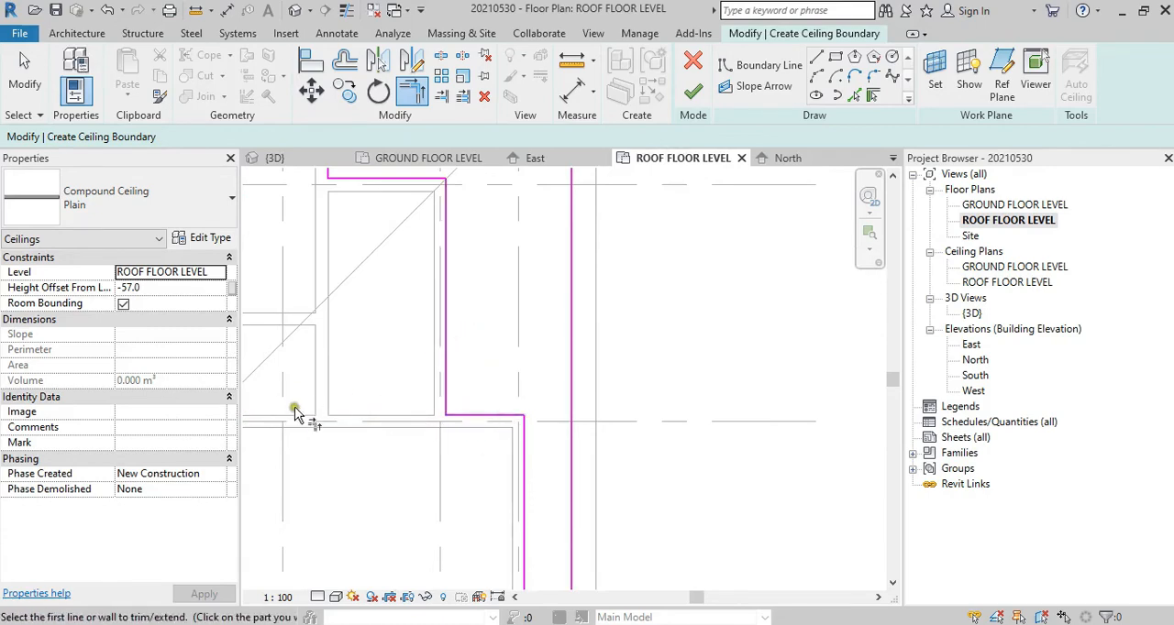
Step: Trim the southwest room's south wall line and the southeast room's west wall line into a corner just north of grid 7
scroll(393, 352, down, 3)
middle_drag(456, 475, 458, 380)
middle_drag(508, 583, 524, 351)
mouse_move(323, 463)
middle_down()
mouse_move(512, 254)
mouse_move(669, 380)
middle_up()
middle_drag(592, 305, 603, 344)
scroll(602, 343, up, 1)
click(546, 317)
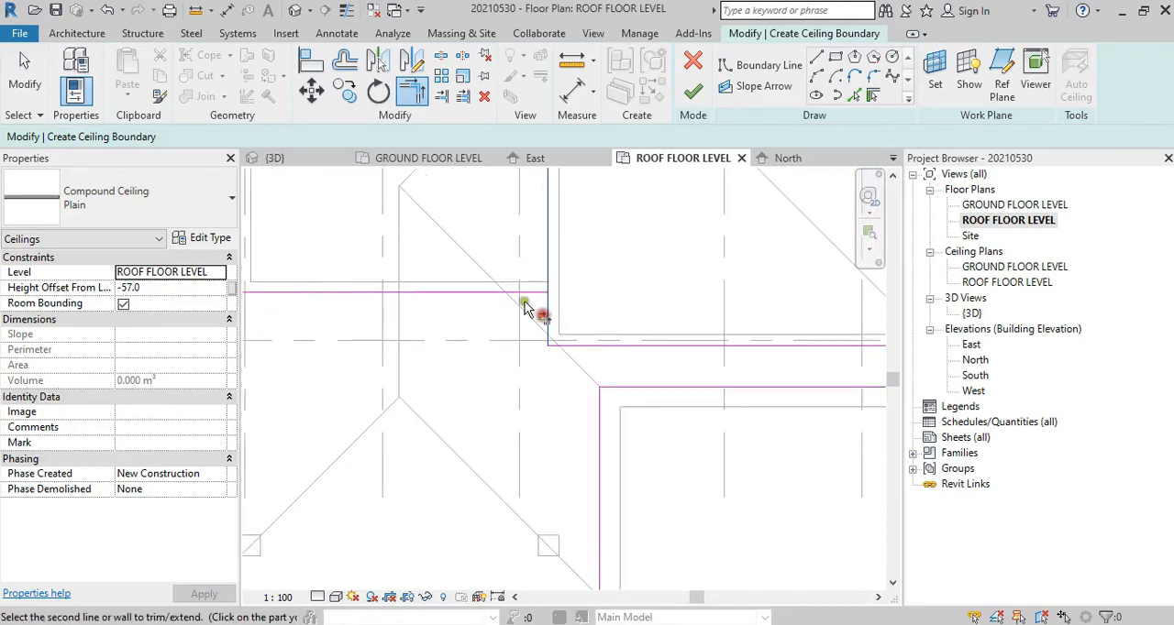
click(525, 305)
Step: Finish the ceiling sketch with the closed outer roof loop and inner wall loop, and deselect the new ceiling
scroll(537, 322, down, 2)
middle_drag(508, 356, 510, 474)
scroll(493, 462, down, 2)
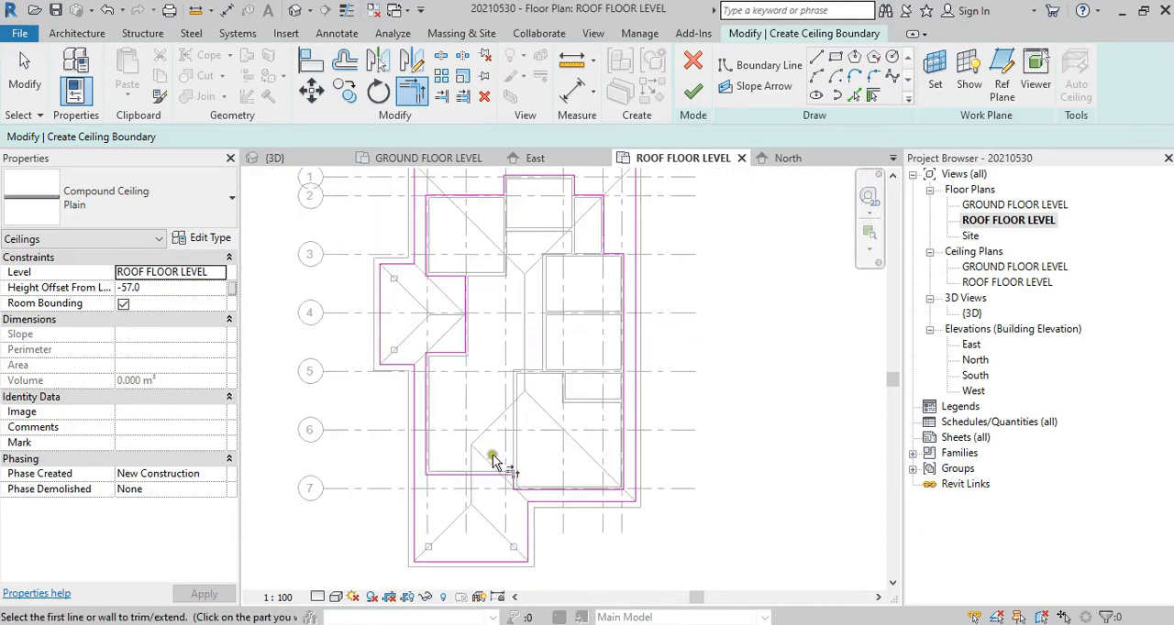
scroll(513, 432, down, 2)
scroll(551, 352, up, 2)
middle_drag(551, 351, 519, 361)
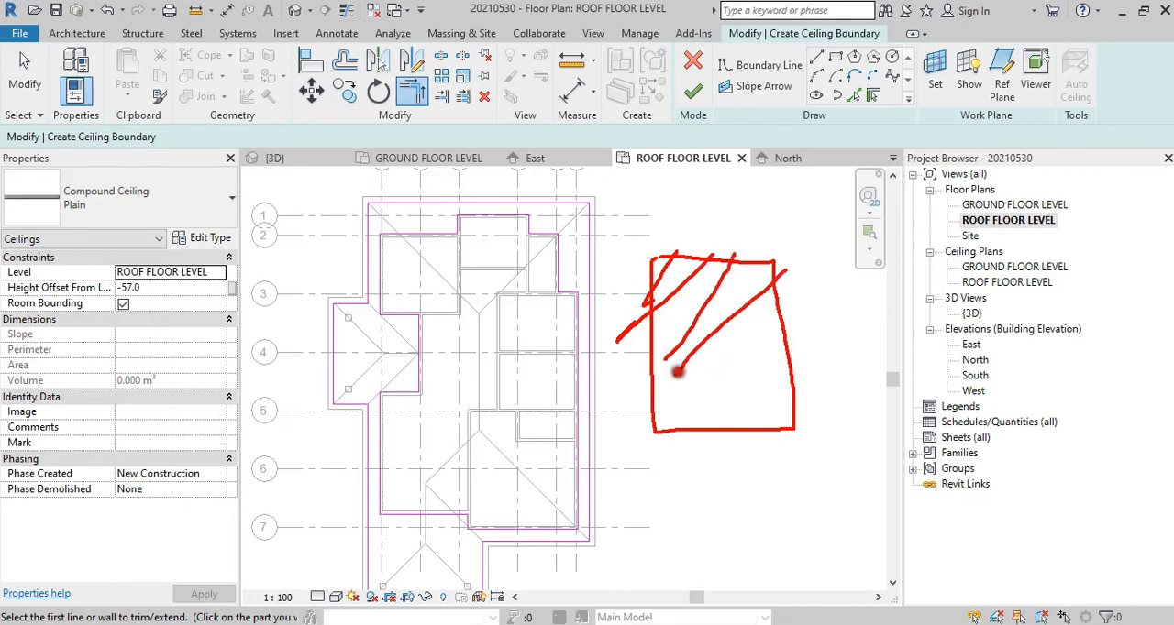
key(Escape)
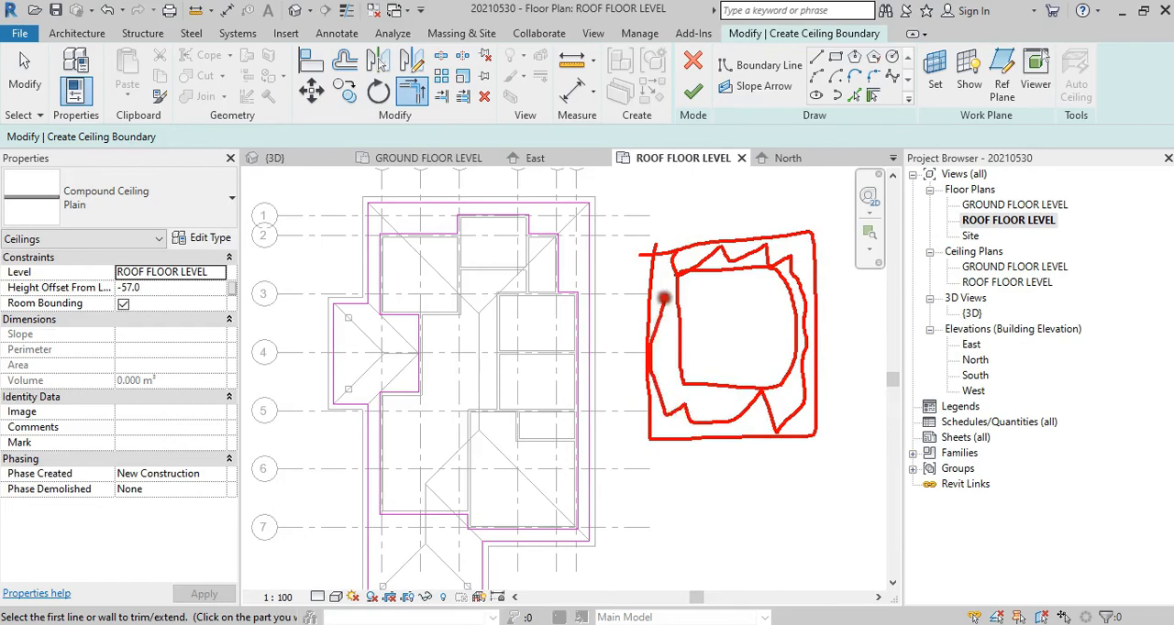
drag(664, 298, 664, 278)
key(Escape)
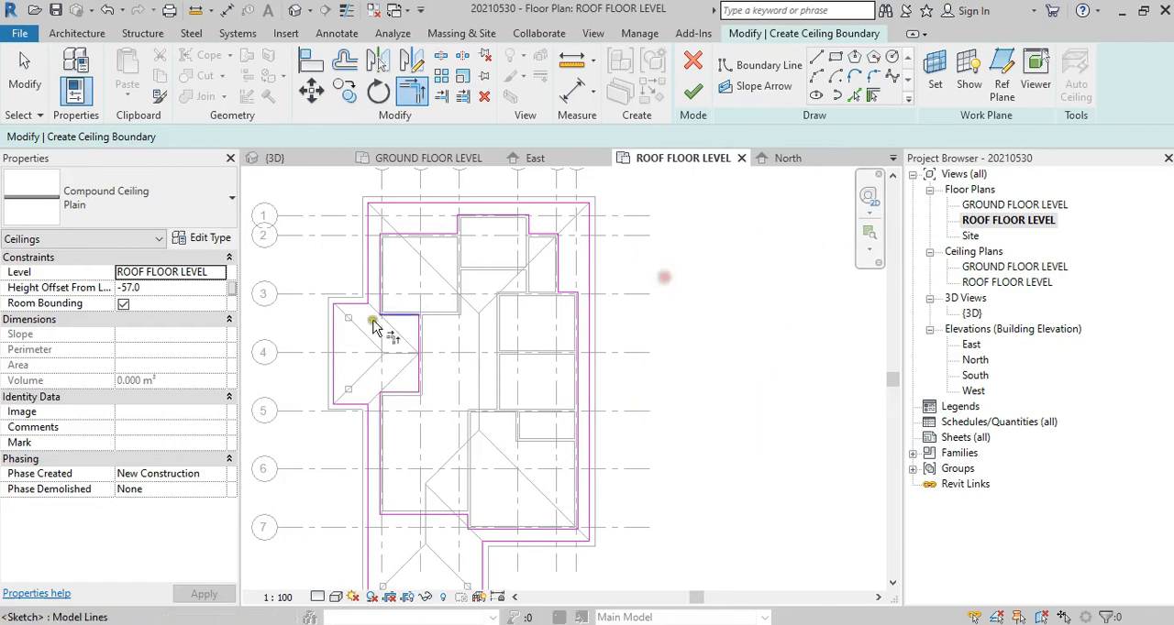
click(694, 92)
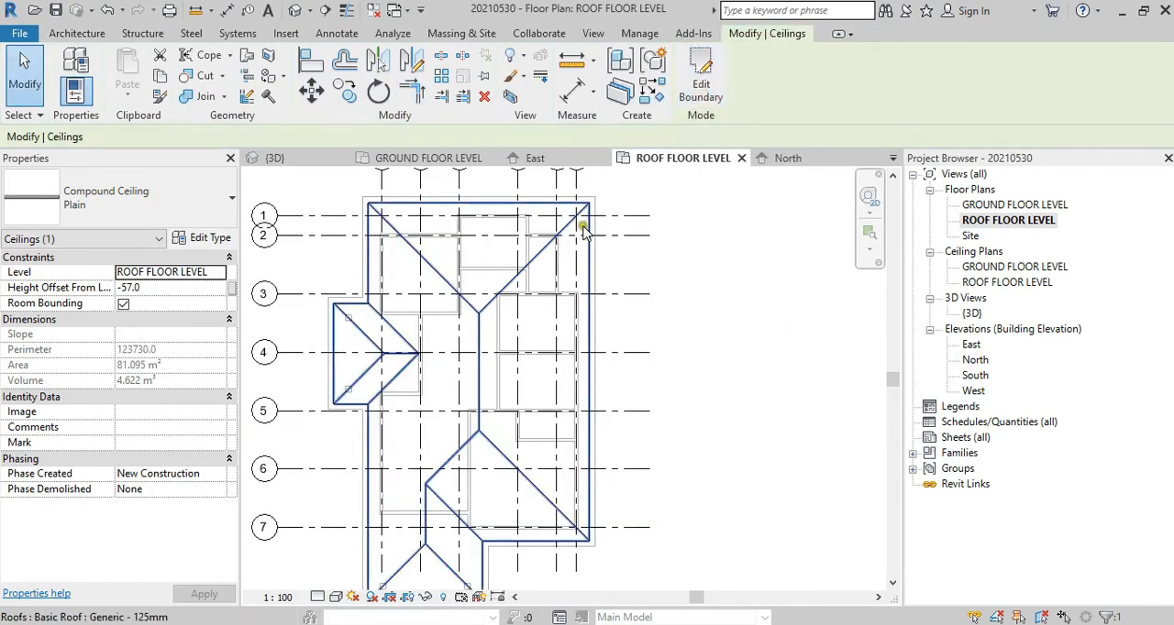
click(767, 252)
Step: Open the {3D} view and examine the new ceiling from below the roof eaves
double_click(970, 312)
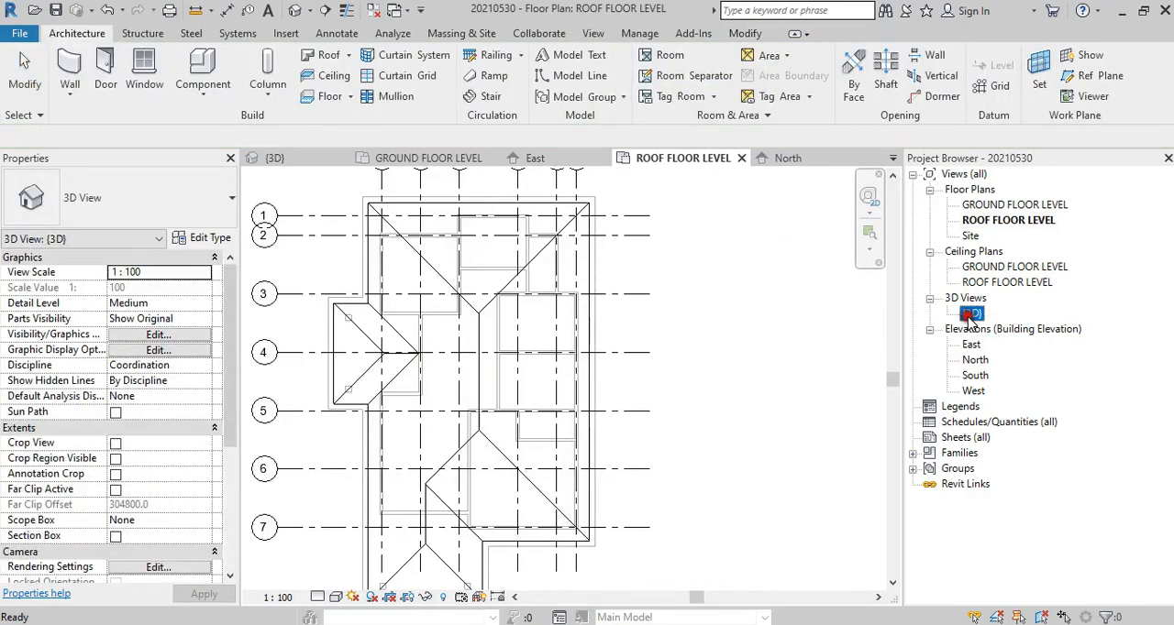
shift+middle_drag(753, 311, 673, 264)
scroll(631, 222, up, 3)
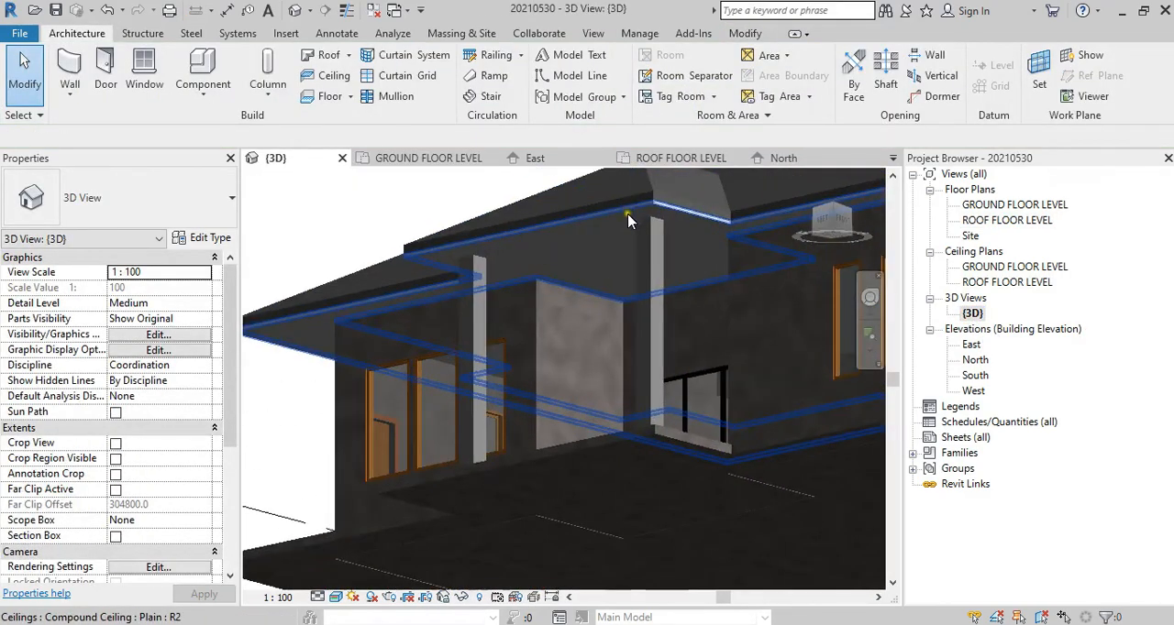
Step: Open the East elevation and check the ceiling's position against the roof's eave edge and ROOF FLOOR LEVEL
double_click(978, 347)
scroll(554, 416, up, 5)
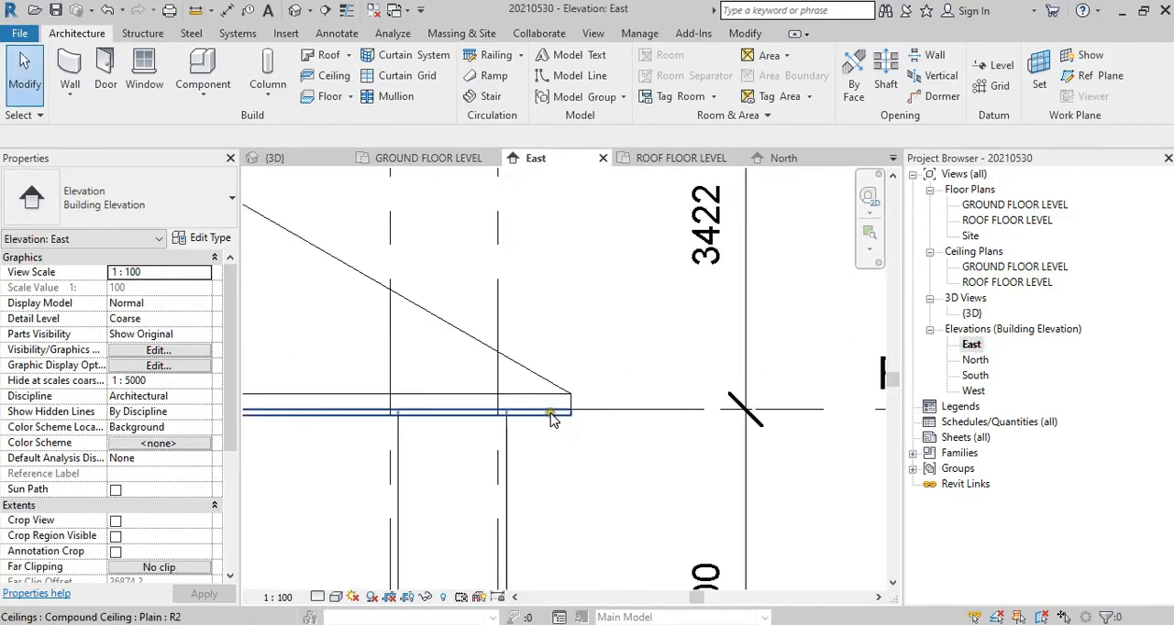
scroll(576, 424, down, 3)
scroll(574, 332, up, 4)
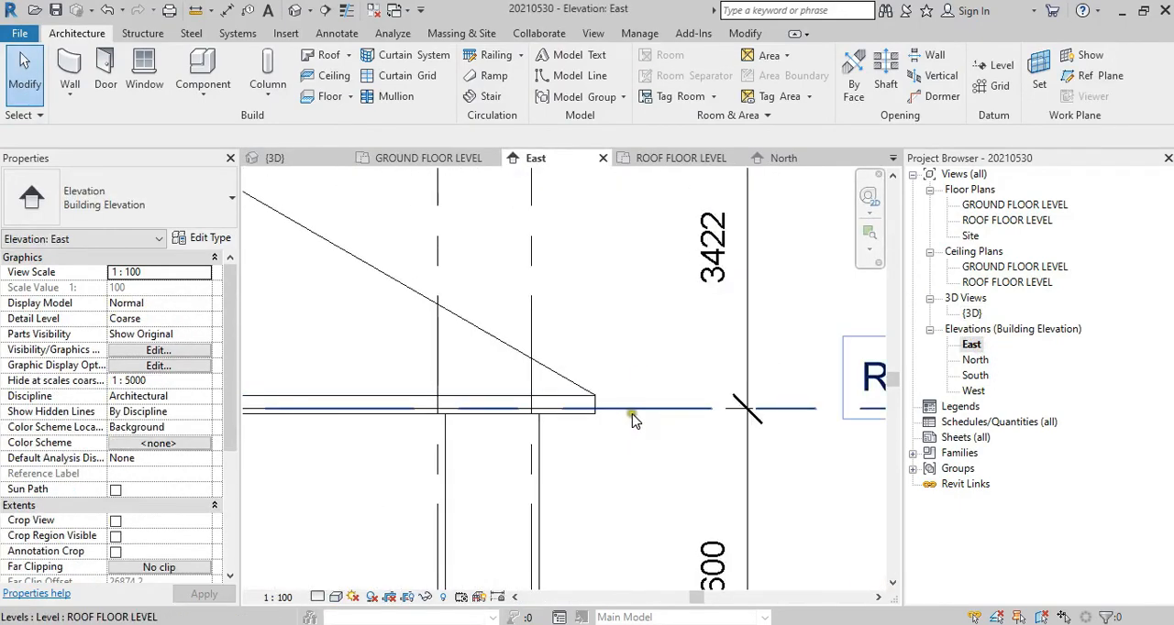
scroll(545, 360, up, 2)
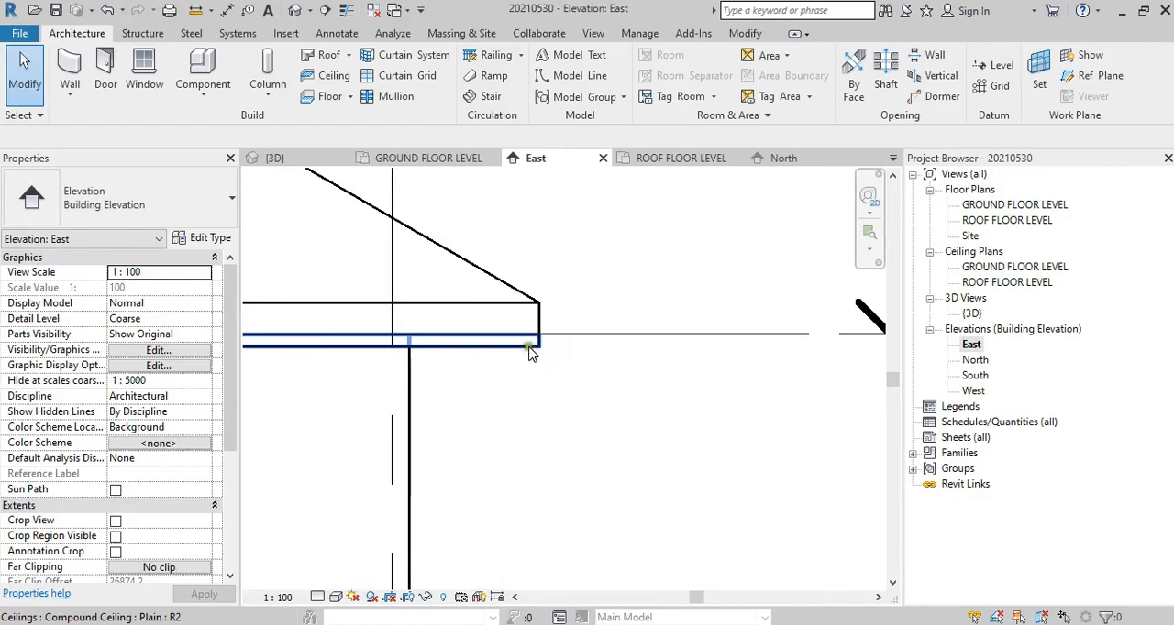
click(527, 345)
key(Escape)
click(540, 307)
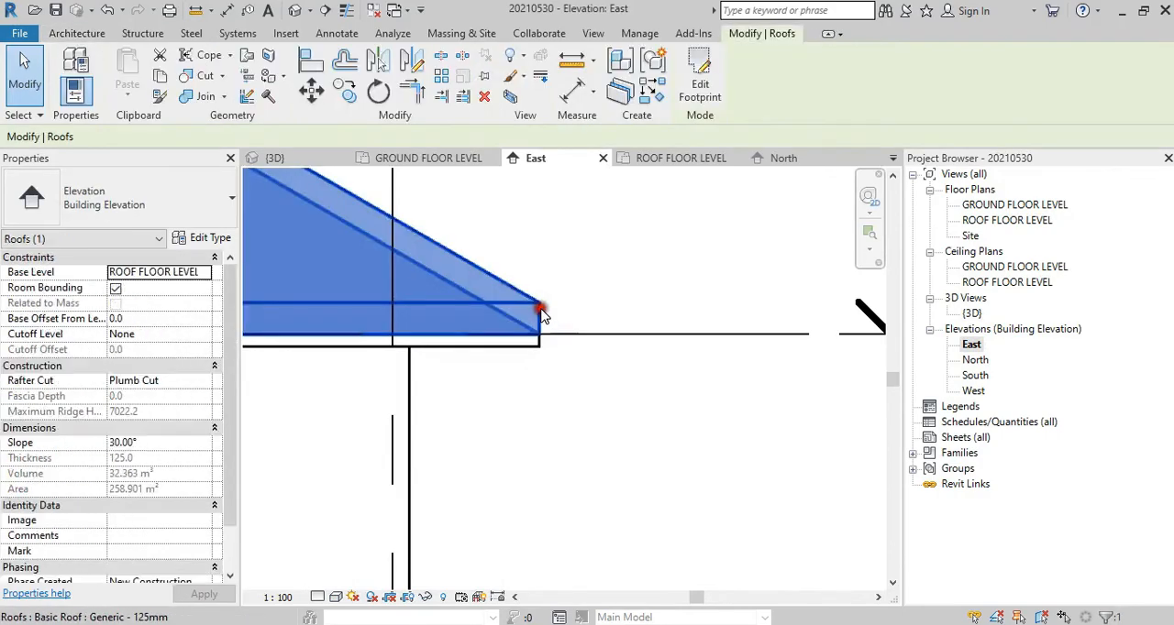
key(Escape)
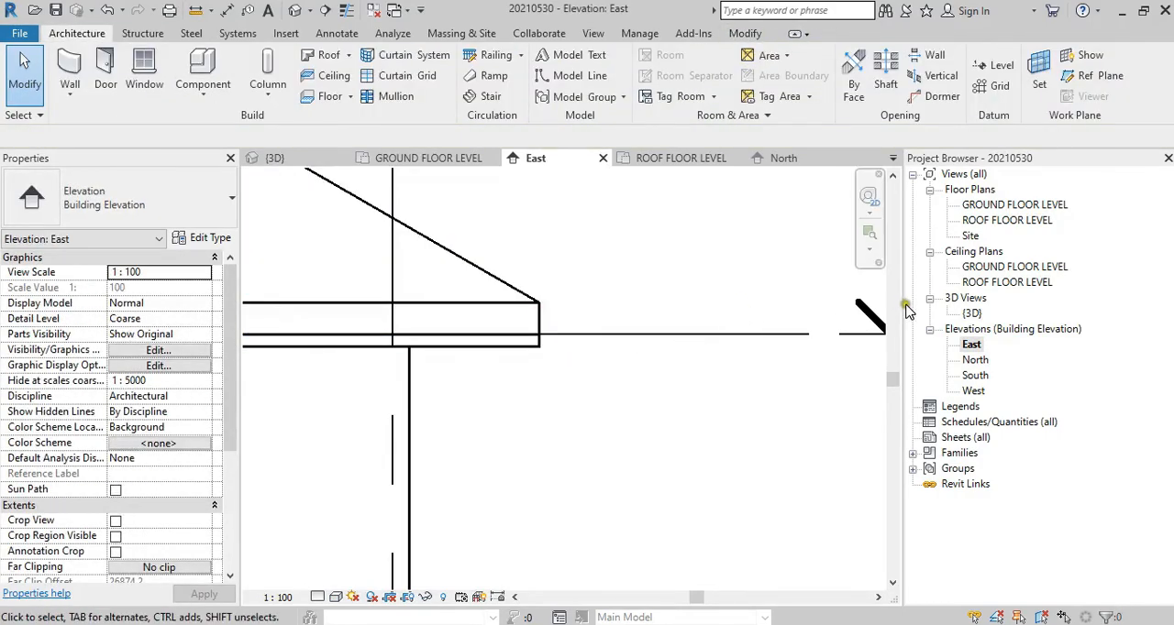
Step: Return to the {3D} view and examine the house's roof, eaves and porch from the outside
double_click(979, 314)
scroll(642, 308, down, 3)
shift+middle_drag(642, 307, 659, 436)
middle_drag(659, 436, 462, 190)
shift+middle_drag(755, 395, 666, 365)
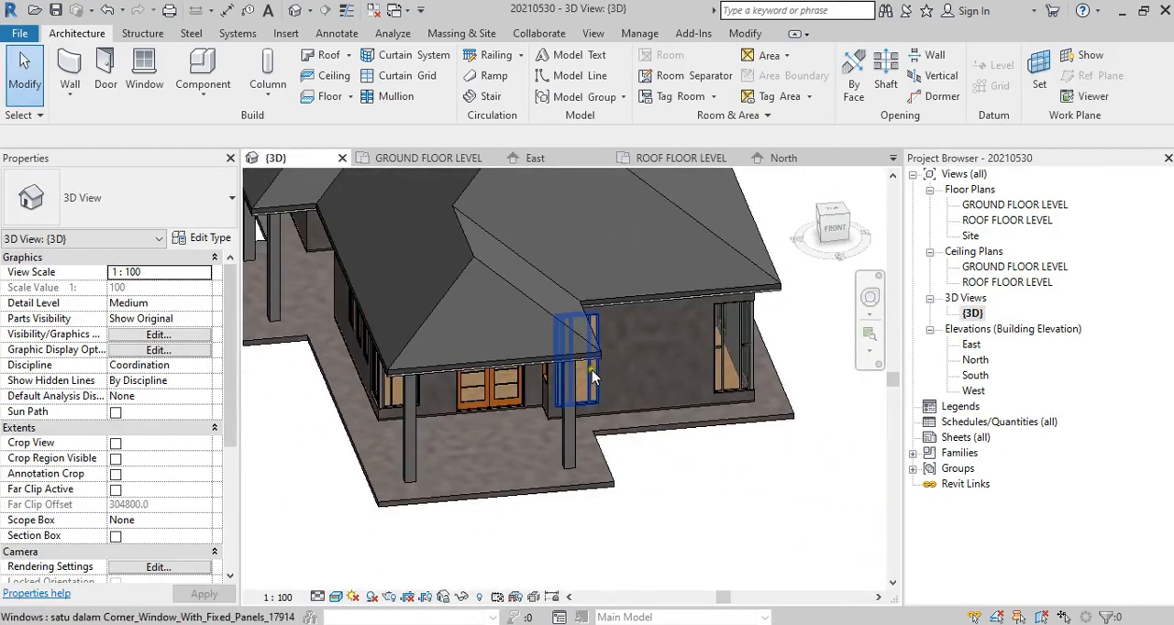
scroll(597, 378, down, 2)
scroll(598, 387, down, 3)
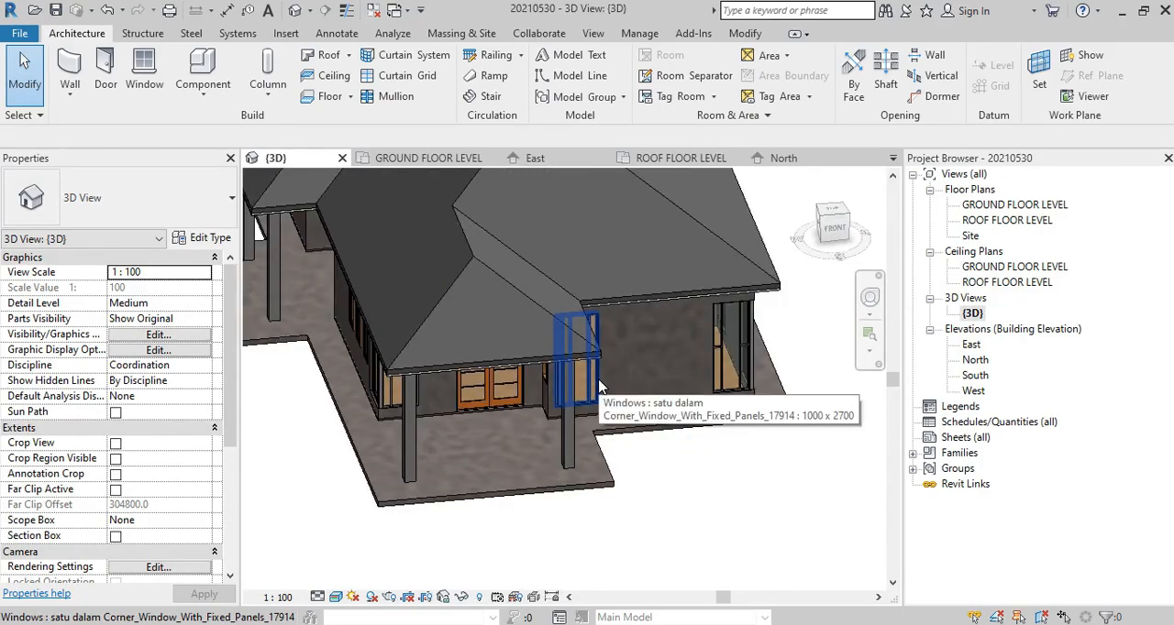
shift+middle_drag(598, 387, 518, 315)
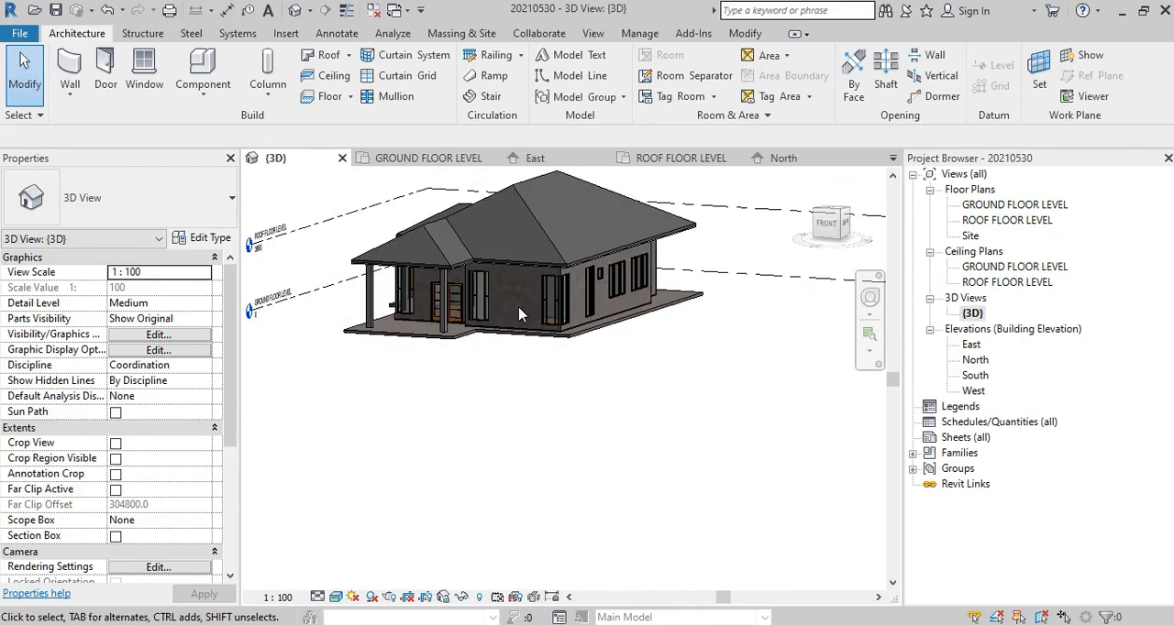